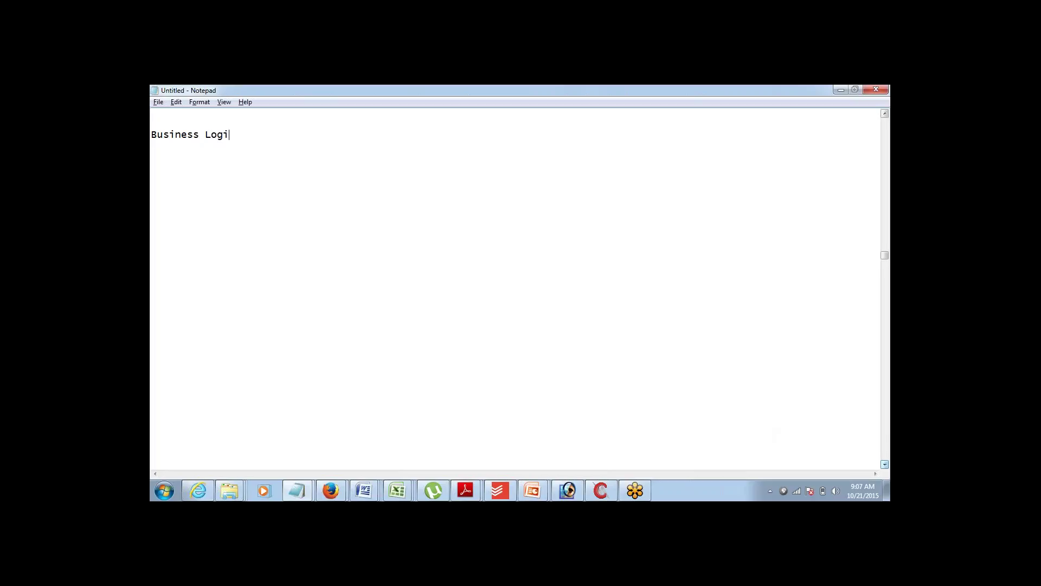
# - Write the 'Business Logics:' heading followed by indented items 'Formulas' and 'Validation Rules'
pyautogui.write(':')
pyautogui.press('Return')
pyautogui.write('Formulas')
pyautogui.press('Return')
pyautogui.write('Validation')
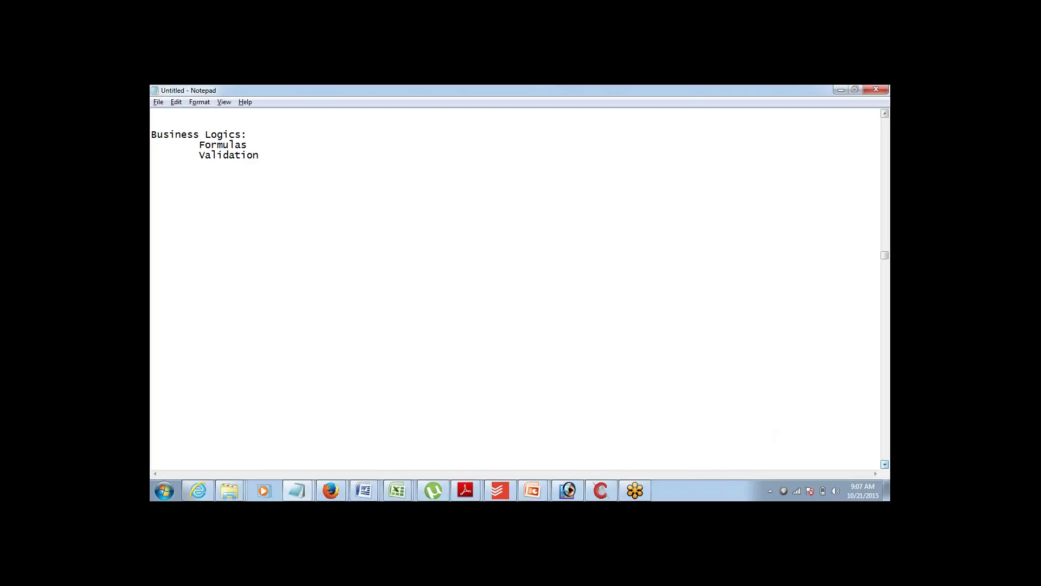
pyautogui.write(' Rules')
pyautogui.click(881, 295)
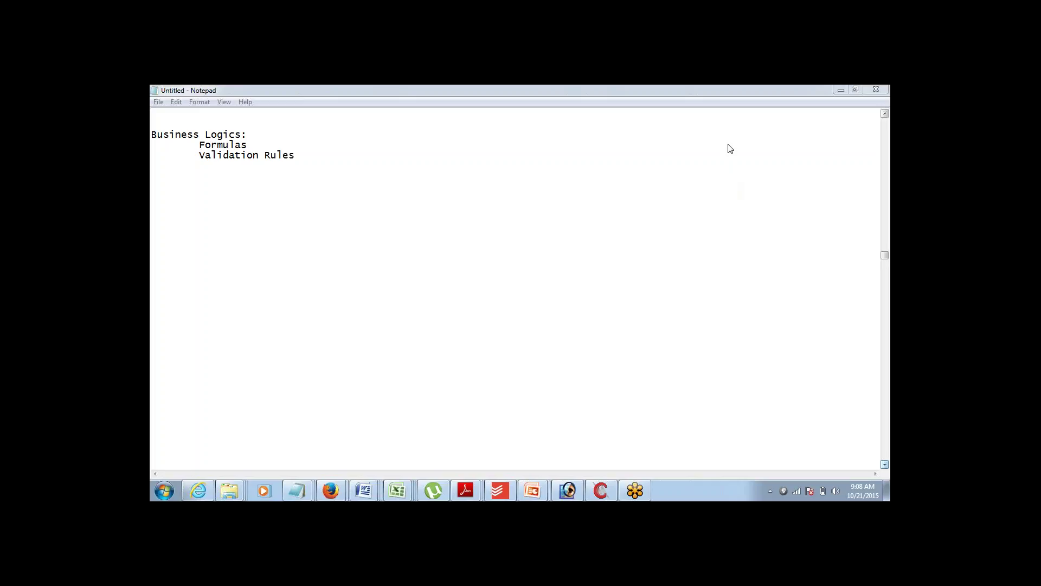
# - After a blank line, add indented 'Workflow Rules' and 'Approval Process' lines
pyautogui.click(305, 156)
pyautogui.press('Return')
pyautogui.press('Return')
pyautogui.press('Tab')
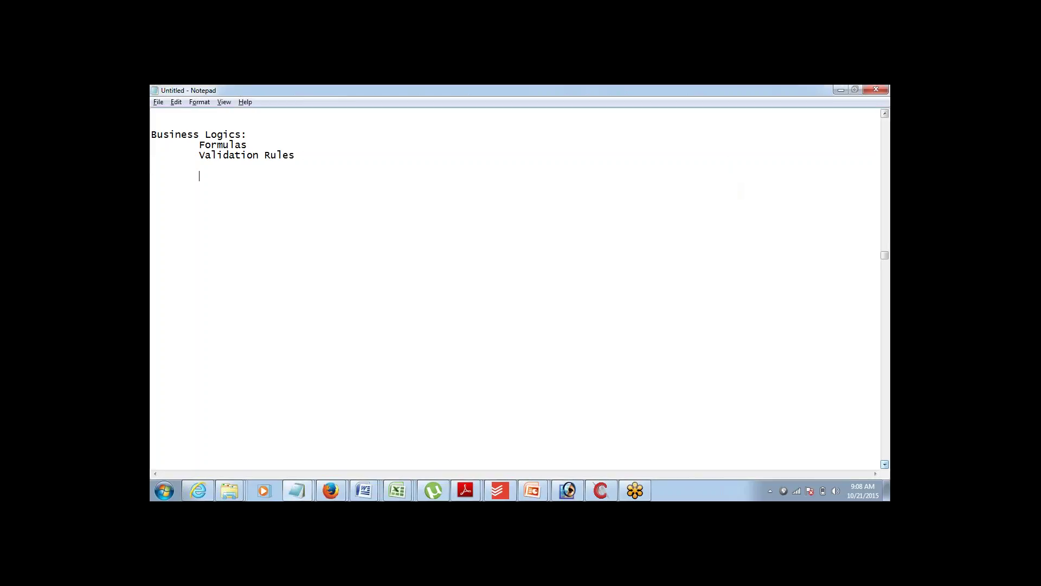
pyautogui.write('Workflow RUles \tApr')
pyautogui.press('BackSpace')
pyautogui.press('BackSpace')
pyautogui.write('pproval Pr')
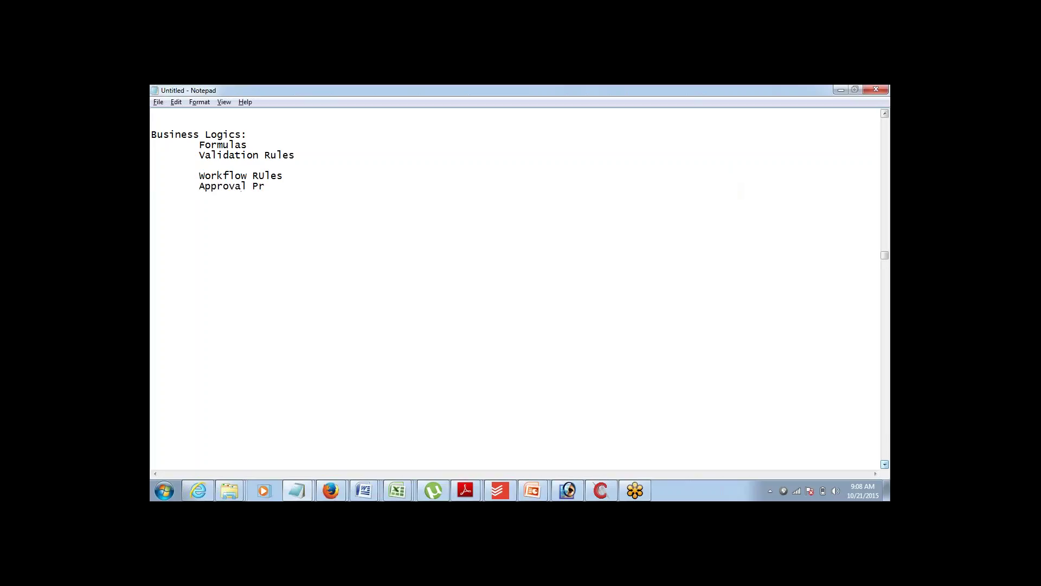
pyautogui.write('ocess')
# - Correct the typo 'RUles' to 'Rules' in Workflow Rules
pyautogui.moveTo(258, 176); pyautogui.dragTo(265, 177)
pyautogui.write('u')
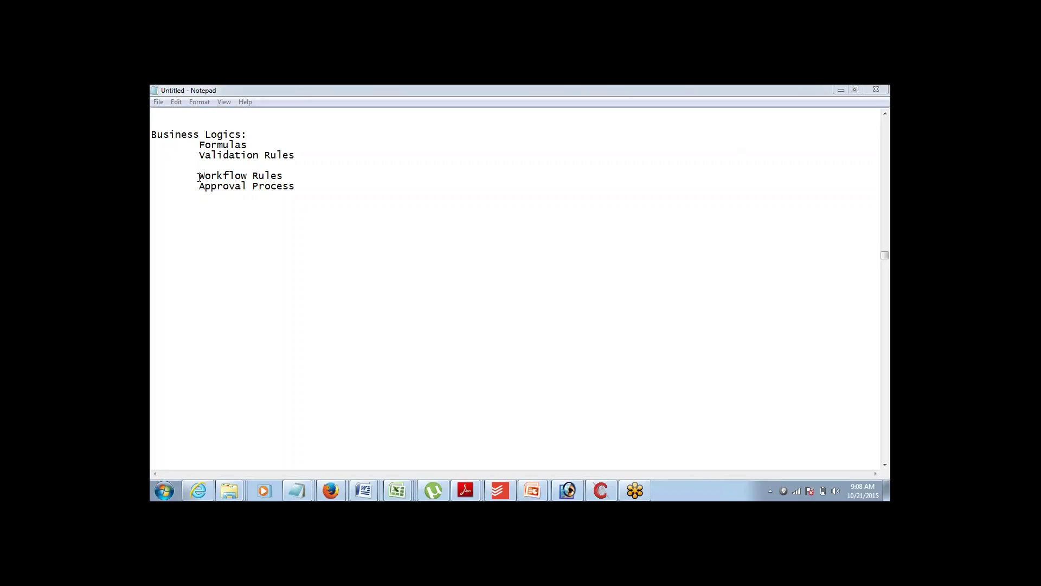
pyautogui.moveTo(199, 175); pyautogui.dragTo(295, 187)
pyautogui.click(295, 187)
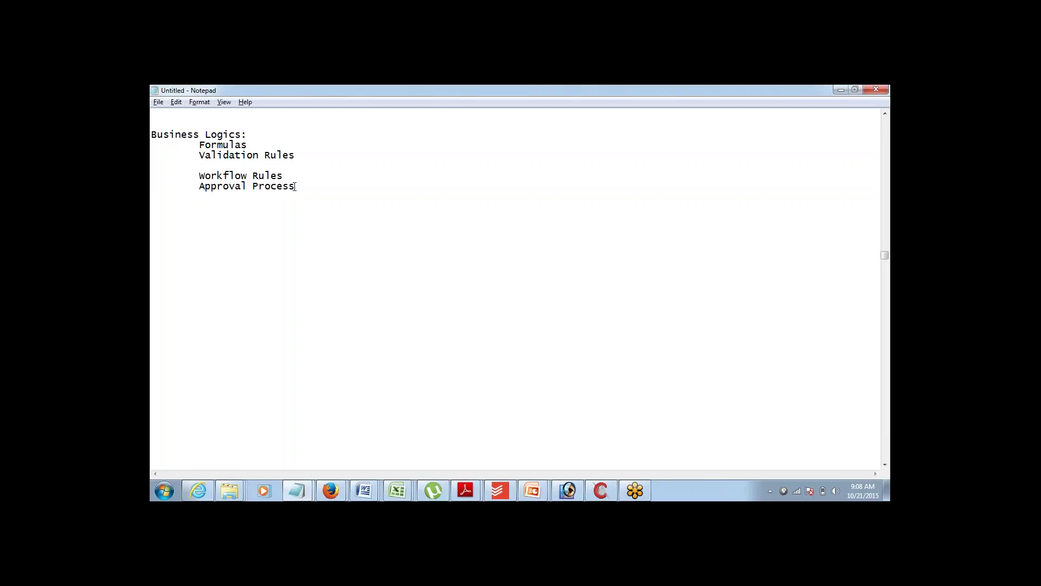
# - Add a colon after Workflow Rules and note 'Automating Actions' on the line beneath it
pyautogui.press('Up')
pyautogui.write(':')
pyautogui.press('Return')
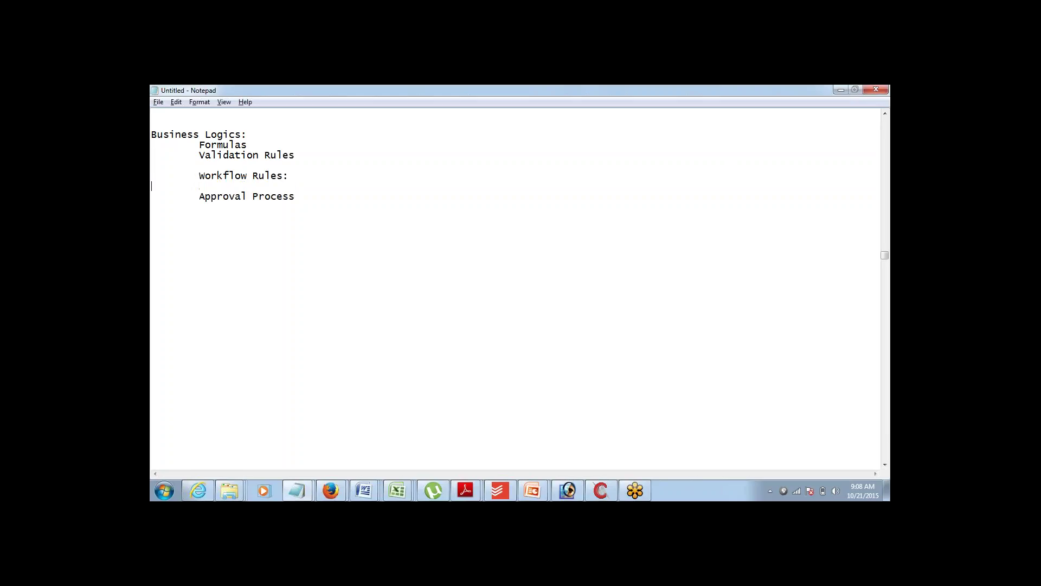
pyautogui.press('Return')
pyautogui.press('Up')
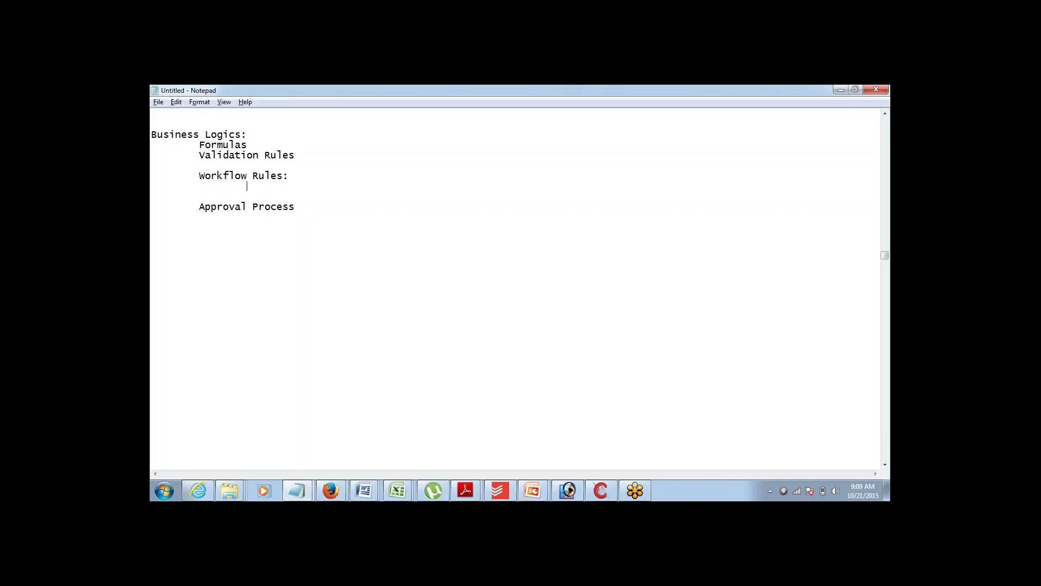
pyautogui.write('Automating Actions...')
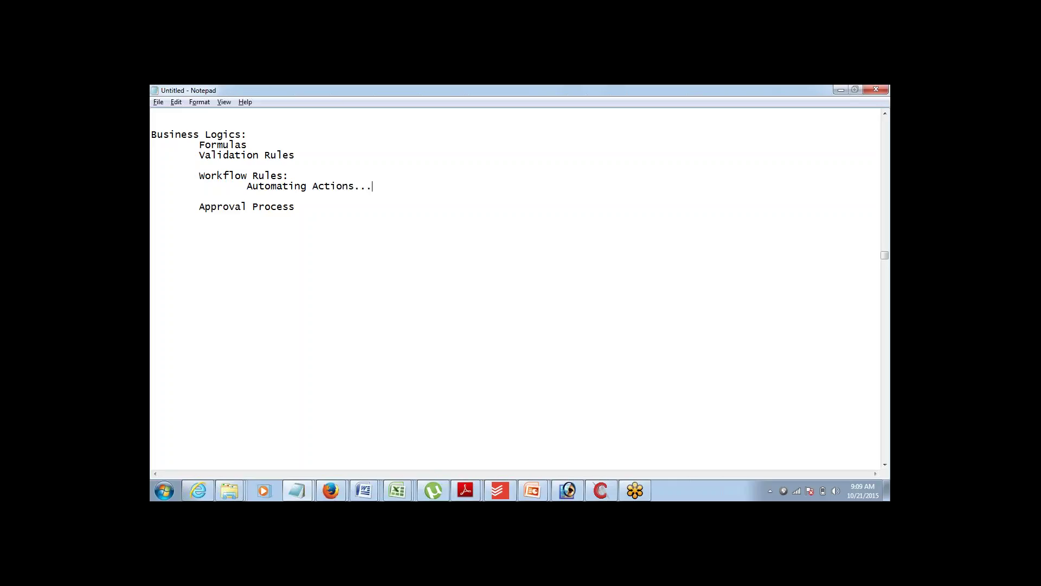
pyautogui.press('Return')
pyautogui.press('Return')
# - Remove the extra blank lines between Automating Actions and Approval Process
pyautogui.click(152, 186)
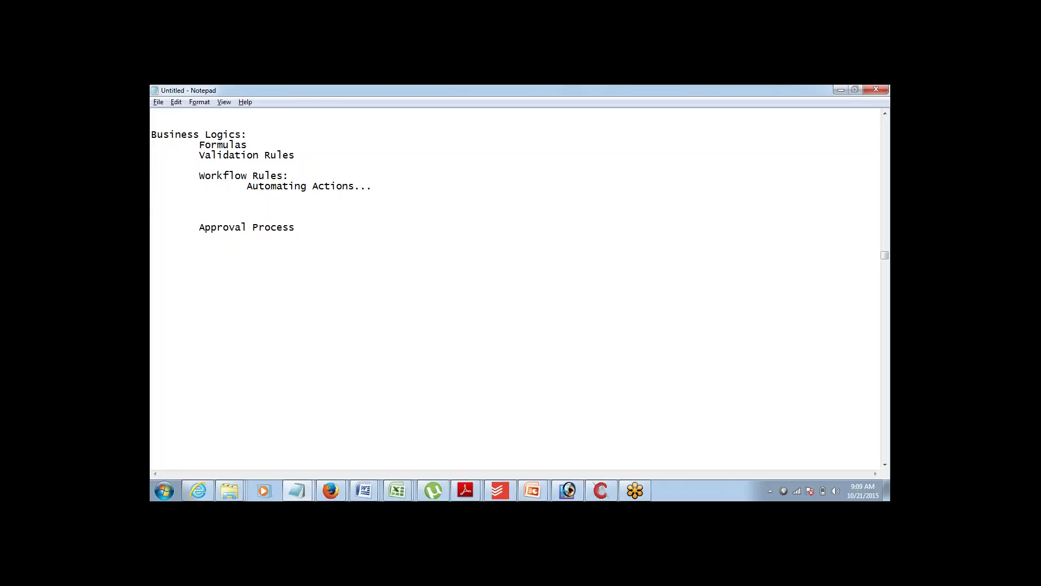
pyautogui.hotkey('shift', 'End')
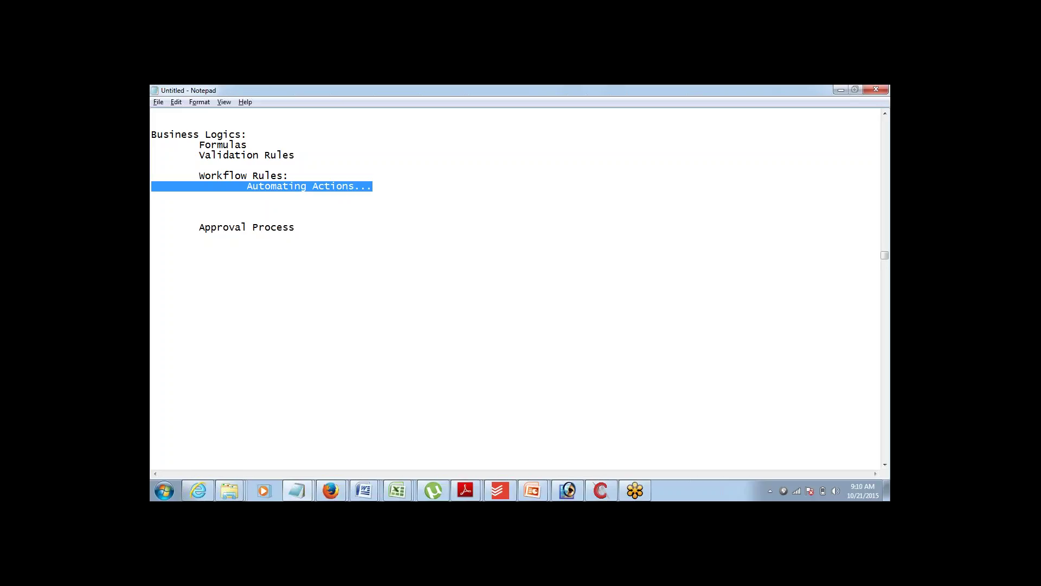
pyautogui.click(152, 207)
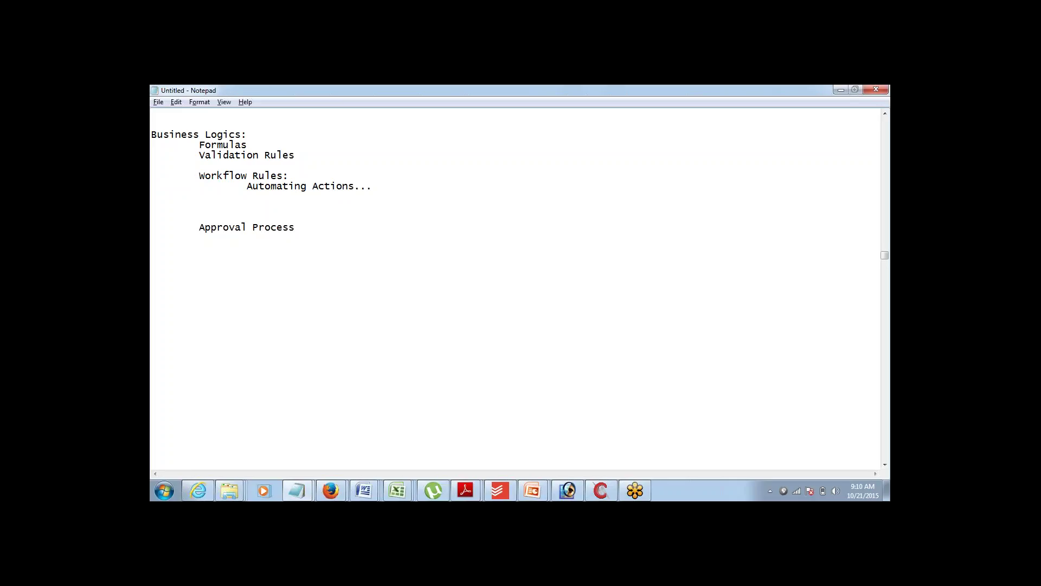
pyautogui.press('Delete')
pyautogui.press('Delete')
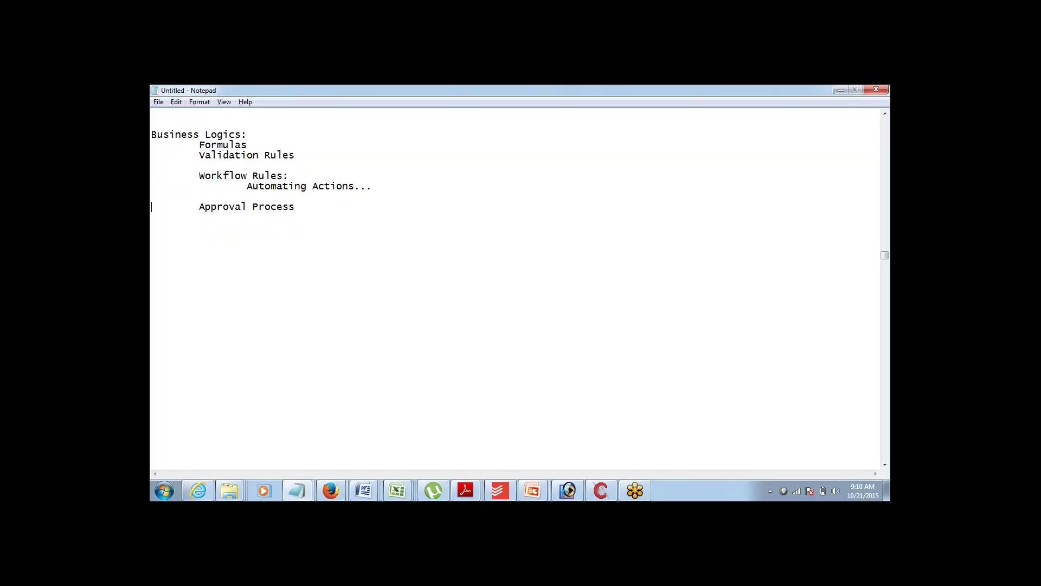
pyautogui.press('Down')
pyautogui.press('Down')
pyautogui.press('Down')
# - Start a second 'Workflow Rules:' section with item '1> Email Alerts can be sent'
pyautogui.write('Workflow RUles')
pyautogui.moveTo(259, 259); pyautogui.dragTo(265, 258)
pyautogui.write('u')
pyautogui.press('Return')
pyautogui.press('Tab')
pyautogui.press('Tab')
pyautogui.write('1>')
pyautogui.write('Ema')
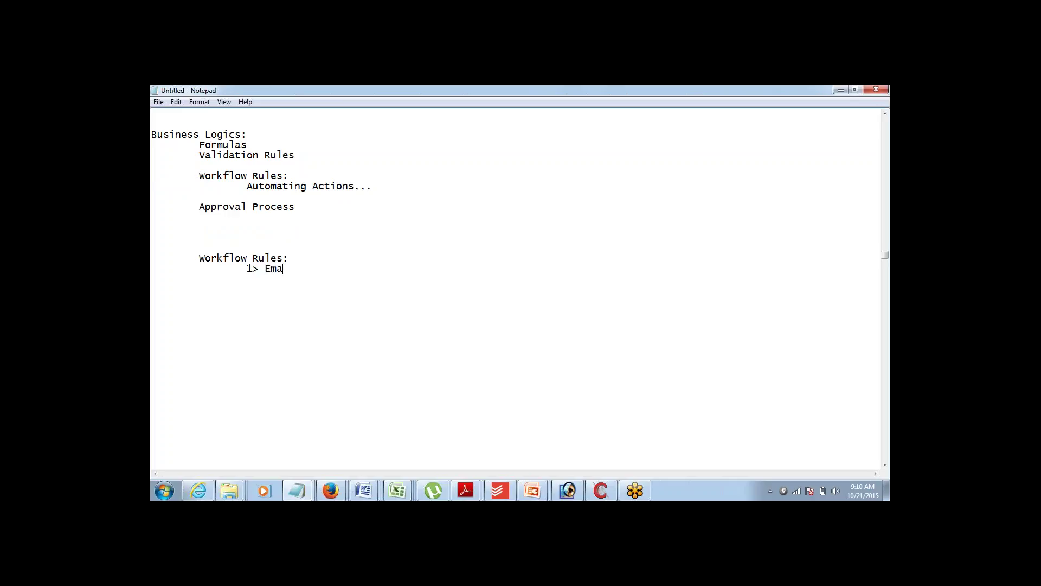
pyautogui.write('il Alerts')
pyautogui.write(' can be sent \t\t')
pyautogui.write('2>')
# - Add items '2> Field Update', '3> Task Assignment' and '4> Outbound Message'
pyautogui.write('Fiel')
pyautogui.write('d u')
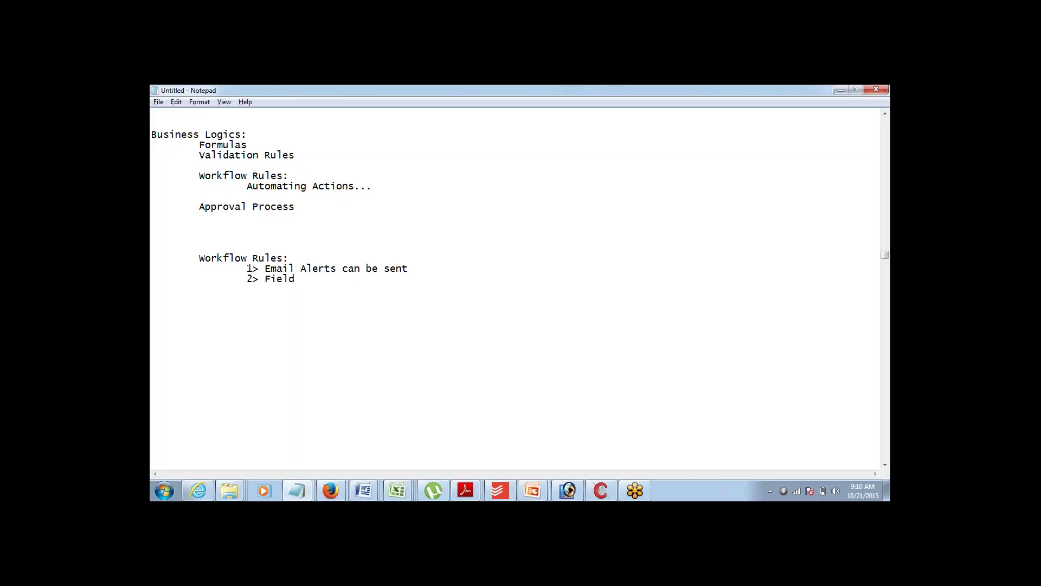
pyautogui.press('BackSpace')
pyautogui.write('Updated')
pyautogui.press('BackSpace')
pyautogui.write('3>')
pyautogui.write('Task Assignment \t\t')
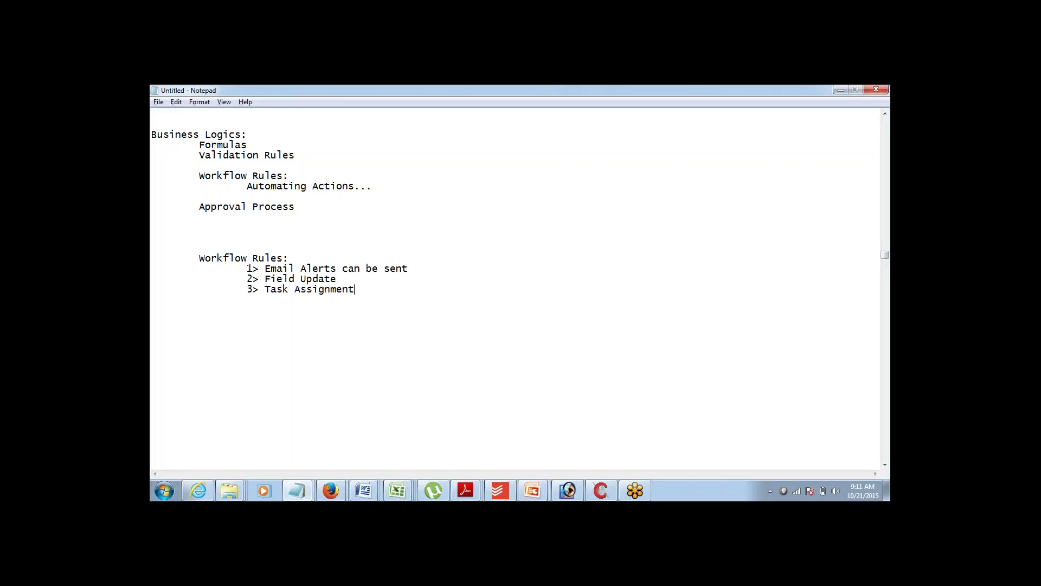
pyautogui.write('4> OUtbound Message')
# - Correct 'OUtbound' to 'Outbound' and highlight the four-item list
pyautogui.hotkey('shift', 'End')
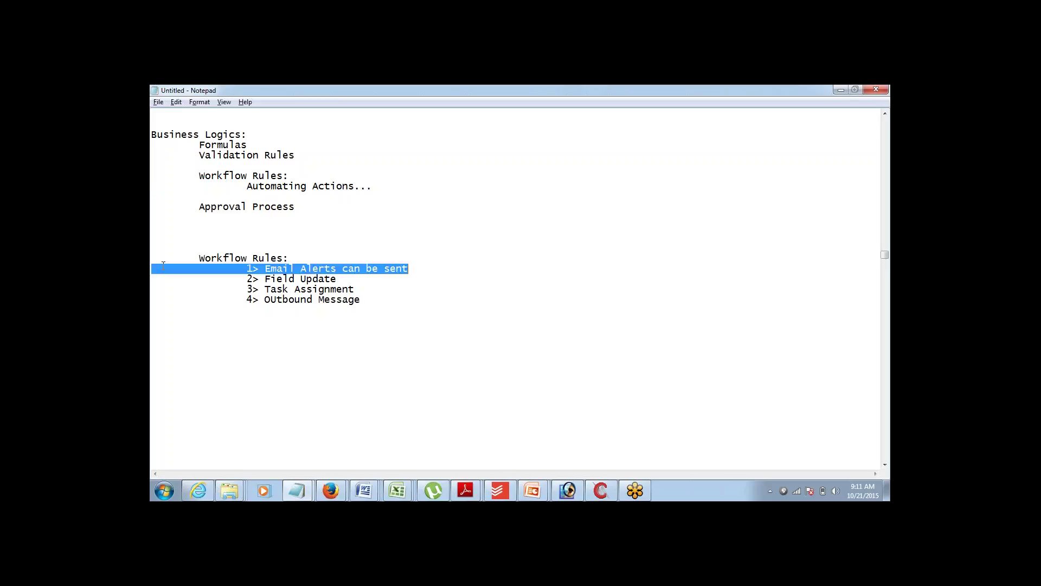
pyautogui.hotkey('shift', 'Down')
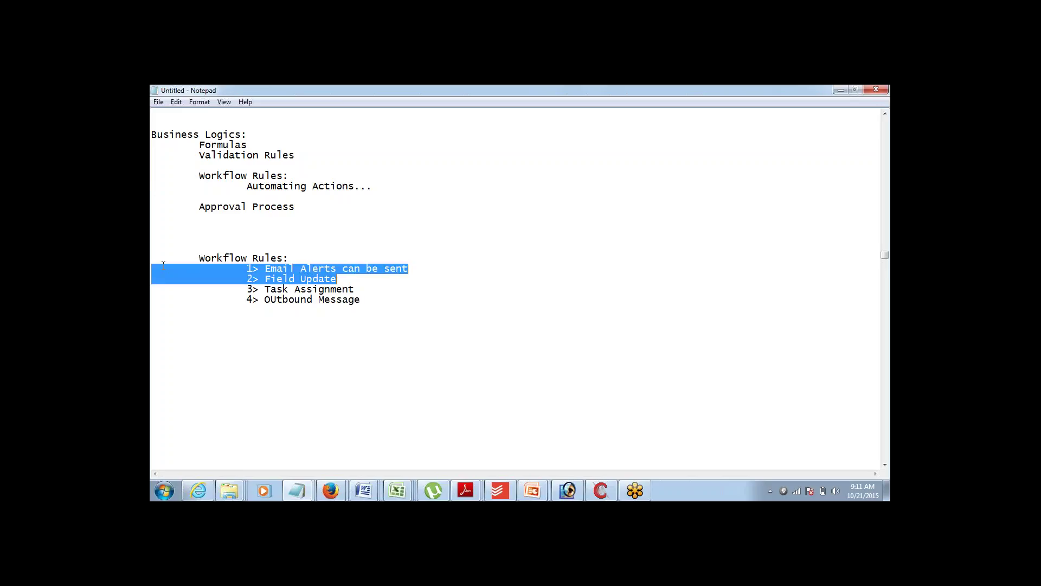
pyautogui.hotkey('shift', 'Down')
pyautogui.hotkey('shift', 'End')
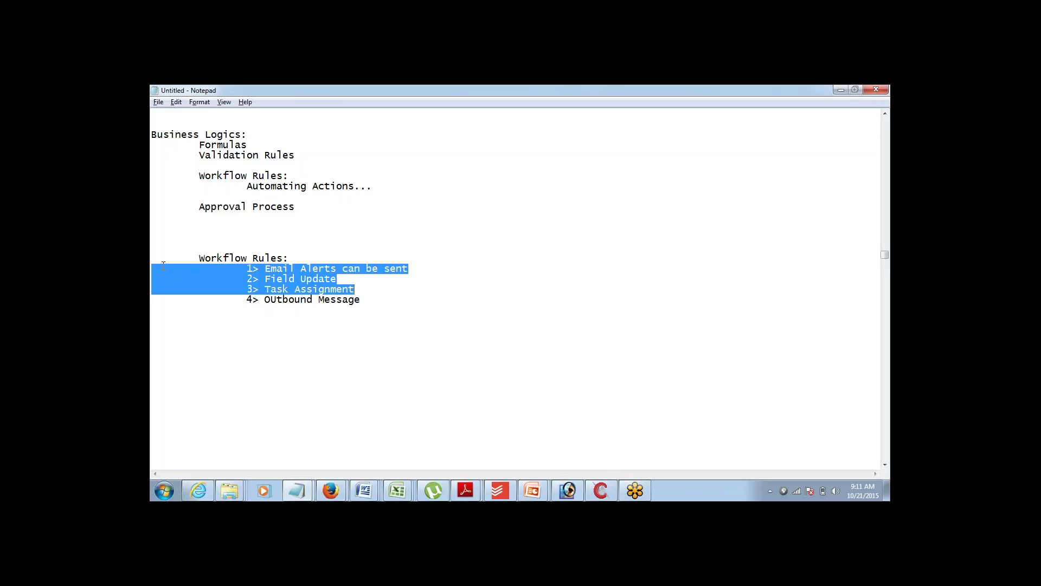
pyautogui.hotkey('shift', 'Down')
pyautogui.press('Down')
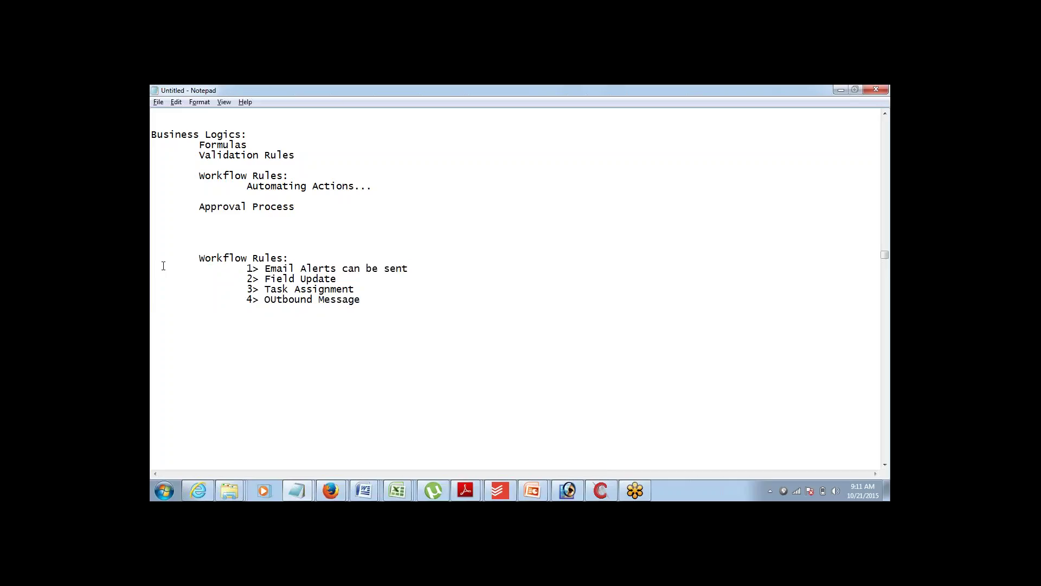
pyautogui.press('Up')
pyautogui.hotkey('shift', 'Right')
pyautogui.write('u')
pyautogui.moveTo(242, 261); pyautogui.dragTo(409, 306)
# - A few lines below the list, write 'Every time a Lead is created, an automated email should go to the lead.'
pyautogui.click(409, 306)
pyautogui.press('Return')
pyautogui.press('Return')
pyautogui.press('Return')
pyautogui.press('Return')
pyautogui.press('Return')
pyautogui.press('Return')
pyautogui.press('Return')
pyautogui.press('Return')
pyautogui.press('Return')
pyautogui.press('Return')
pyautogui.press('Return')
pyautogui.press('Return')
pyautogui.press('Return')
pyautogui.press('Return')
pyautogui.press('Return')
pyautogui.press('Return')
pyautogui.press('Return')
pyautogui.press('Return')
pyautogui.press('Return')
pyautogui.press('Return')
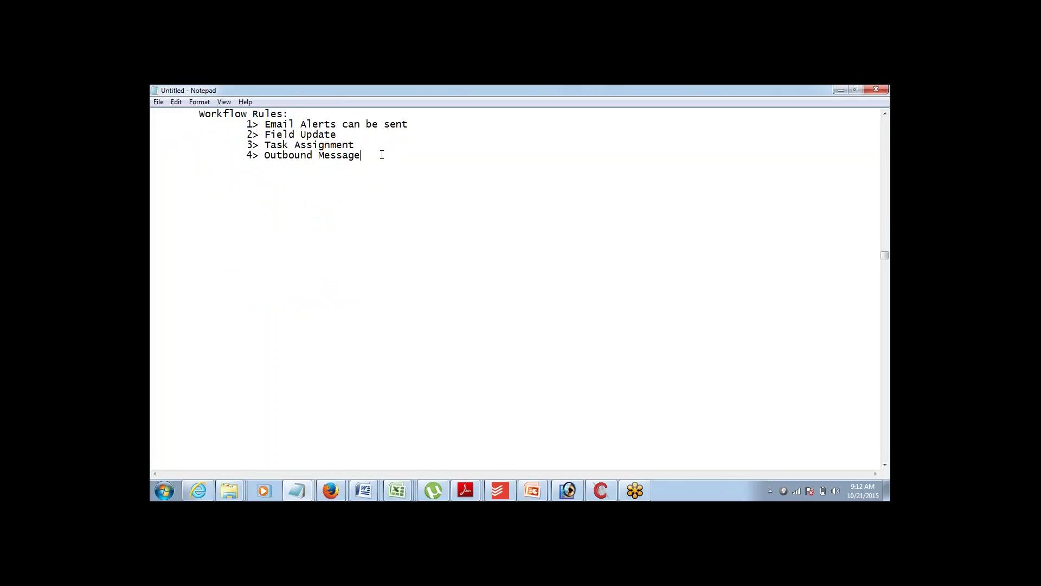
pyautogui.press('Return')
pyautogui.press('Return')
pyautogui.press('Return')
pyautogui.write('C')
pyautogui.press('BackSpace')
pyautogui.write('Every time a Lead is created, ')
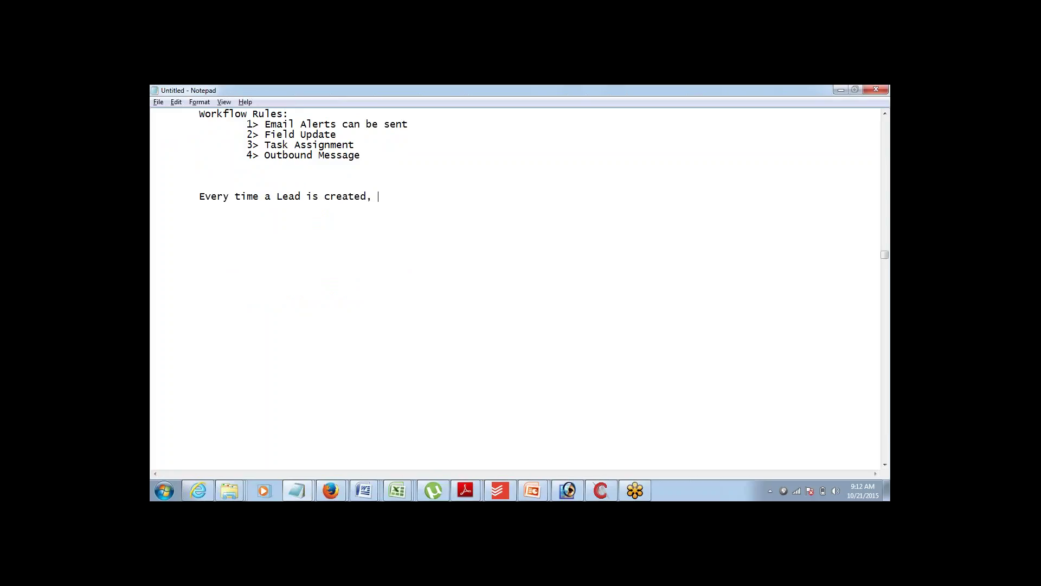
pyautogui.write('an automated email should g')
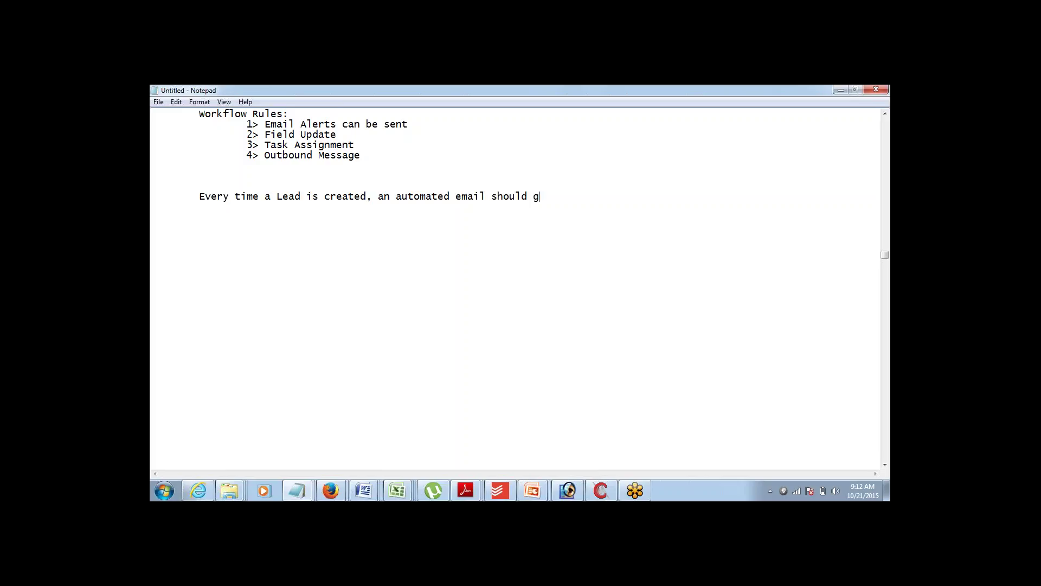
pyautogui.write('o to the lead.')
# - Add a 'Workflow:' heading with 1> Object, 2> Evaluation Criteria, 3> Rule Criteria, 4> Action
pyautogui.moveTo(264, 124); pyautogui.dragTo(345, 123)
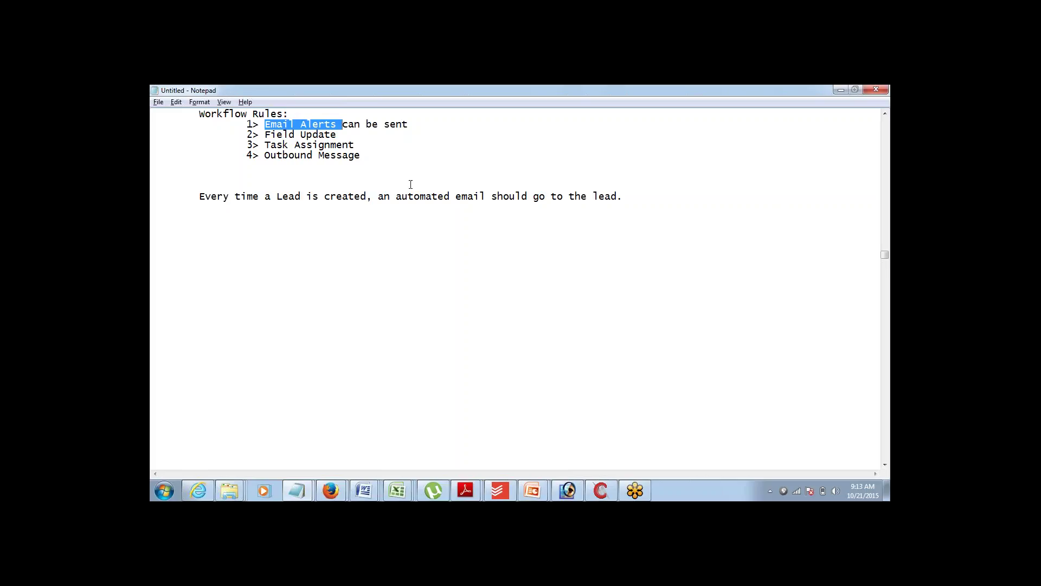
pyautogui.click(632, 200)
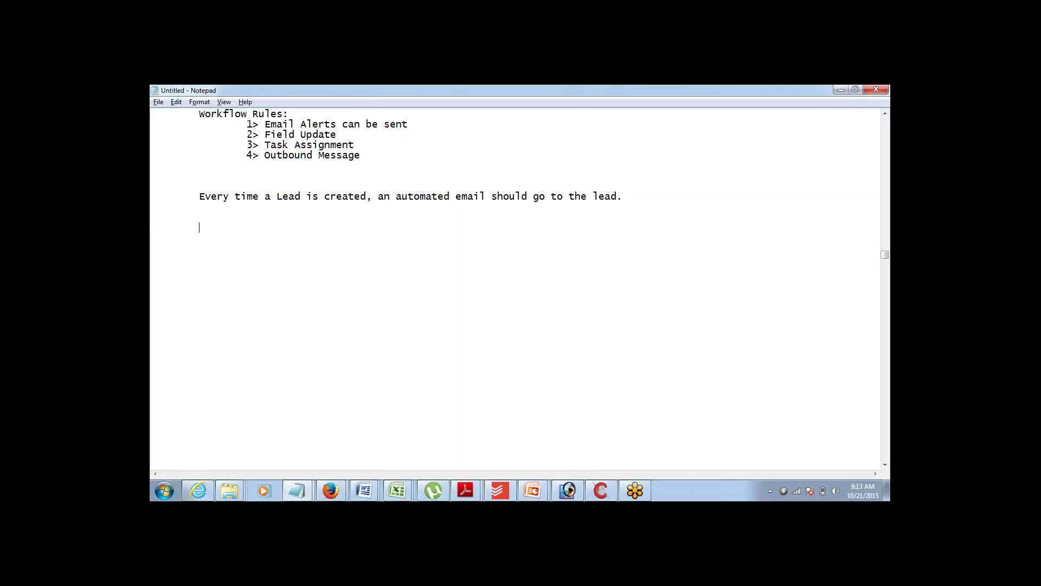
pyautogui.write('Workflow:')
pyautogui.press('Return')
pyautogui.write('1> Object')
pyautogui.press('Return')
pyautogui.write('2> ')
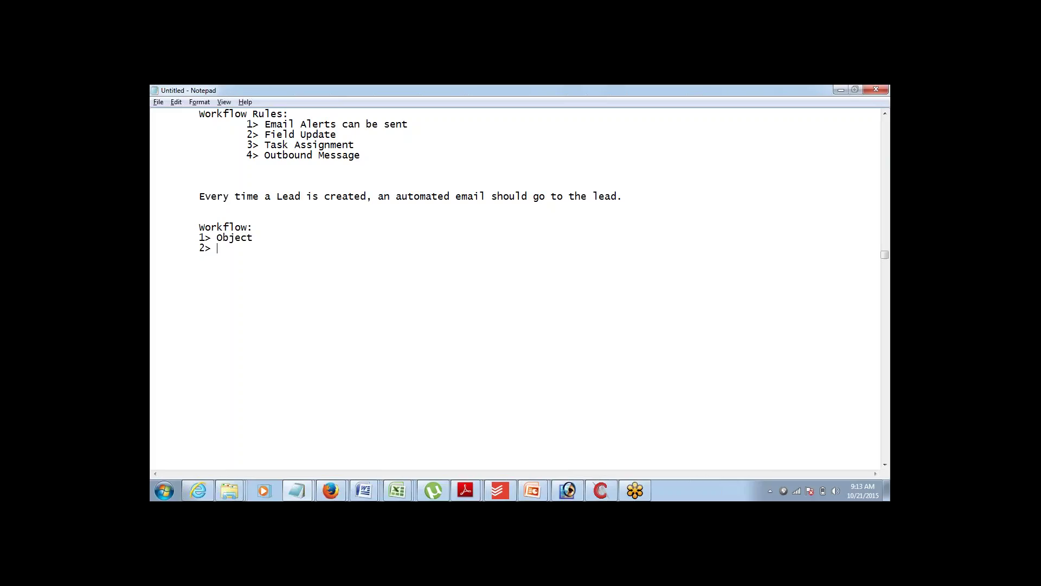
pyautogui.write('Evaluation Criteria')
pyautogui.press('Return')
pyautogui.write('3')
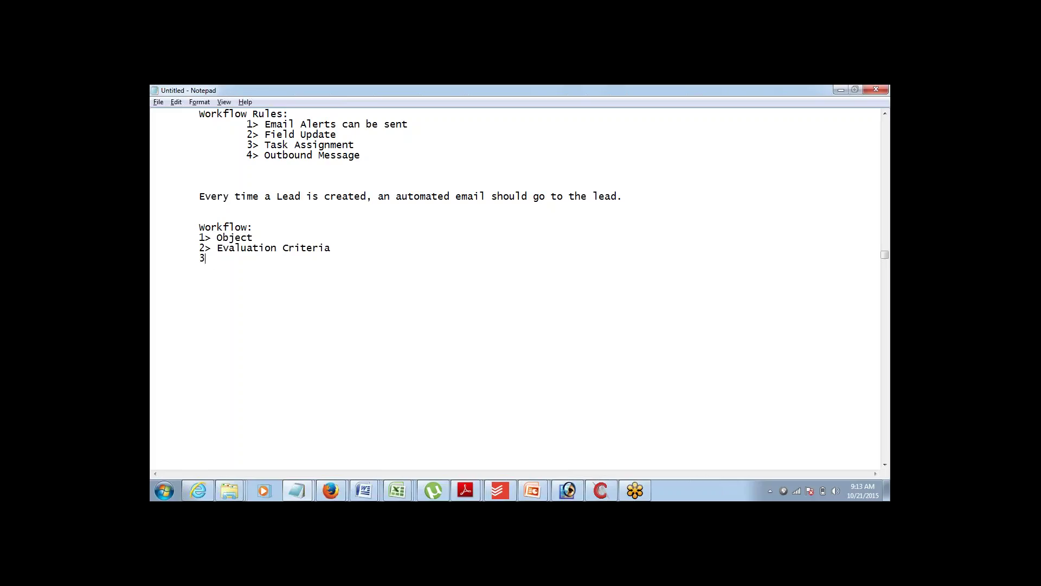
pyautogui.write('> Rule Criteria')
pyautogui.press('Return')
pyautogui.write('4> Action')
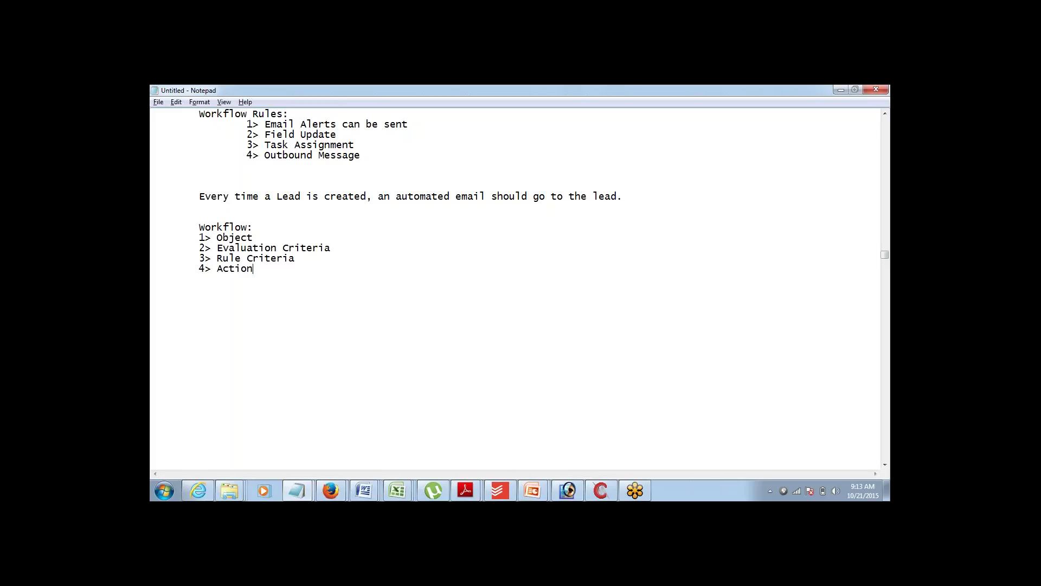
# - Make the Object line read 'Object : Lead', then move to the Evaluation Criteria line
pyautogui.press('Up')
pyautogui.press('Up')
pyautogui.hotkey('shift', 'End')
pyautogui.press('Down')
pyautogui.press('Down')
pyautogui.press('Down')
pyautogui.press('Down')
pyautogui.write(':')
pyautogui.hotkey('ctrl', 'shift', 'Left')
pyautogui.press('Up')
pyautogui.press('Down')
pyautogui.press('End')
pyautogui.write('Lead')
pyautogui.press('Up')
pyautogui.press('End')
pyautogui.hotkey('ctrl', 'shift', 'Left')
pyautogui.hotkey('ctrl', 'shift', 'Left')
pyautogui.hotkey('ctrl', 'shift', 'Left')
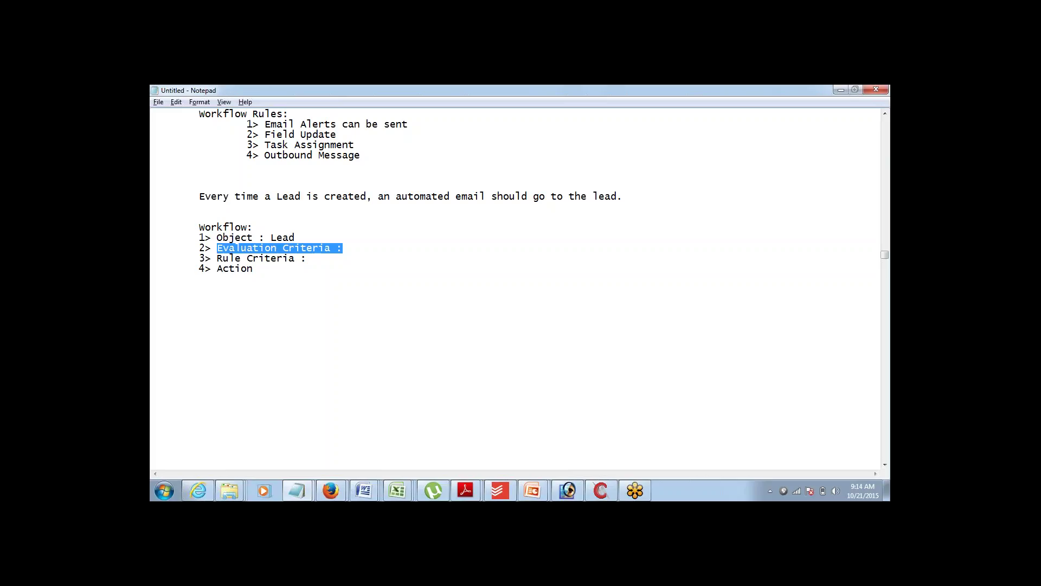
# - Enter 'Created' as the Evaluation Criteria value, matching 'a Lead is created' in the example
pyautogui.click(217, 248)
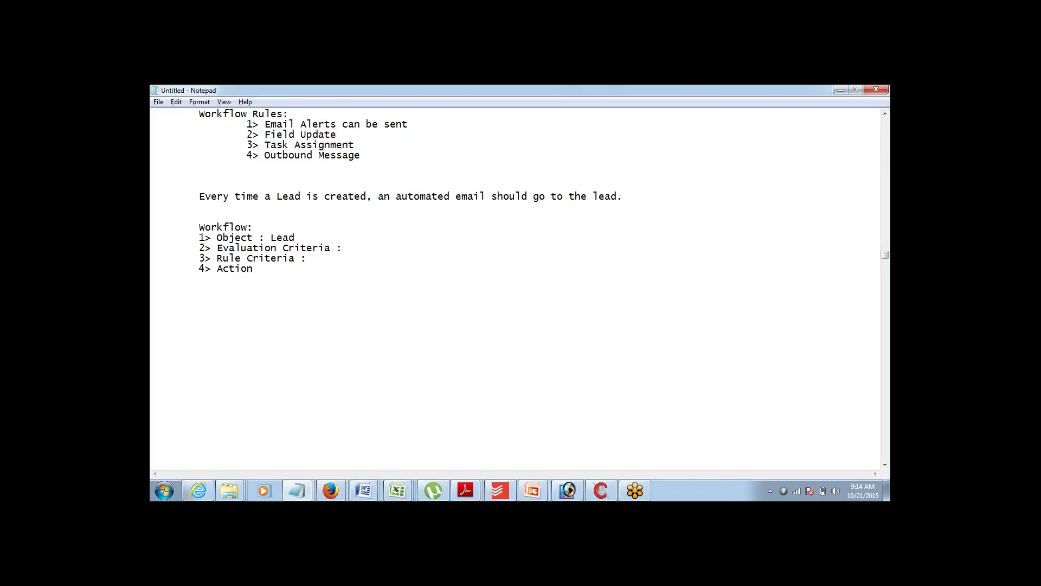
pyautogui.write('Created')
pyautogui.hotkey('ctrl', 'shift', 'Left')
pyautogui.moveTo(225, 198); pyautogui.dragTo(369, 197)
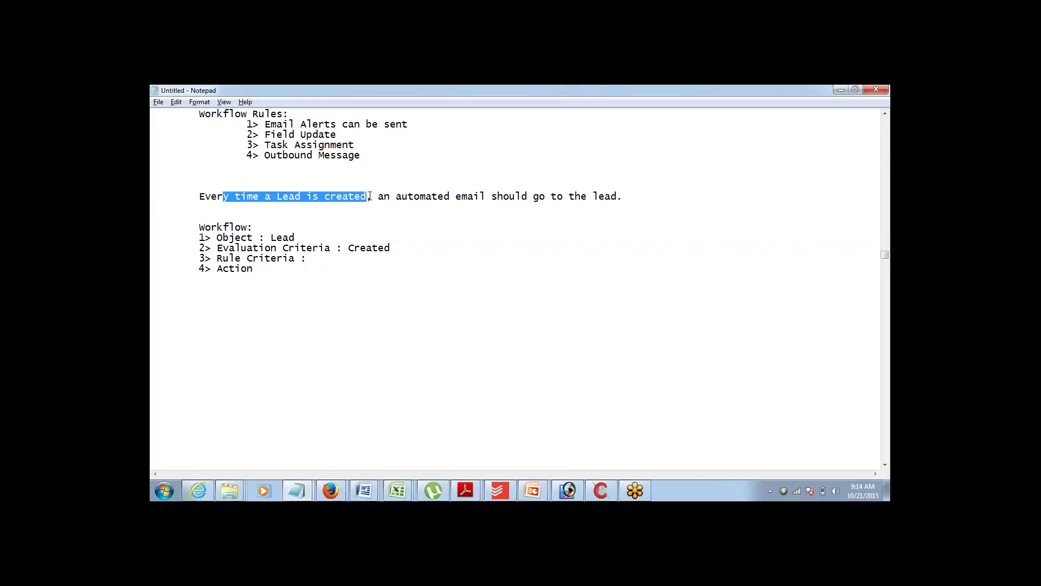
pyautogui.click(880, 325)
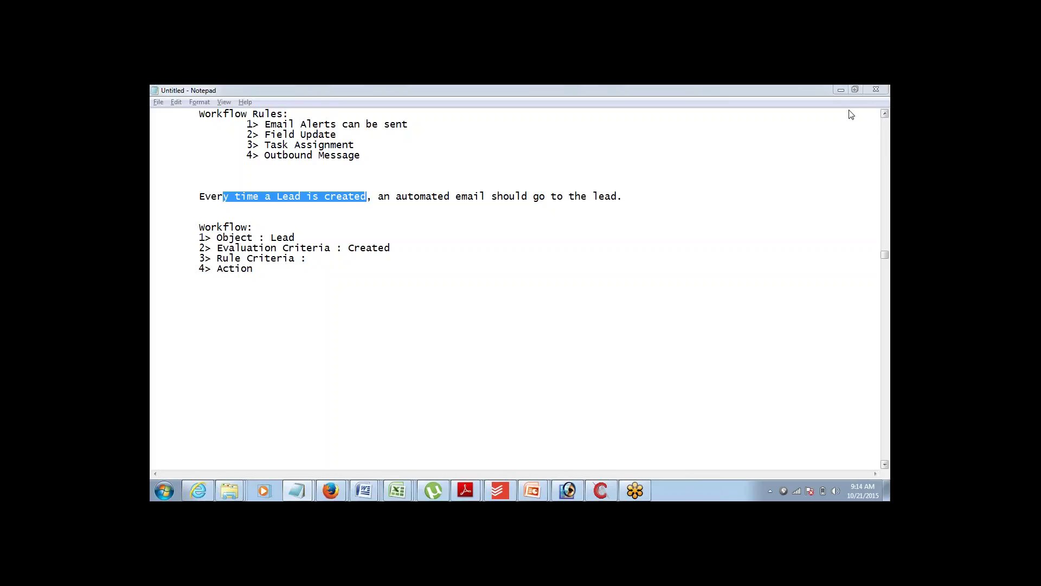
pyautogui.click(394, 249)
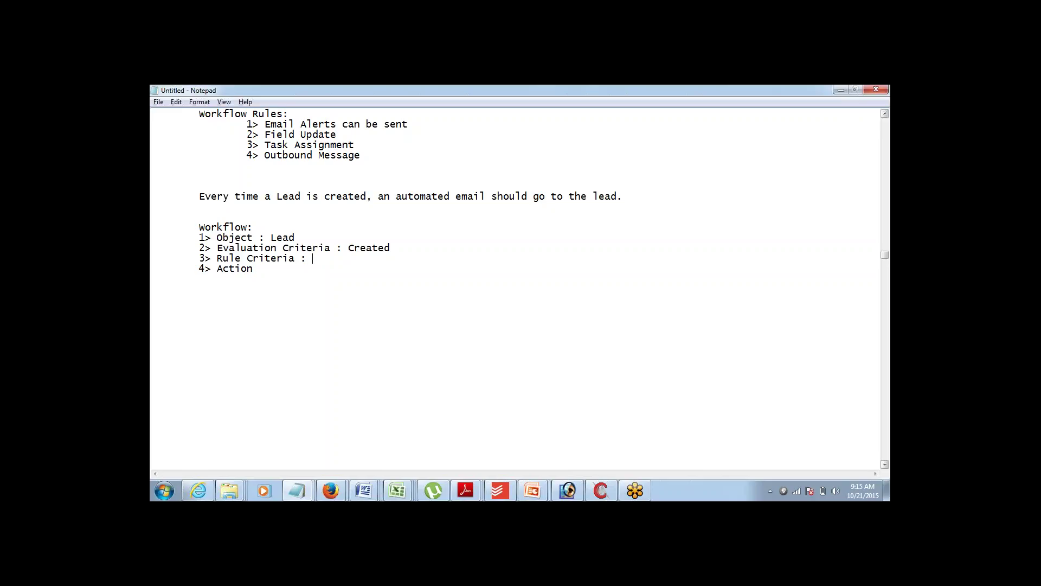
# - Enter 'Email != Null' for Rule Criteria and 'send an Email' for Action
pyautogui.write('Email != Null')
pyautogui.write(': send an Email')
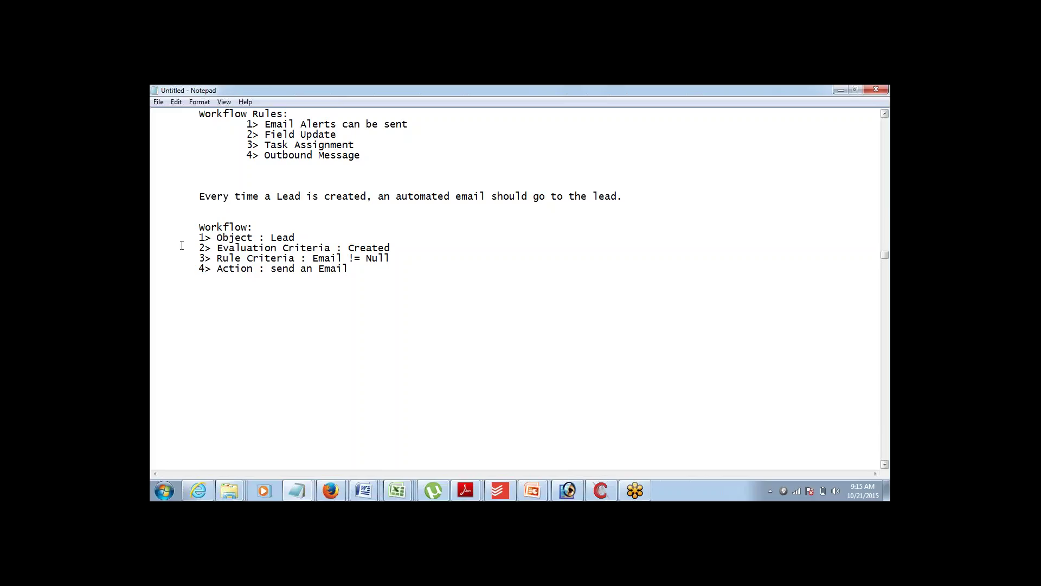
pyautogui.moveTo(153, 239); pyautogui.dragTo(356, 276)
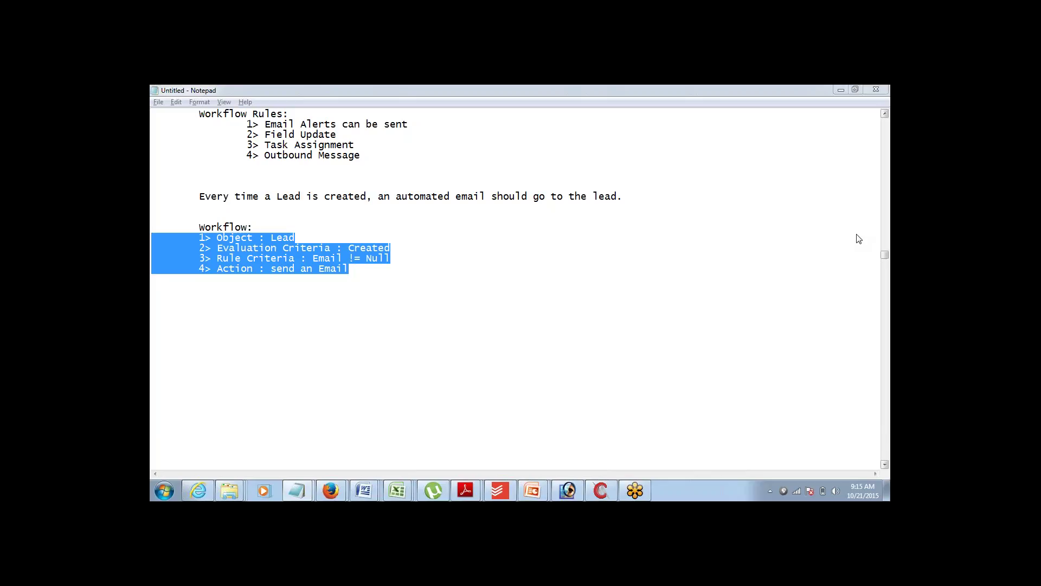
pyautogui.hotkey('alt', 'Tab')
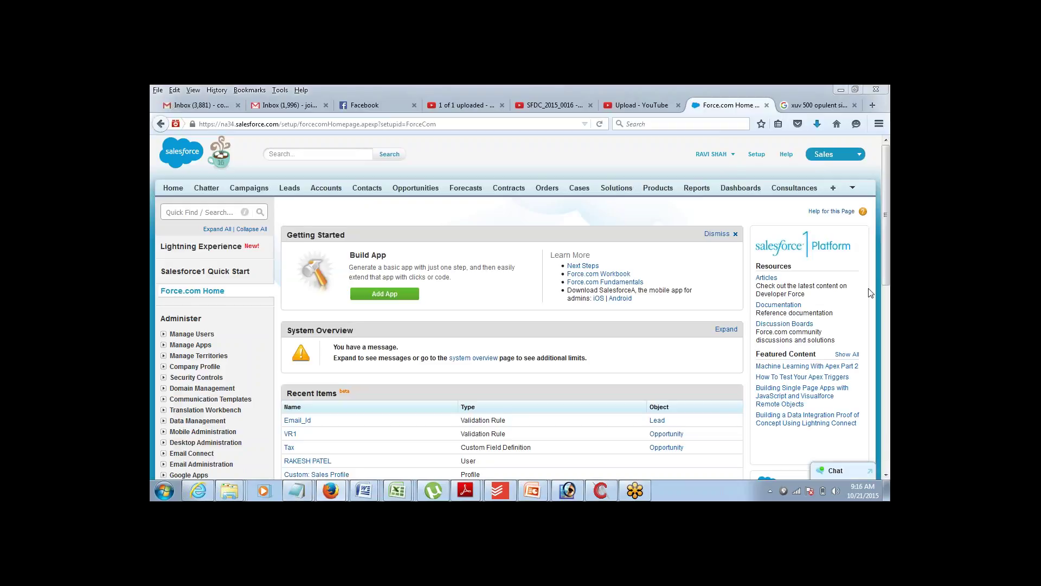
# - Reload Setup and go to Create > Workflow & Approvals > Workflow Rules in the setup tree
pyautogui.press('F5')
pyautogui.scroll(-1, 881, 415)
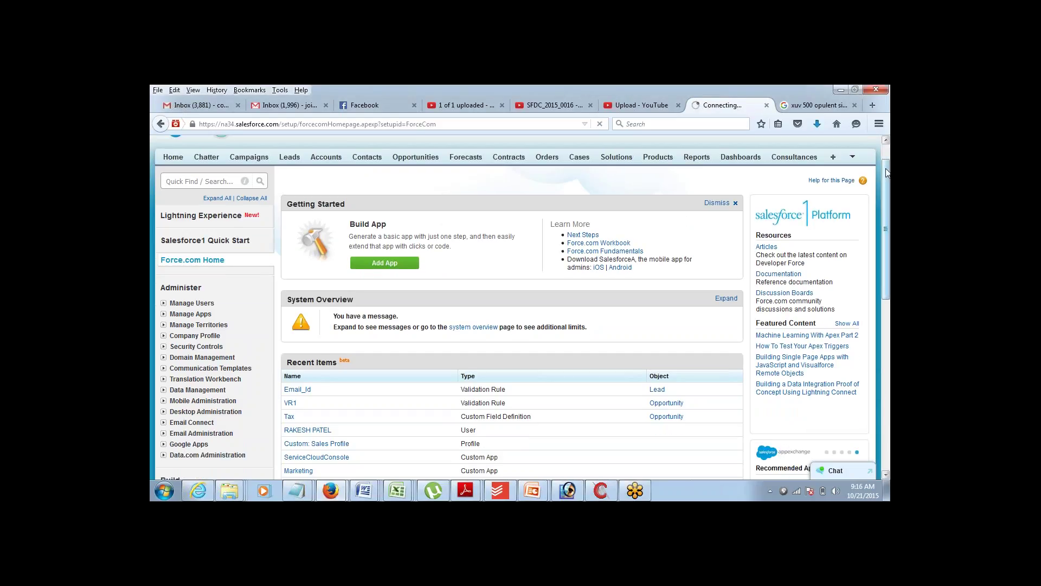
pyautogui.scroll(1, 885, 155)
pyautogui.scroll(-6, 877, 177)
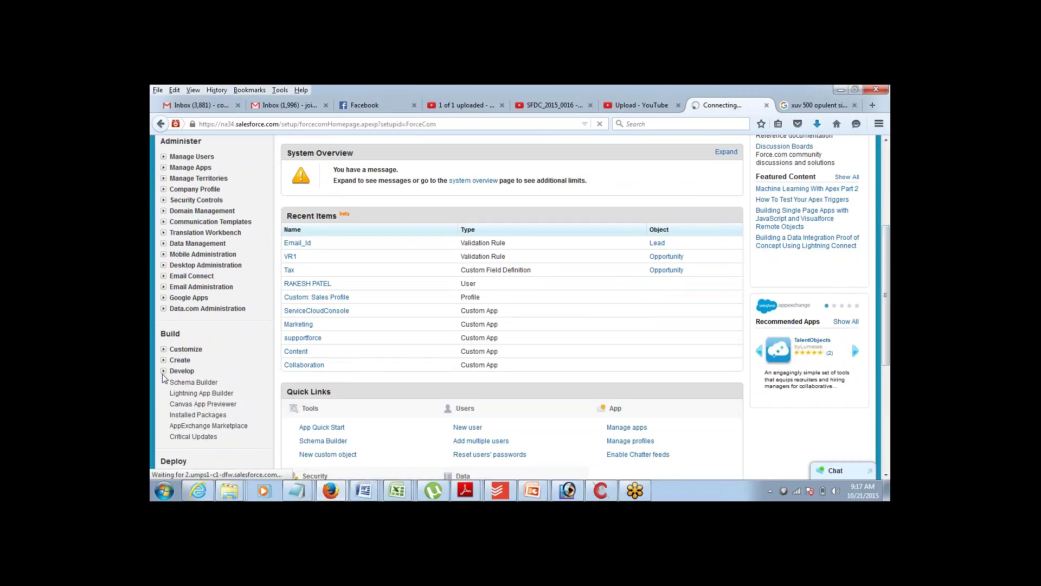
pyautogui.click(163, 360)
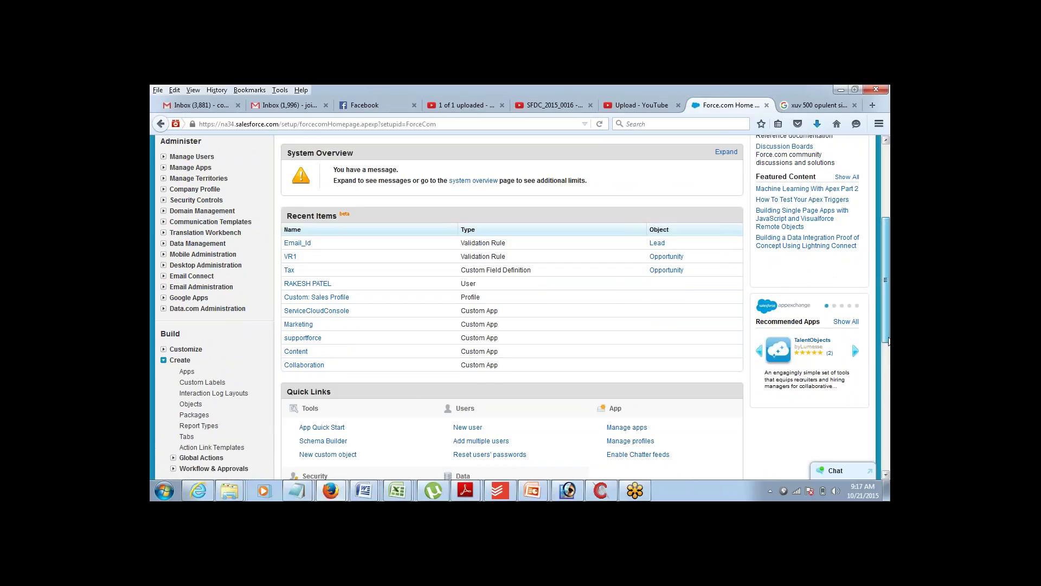
pyautogui.scroll(-2, 888, 338)
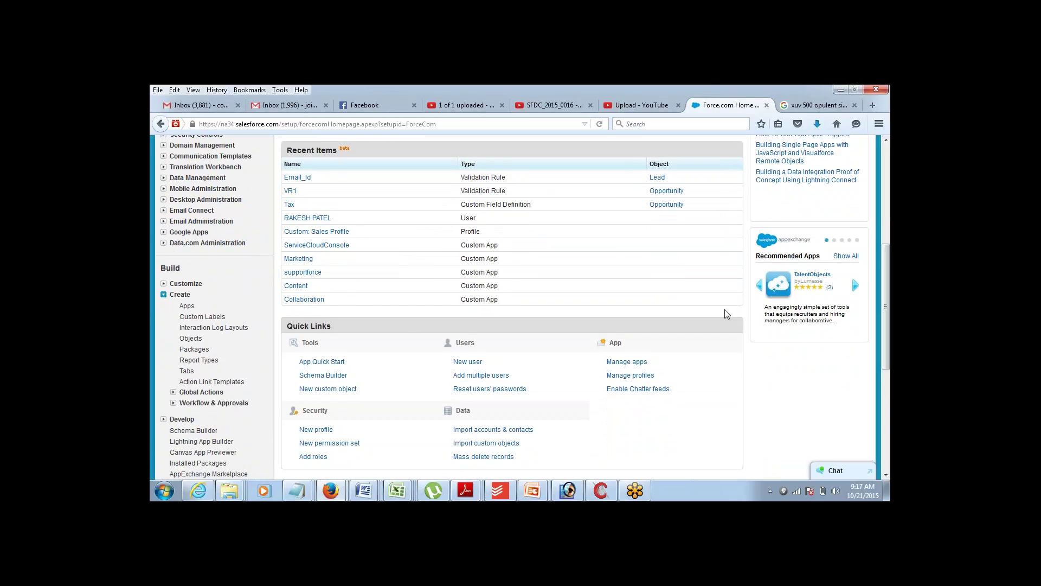
pyautogui.click(164, 295)
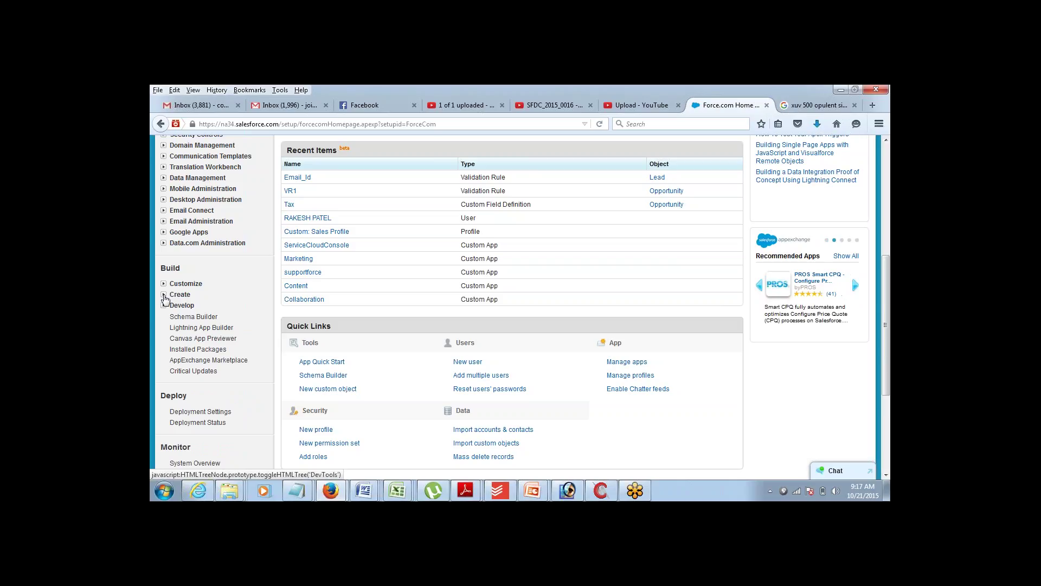
pyautogui.click(164, 295)
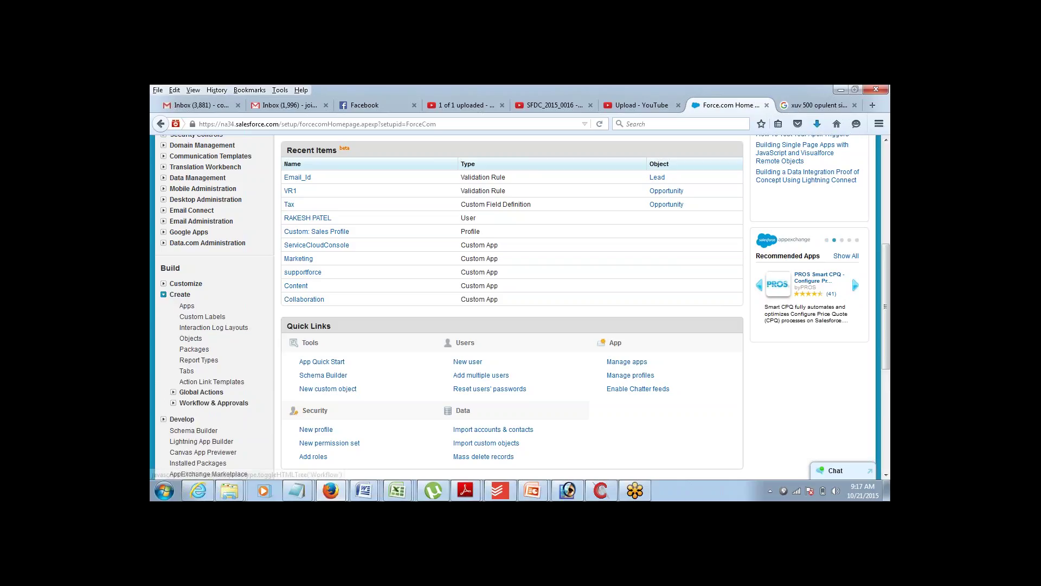
pyautogui.click(173, 403)
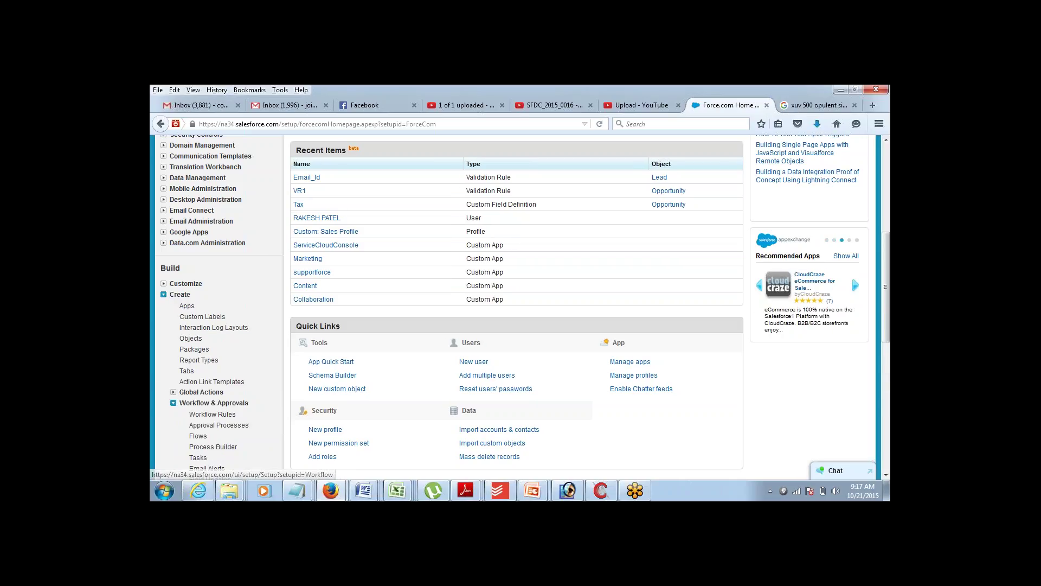
pyautogui.click(208, 415)
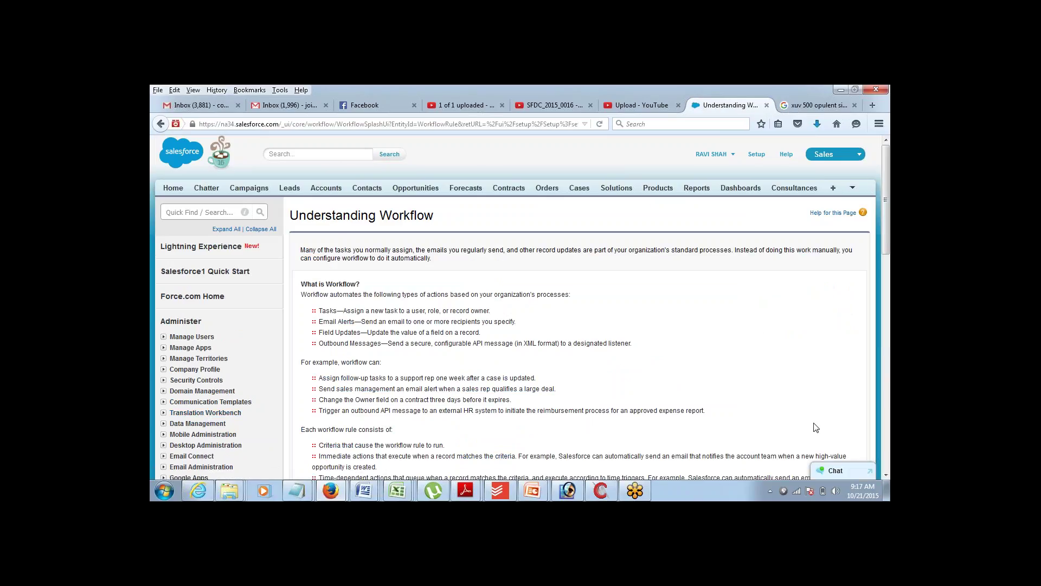
# - Create a new workflow rule on the Lead object and continue to Step 2
pyautogui.click(887, 475)
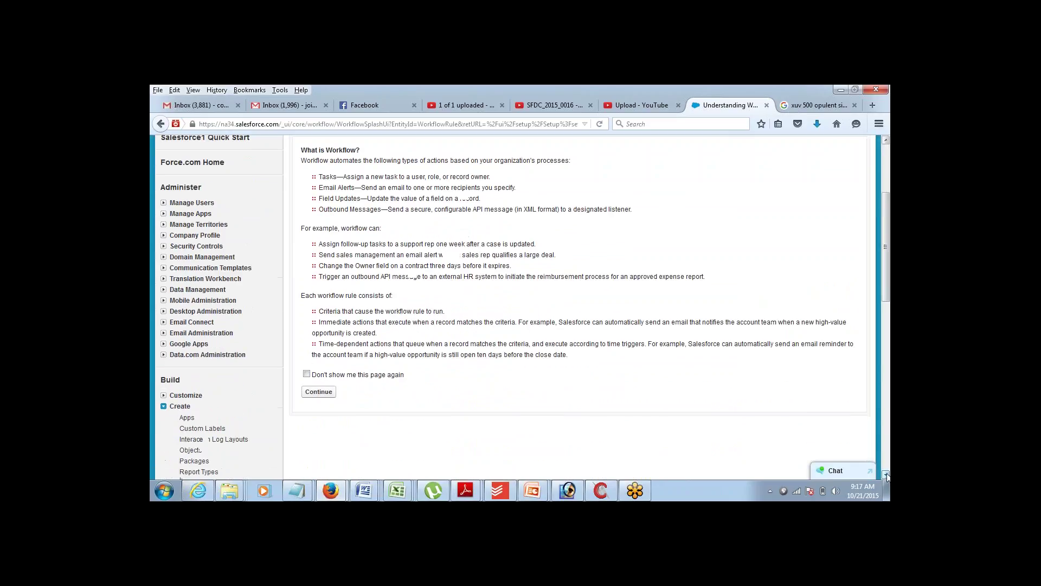
pyautogui.click(328, 392)
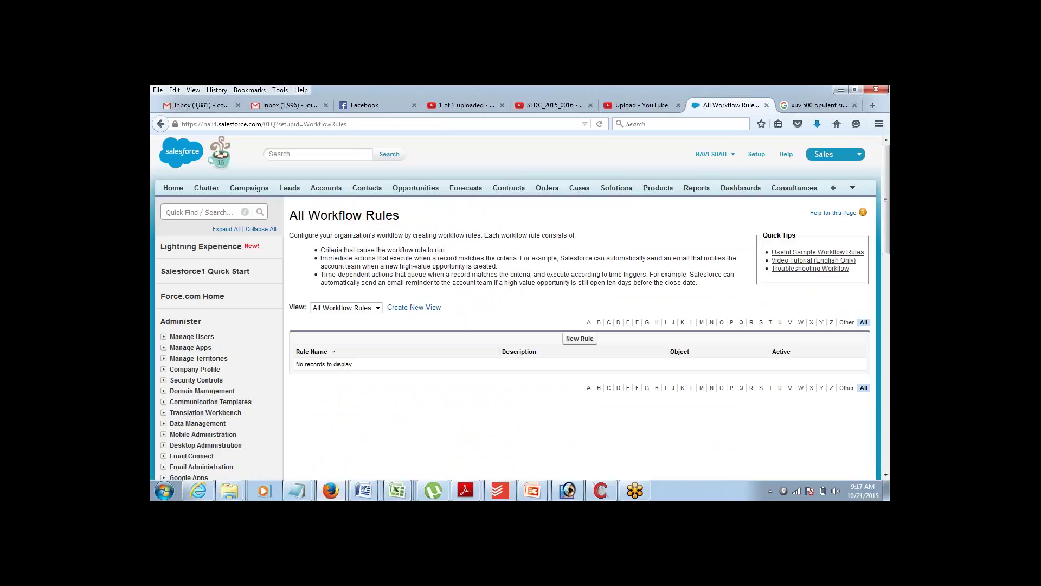
pyautogui.click(587, 344)
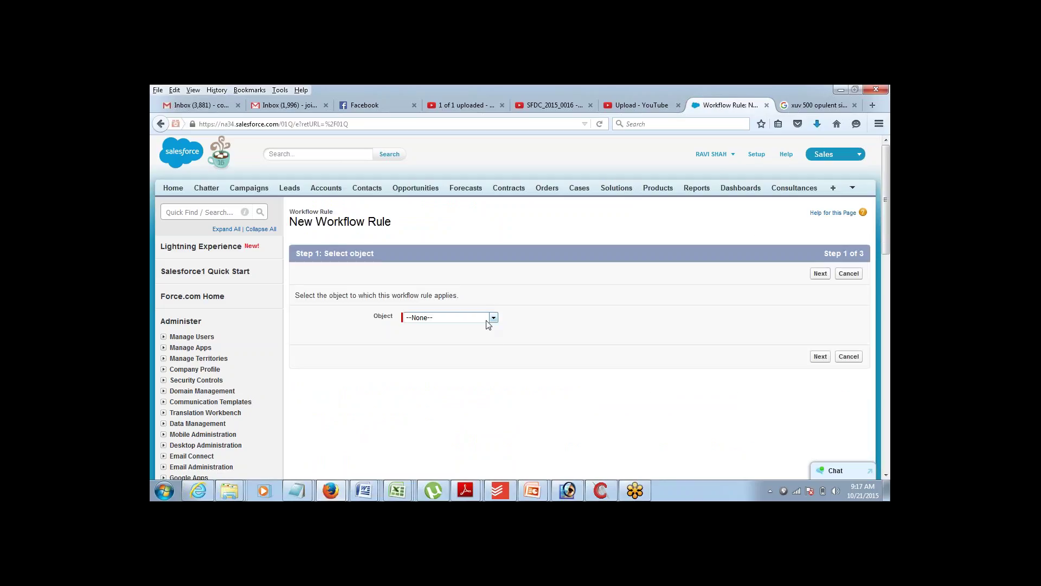
pyautogui.click(493, 317)
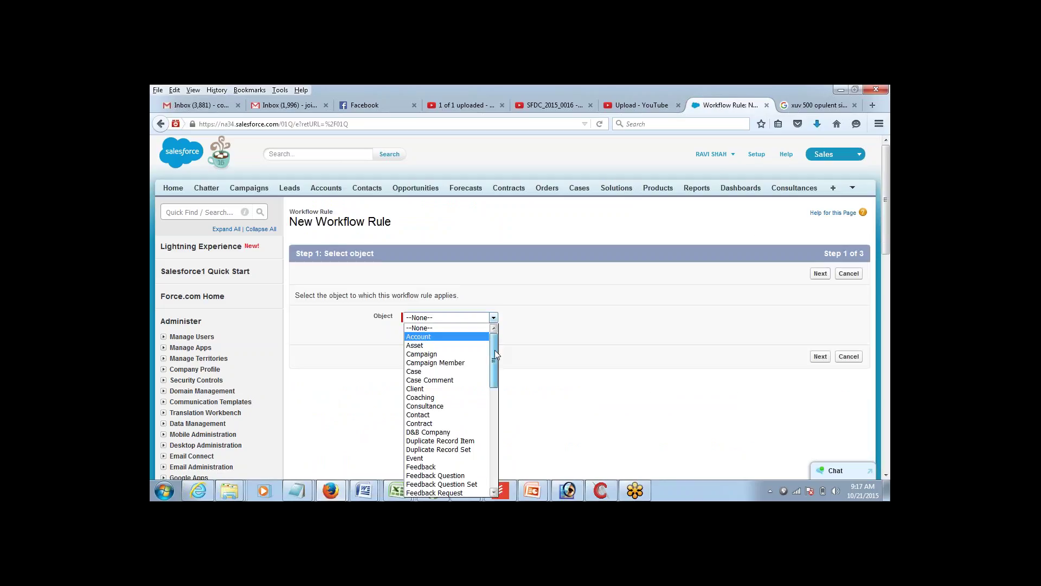
pyautogui.moveTo(493, 349); pyautogui.dragTo(490, 413)
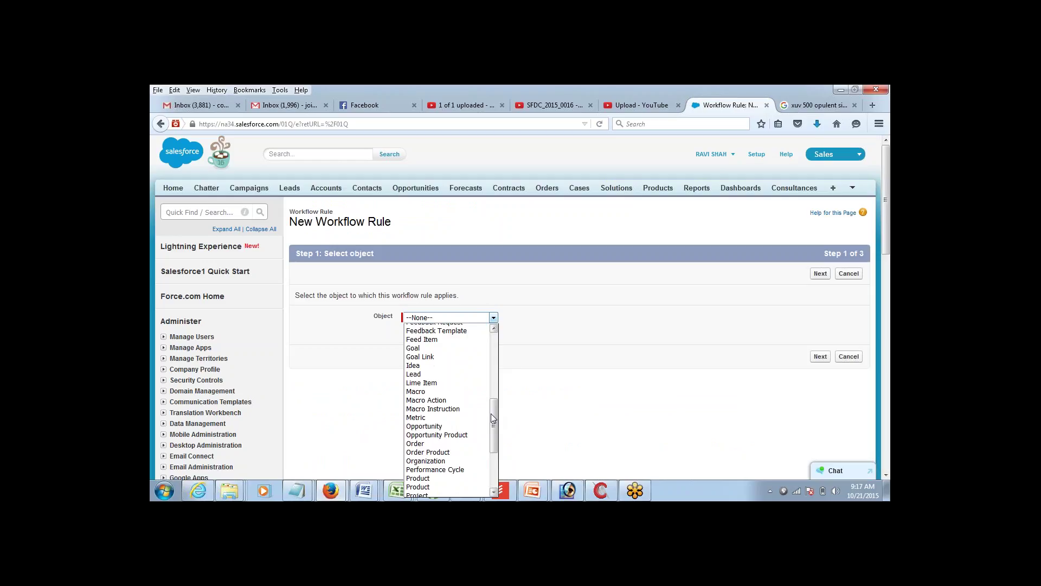
pyautogui.click(449, 376)
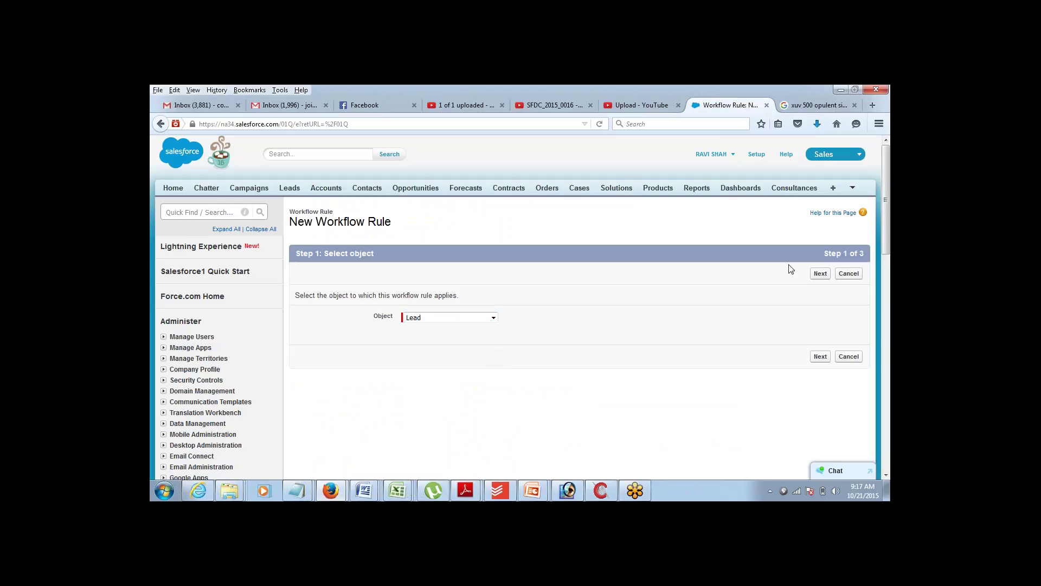
pyautogui.click(820, 274)
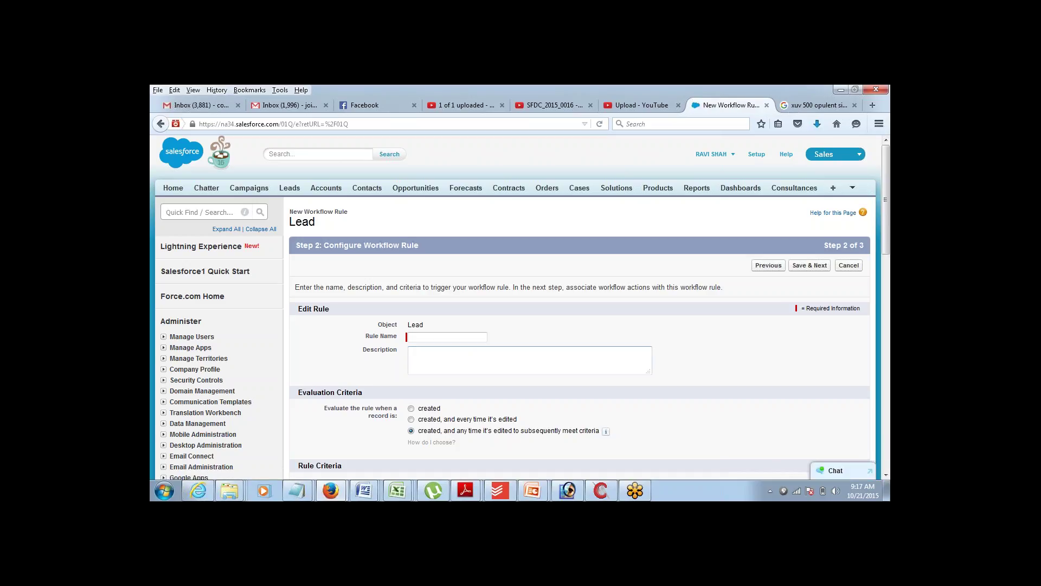
# - Name the rule WR1 and have it evaluate only when records are created
pyautogui.click(465, 339)
pyautogui.write('WR!')
pyautogui.hotkey('ctrl', 'a')
pyautogui.click(465, 339)
pyautogui.write('1')
pyautogui.press('Tab')
pyautogui.click(410, 409)
# - Set the criterion to Lead: Email not equal to a blank value, then Save & Next
pyautogui.click(886, 475)
pyautogui.click(886, 475)
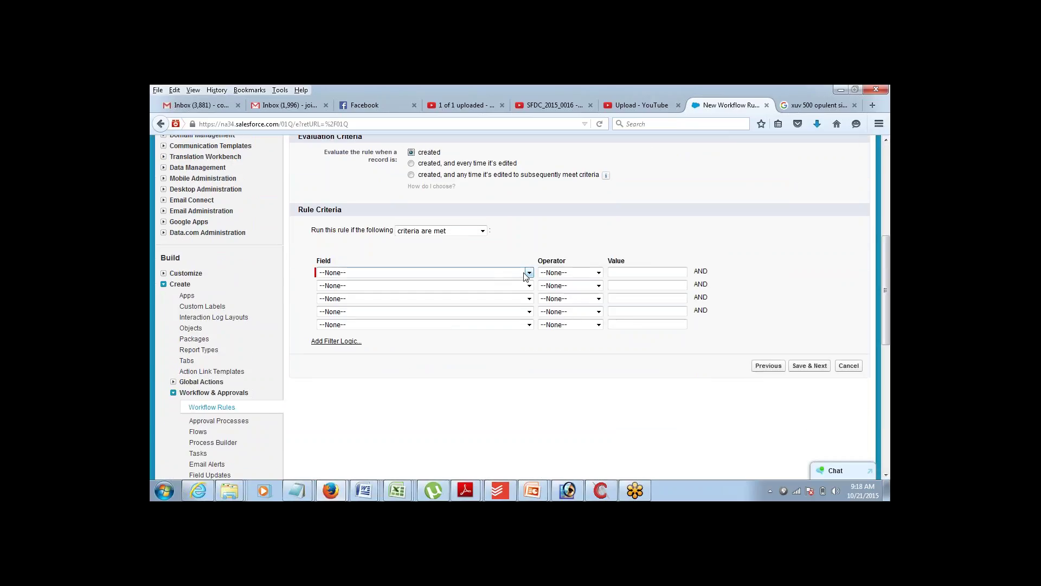
pyautogui.click(528, 272)
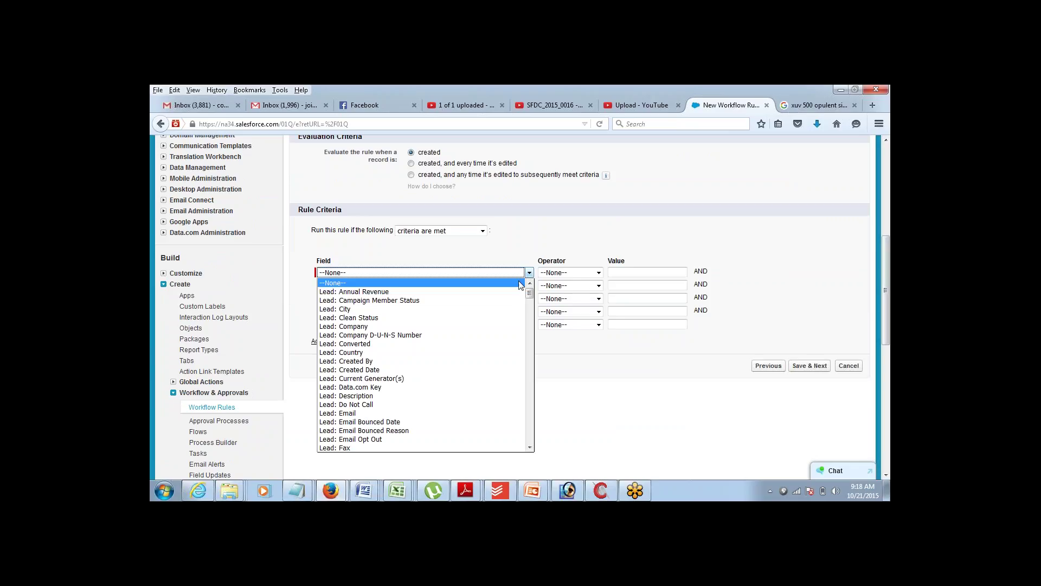
pyautogui.click(450, 413)
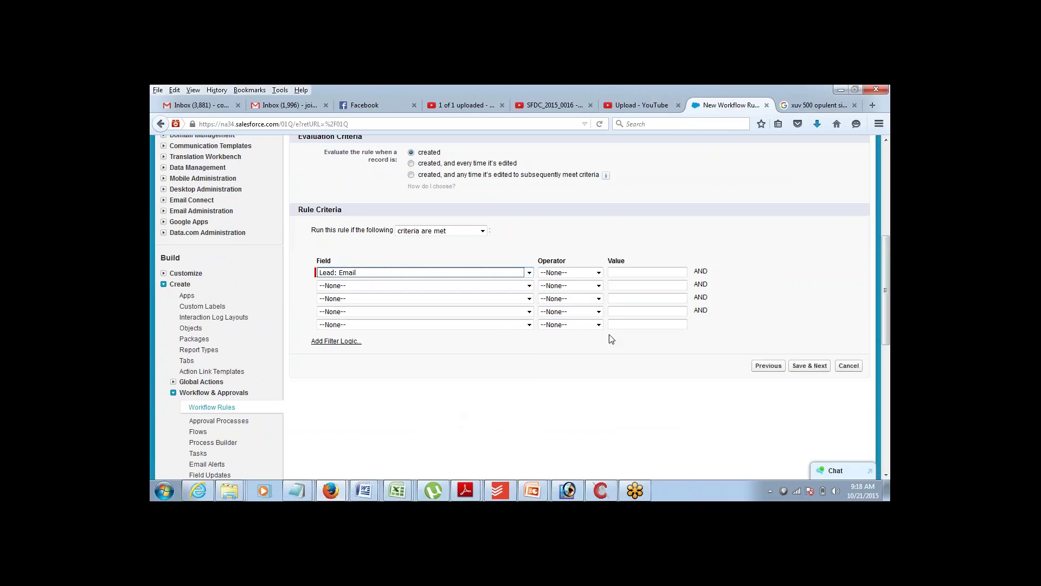
pyautogui.click(599, 273)
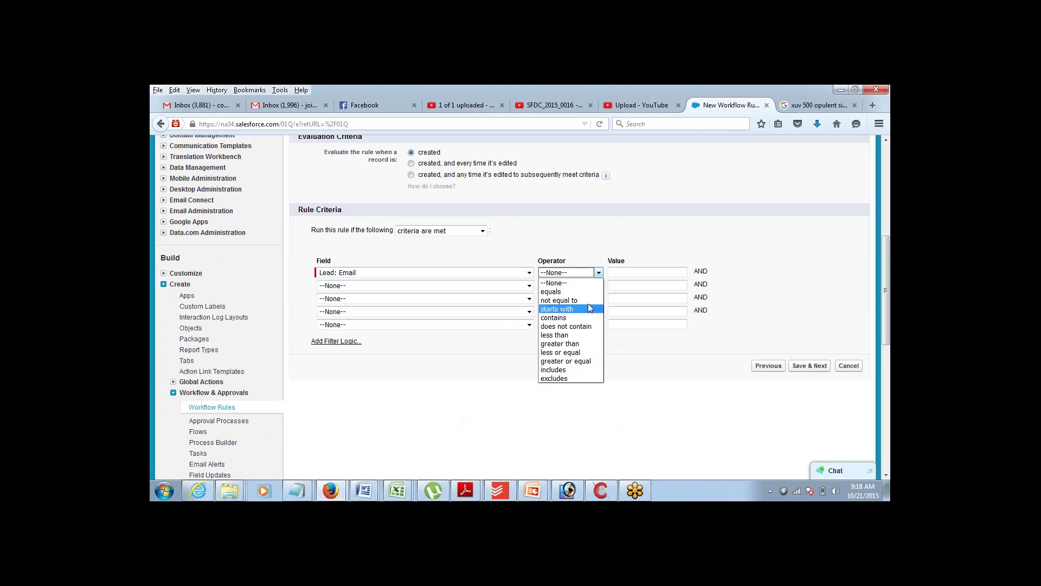
pyautogui.click(596, 301)
pyautogui.click(634, 274)
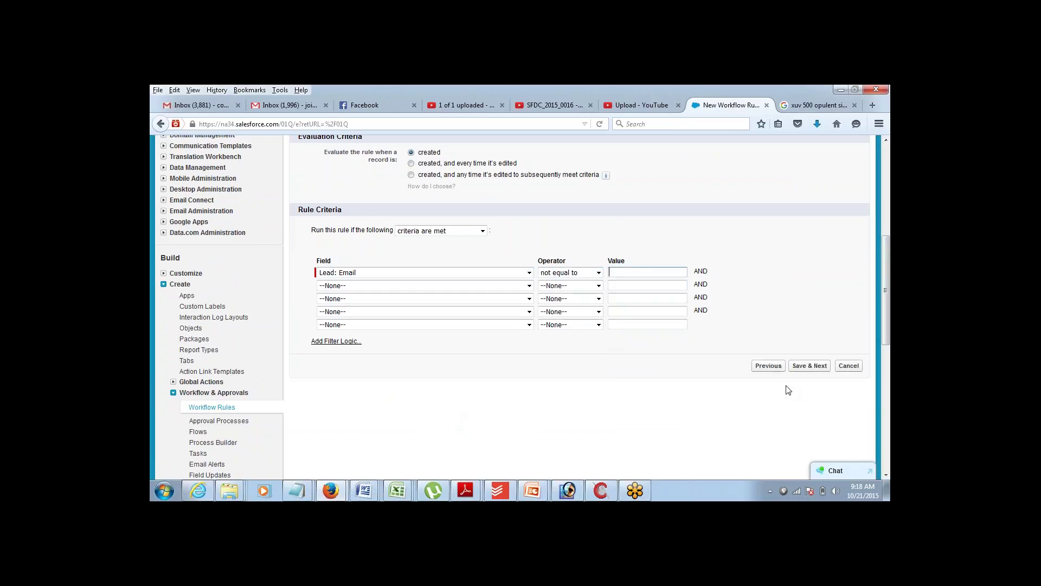
pyautogui.click(806, 367)
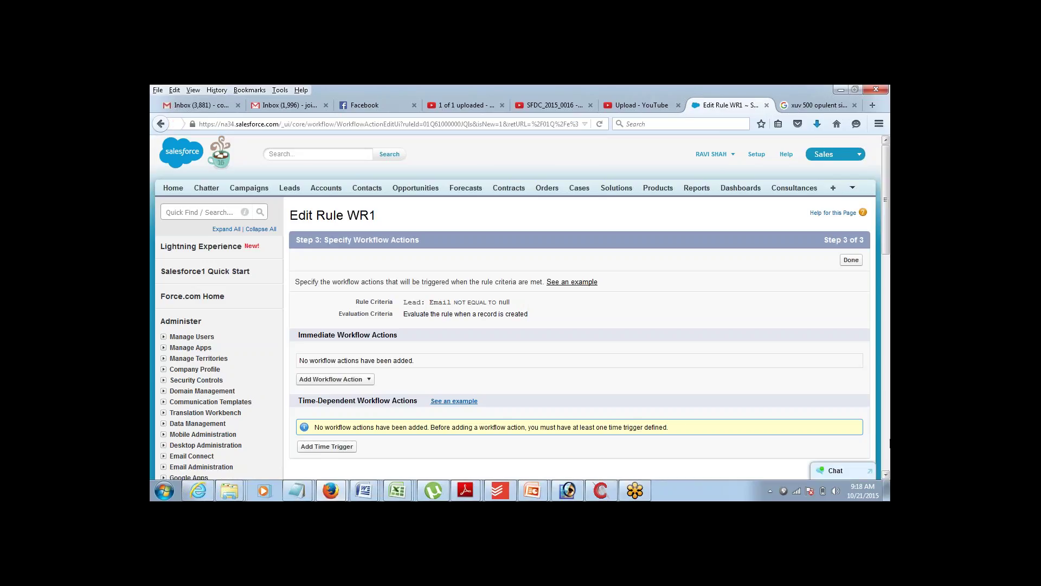
# - Add a New Email Alert under WR1's Immediate Workflow Actions
pyautogui.click(887, 475)
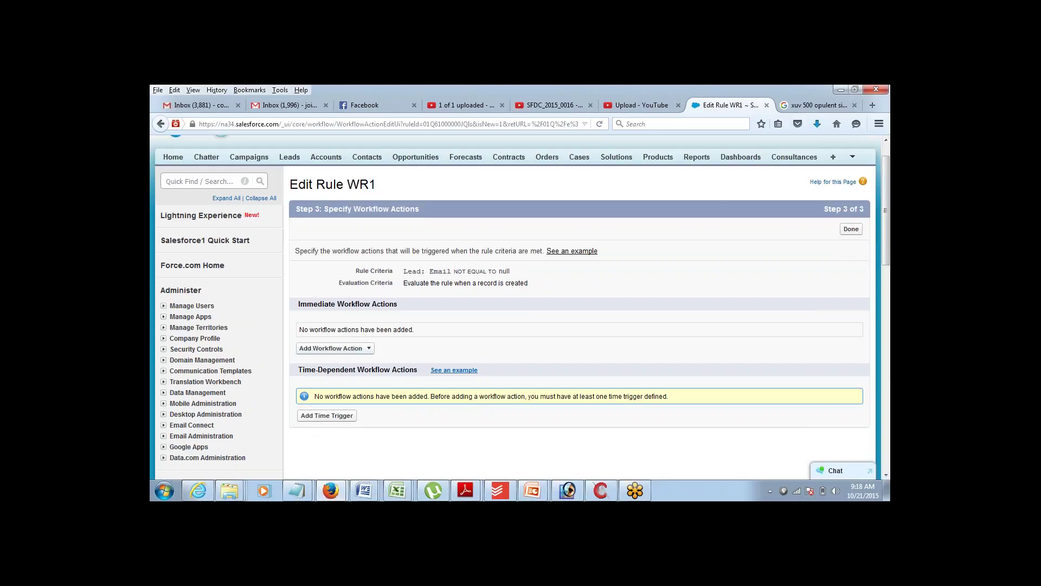
pyautogui.click(369, 348)
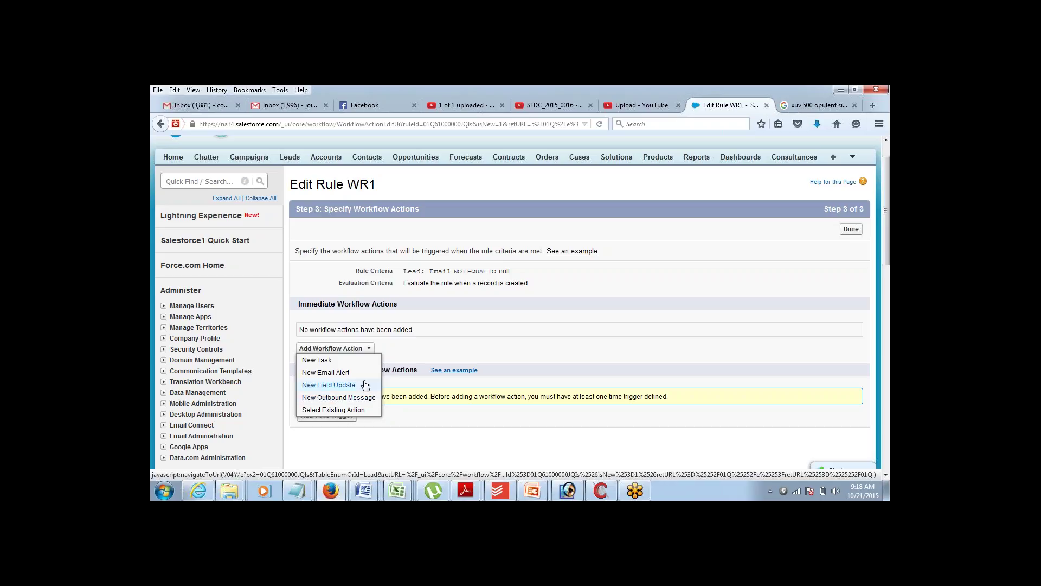
pyautogui.click(326, 373)
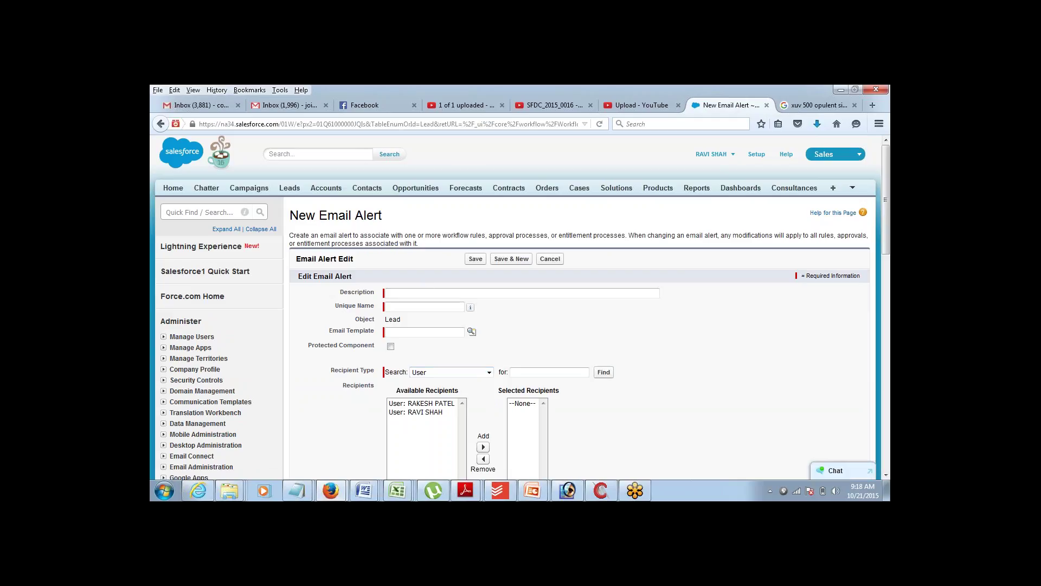
# - Enter Email1 as the alert's description, auto-filling the Unique Name
pyautogui.click(424, 291)
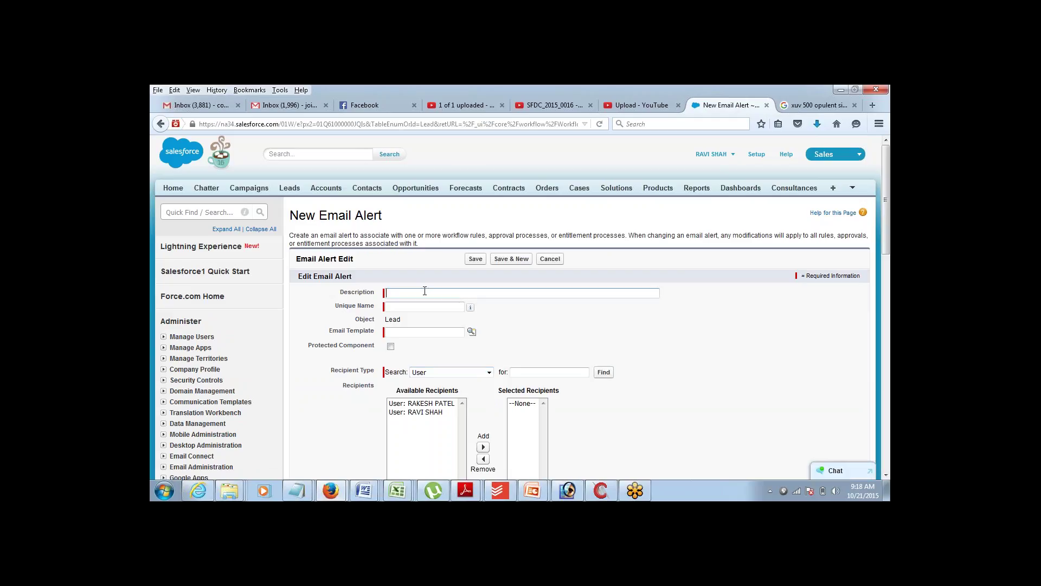
pyautogui.write('Em')
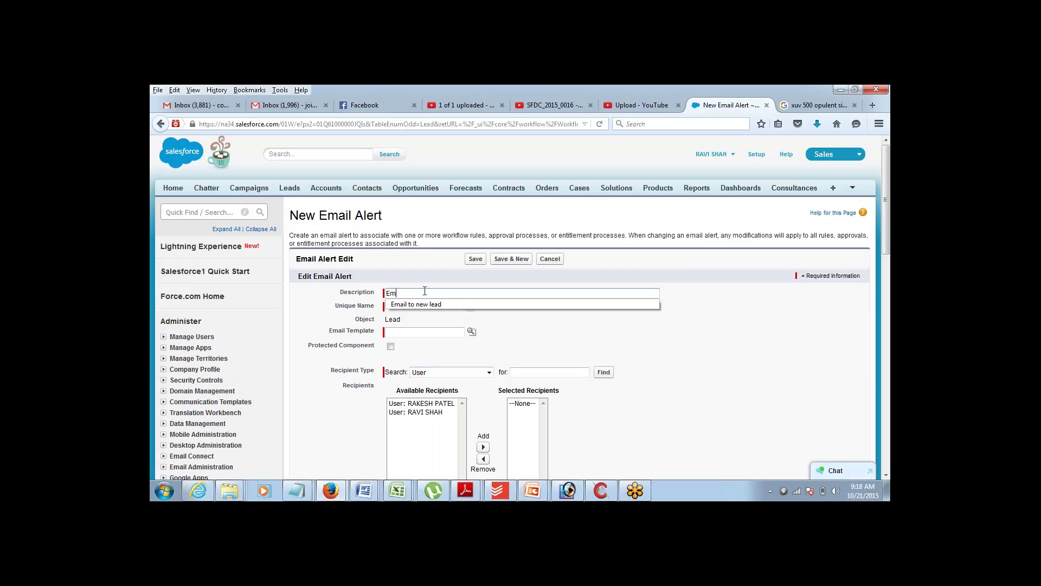
pyautogui.write('ail1')
pyautogui.press('Tab')
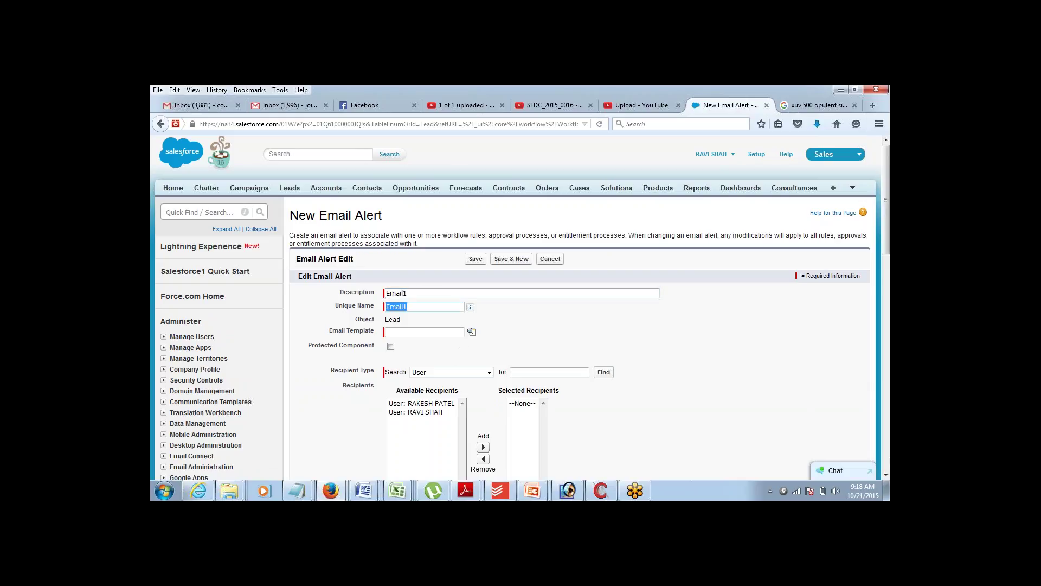
pyautogui.click(886, 475)
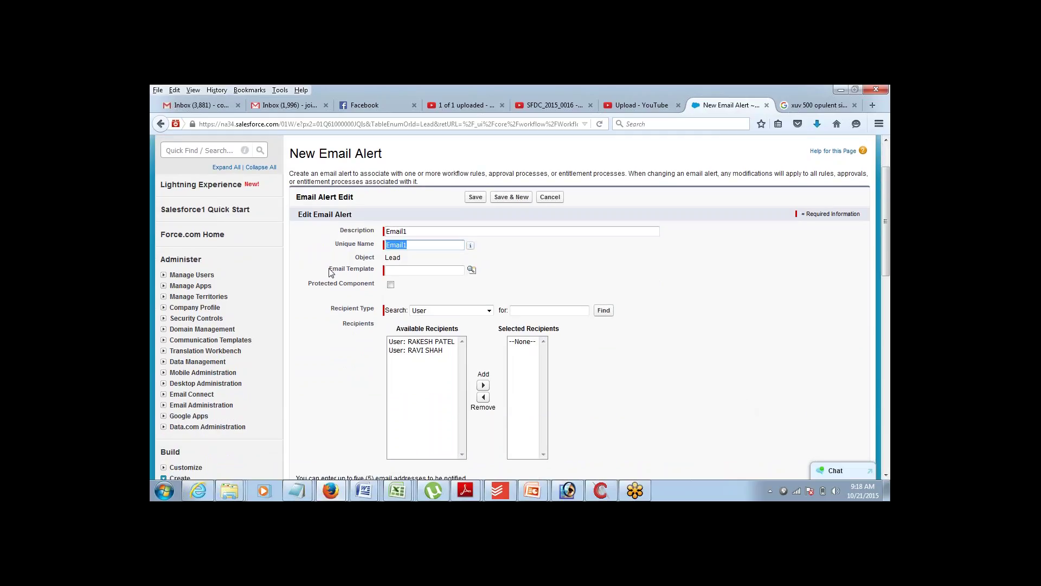
pyautogui.moveTo(330, 269); pyautogui.dragTo(350, 277)
# - Choose the Support: Case Assignment Notification email template for the alert
pyautogui.click(163, 340)
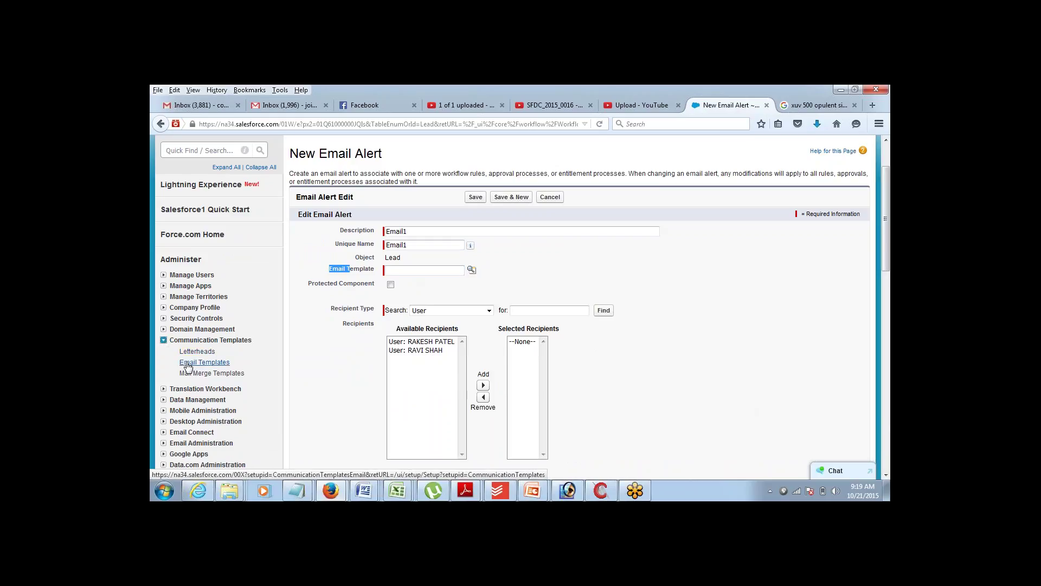
pyautogui.moveTo(177, 363); pyautogui.dragTo(231, 361)
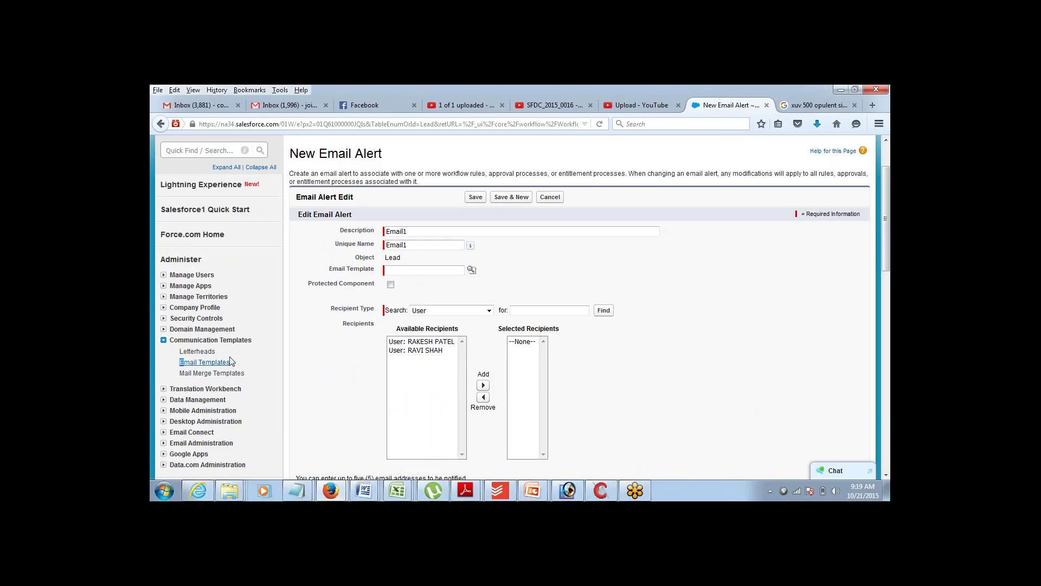
pyautogui.click(239, 360)
pyautogui.tripleClick(240, 363)
pyautogui.click(328, 368)
pyautogui.click(472, 271)
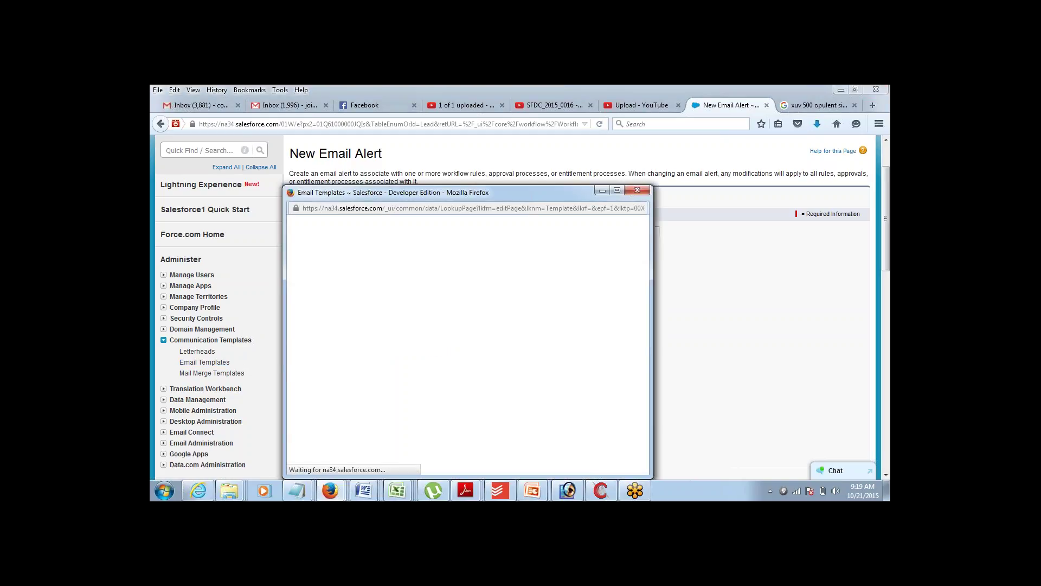
pyautogui.moveTo(455, 193); pyautogui.dragTo(463, 131)
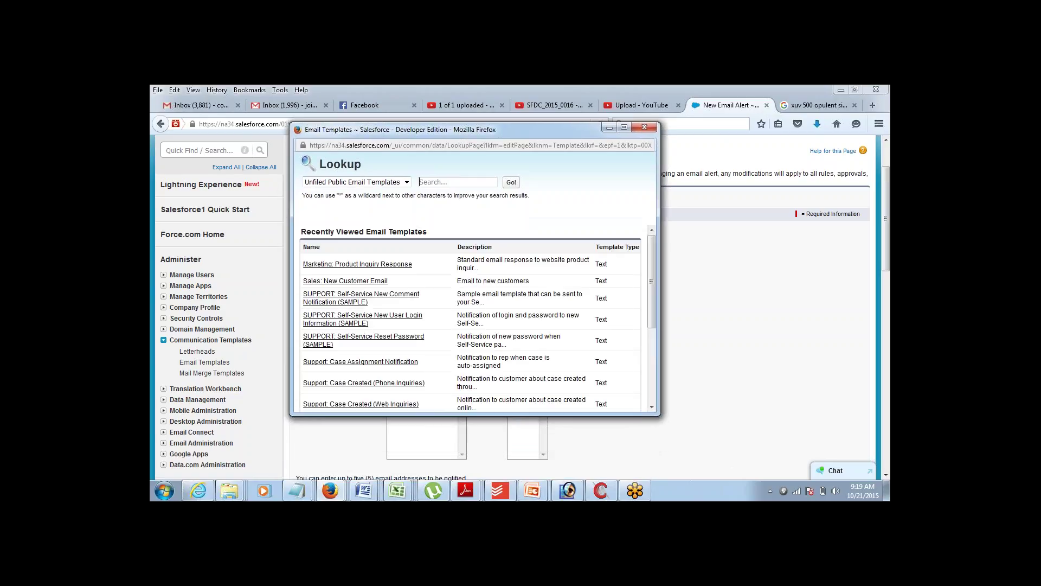
pyautogui.click(360, 361)
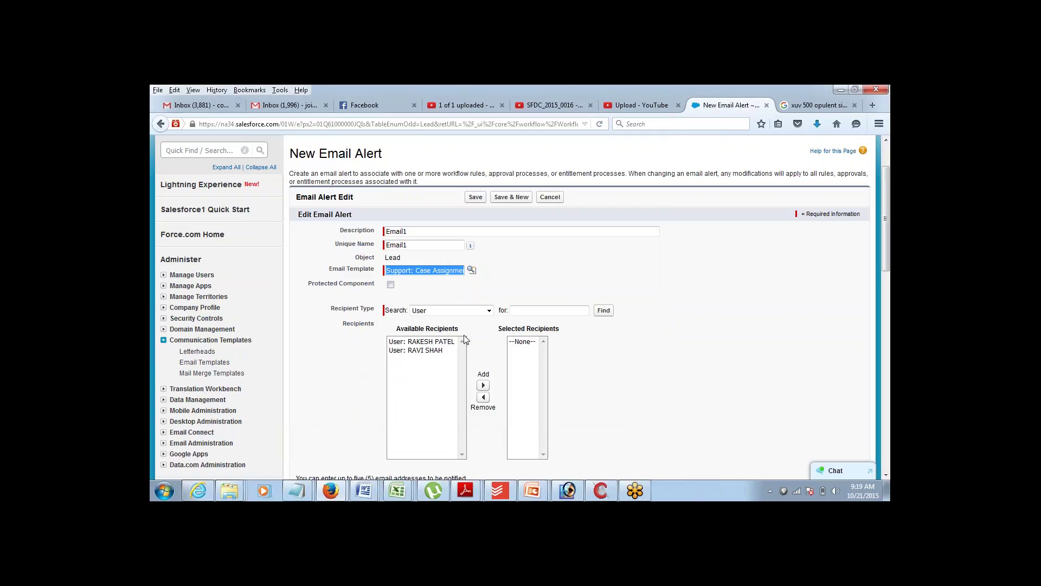
# - Add the lead's Email Field: Email to the alert's selected recipients
pyautogui.click(488, 313)
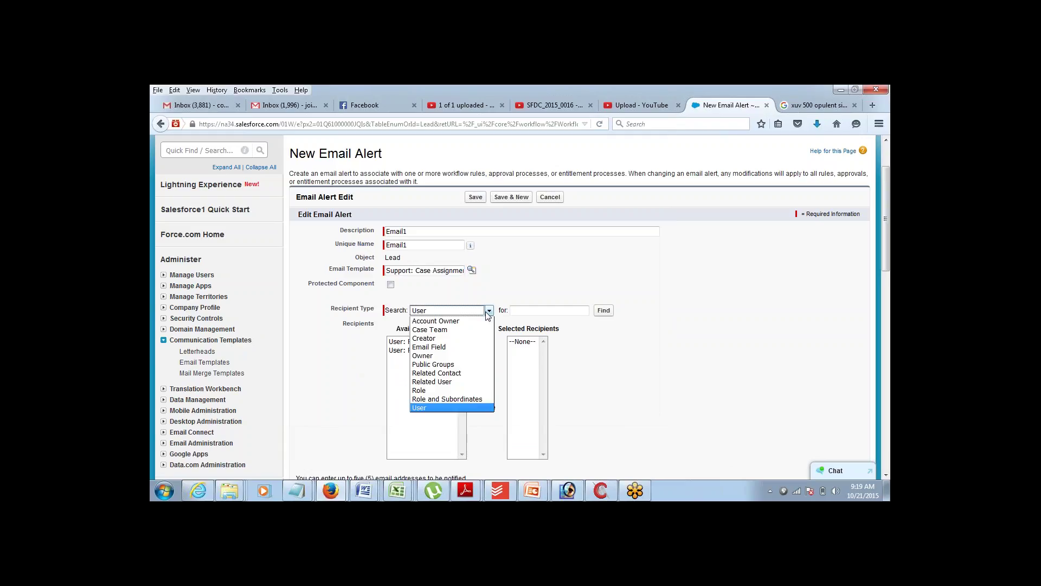
pyautogui.click(462, 350)
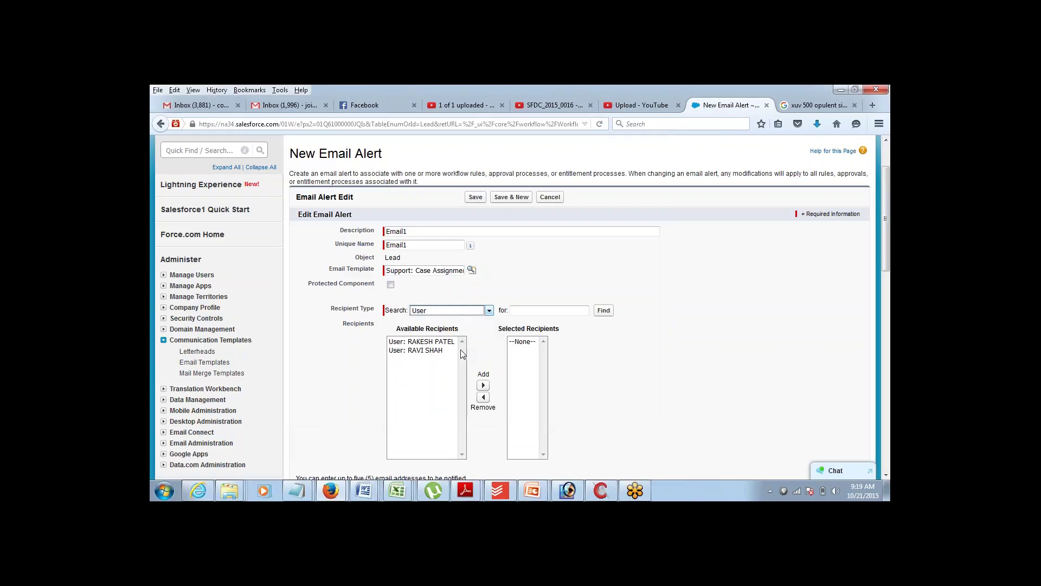
pyautogui.click(438, 343)
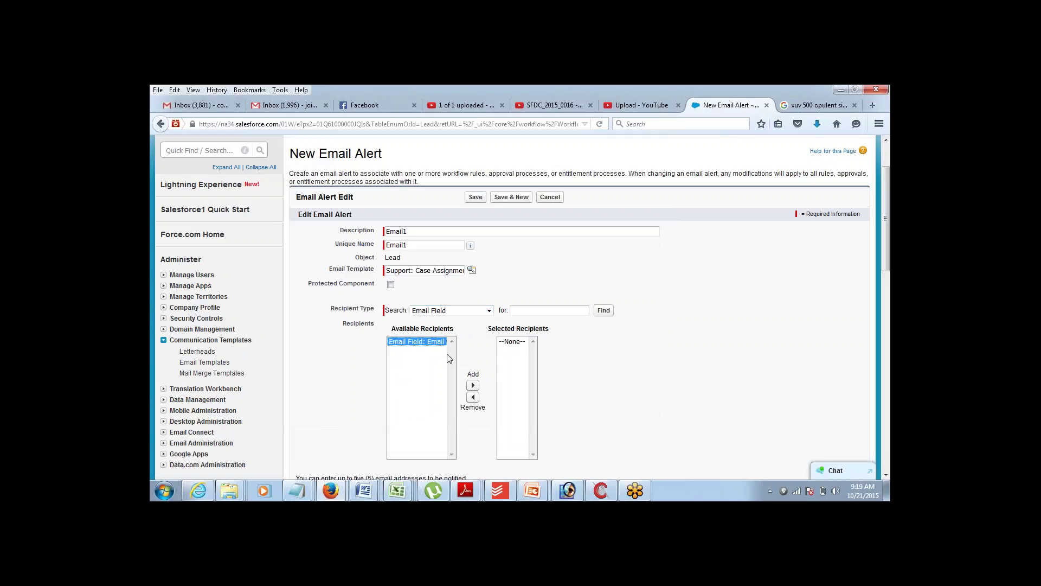
pyautogui.click(472, 386)
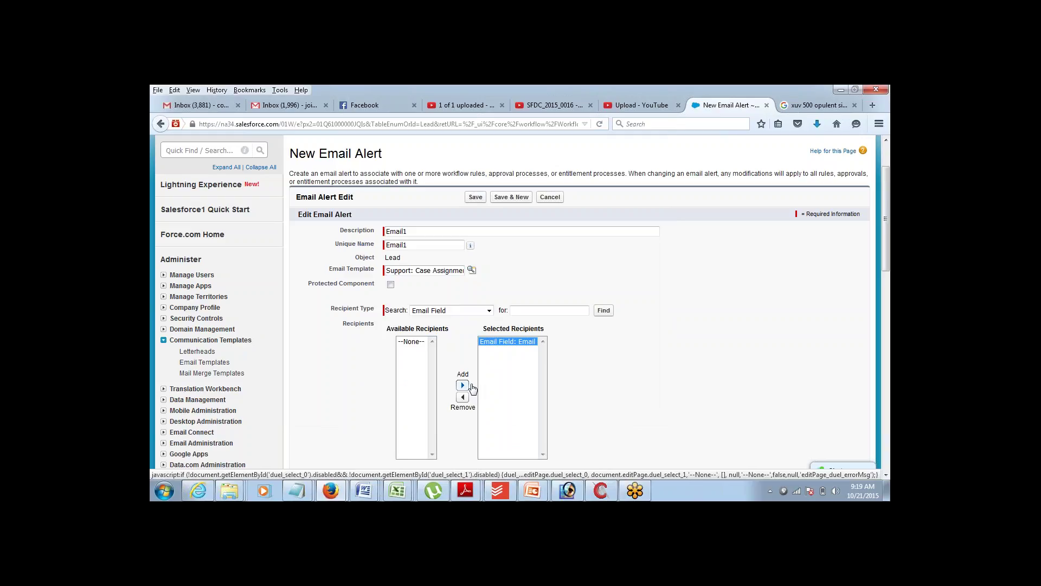
pyautogui.click(456, 311)
pyautogui.click(456, 319)
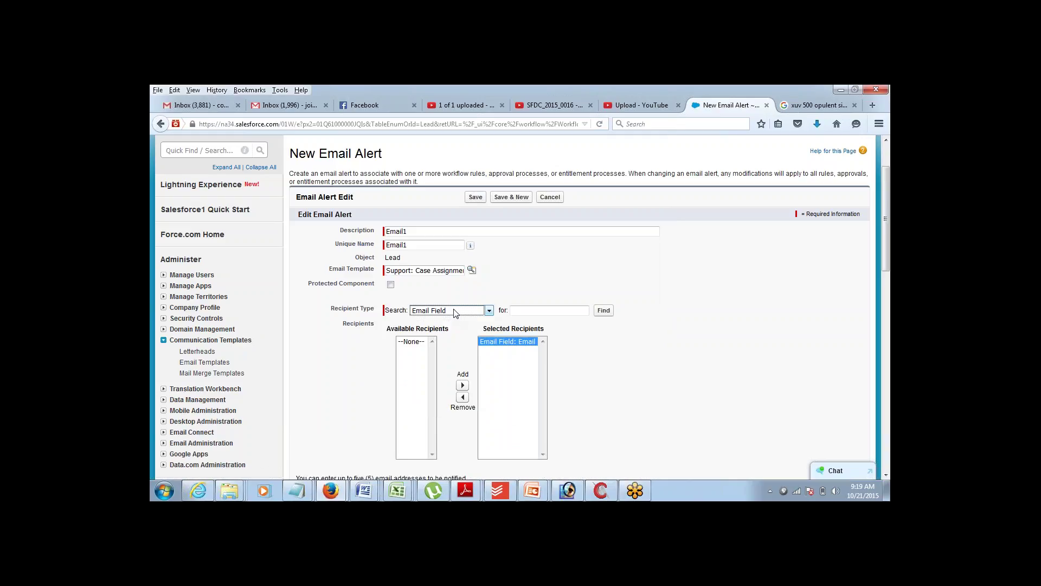
pyautogui.click(455, 311)
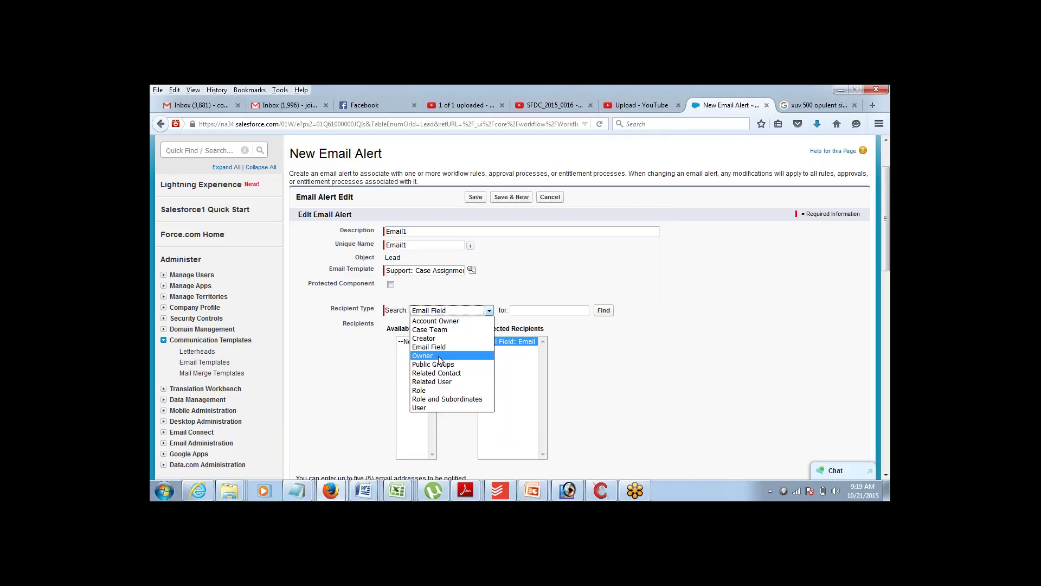
pyautogui.click(380, 377)
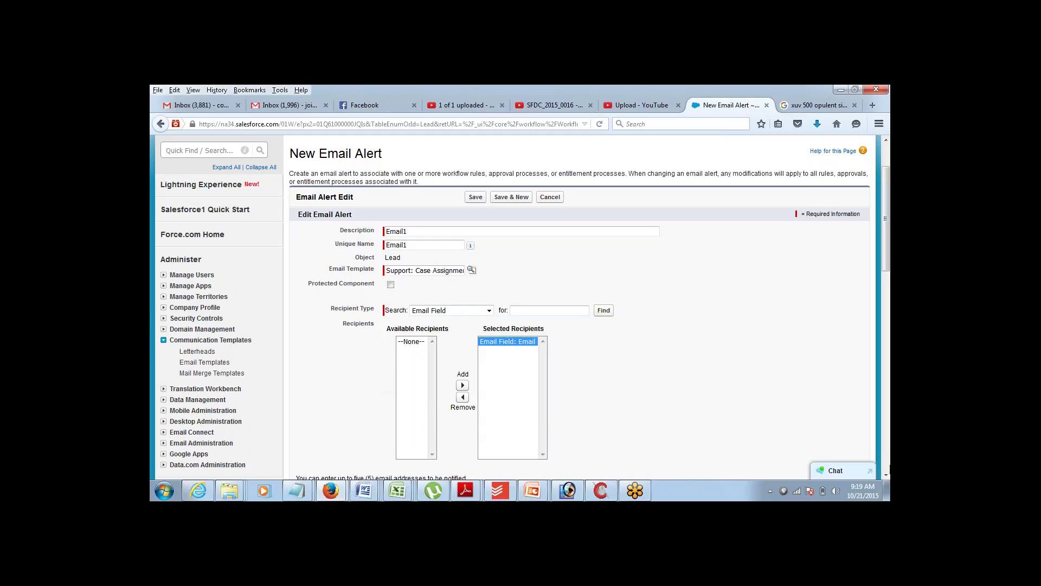
# - Leave Additional Emails empty and save the Email1 alert
pyautogui.scroll(-5, 887, 475)
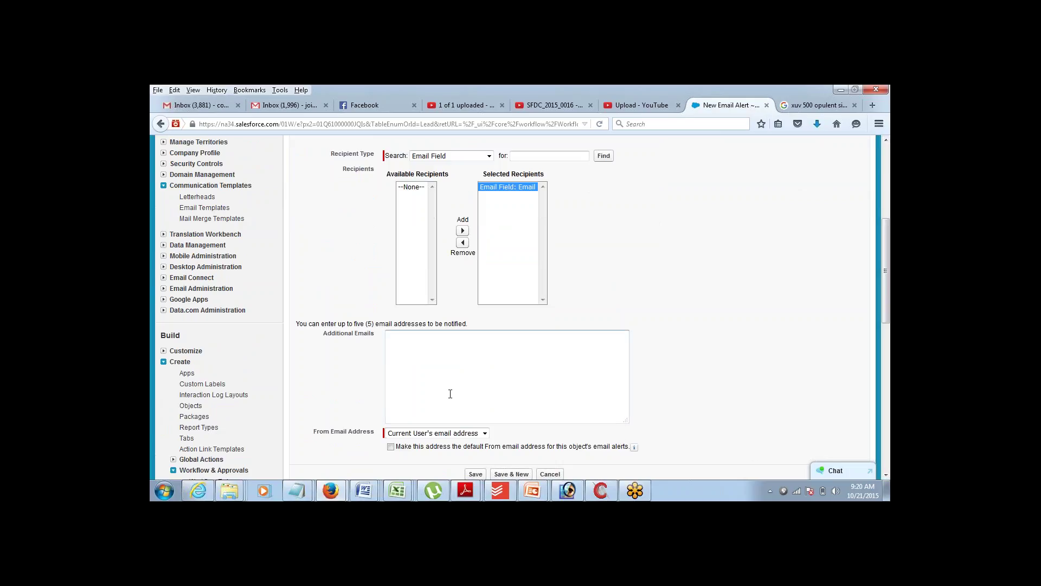
pyautogui.moveTo(325, 339); pyautogui.dragTo(372, 339)
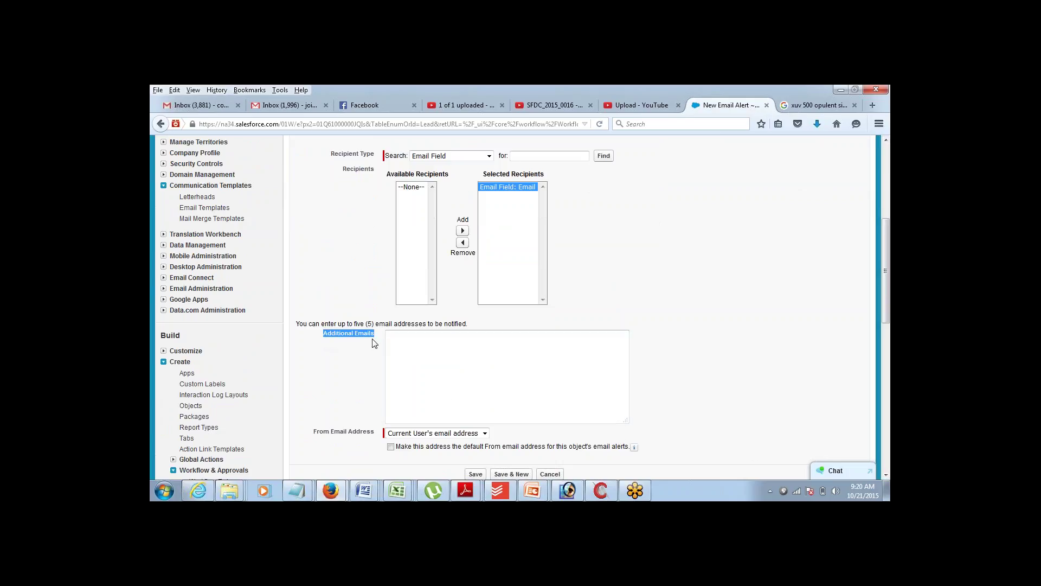
pyautogui.click(408, 338)
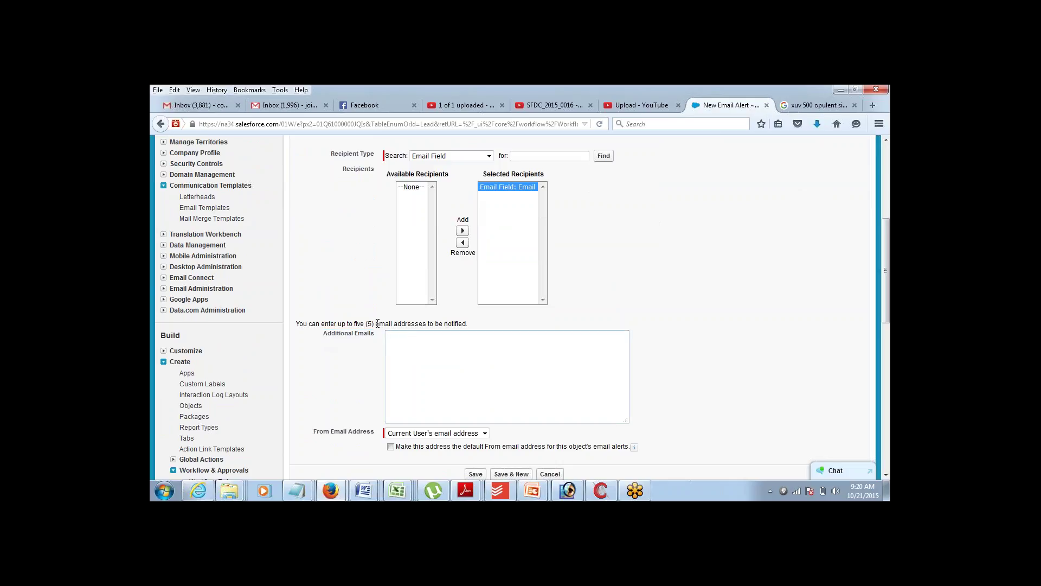
pyautogui.moveTo(377, 323); pyautogui.dragTo(447, 320)
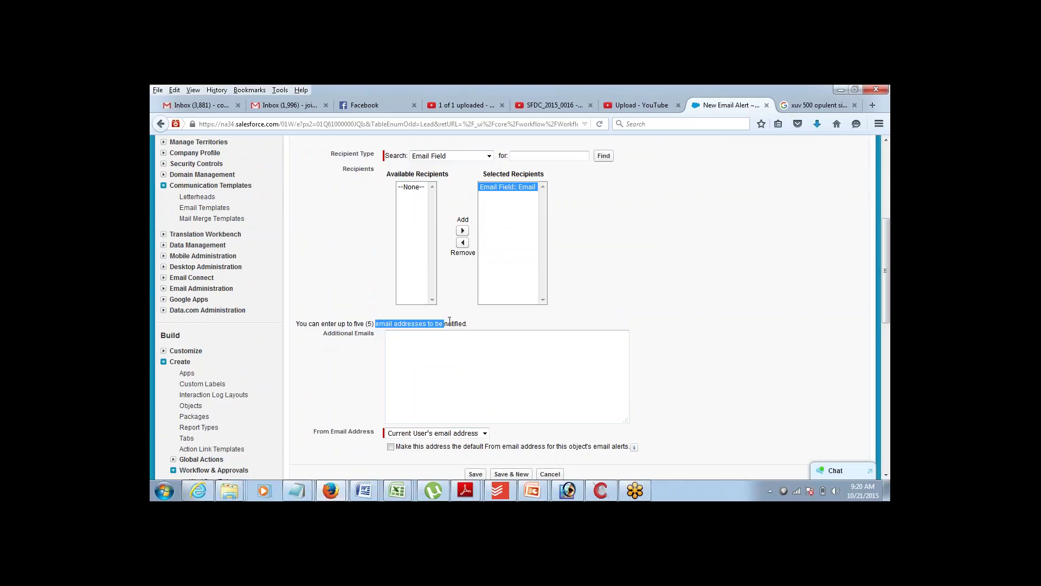
pyautogui.click(496, 356)
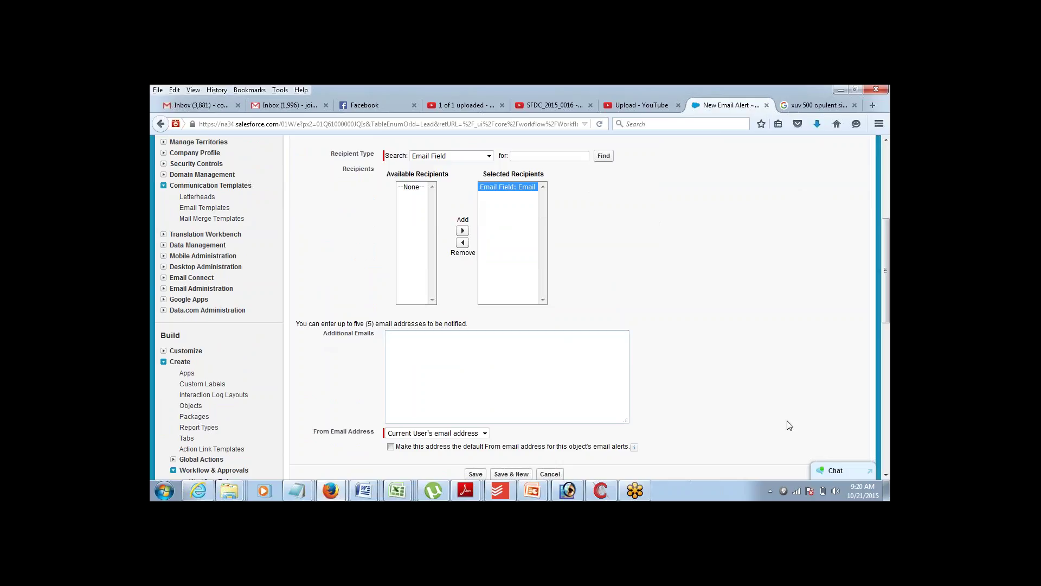
pyautogui.click(886, 476)
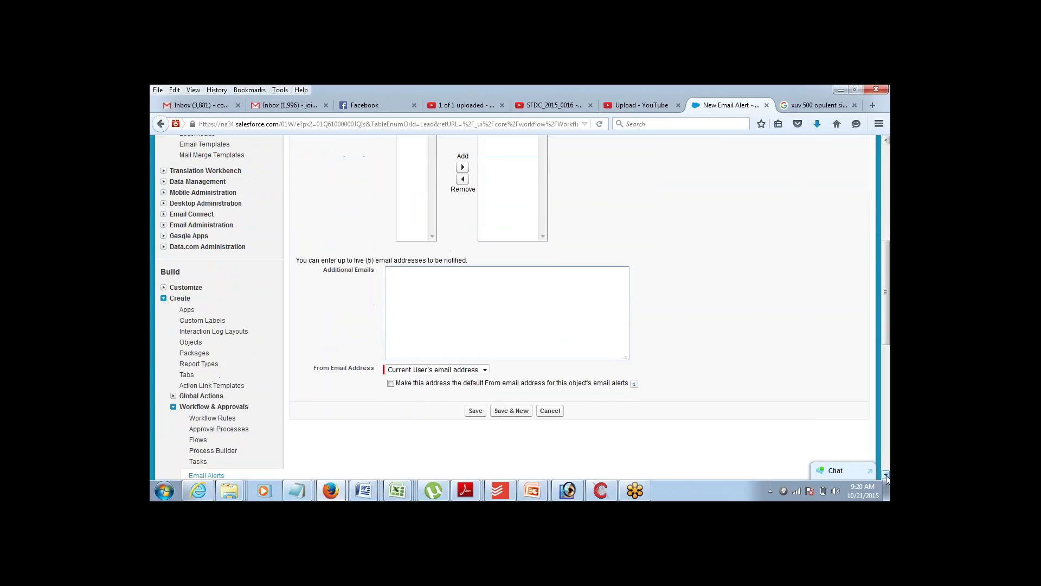
pyautogui.click(476, 411)
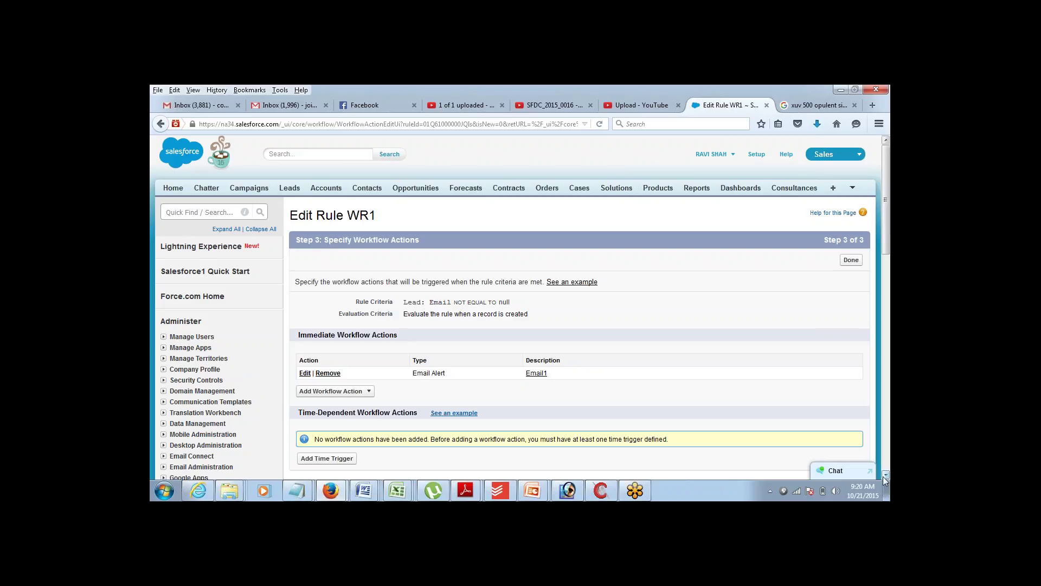
# - Mark WR1 done, activate the rule, and go to the Leads home page
pyautogui.scroll(-2, 885, 477)
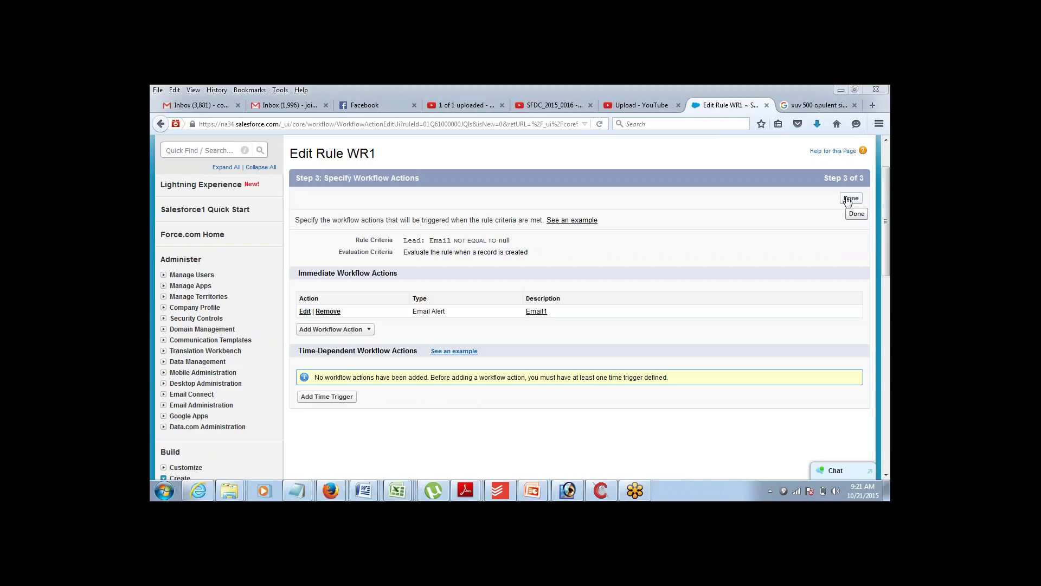
pyautogui.click(850, 198)
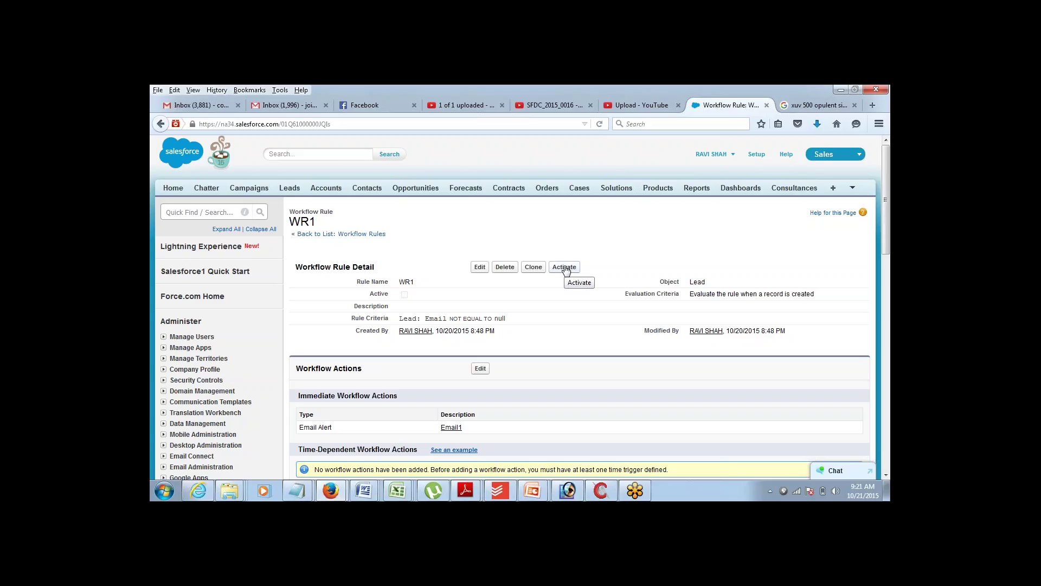
pyautogui.click(564, 267)
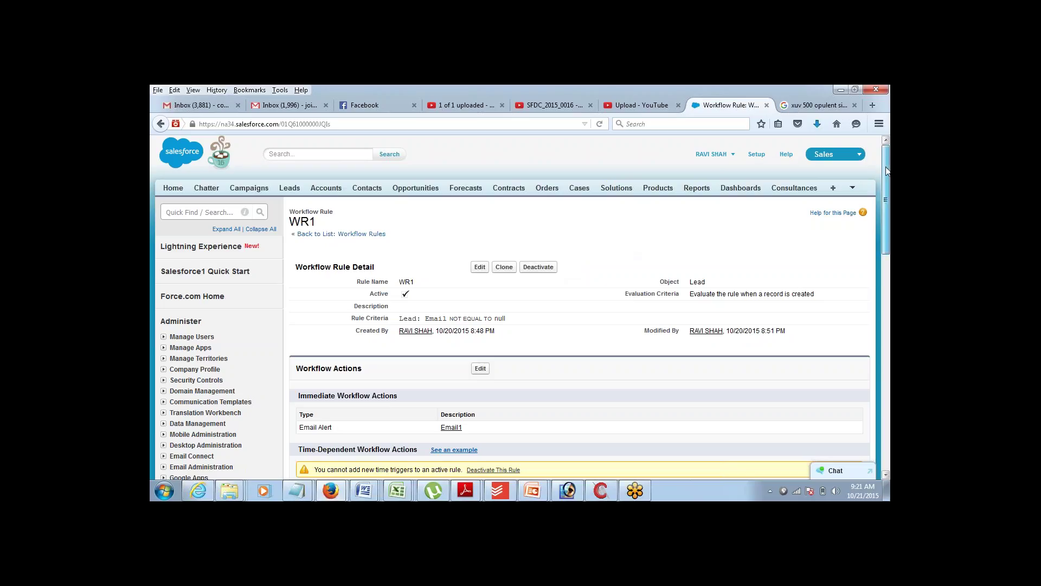
pyautogui.moveTo(887, 171); pyautogui.dragTo(887, 171)
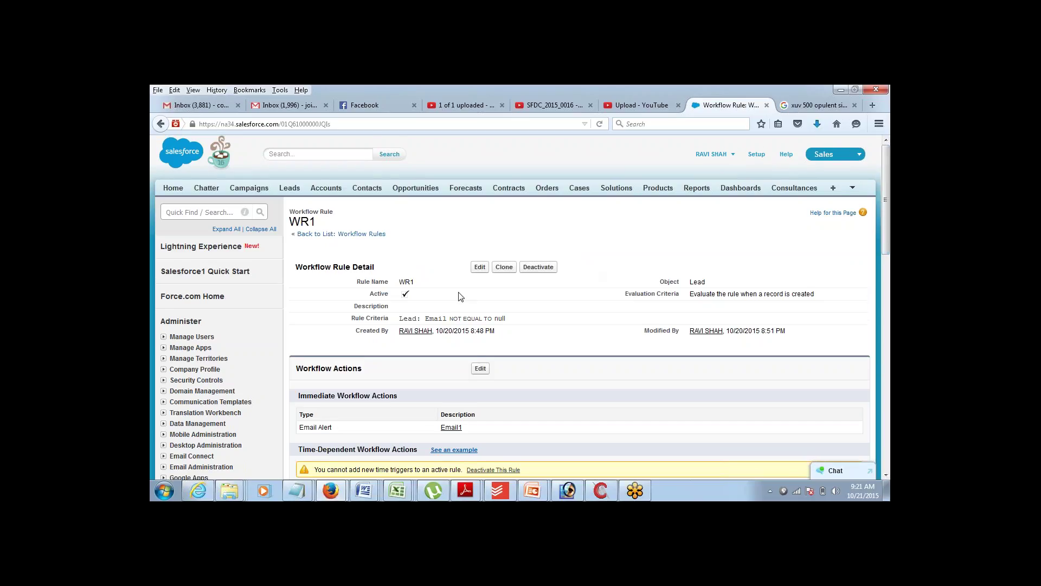
pyautogui.click(290, 188)
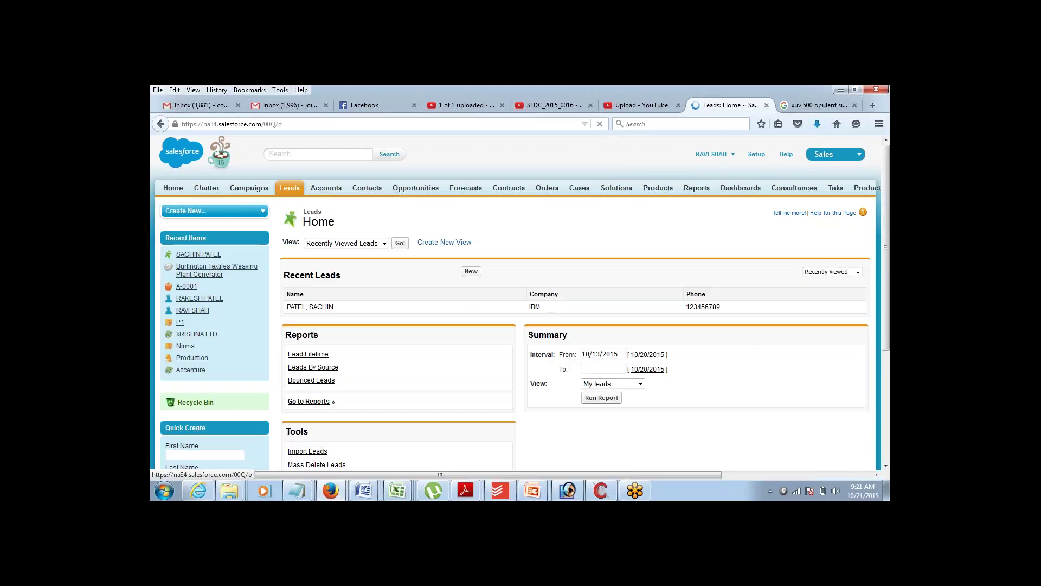
# - Start a new lead with salutation Mr., the lead's first and last name, and company ABCD
pyautogui.click(472, 273)
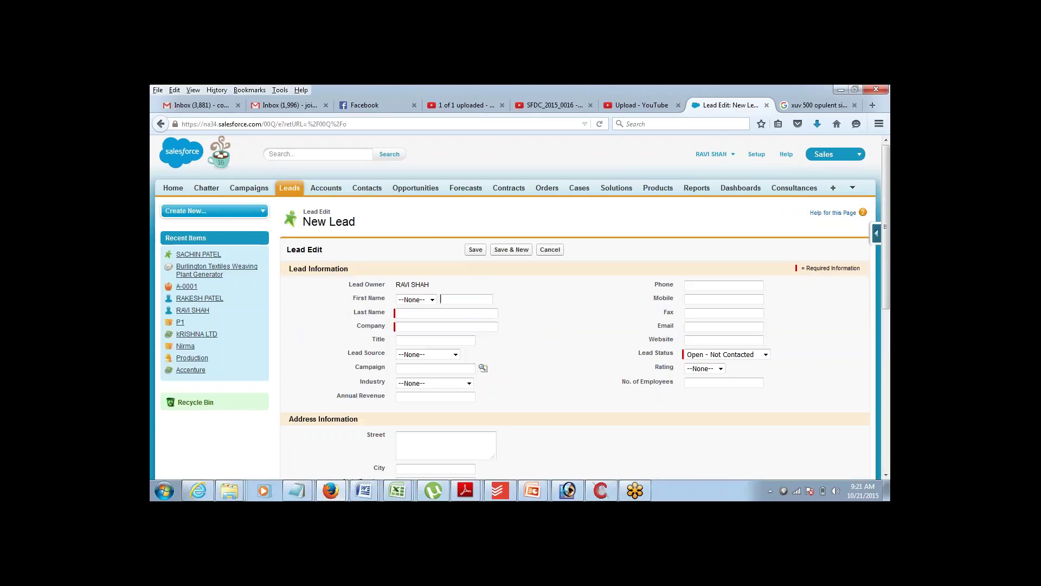
pyautogui.click(433, 300)
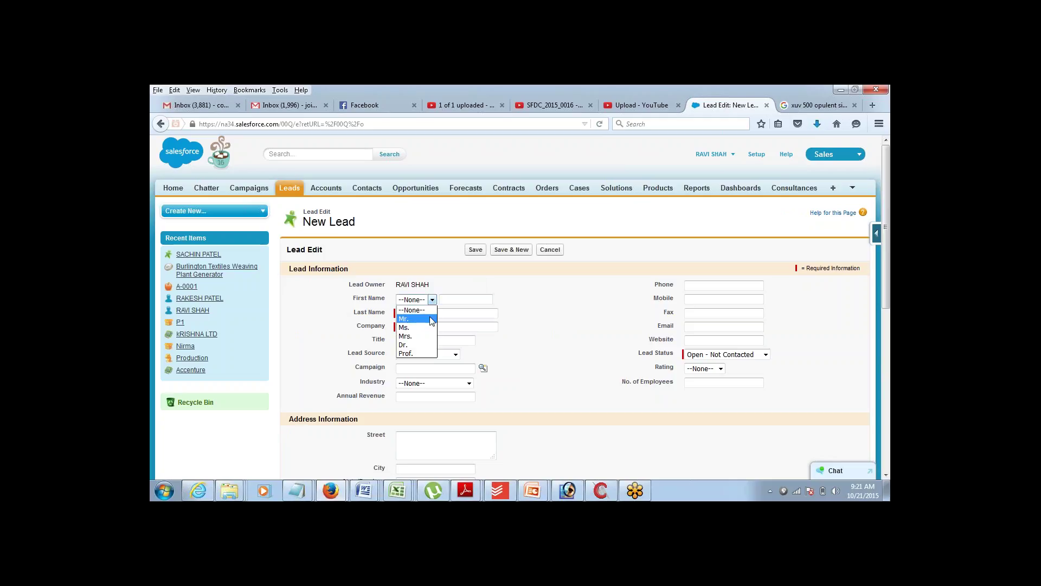
pyautogui.click(432, 319)
pyautogui.click(463, 300)
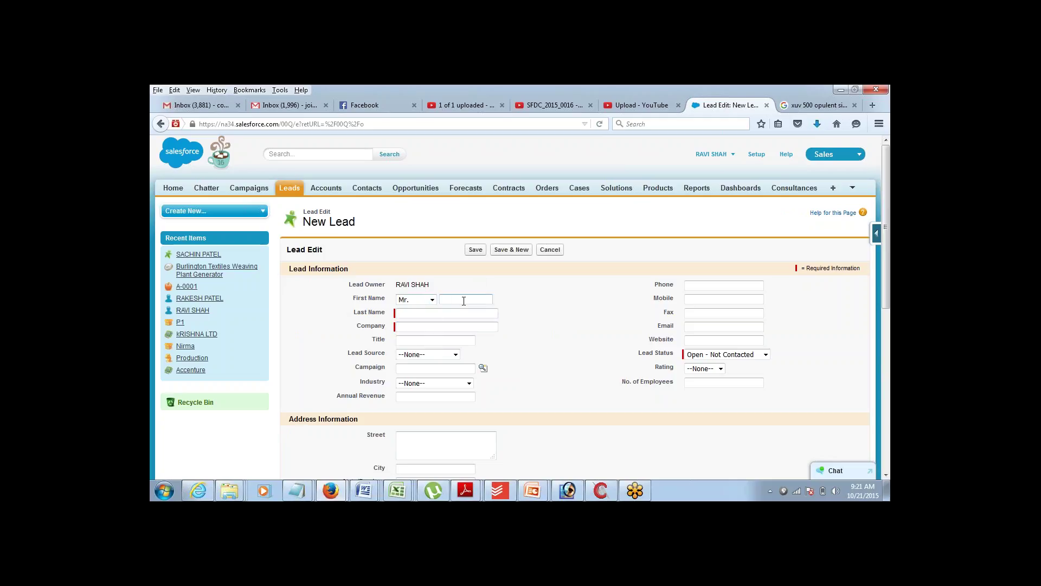
pyautogui.press('Tab')
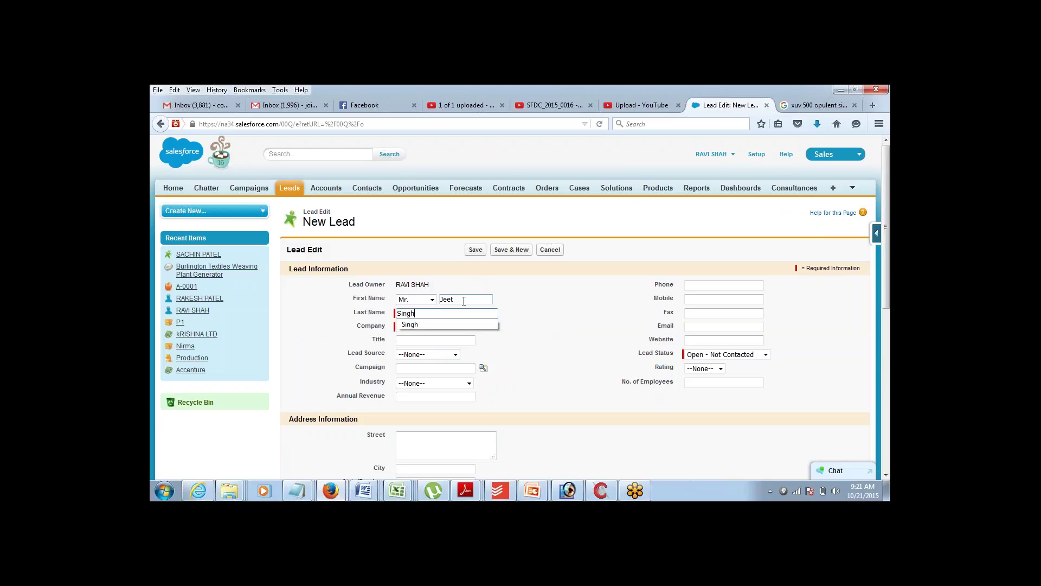
pyautogui.press('Tab')
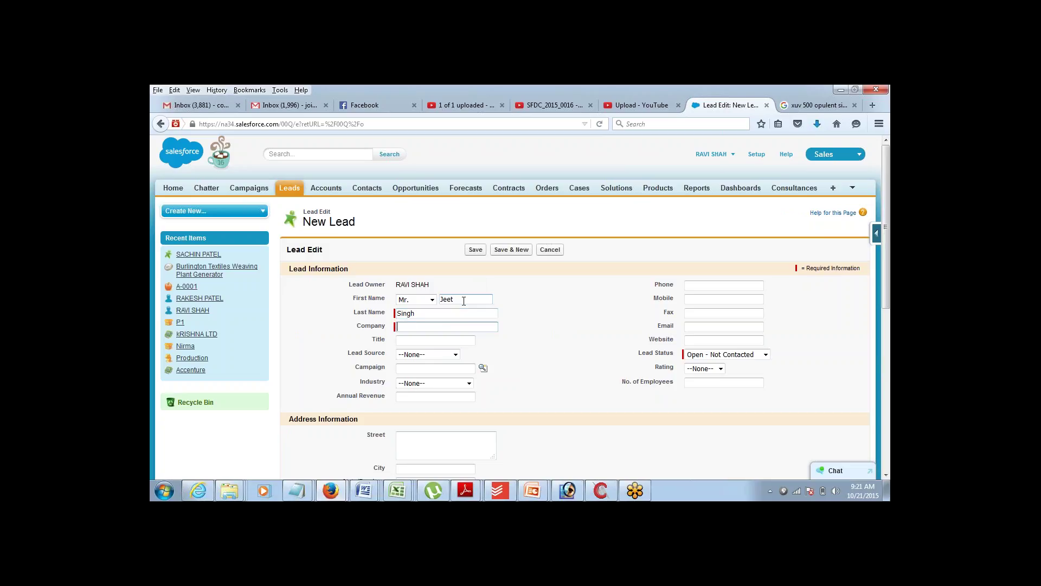
pyautogui.write('ABCD')
# - Fill in the lead's email address from the suggestion and save the lead
pyautogui.click(702, 328)
pyautogui.moveTo(658, 327); pyautogui.dragTo(675, 328)
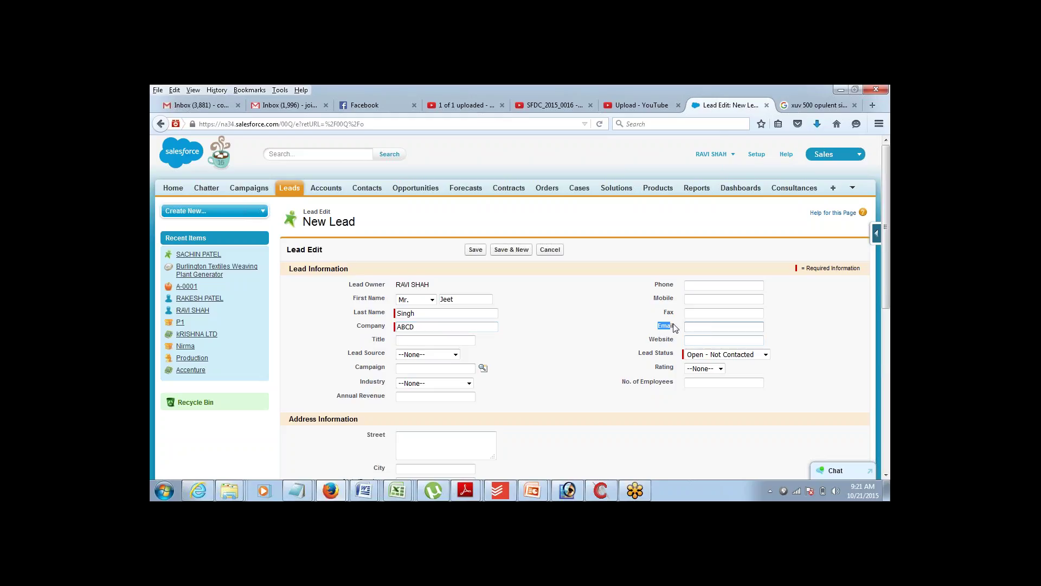
pyautogui.click(693, 325)
pyautogui.write('con')
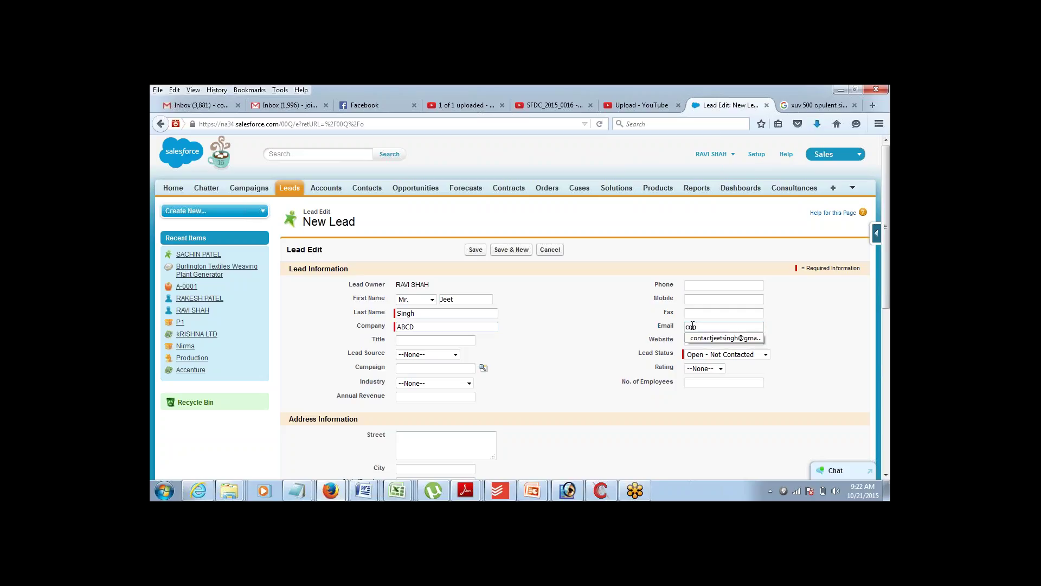
pyautogui.press('Down')
pyautogui.press('Tab')
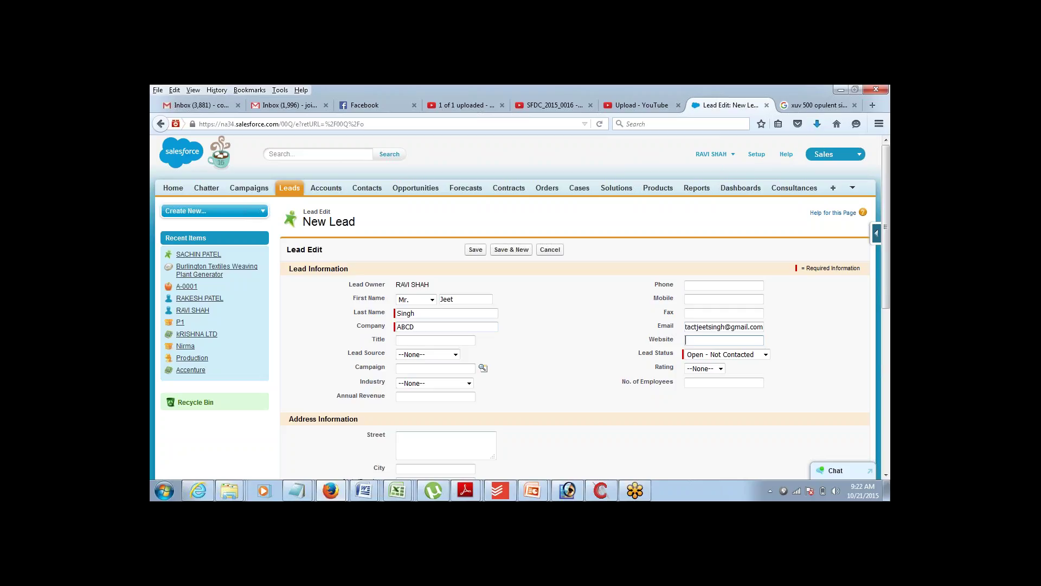
pyautogui.click(474, 250)
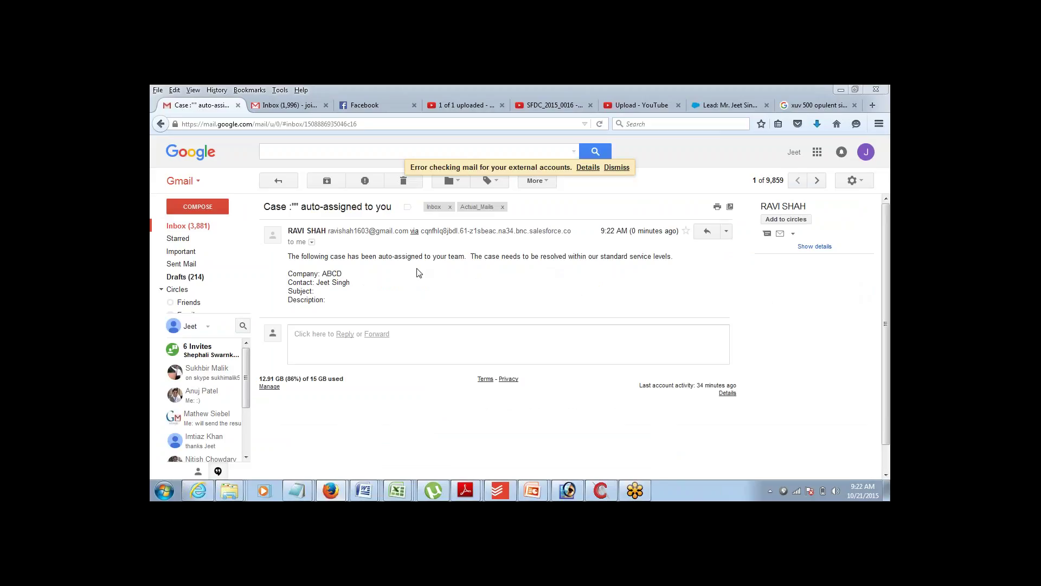
# - Review the case details in the received alert e-mail, then return to the lead record
pyautogui.moveTo(330, 256); pyautogui.dragTo(365, 294)
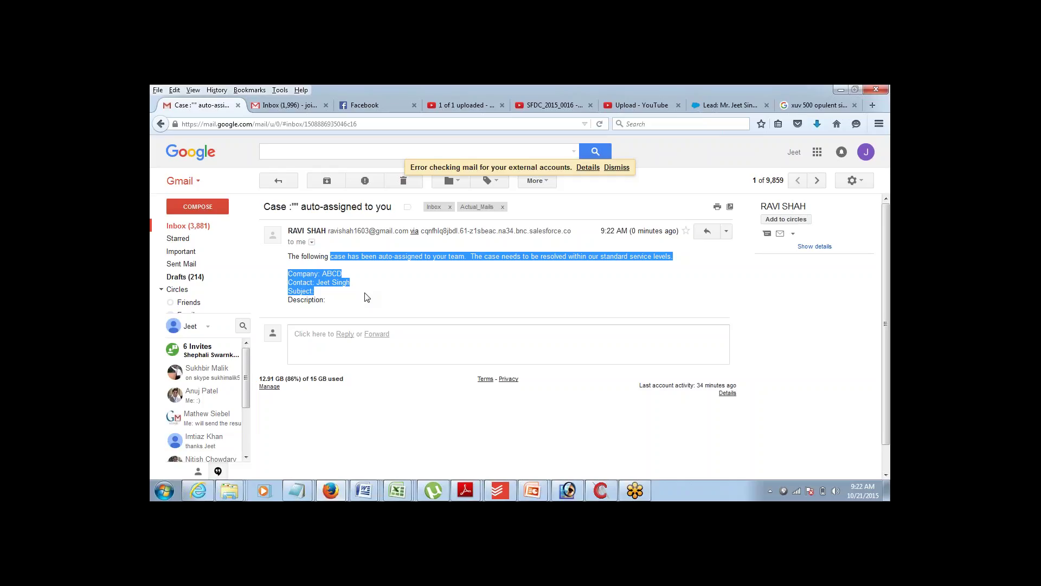
pyautogui.click(736, 106)
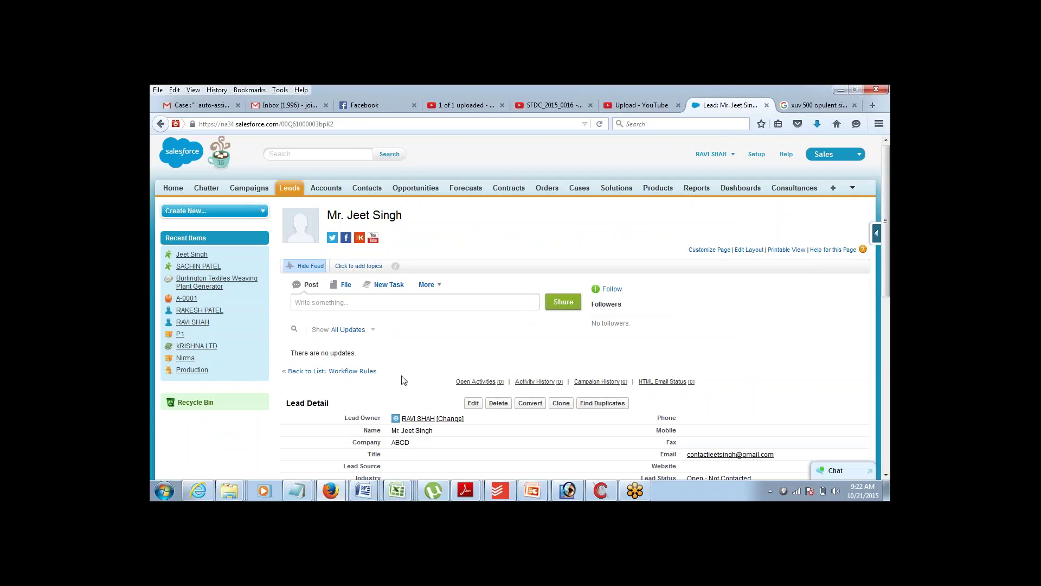
# - In the untitled Notepad notes, type 'Approval Process:' below the workflow list
pyautogui.click(306, 494)
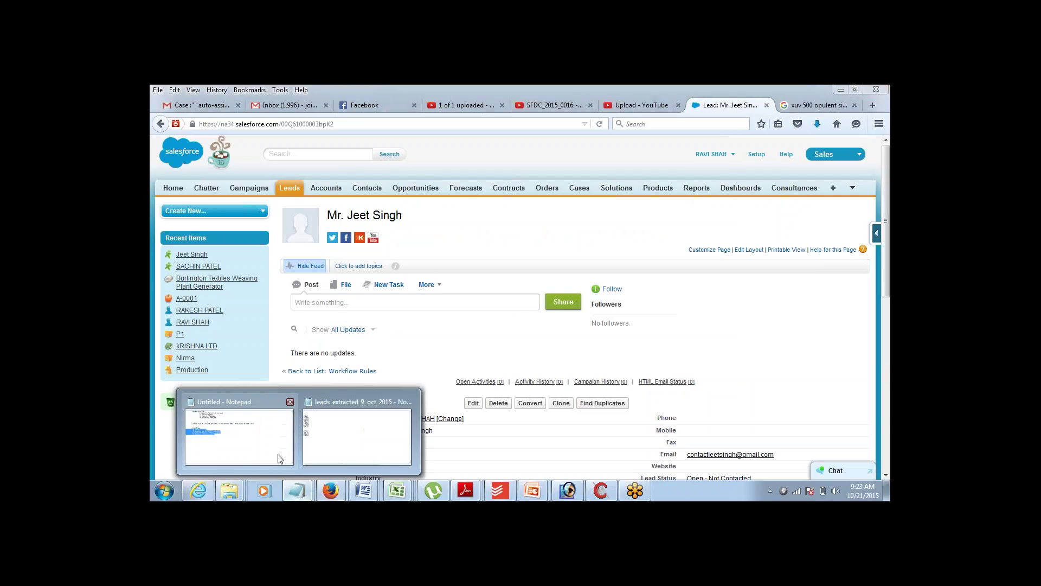
pyautogui.click(238, 431)
pyautogui.click(372, 269)
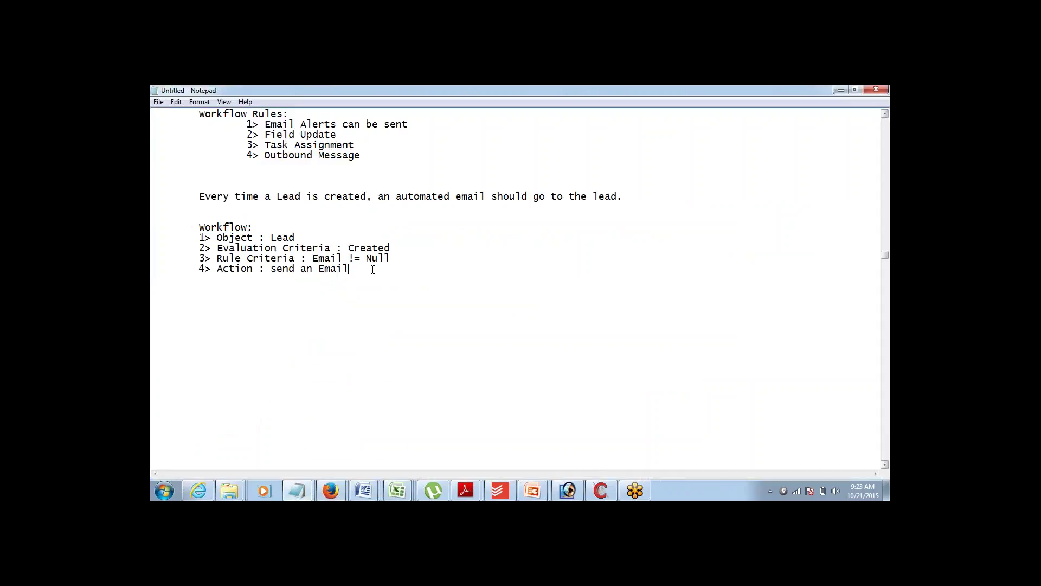
pyautogui.press('Return')
pyautogui.press('Return')
pyautogui.press('Return')
pyautogui.press('Return')
pyautogui.write('Approval Process:')
pyautogui.moveTo(198, 227); pyautogui.dragTo(358, 279)
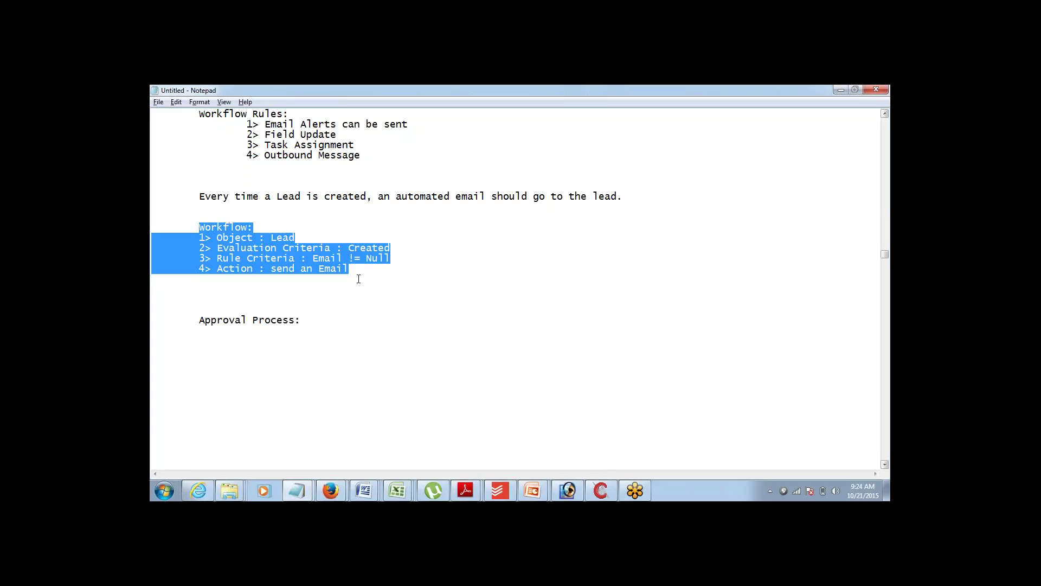
# - List steps '1> Record is created' through '5> Record gets Updated based on Approver's Action'
pyautogui.press('Down')
pyautogui.press('Down')
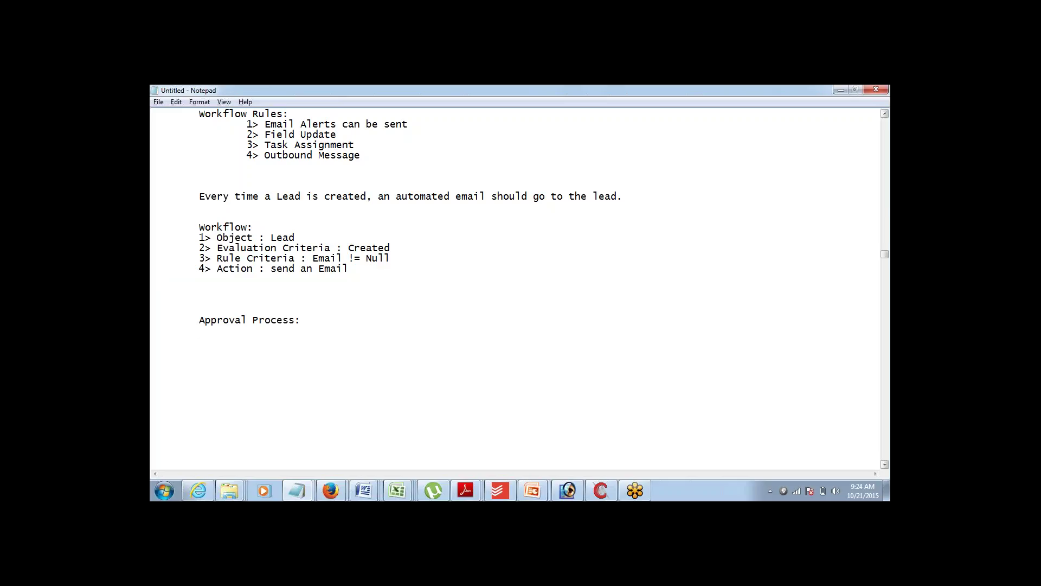
pyautogui.write('1> Record')
pyautogui.write('is created 2')
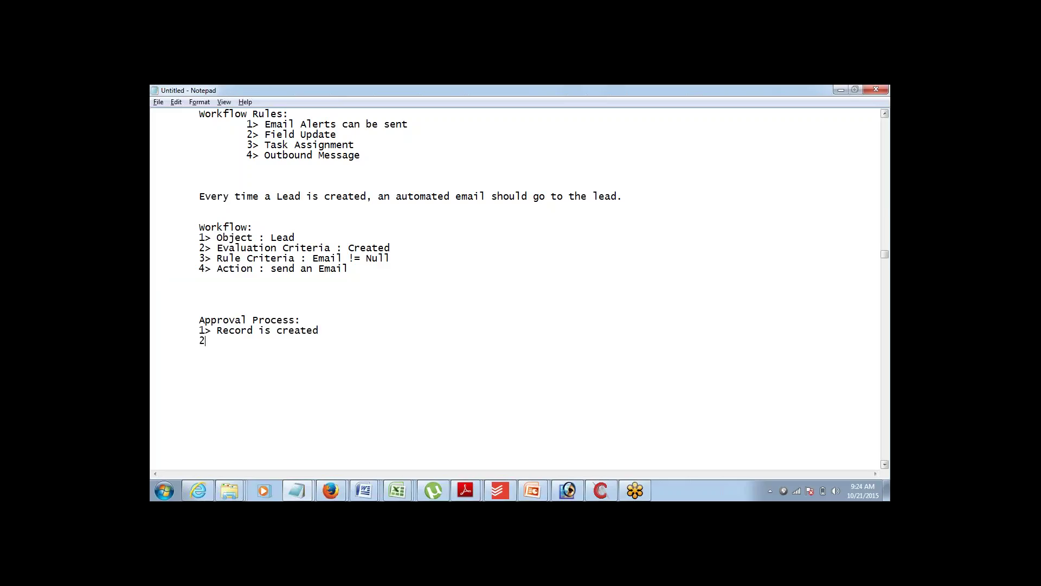
pyautogui.write('> Sub')
pyautogui.write('itted ')
pyautogui.write('for APpro')
pyautogui.write('val ')
pyautogui.write('3> ')
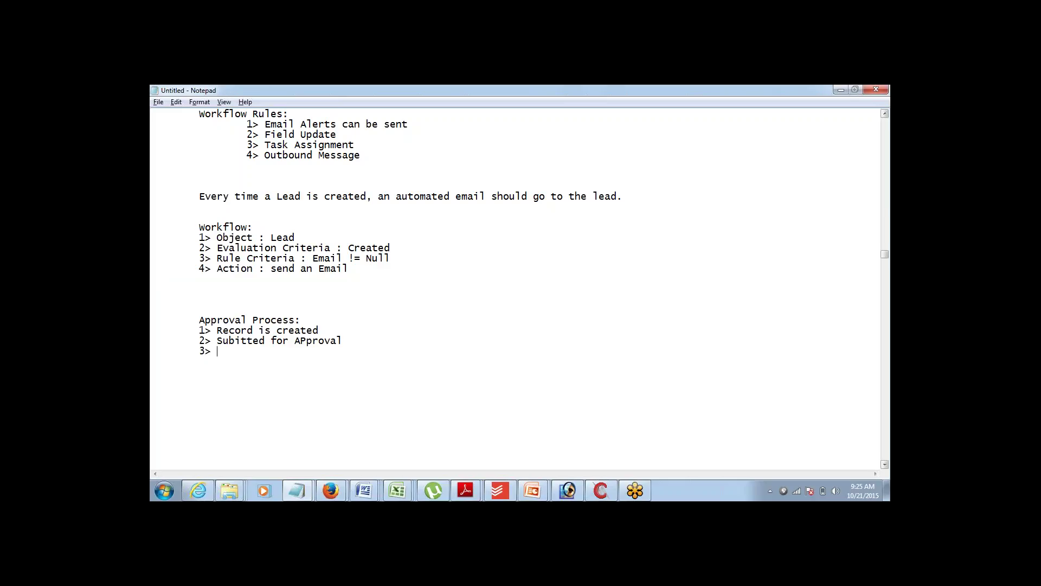
pyautogui.write('Approver Receives Request')
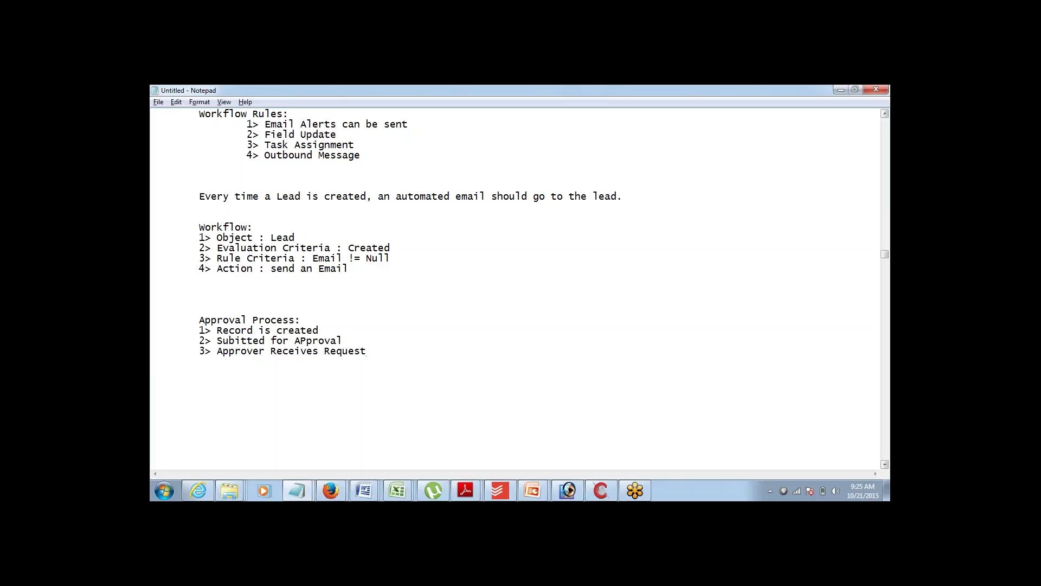
pyautogui.press('Return')
pyautogui.write('4> Approver APproves / Rejects')
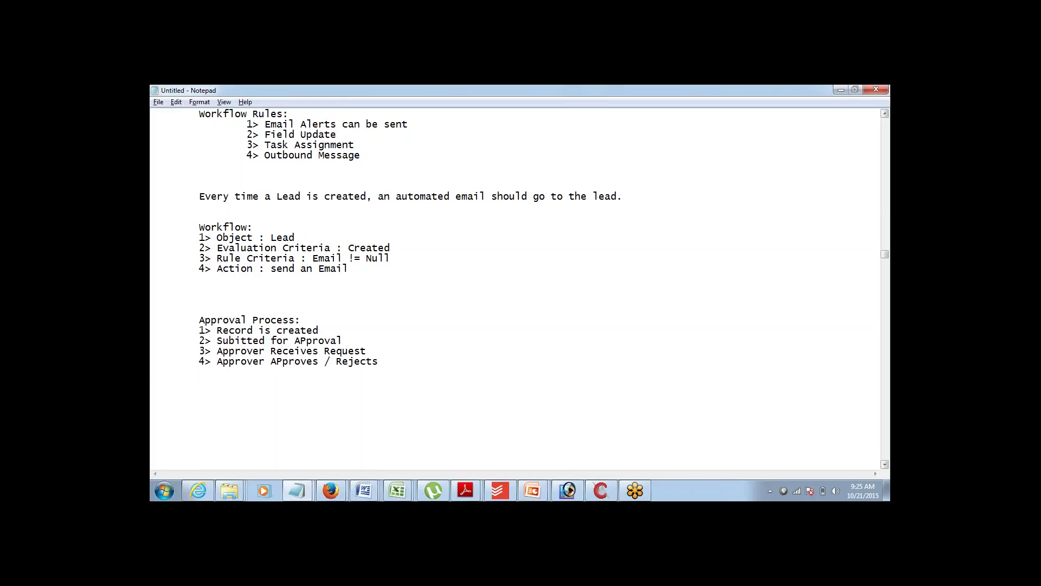
pyautogui.press('Return')
pyautogui.write('5')
pyautogui.write('> Record gets Updated ba')
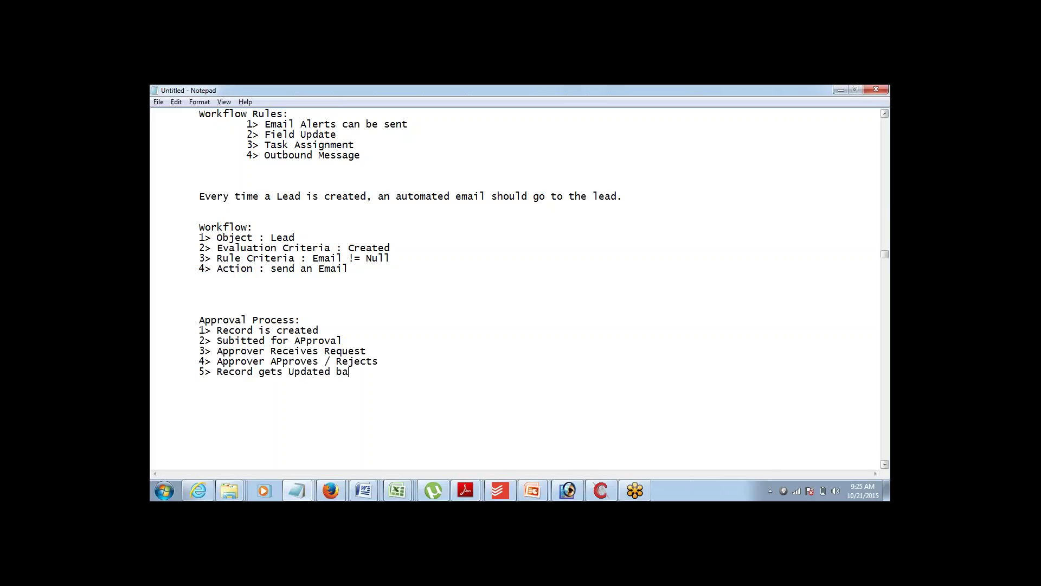
pyautogui.write("sed on Approver's Action")
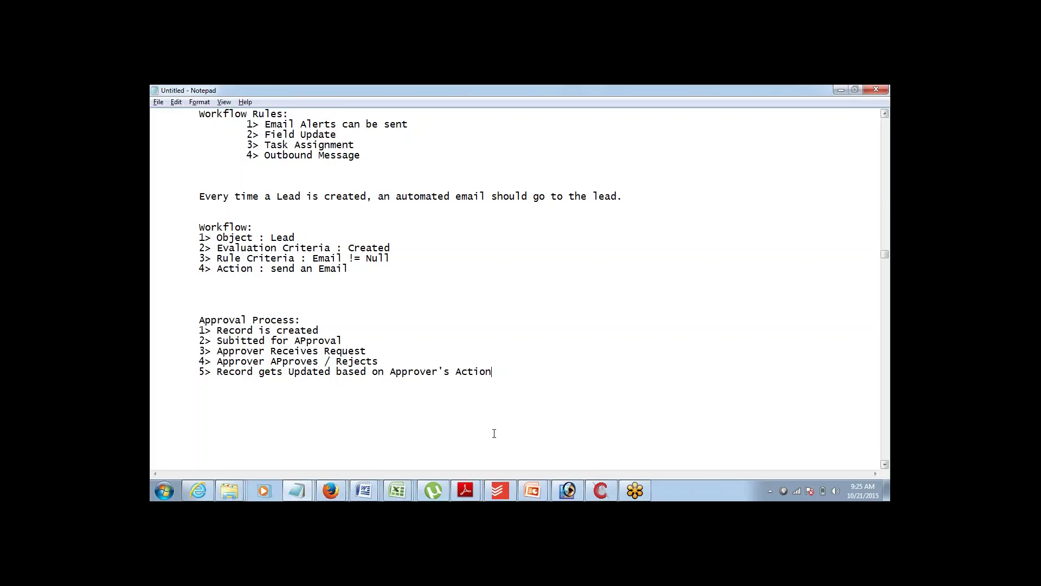
# - Add blank lines below the step list and type the heading 'Approval Process:'
pyautogui.press('Return')
pyautogui.press('Return')
pyautogui.press('Return')
pyautogui.press('Return')
pyautogui.press('Return')
pyautogui.press('Return')
pyautogui.press('Return')
pyautogui.press('Return')
pyautogui.press('Return')
pyautogui.press('Return')
pyautogui.press('Return')
pyautogui.press('Return')
pyautogui.press('Return')
pyautogui.press('Return')
pyautogui.press('Return')
pyautogui.press('Return')
pyautogui.press('Return')
pyautogui.press('Return')
pyautogui.press('Return')
pyautogui.press('Return')
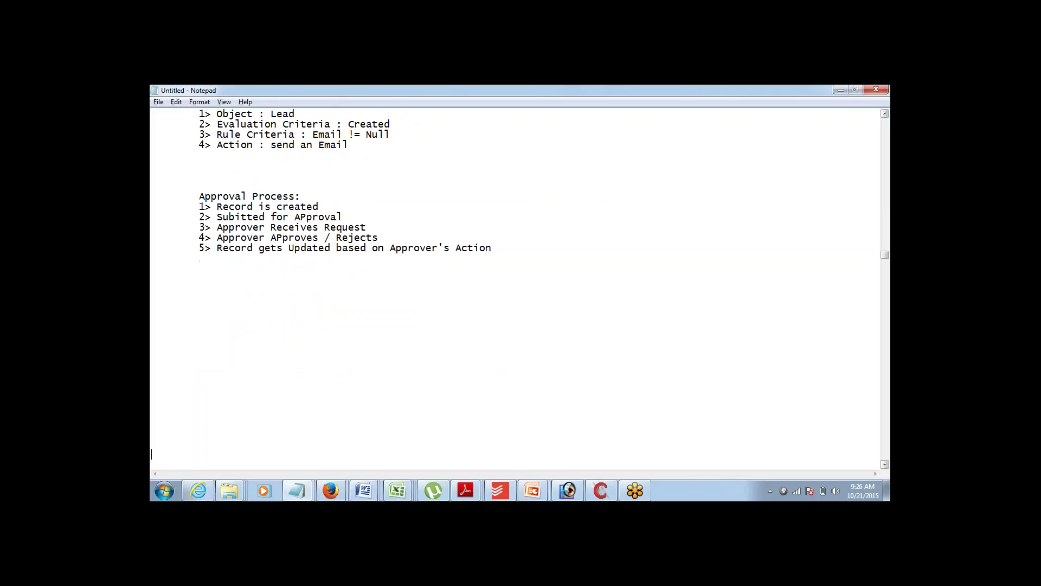
pyautogui.press('Return')
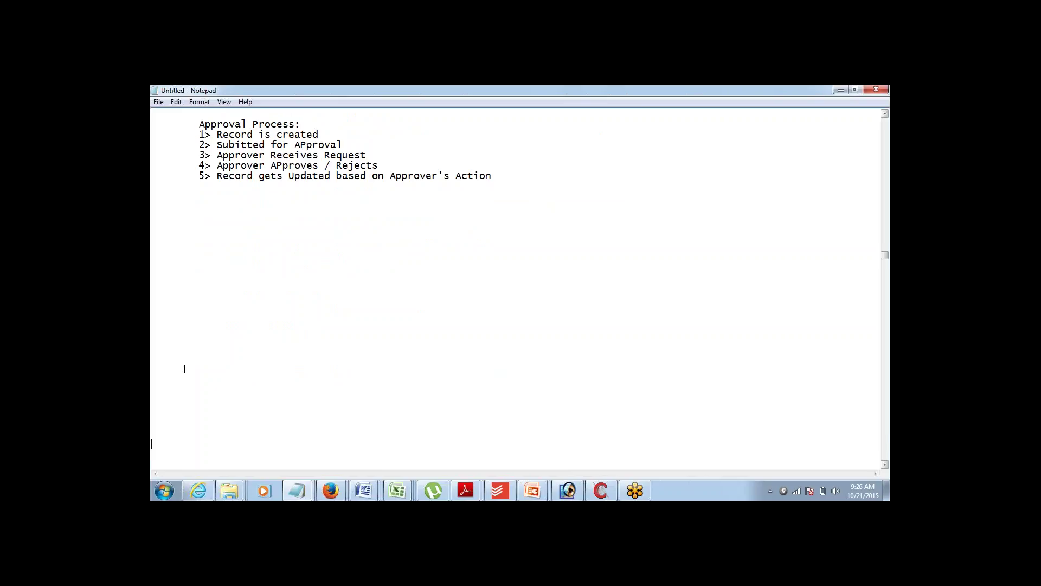
pyautogui.press('Up')
pyautogui.press('Up')
pyautogui.press('Up')
pyautogui.press('Up')
pyautogui.press('Up')
pyautogui.press('Up')
pyautogui.press('Up')
pyautogui.write('Approval Process:')
# - List the indented components '1> Object', '2> APprover' and '3> Entry Criteria'
pyautogui.press('Return')
pyautogui.press('Tab')
pyautogui.write('1')
pyautogui.write('> ')
pyautogui.write('Ob')
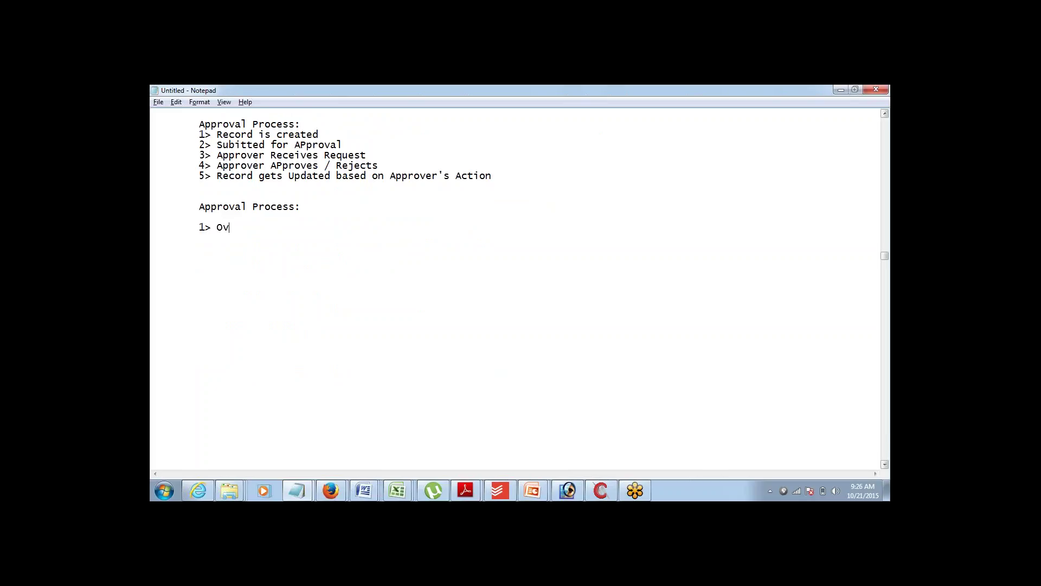
pyautogui.press('BackSpace')
pyautogui.write('bject ')
pyautogui.write('2')
pyautogui.write('> APprover')
pyautogui.press('Return')
pyautogui.press('Tab')
pyautogui.write('3> Enr')
pyautogui.press('BackSpace')
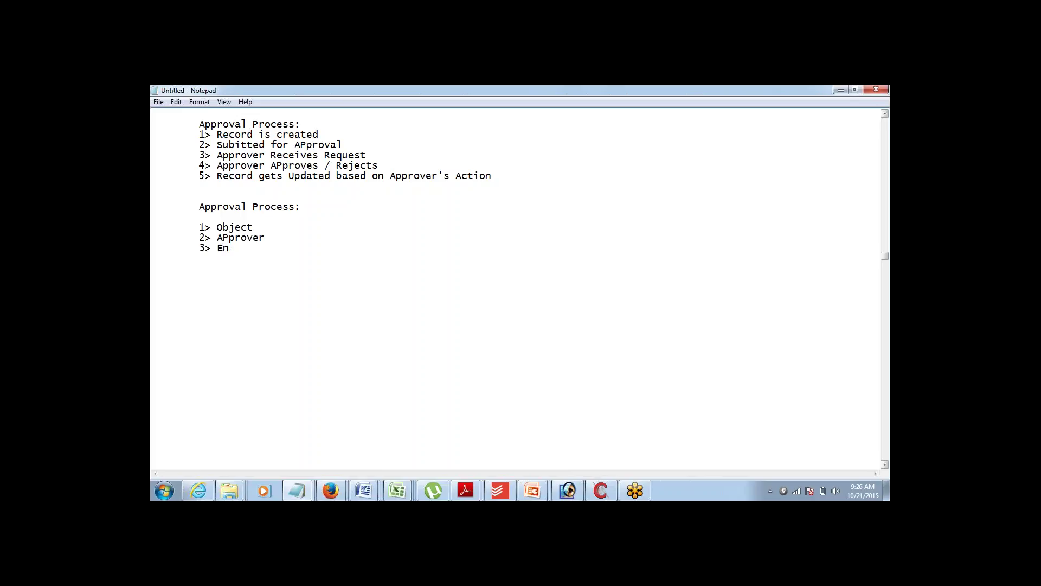
pyautogui.write('try Criteria')
pyautogui.hotkey('ctrl', 'shift', 'Left')
pyautogui.hotkey('ctrl', 'shift', 'Left')
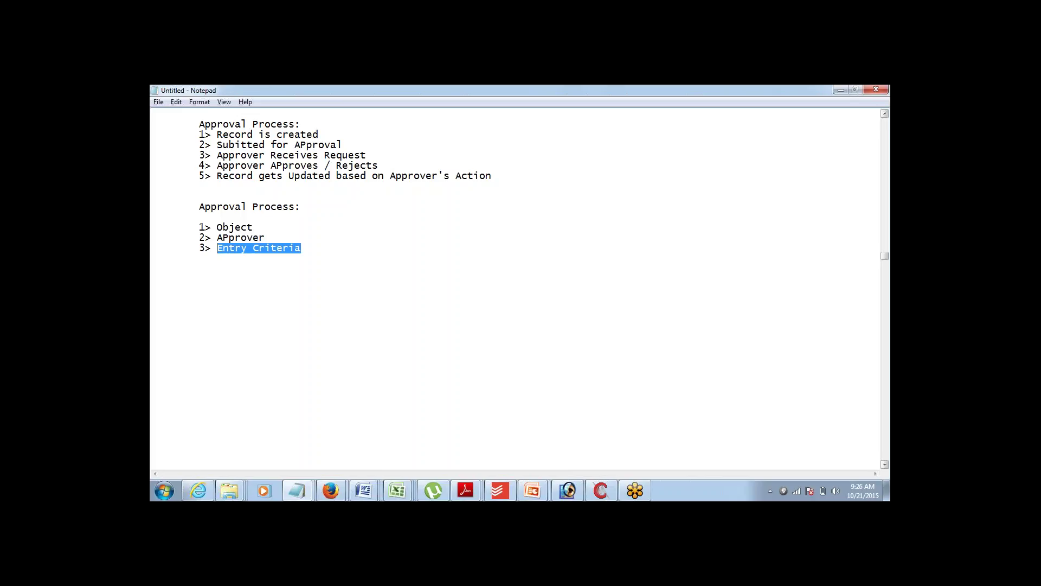
# - Correct 'APprover' to 'Approver' and highlight the Object, Approver and Criteria words
pyautogui.click(217, 237)
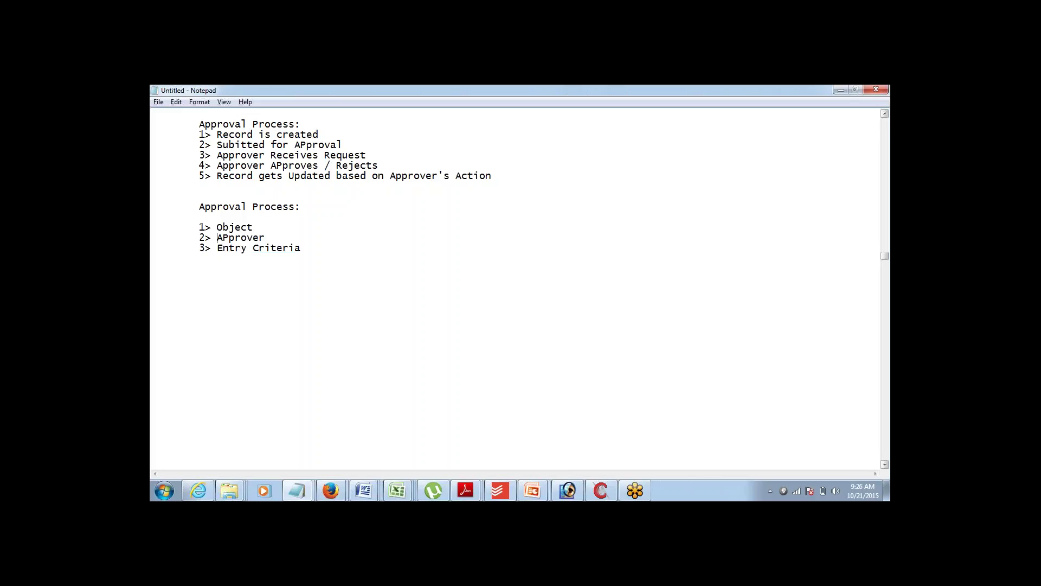
pyautogui.hotkey('shift', 'Right')
pyautogui.write('p')
pyautogui.hotkey('ctrl', 'shift', 'Left')
pyautogui.press('Down')
pyautogui.press('End')
pyautogui.hotkey('ctrl', 'shift', 'Left')
pyautogui.press('Down')
pyautogui.press('End')
pyautogui.hotkey('ctrl', 'shift', 'Left')
pyautogui.press('End')
# - Add the fourth indented component '4> Actions' below Entry Criteria
pyautogui.press('Return')
pyautogui.press('Tab')
pyautogui.write('4>')
pyautogui.write('Actions')
# - List Submission, Approval, Rejection and Recall as indented sub-items under Actions
pyautogui.press('Return')
pyautogui.press('Tab')
pyautogui.write('SU')
pyautogui.press('BackSpace')
pyautogui.write('ub')
pyautogui.press('BackSpace')
pyautogui.write('bmission')
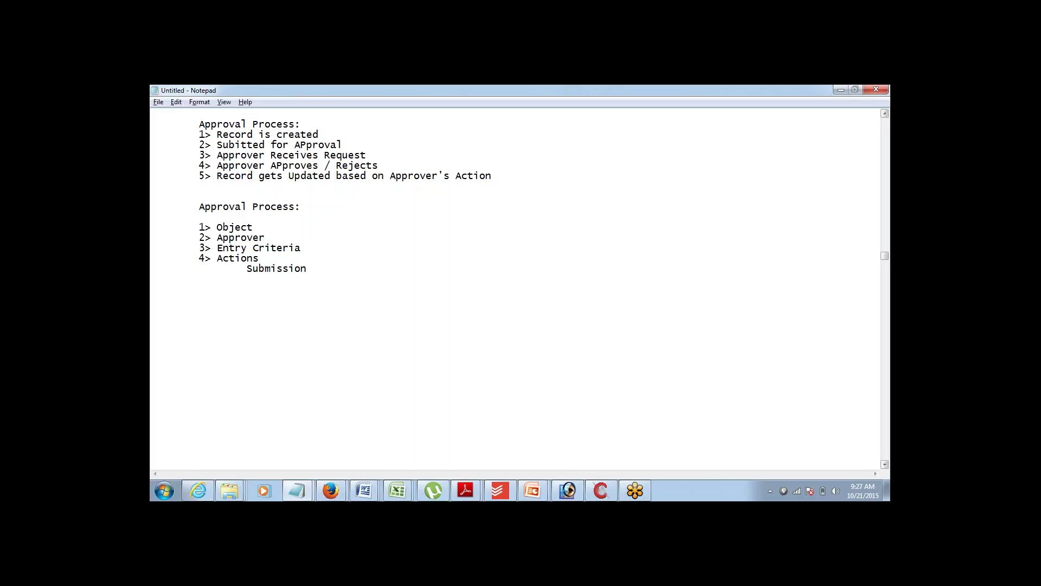
pyautogui.write('Approvala')
pyautogui.press('BackSpace')
pyautogui.press('Return')
pyautogui.write('Rejectio')
pyautogui.write('n ')
pyautogui.write('Recall')
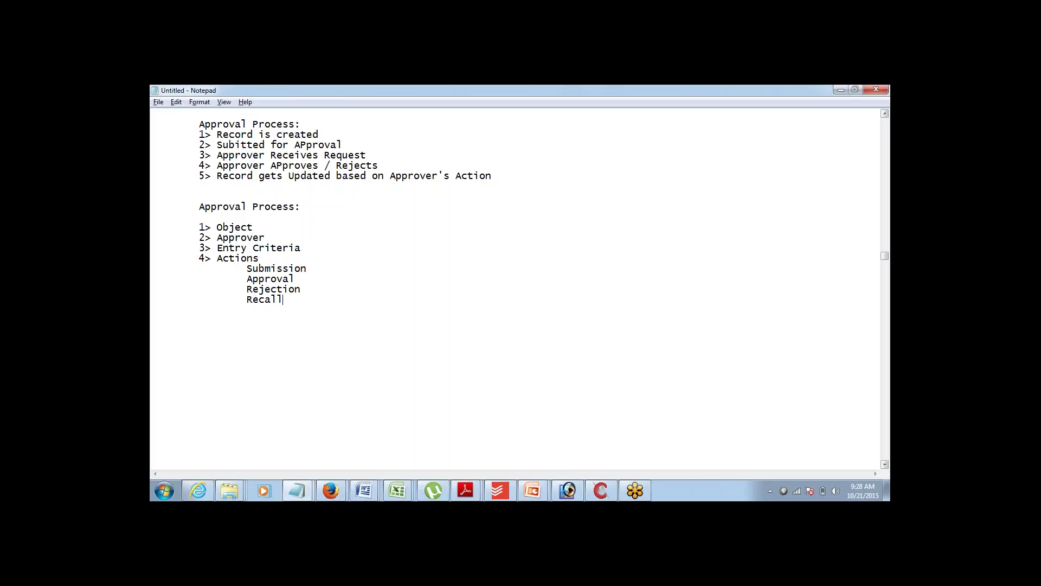
pyautogui.press('Up')
pyautogui.press('Up')
pyautogui.hotkey('shift', 'End')
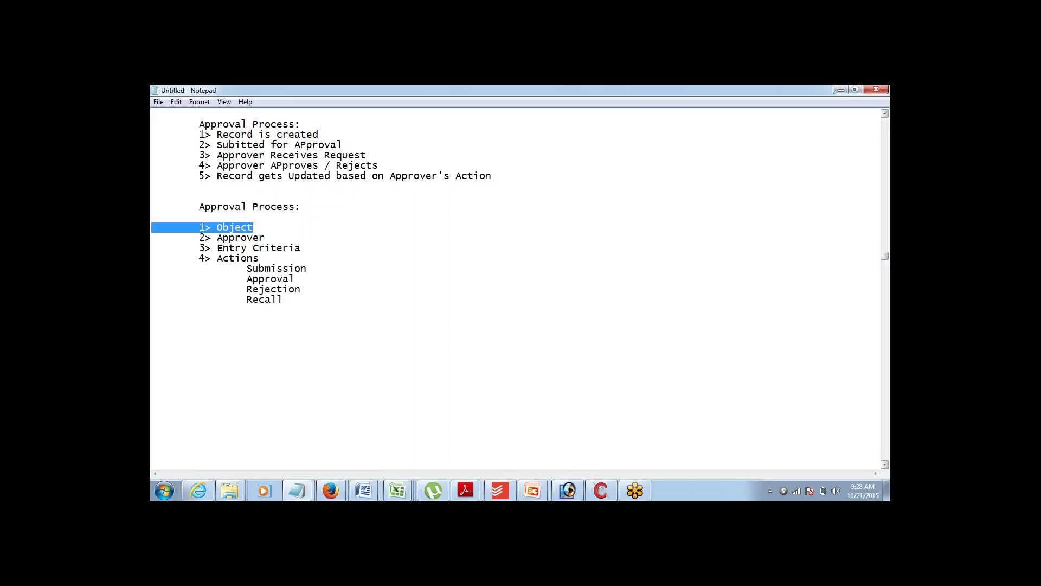
pyautogui.hotkey('shift', 'Down')
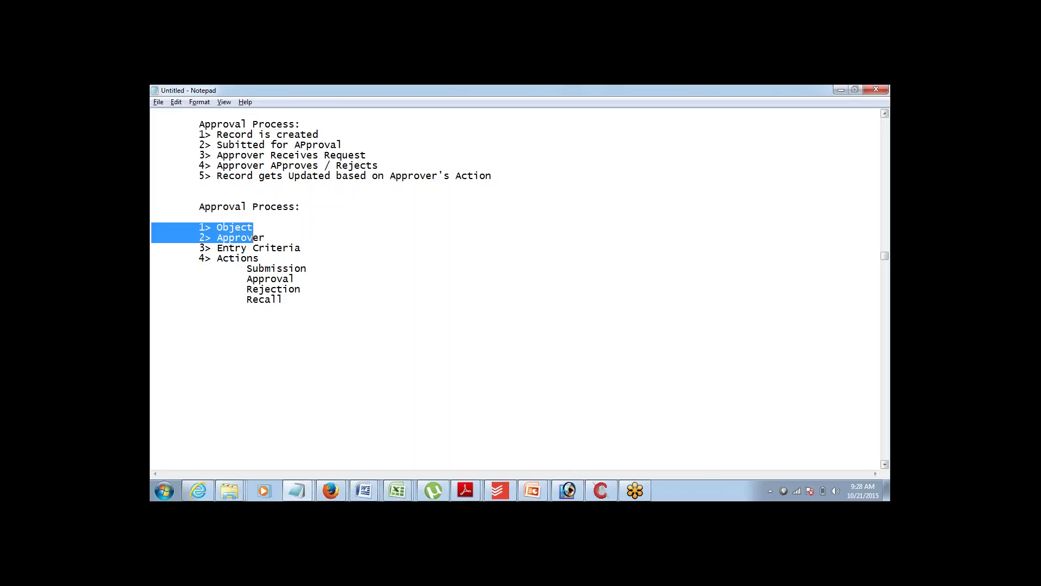
pyautogui.hotkey('shift', 'End')
pyautogui.hotkey('shift', 'Down')
pyautogui.hotkey('shift', 'End')
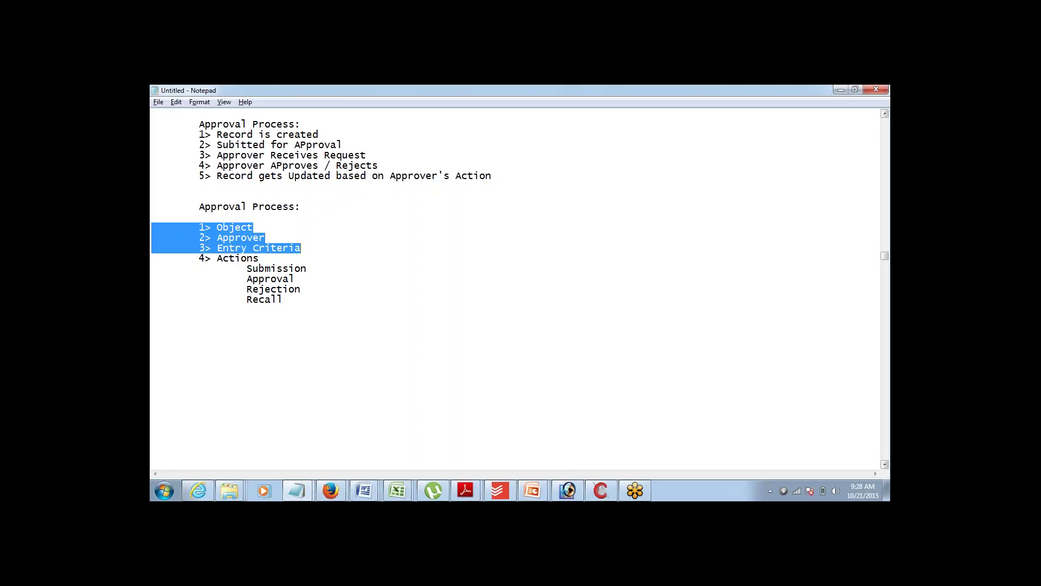
pyautogui.hotkey('shift', 'Down')
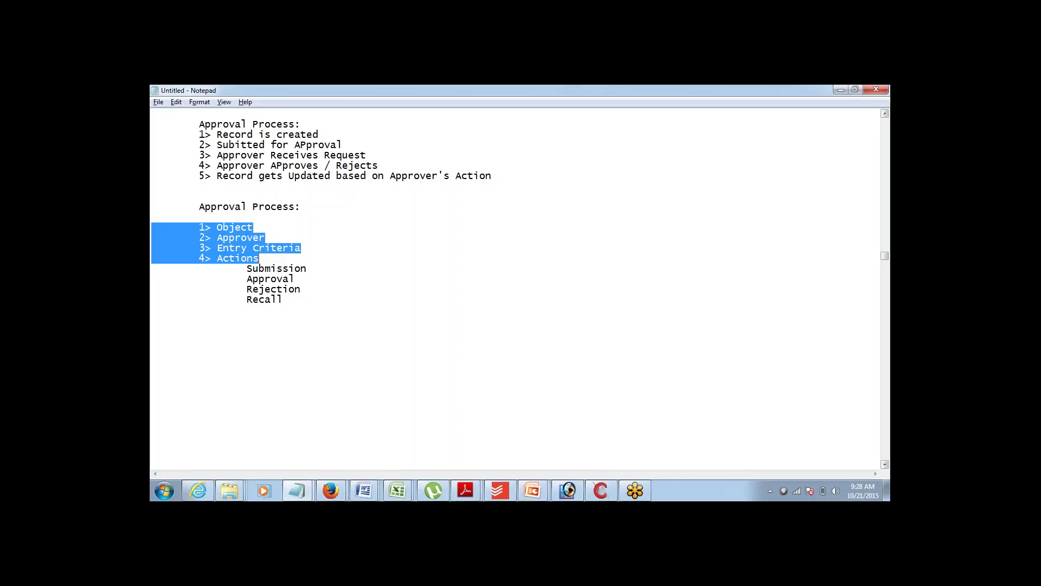
pyautogui.hotkey('shift', 'Up')
pyautogui.hotkey('shift', 'Down')
pyautogui.hotkey('shift', 'Down')
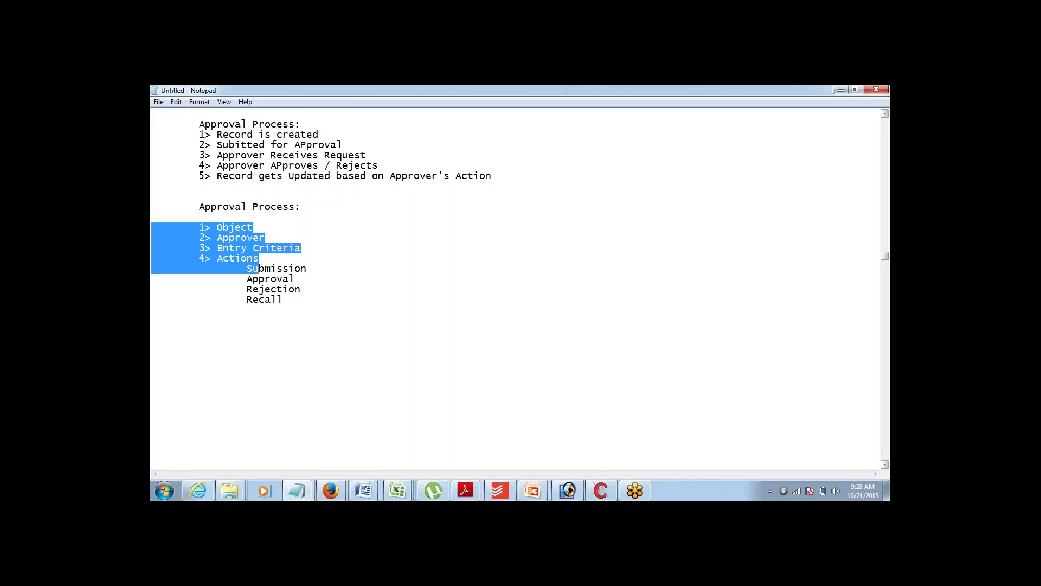
pyautogui.press('Down')
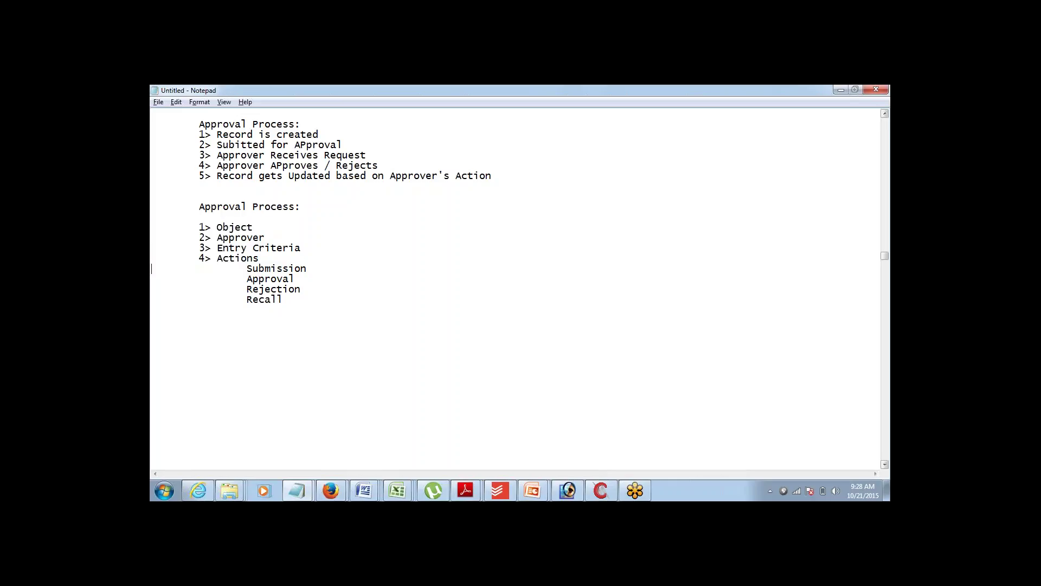
pyautogui.moveTo(151, 268); pyautogui.dragTo(151, 310)
pyautogui.click(152, 309)
pyautogui.click(318, 297)
pyautogui.press('Return')
pyautogui.press('Return')
# - Type the example 'Any Campaign which has a budget of more than 100K$, needs an Approval'
pyautogui.write('Ca')
pyautogui.press('BackSpace')
pyautogui.press('BackSpace')
pyautogui.write('Any Campaign which has ')
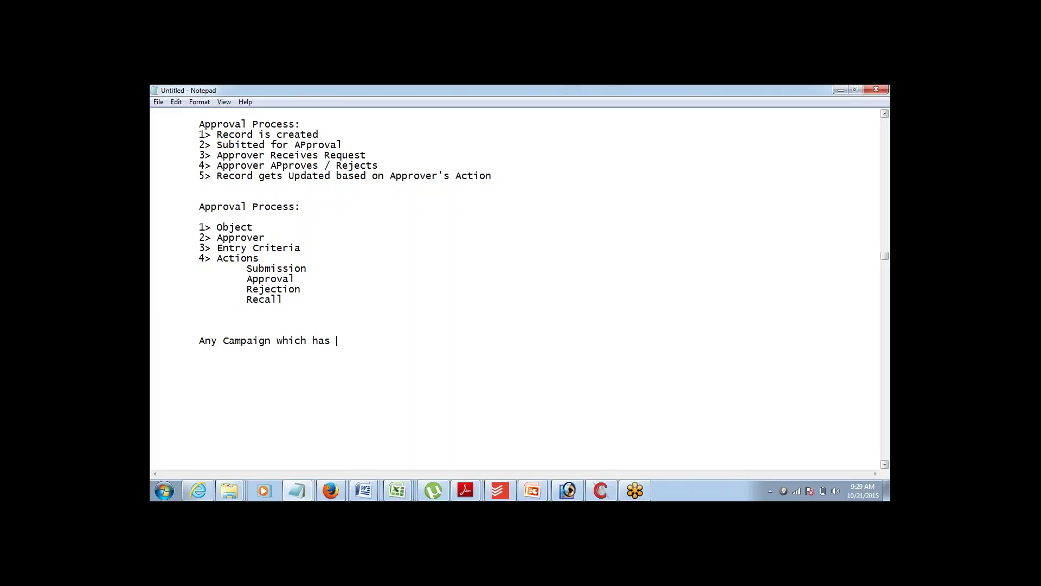
pyautogui.write('a budget of more than 100')
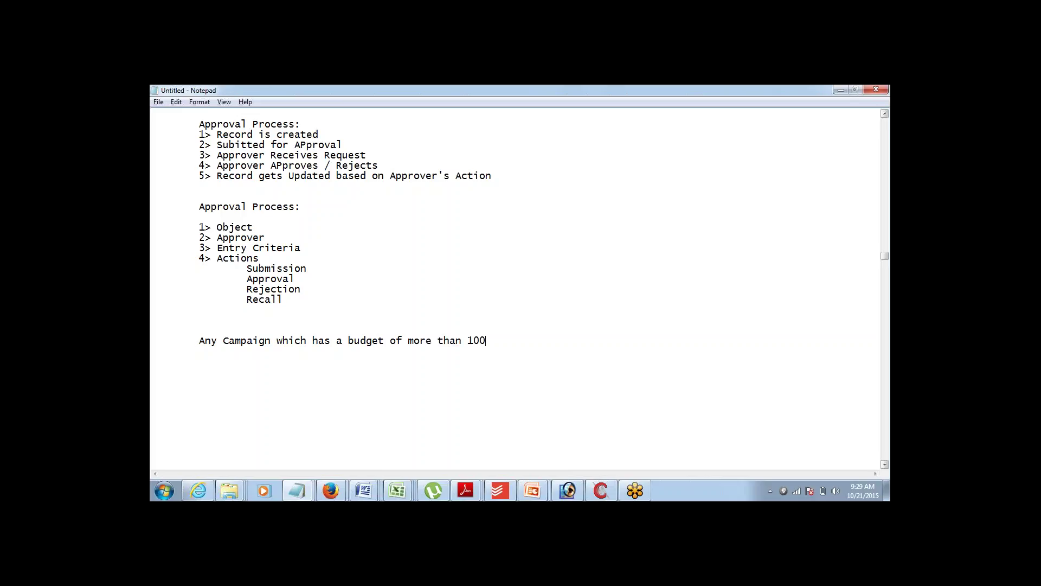
pyautogui.write('K')
pyautogui.write('$')
pyautogui.write(', needs an ')
pyautogui.write('APproval')
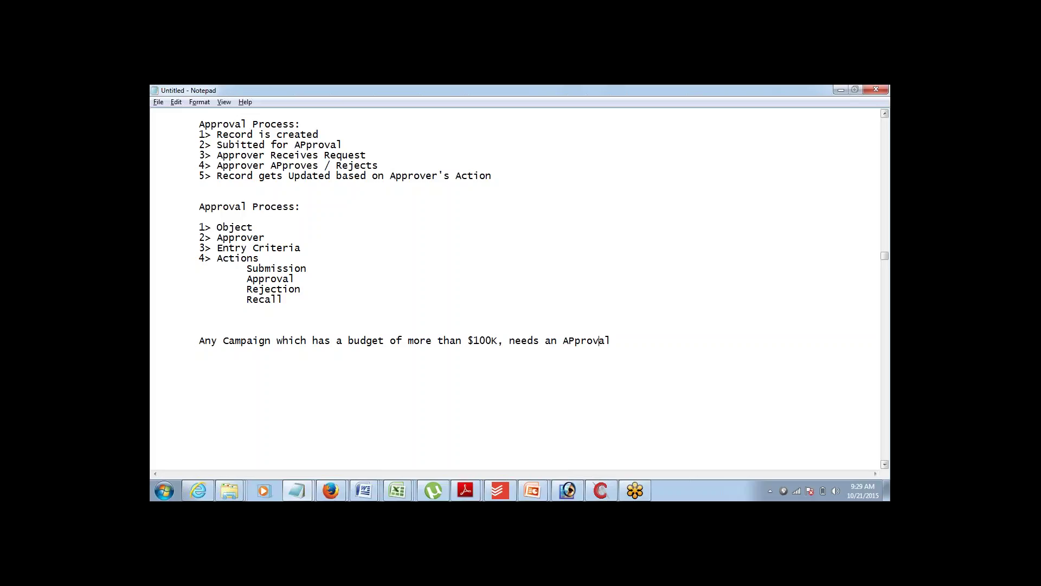
pyautogui.press('BackSpace')
# - Insert the missing 'p' so the sentence ends with 'Approval'
pyautogui.write('p')
pyautogui.click(877, 263)
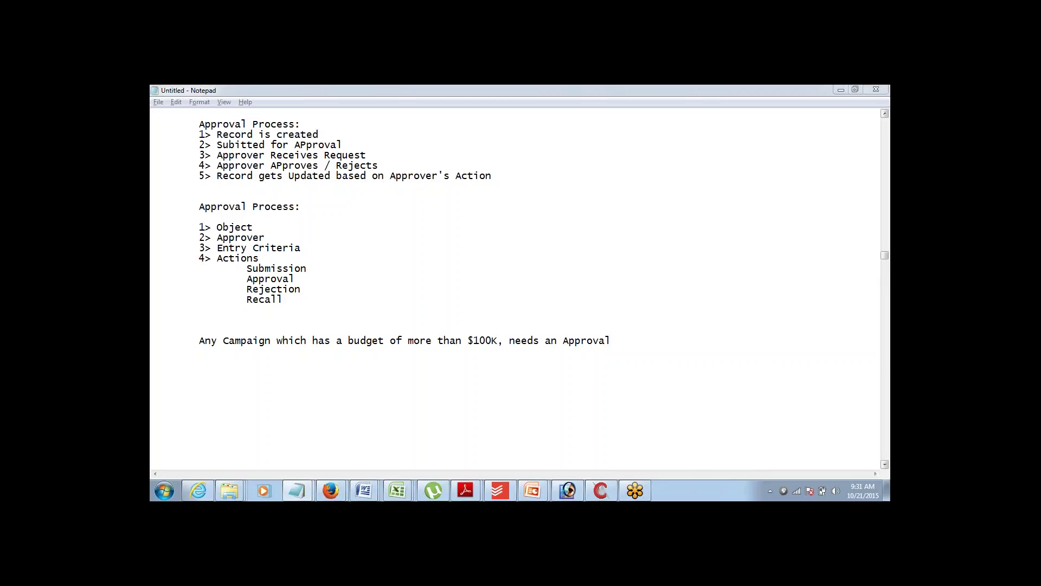
# - Append ' from ABC USer' to the 'needs an Approval' budget rule line in Notepad
pyautogui.click(882, 375)
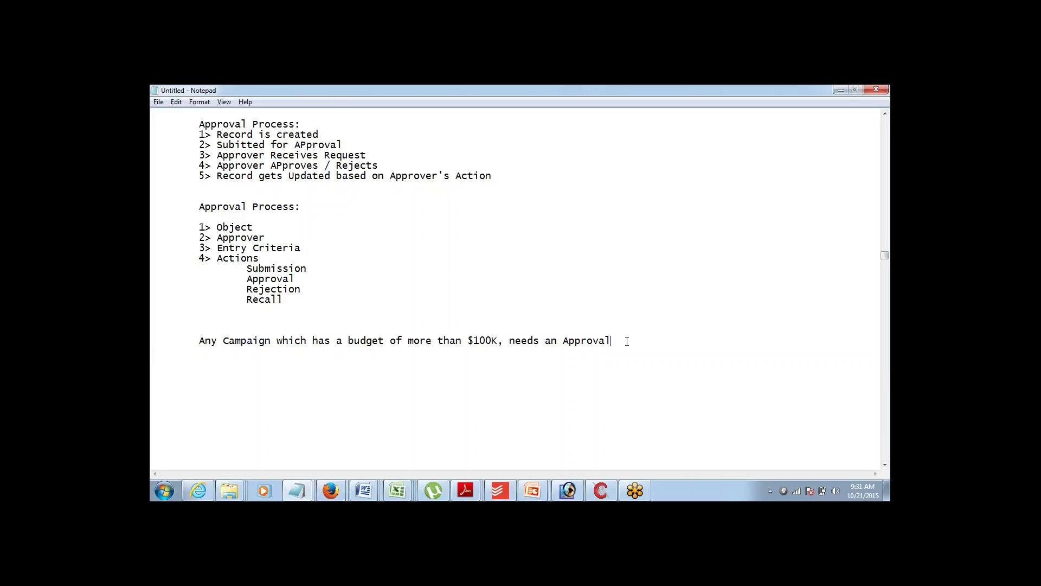
pyautogui.hotkey('ctrl', 'shift', 'Left')
pyautogui.hotkey('ctrl', 'shift', 'Left')
pyautogui.hotkey('ctrl', 'shift', 'Left')
pyautogui.hotkey('ctrl', 'shift', 'Left')
pyautogui.hotkey('ctrl', 'shift', 'Left')
pyautogui.hotkey('ctrl', 'shift', 'Left')
pyautogui.hotkey('ctrl', 'shift', 'Left')
pyautogui.hotkey('ctrl', 'shift', 'Left')
pyautogui.hotkey('ctrl', 'shift', 'Left')
pyautogui.hotkey('ctrl', 'shift', 'Left')
pyautogui.hotkey('ctrl', 'shift', 'Left')
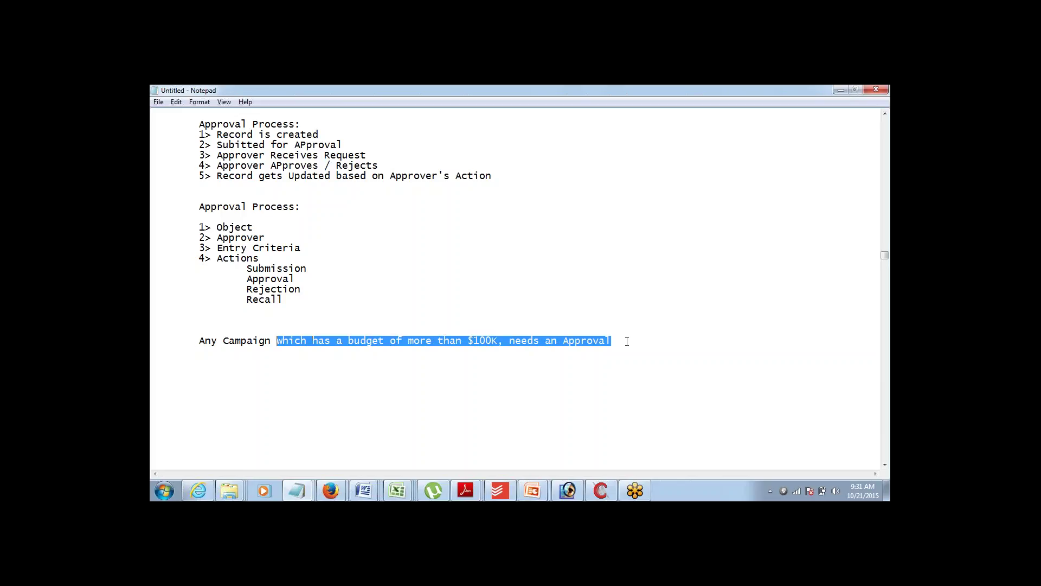
pyautogui.hotkey('ctrl', 'shift', 'Left')
pyautogui.hotkey('ctrl', 'shift', 'Left')
pyautogui.click(627, 341)
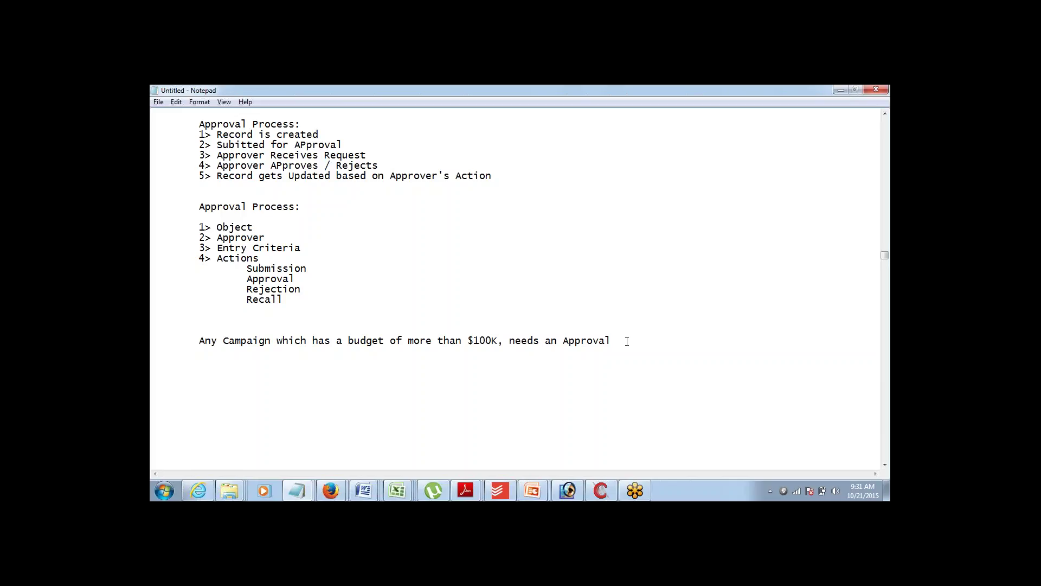
pyautogui.write('from ABC USer')
# - Paste an unindented copy of the Object…Recall checklist below the rule, filling in Campaign, Bidget > 100,000 and ABC User
pyautogui.moveTo(249, 288); pyautogui.dragTo(164, 229)
pyautogui.hotkey('ctrl', 'c')
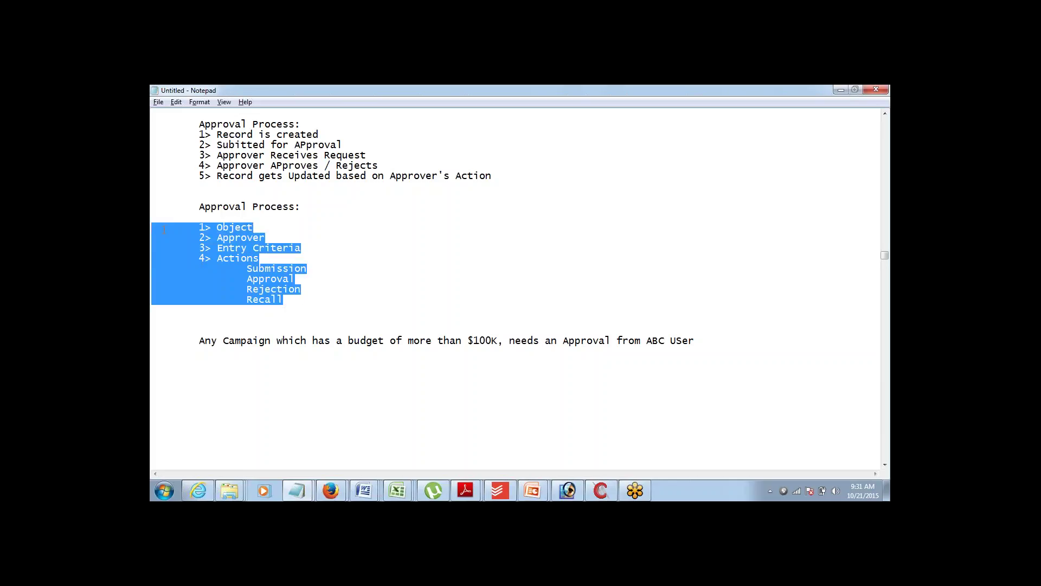
pyautogui.click(266, 343)
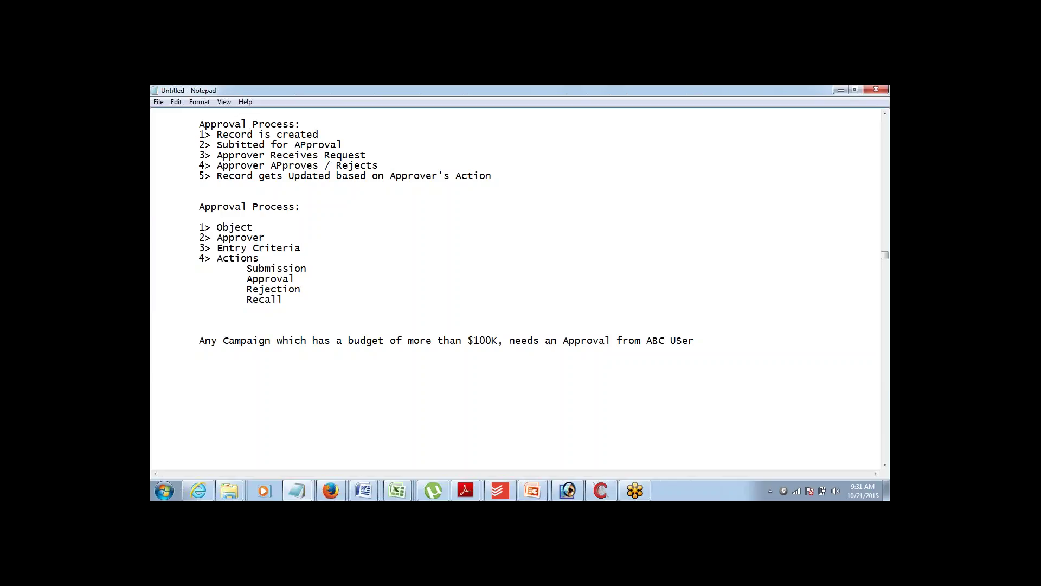
pyautogui.hotkey('ctrl', 'v')
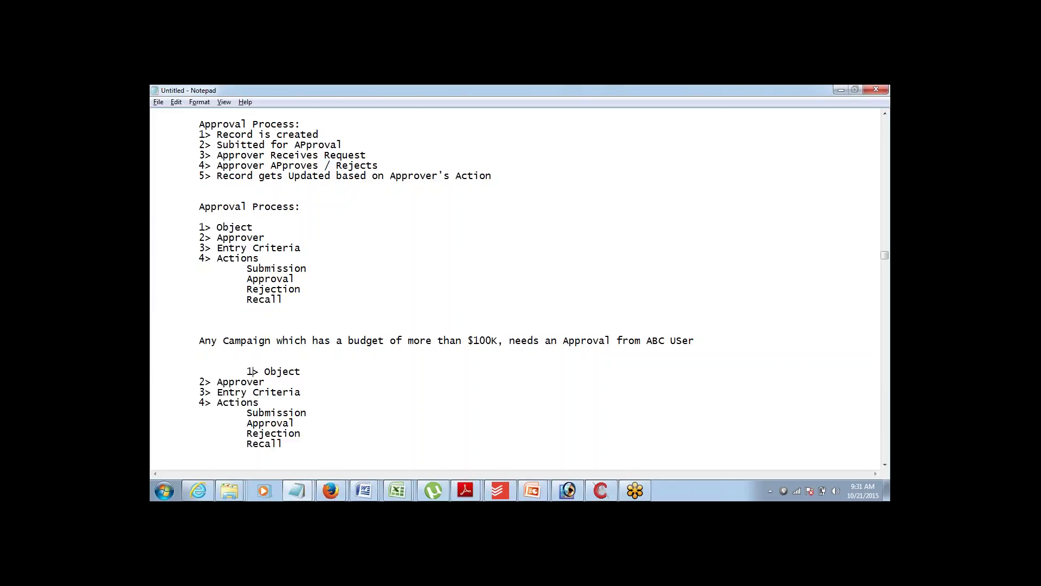
pyautogui.click(247, 372)
pyautogui.press('BackSpace')
pyautogui.write('Campaign')
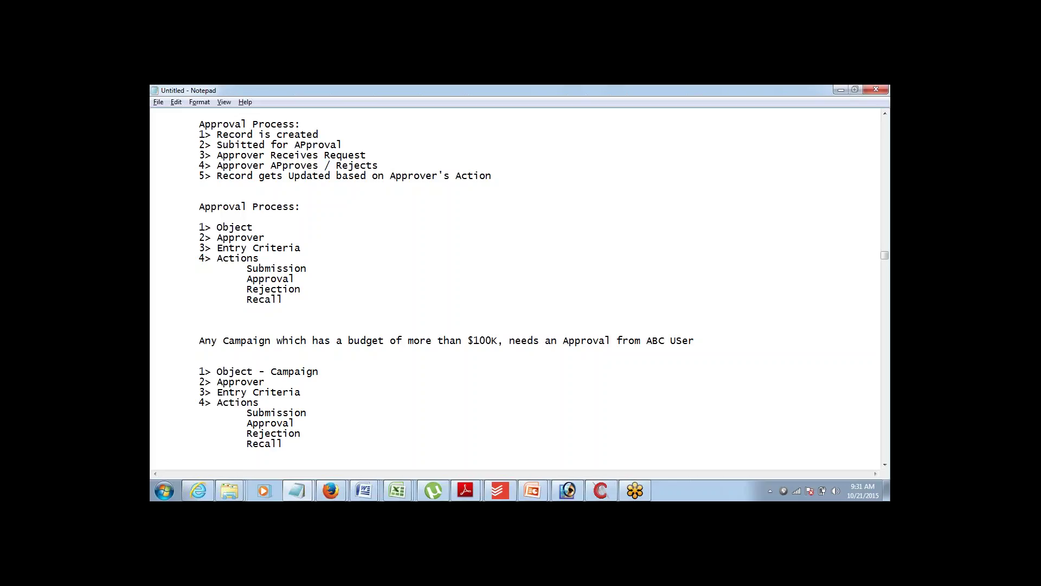
pyautogui.write('- ')
pyautogui.write('Bidget')
pyautogui.write(' > 100')
pyautogui.write(',000')
pyautogui.write('- ABC Us')
pyautogui.write('er')
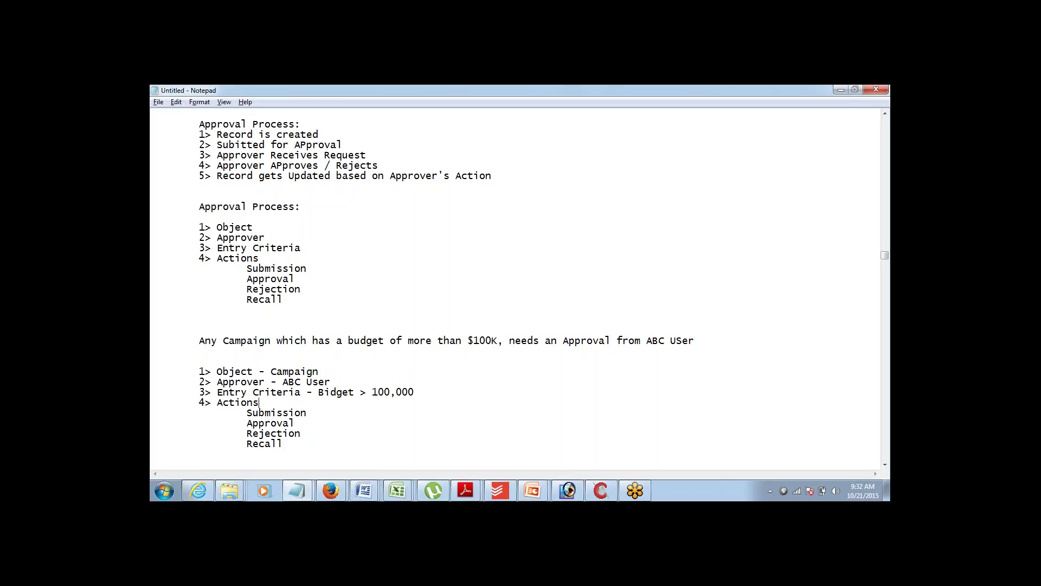
# - Add ': Update the status to Pending' after Submission and copy that phrase
pyautogui.press('Down')
pyautogui.press('Down')
pyautogui.press('Down')
pyautogui.press('Down')
pyautogui.press('Down')
pyautogui.press('Down')
pyautogui.press('Down')
pyautogui.press('Down')
pyautogui.press('Down')
pyautogui.press('Down')
pyautogui.press('Down')
pyautogui.press('Down')
pyautogui.press('Down')
pyautogui.press('Down')
pyautogui.press('Down')
pyautogui.press('Down')
pyautogui.press('Down')
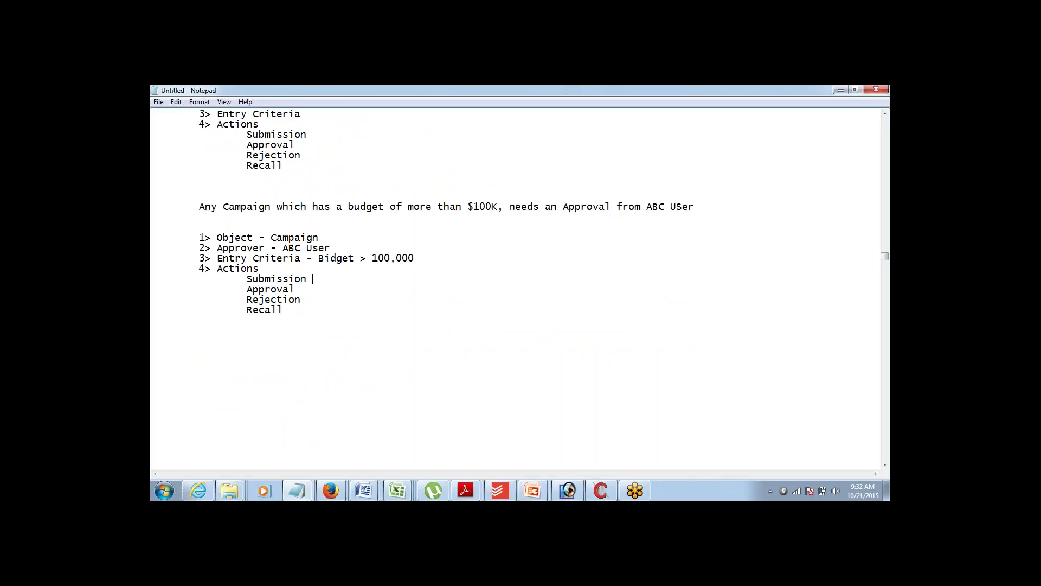
pyautogui.write(': Update the  stati')
pyautogui.press('BackSpace')
pyautogui.write('us to')
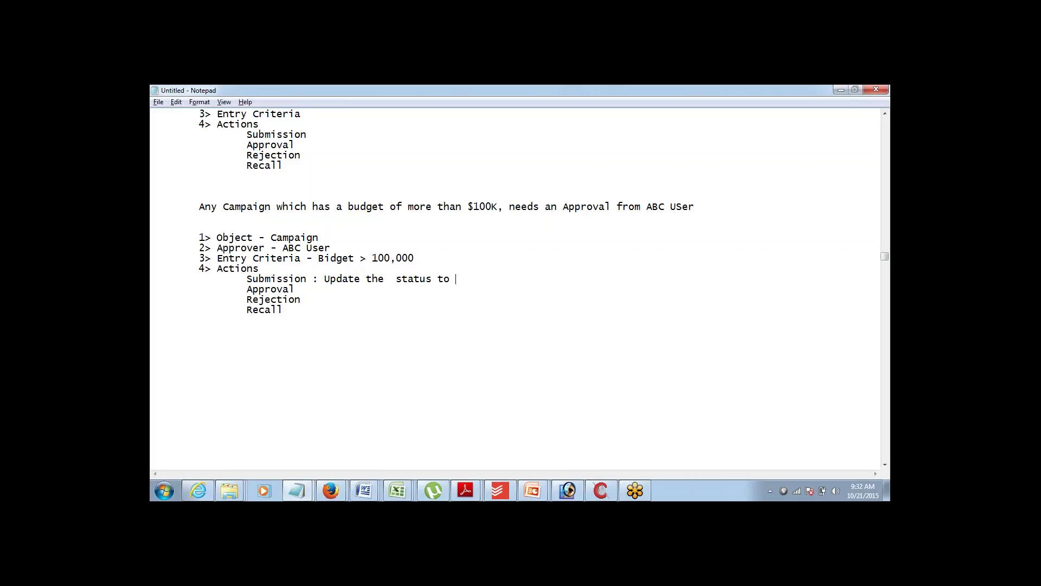
pyautogui.write(' Pending')
pyautogui.hotkey('ctrl', 'shift', 'Left')
pyautogui.hotkey('ctrl', 'shift', 'Left')
pyautogui.hotkey('ctrl', 'shift', 'Left')
pyautogui.hotkey('ctrl', 'shift', 'Left')
pyautogui.press('End')
pyautogui.hotkey('ctrl', 'shift', 'Left')
pyautogui.hotkey('ctrl', 'shift', 'Left')
pyautogui.hotkey('ctrl', 'shift', 'Left')
pyautogui.hotkey('ctrl', 'shift', 'Left')
pyautogui.hotkey('ctrl', 'shift', 'Left')
pyautogui.hotkey('ctrl', 'c')
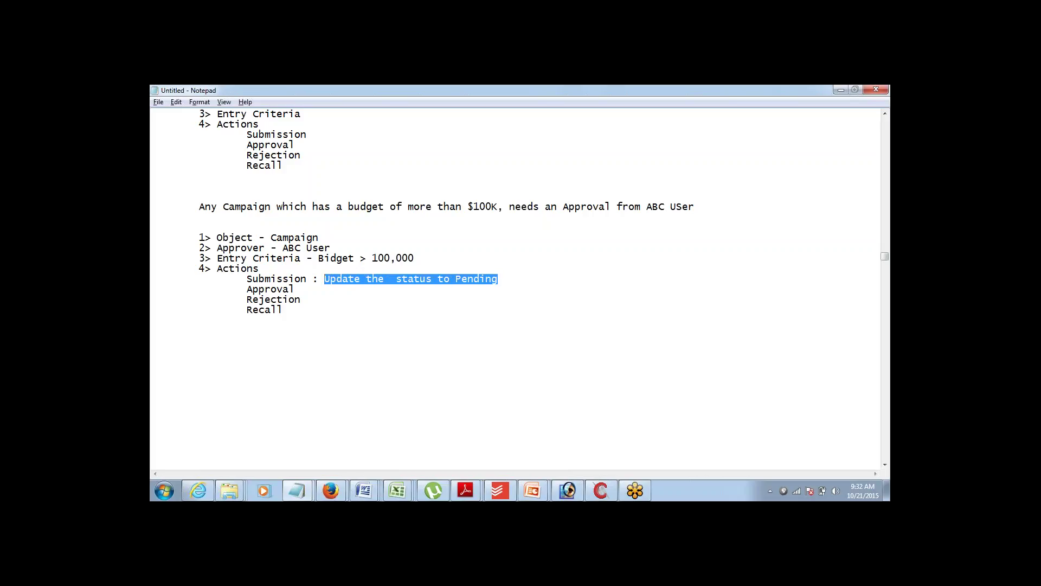
# - Add the status phrase after Approval, Rejection and Recall, ending with Approved, Rejected and Recalled
pyautogui.click(295, 288)
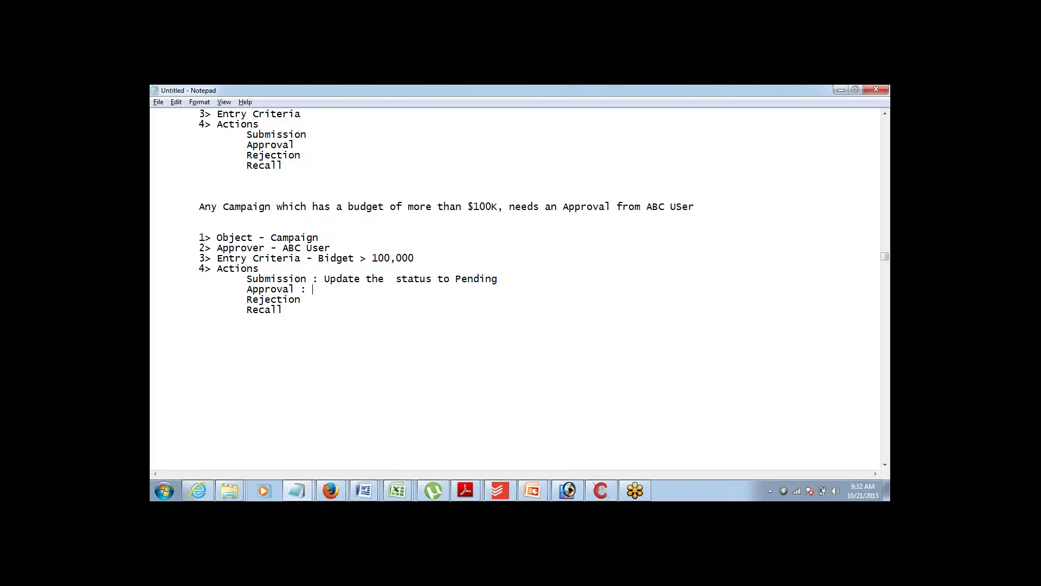
pyautogui.write(':')
pyautogui.hotkey('ctrl', 'v')
pyautogui.hotkey('ctrl', 'shift', 'Left')
pyautogui.write('Approv')
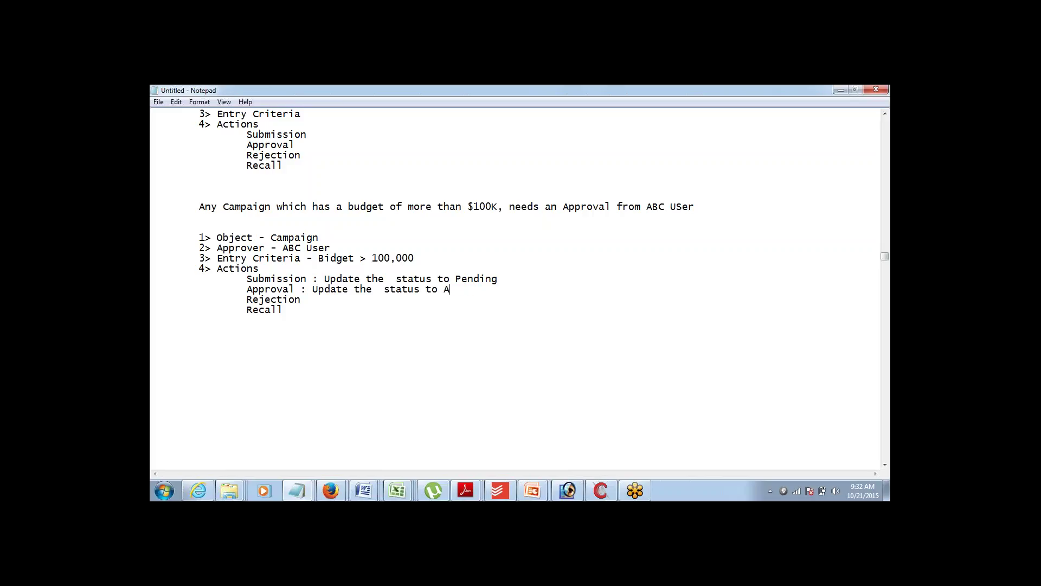
pyautogui.write('ed')
pyautogui.write(':')
pyautogui.hotkey('ctrl', 'v')
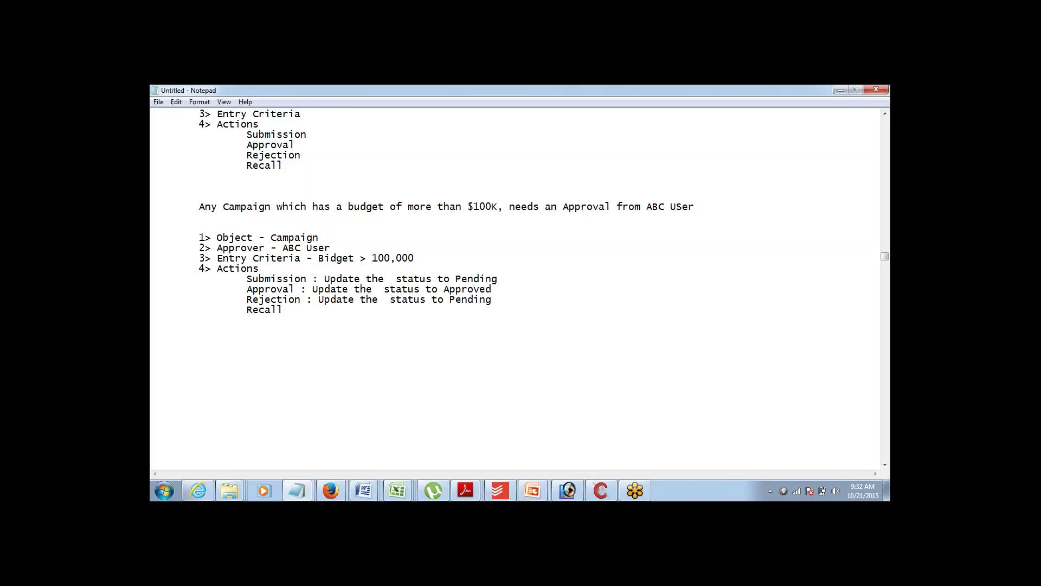
pyautogui.hotkey('ctrl', 'shift', 'Left')
pyautogui.write('Rejected')
pyautogui.click(283, 310)
pyautogui.hotkey('ctrl', 'v')
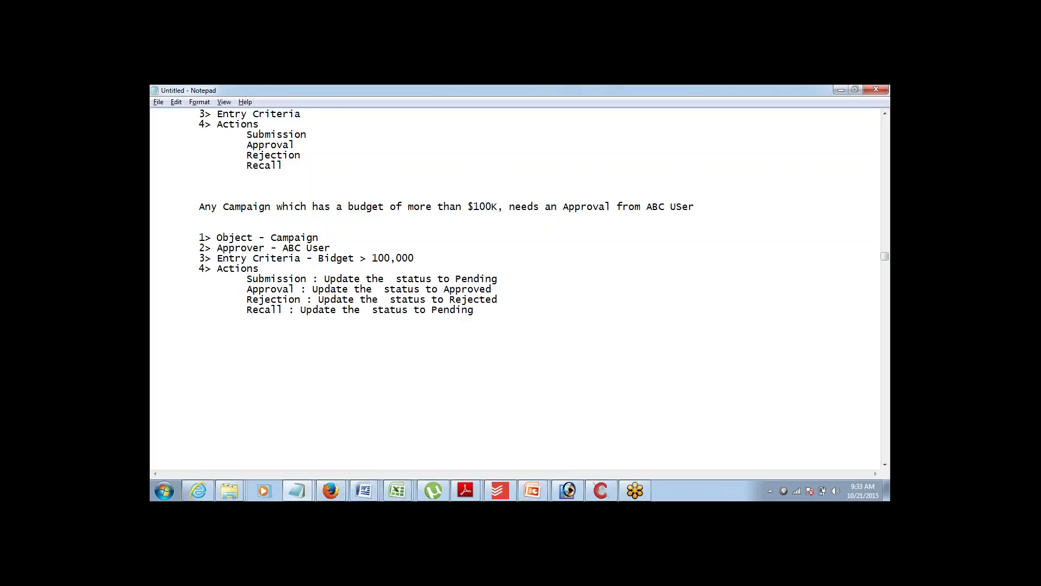
pyautogui.hotkey('ctrl', 'shift', 'Left')
pyautogui.write('Recalled')
# - In the Salesforce browser window, go to Setup > Customize > Campaigns > Fields
pyautogui.moveTo(339, 488)
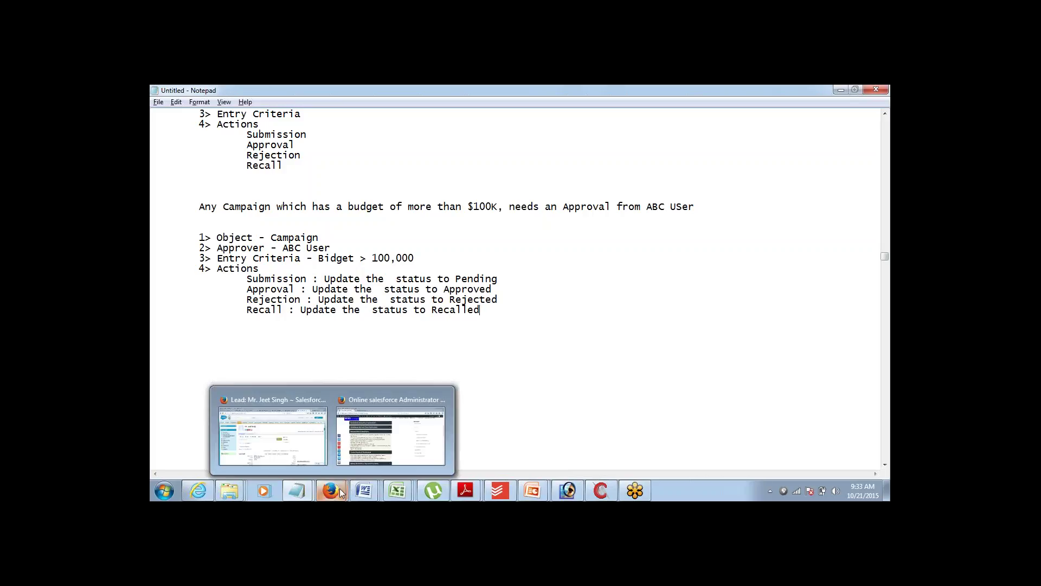
pyautogui.click(313, 435)
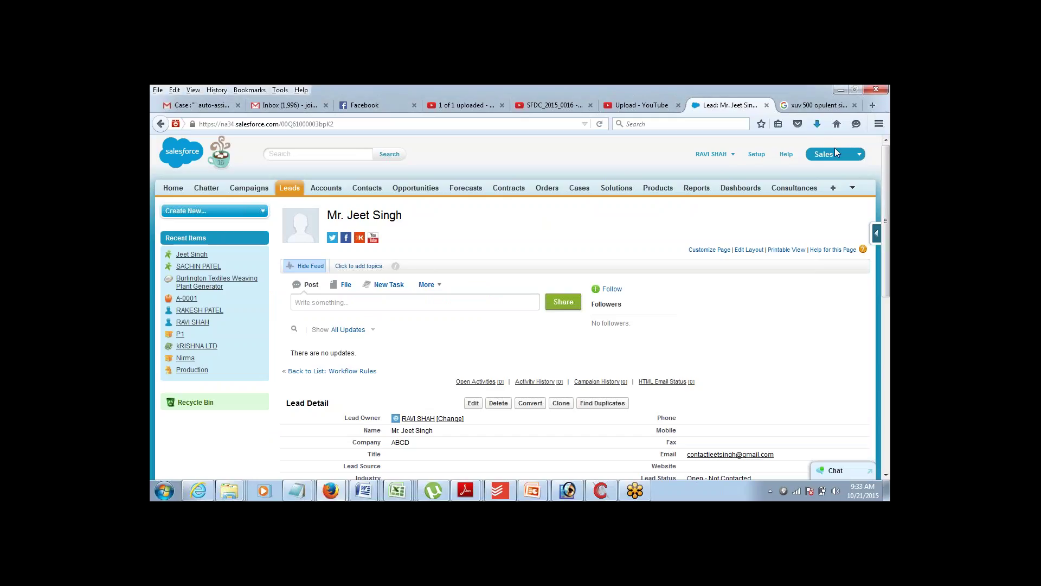
pyautogui.click(757, 155)
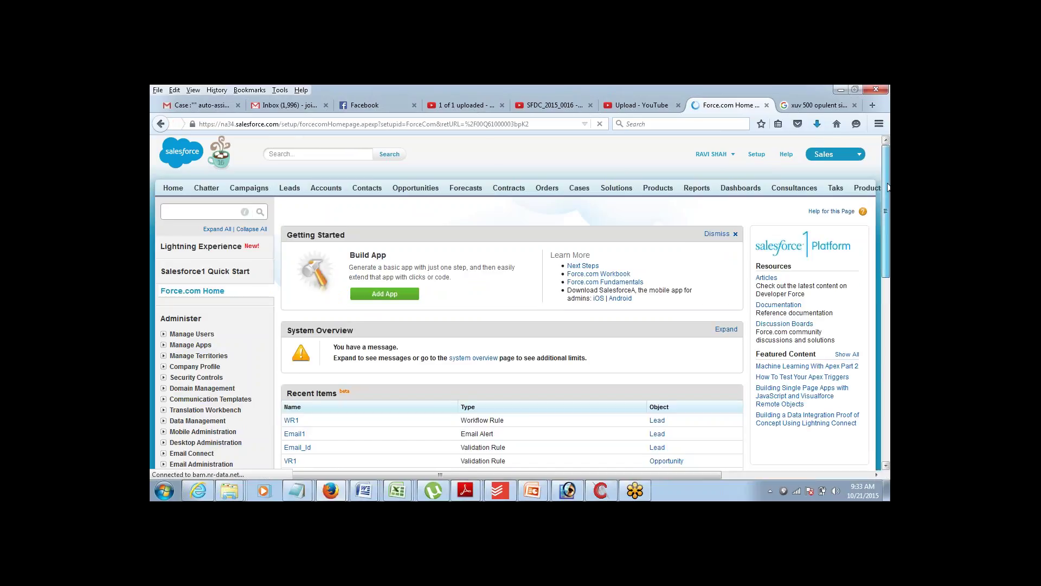
pyautogui.scroll(-5, 888, 187)
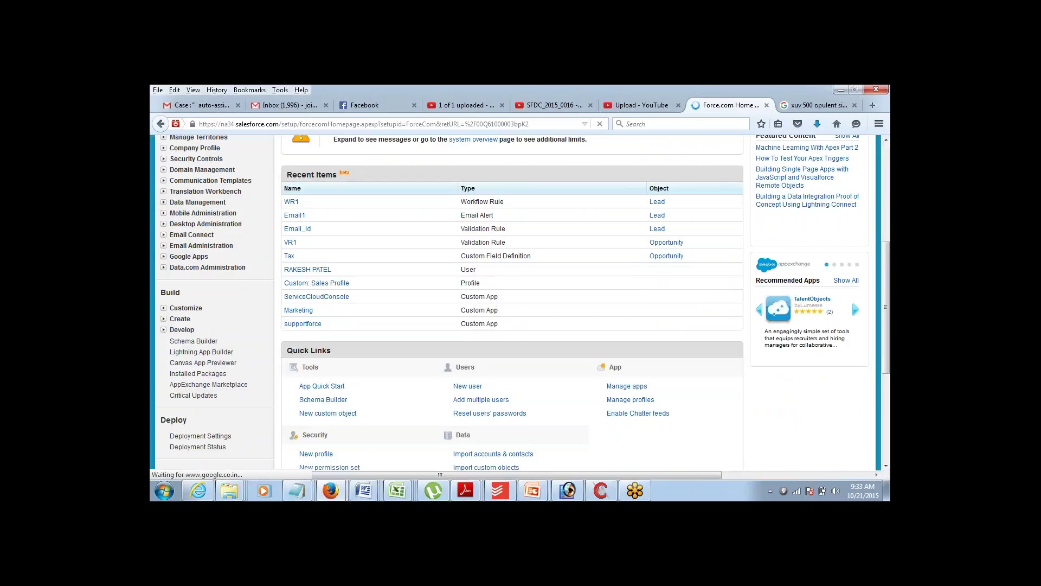
pyautogui.click(163, 307)
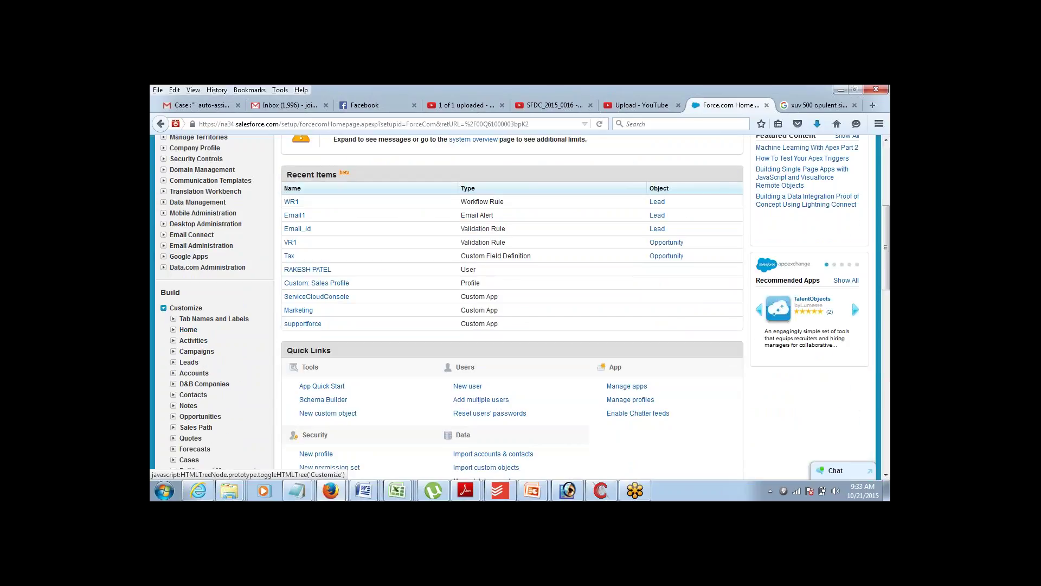
pyautogui.click(173, 351)
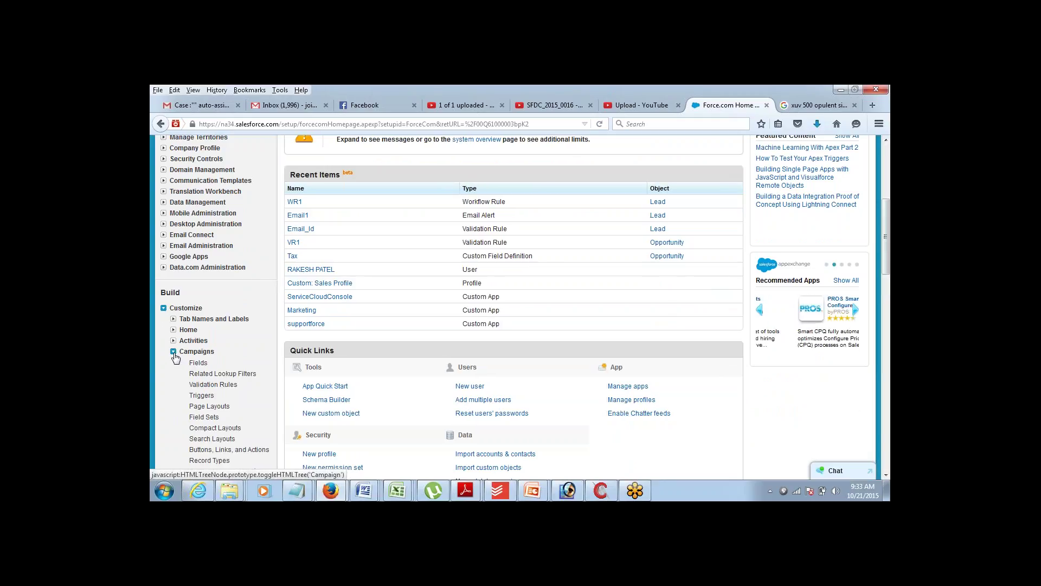
pyautogui.click(198, 363)
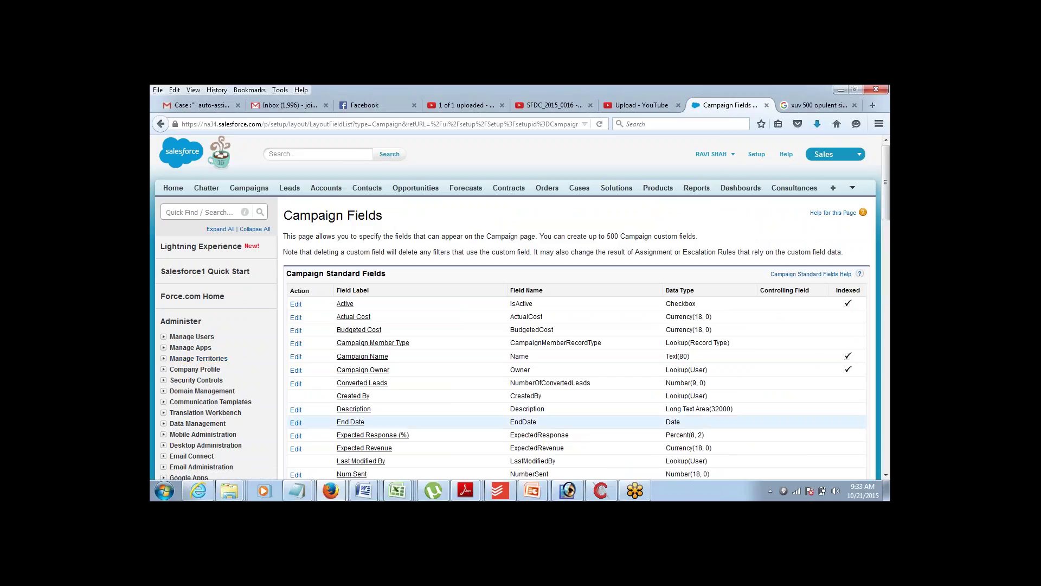
pyautogui.scroll(-3, 886, 478)
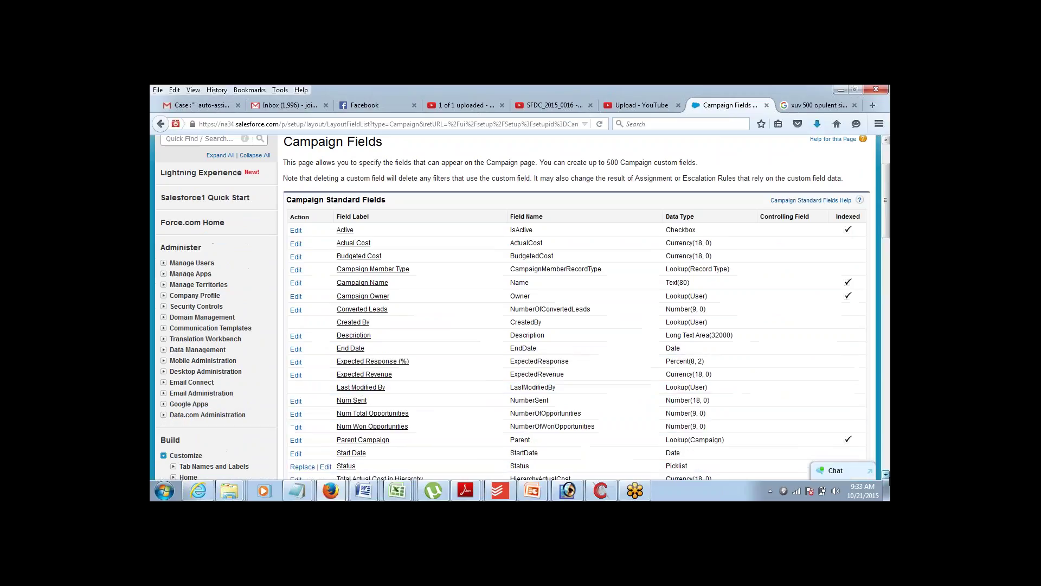
pyautogui.scroll(-15, 886, 478)
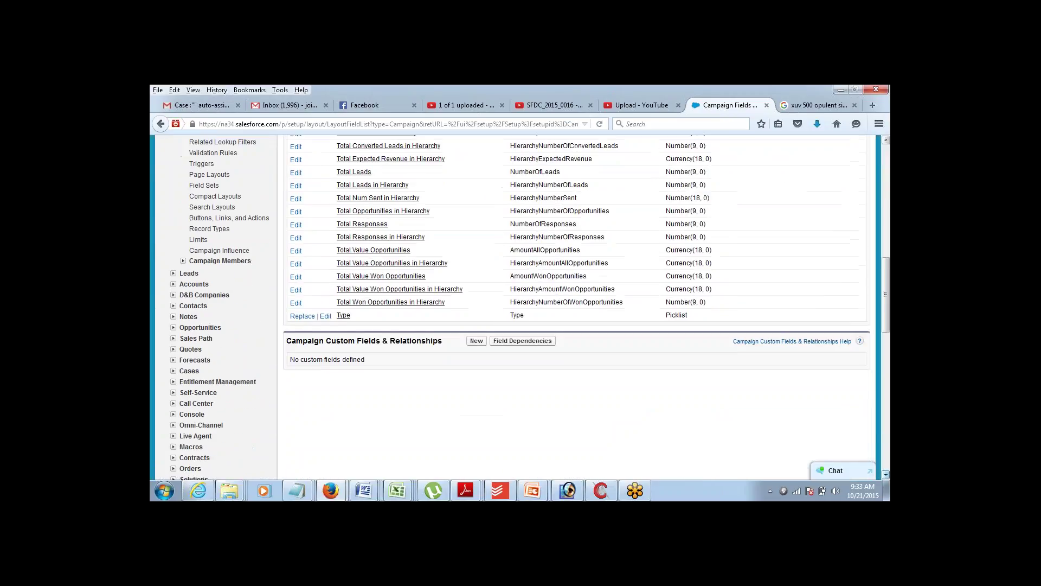
# - Start a new Campaign custom field with the Picklist data type
pyautogui.click(477, 342)
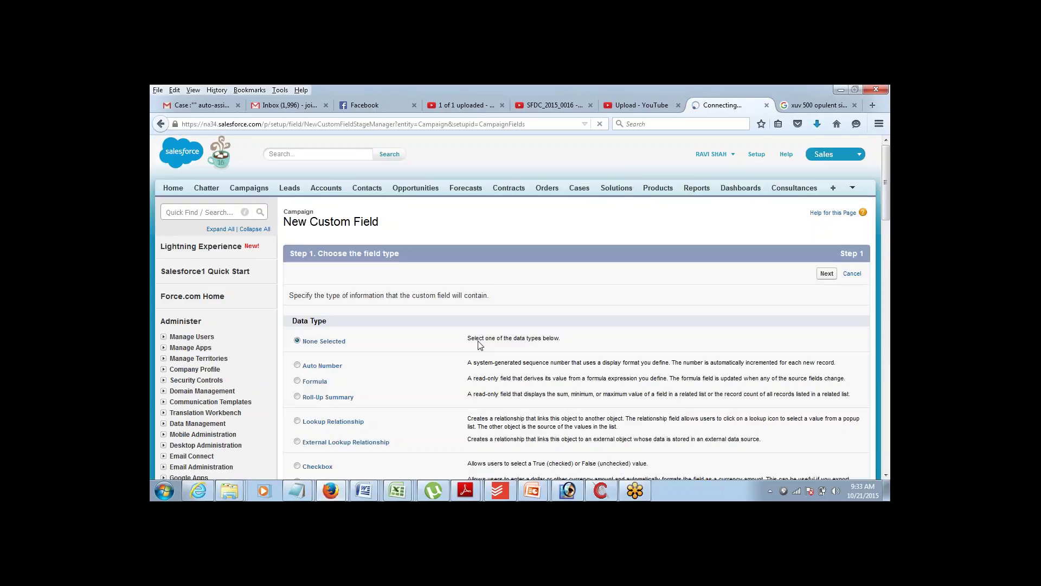
pyautogui.scroll(-1, 880, 194)
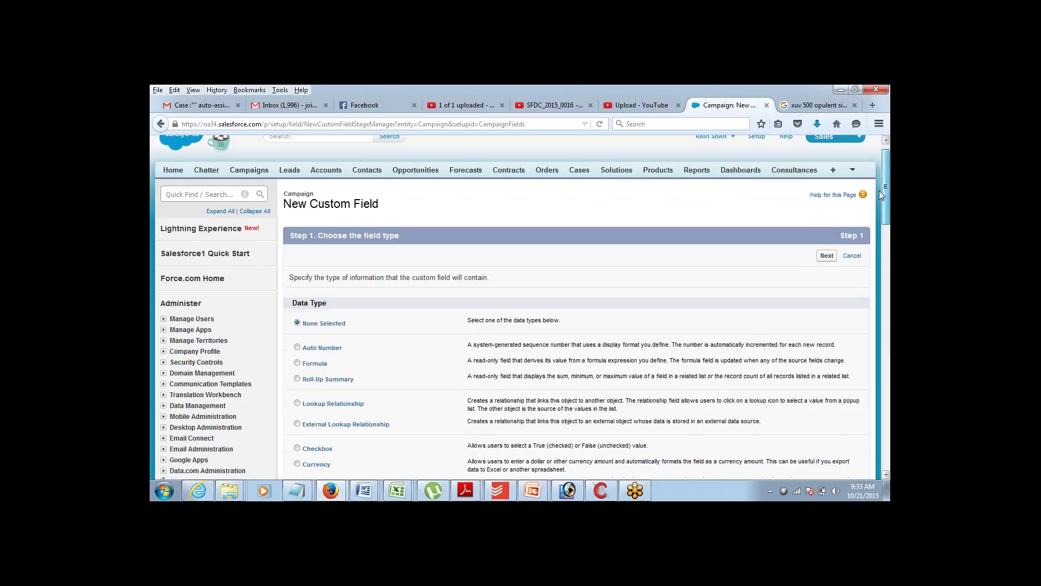
pyautogui.scroll(-3, 879, 194)
pyautogui.scroll(3, 878, 191)
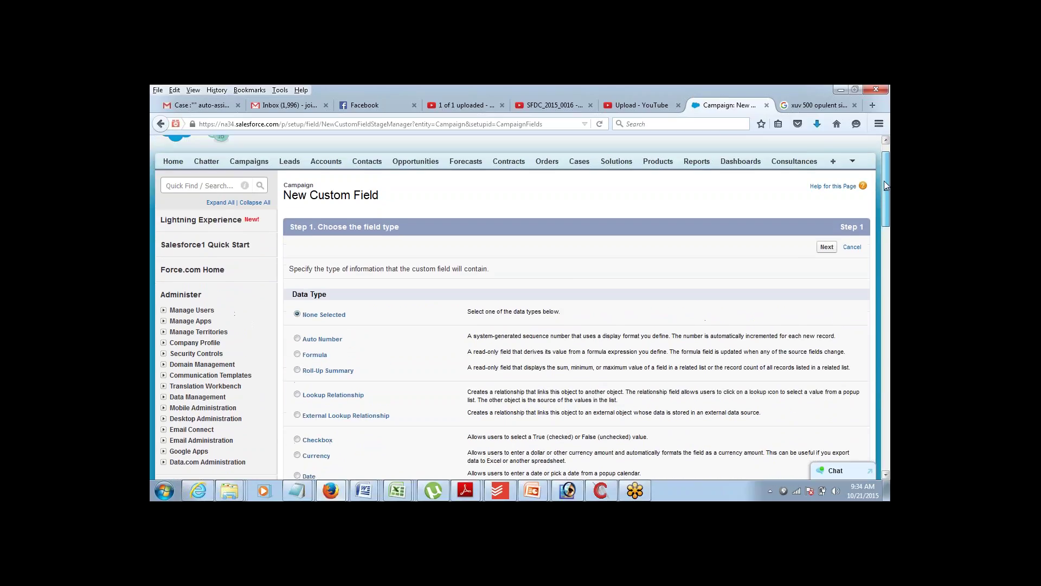
pyautogui.moveTo(884, 184); pyautogui.dragTo(881, 198)
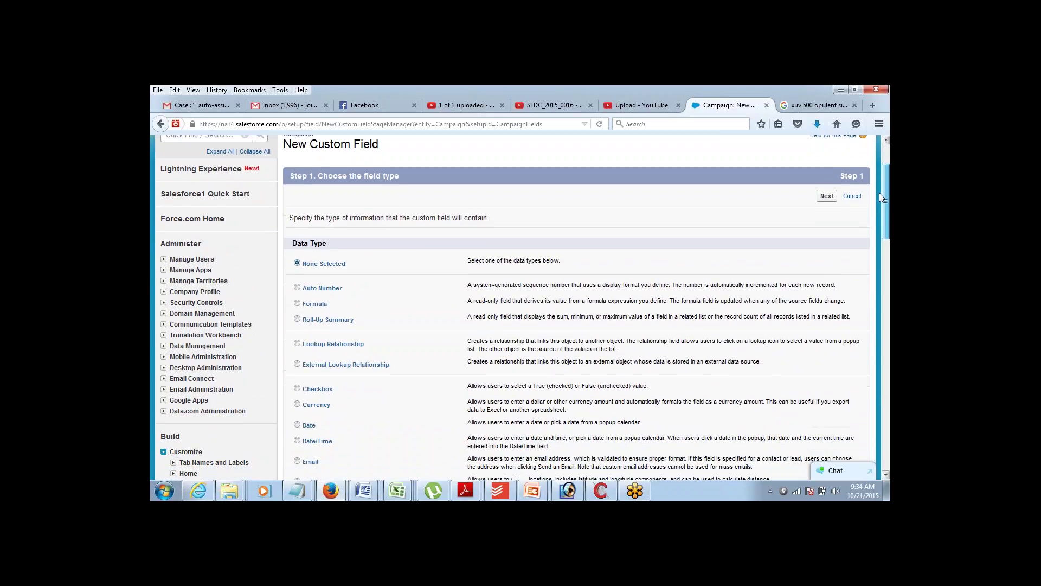
pyautogui.scroll(-3, 864, 256)
pyautogui.scroll(1, 861, 278)
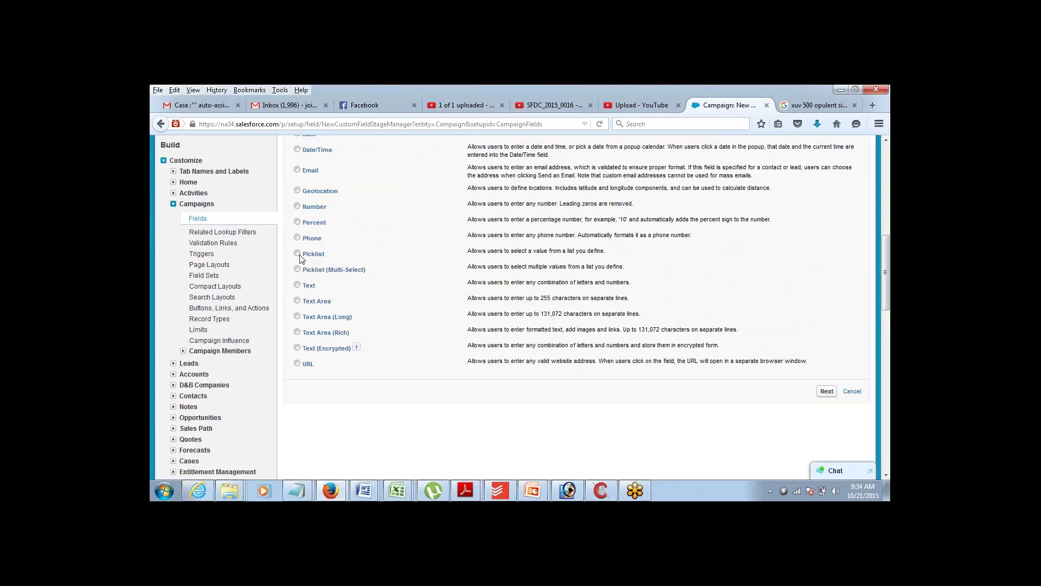
pyautogui.click(298, 254)
pyautogui.click(825, 392)
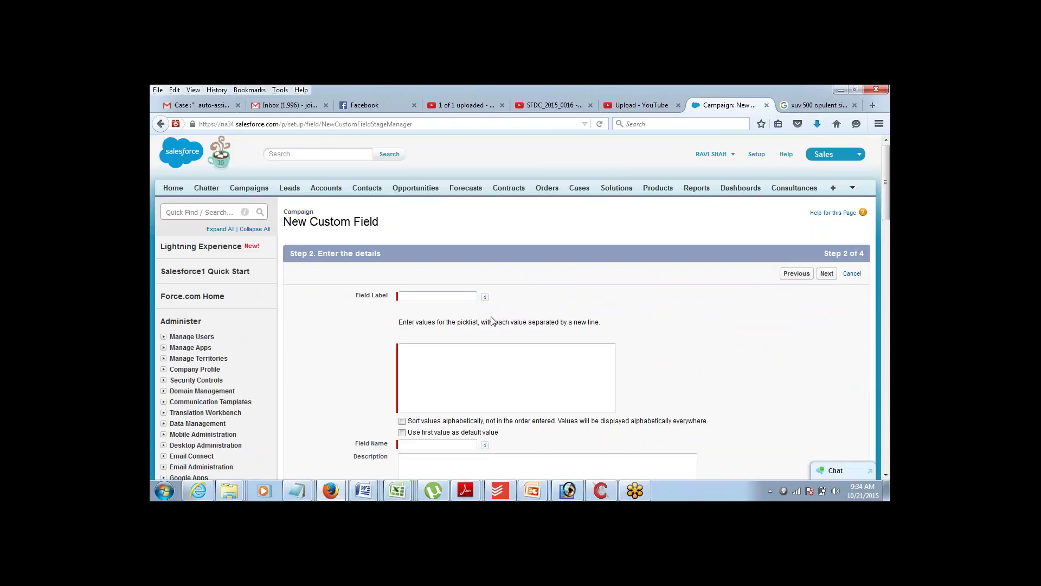
# - Label the field Approval Status with values Pending, Approved, Rejected and Cancelled
pyautogui.click(456, 297)
pyautogui.write('Approval')
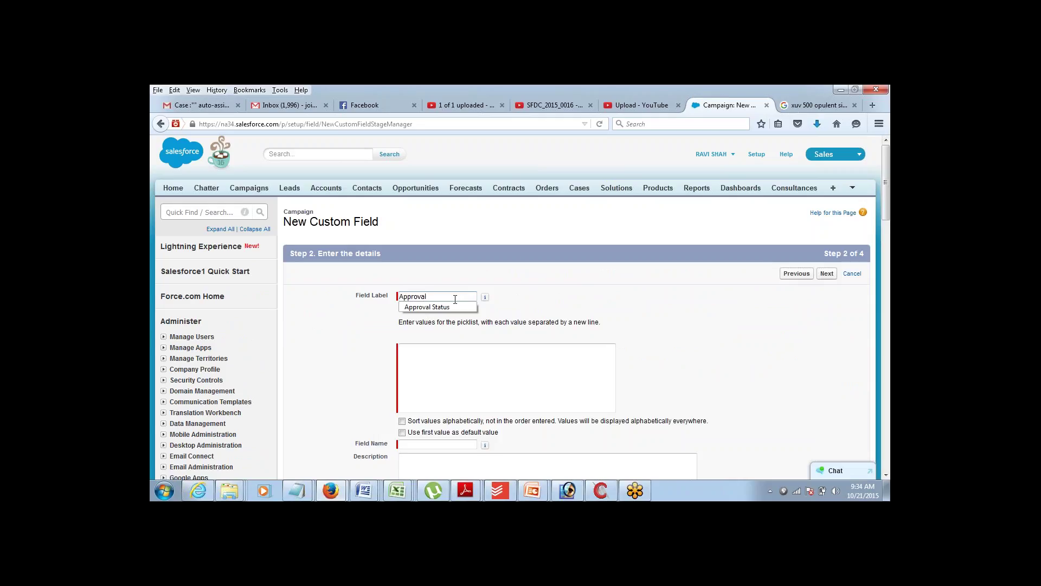
pyautogui.write(' Status')
pyautogui.press('Tab')
pyautogui.click(436, 351)
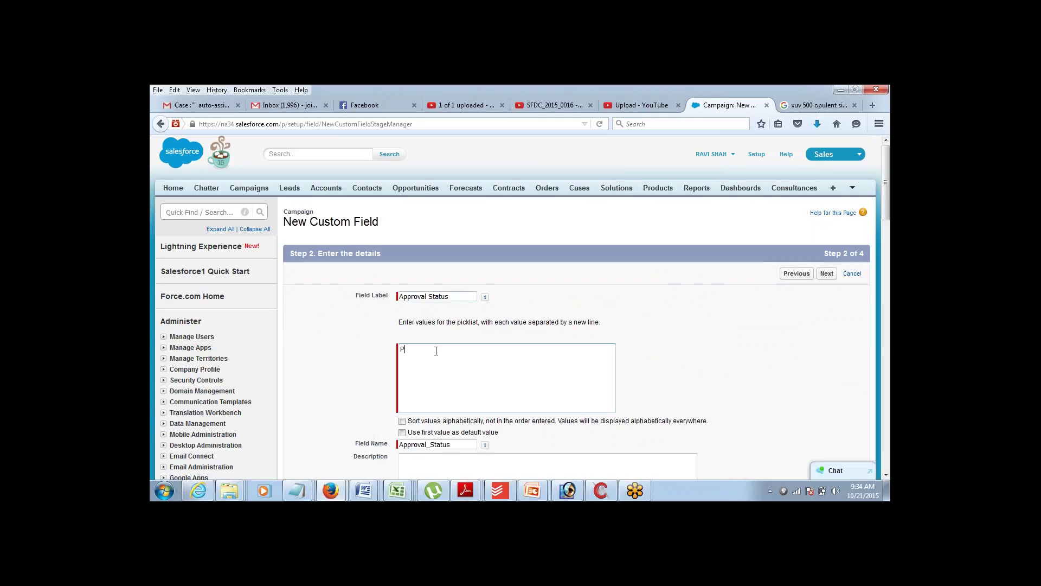
pyautogui.write('Pending ')
pyautogui.write('Approved ')
pyautogui.write('Rejected ')
pyautogui.write('Recalled')
pyautogui.hotkey('shift', 'Home')
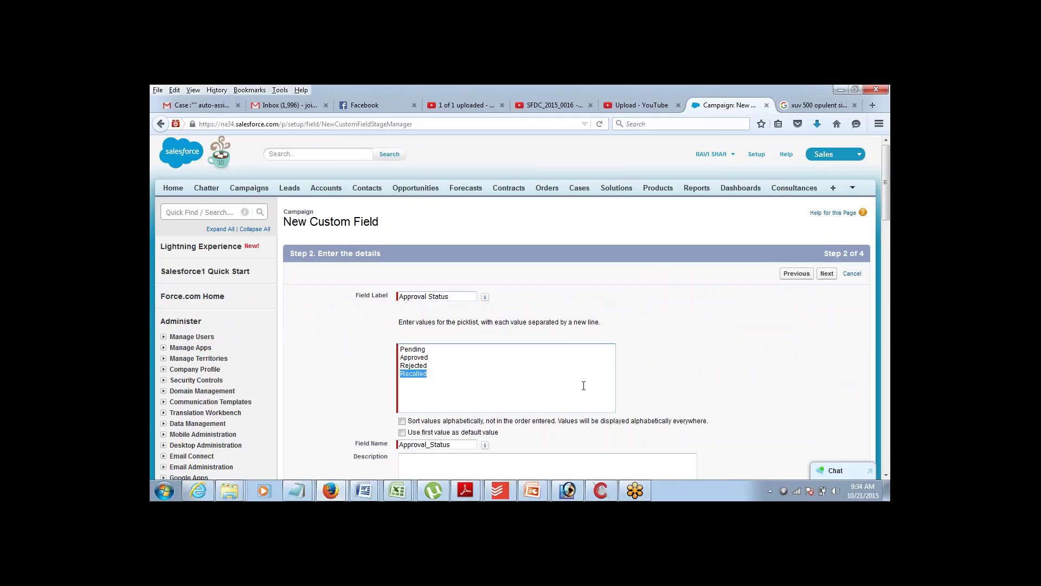
pyautogui.write('Canc')
# - Make the field visible to all profiles, keep it on the layout, and save
pyautogui.click(826, 276)
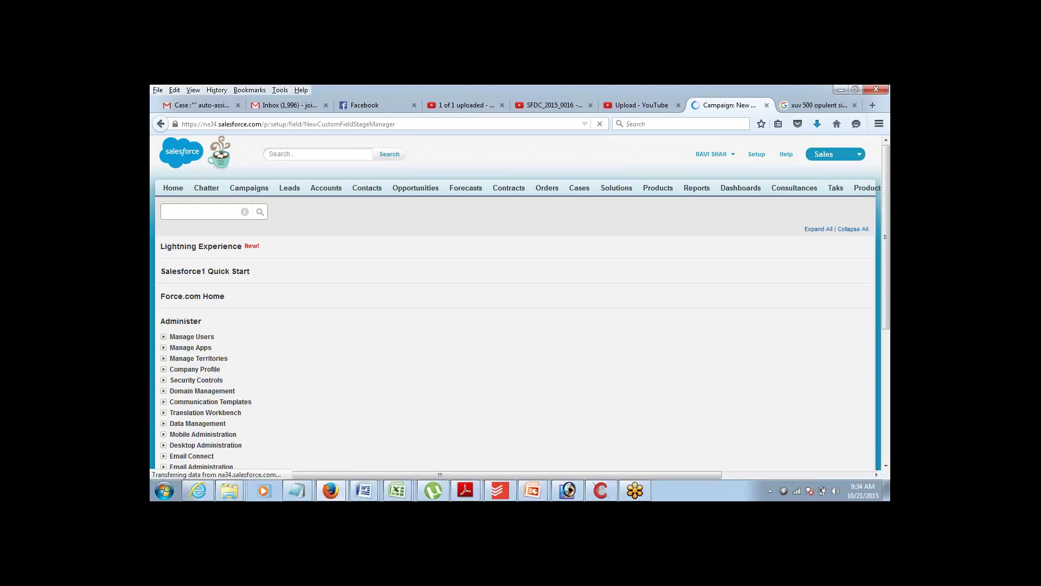
pyautogui.click(648, 372)
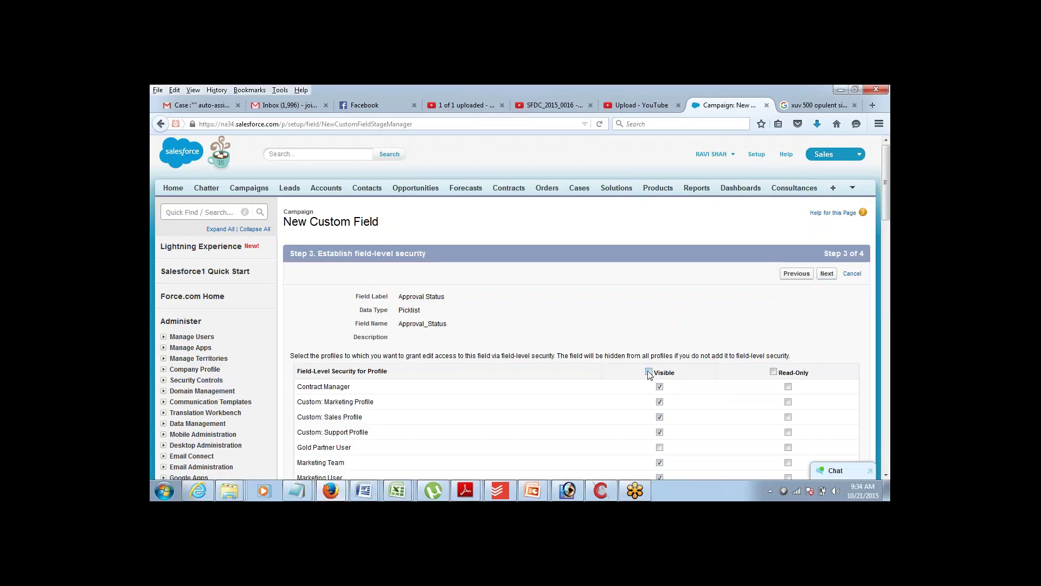
pyautogui.click(826, 274)
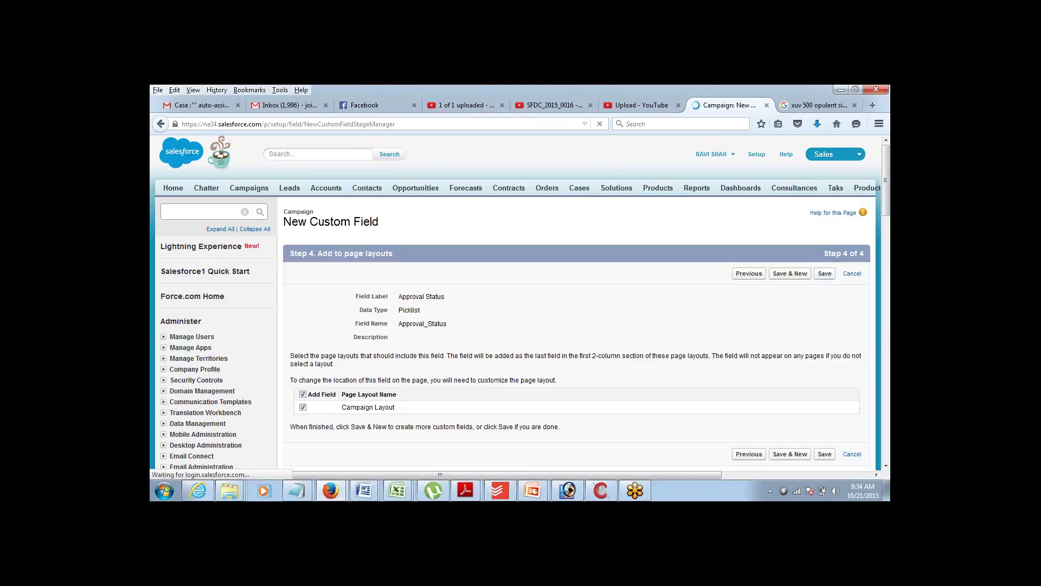
pyautogui.click(825, 274)
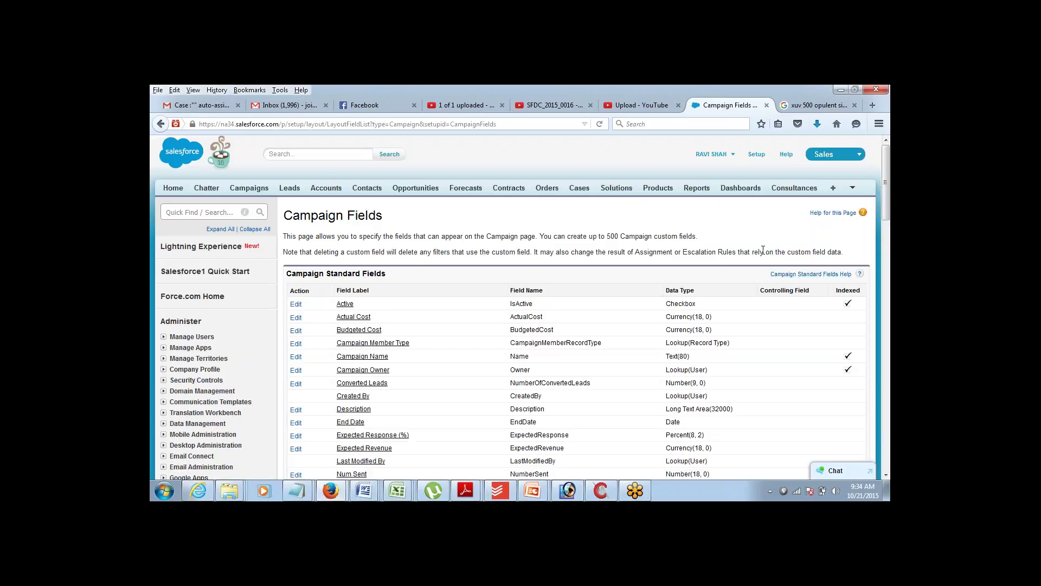
# - Check the blank Approval Status field on the ADVERTISE 1 campaign record, then return to Setup
pyautogui.click(263, 191)
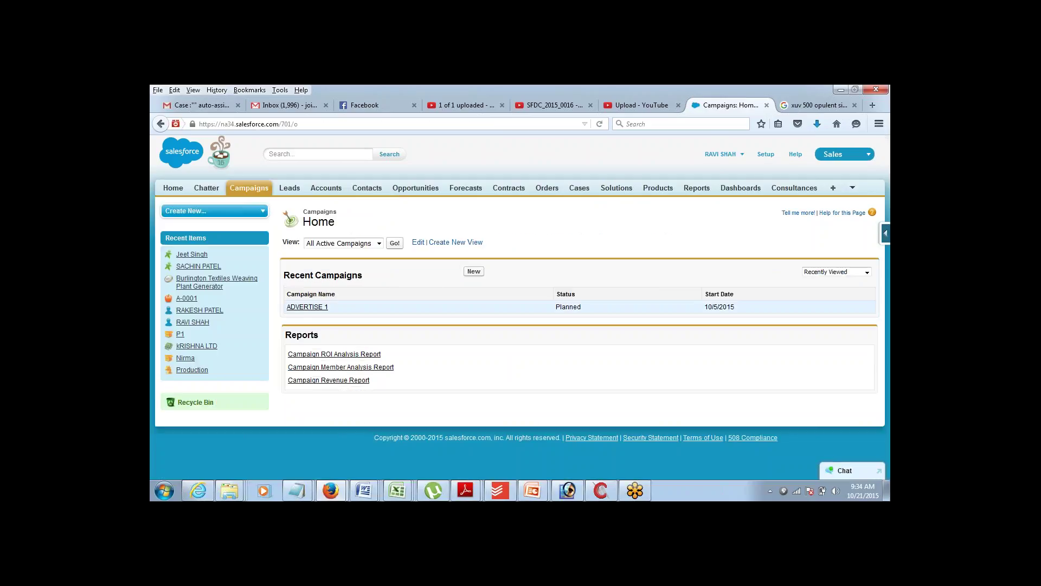
pyautogui.click(296, 308)
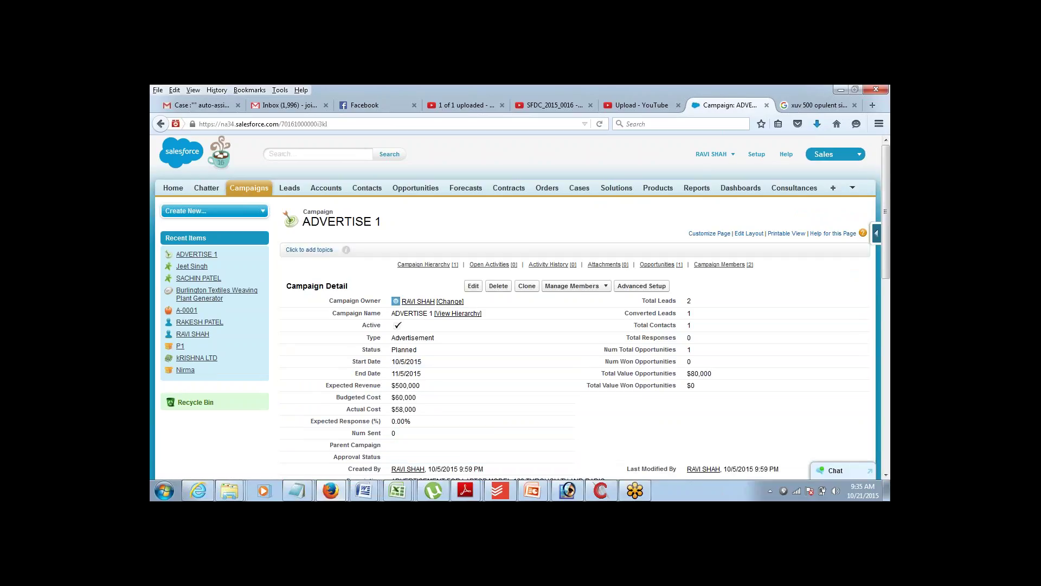
pyautogui.moveTo(347, 458); pyautogui.dragTo(390, 464)
pyautogui.moveTo(889, 163); pyautogui.dragTo(889, 164)
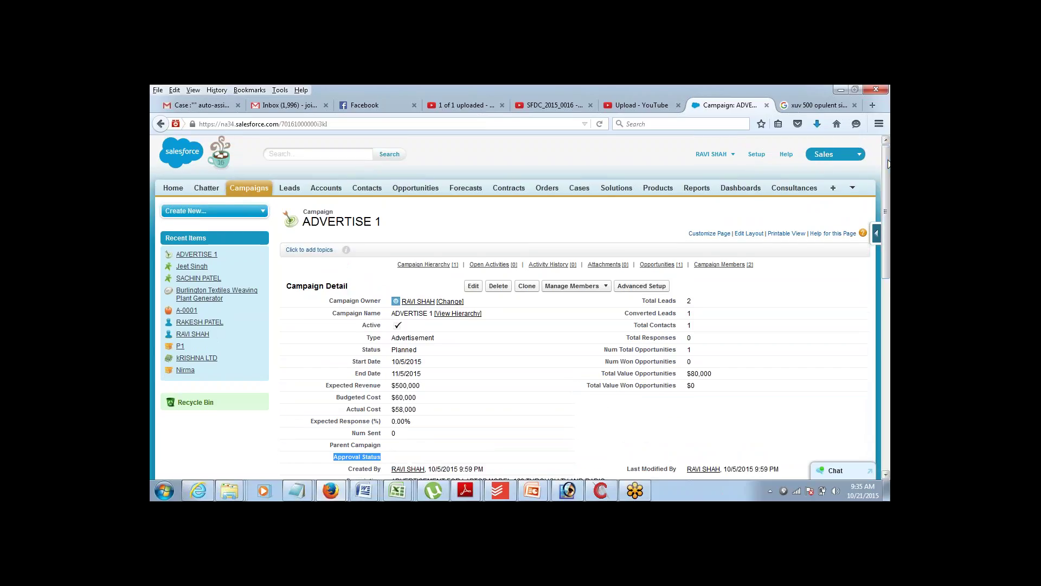
pyautogui.click(666, 219)
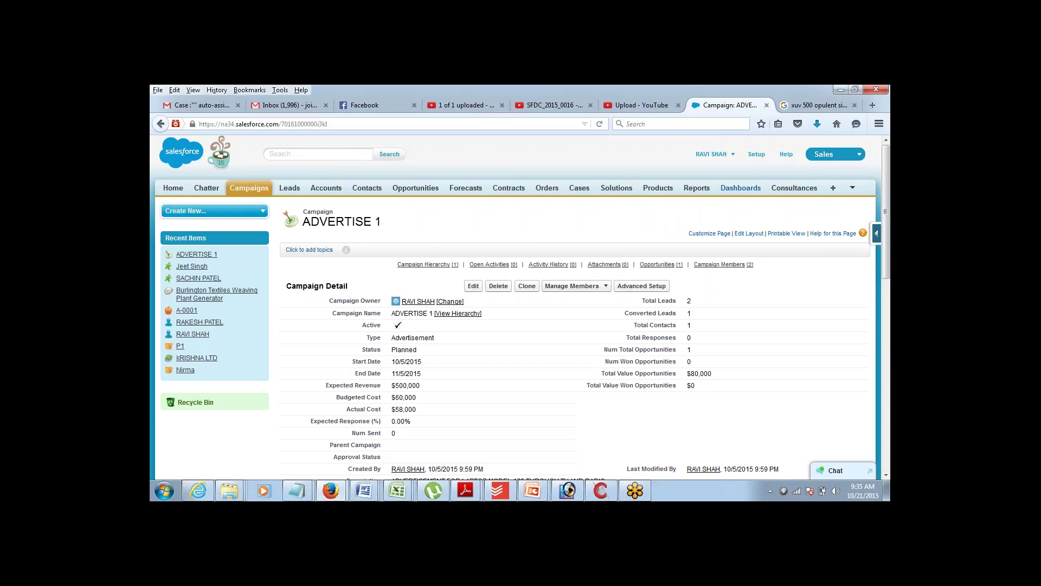
pyautogui.click(757, 156)
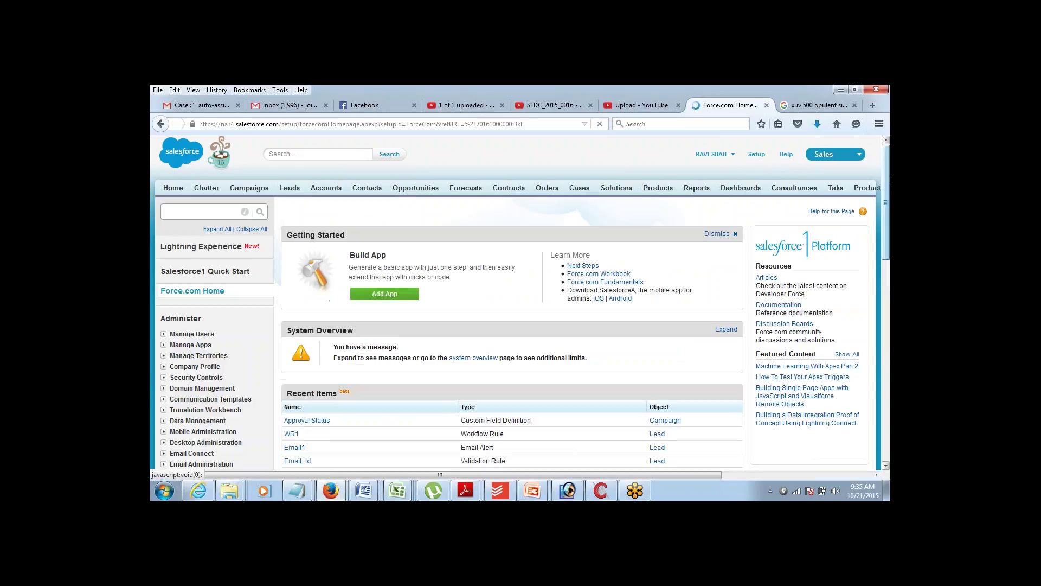
# - Review the Campaign approval plan lines in Notepad, then go back to Force.com Home
pyautogui.scroll(-3, 879, 197)
pyautogui.scroll(-2, 879, 196)
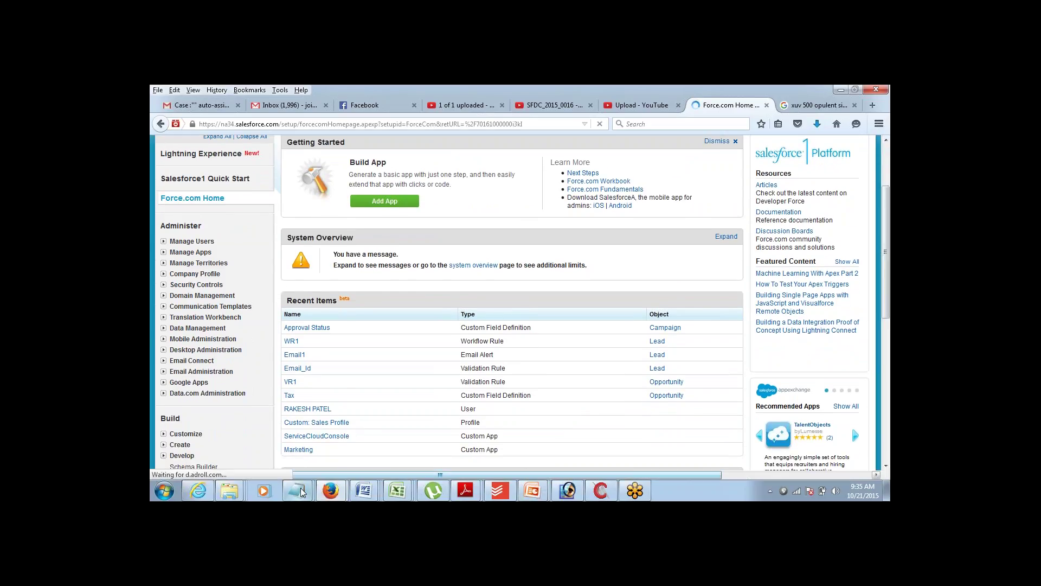
pyautogui.moveTo(298, 488)
pyautogui.click(255, 439)
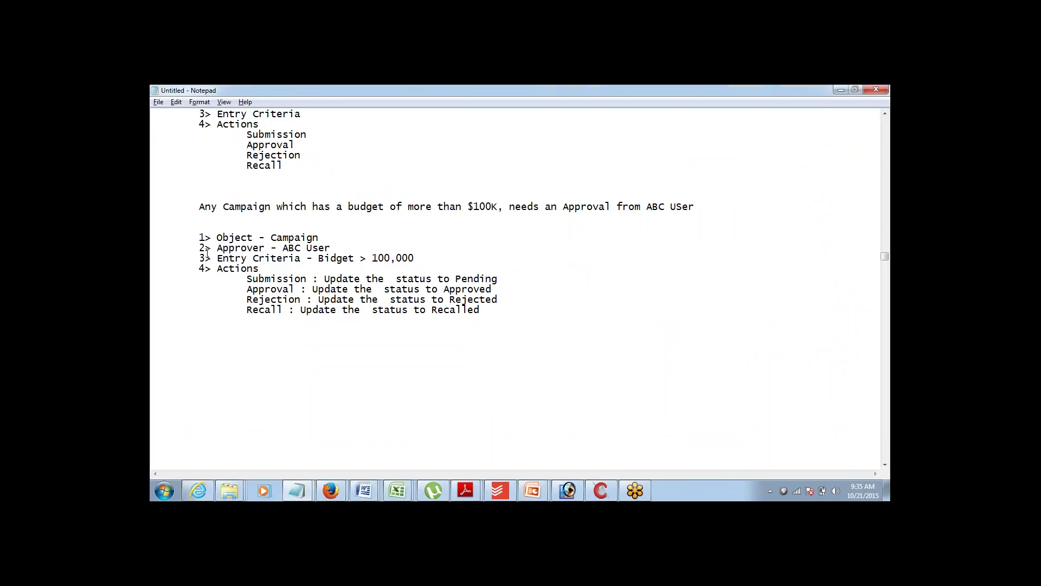
pyautogui.moveTo(199, 239); pyautogui.dragTo(373, 311)
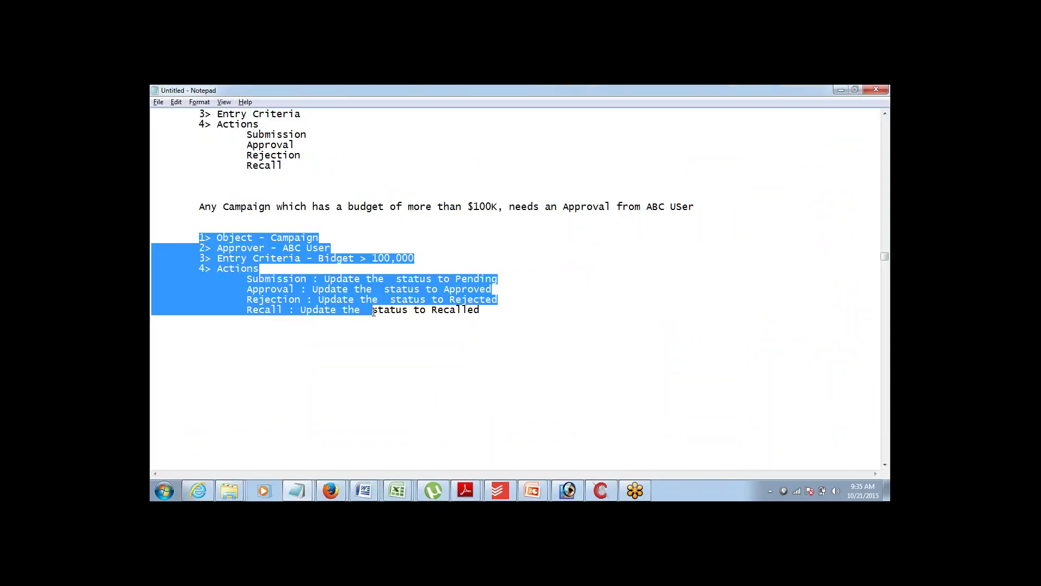
pyautogui.moveTo(331, 491)
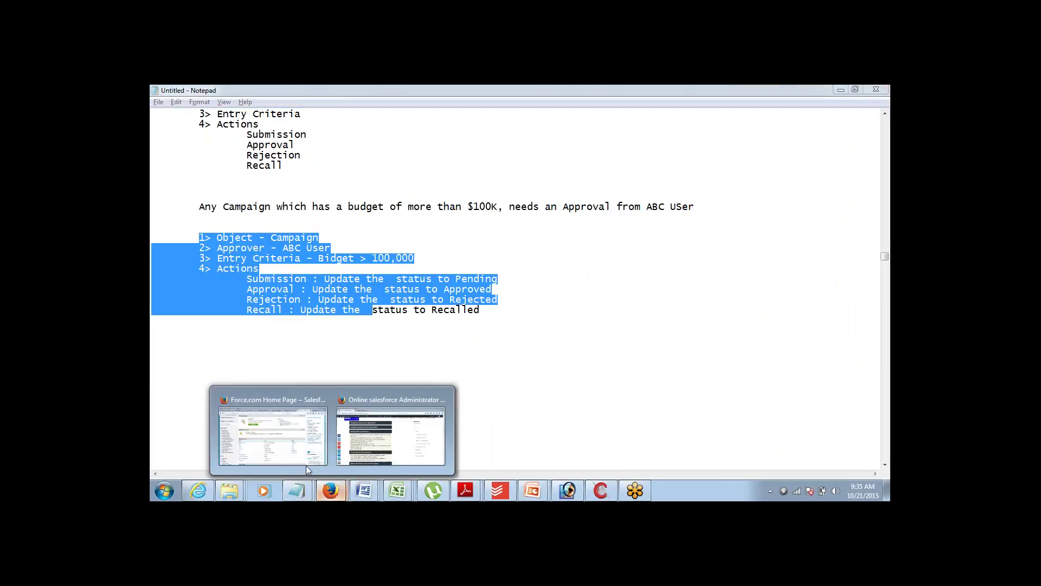
pyautogui.click(395, 434)
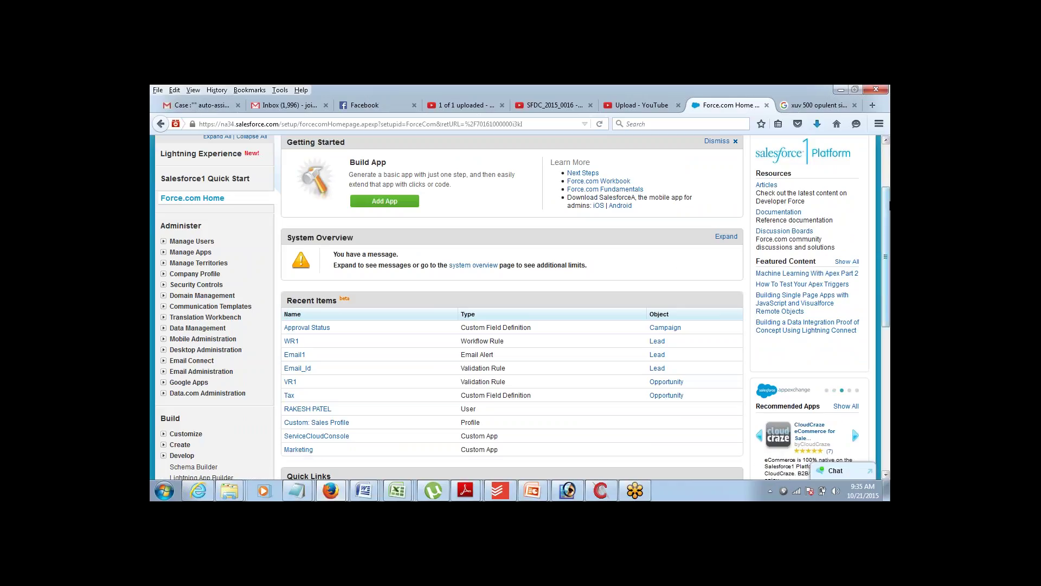
# - Go to Create > Workflow & Approvals > Approval Processes in Setup
pyautogui.moveTo(887, 204); pyautogui.dragTo(860, 260)
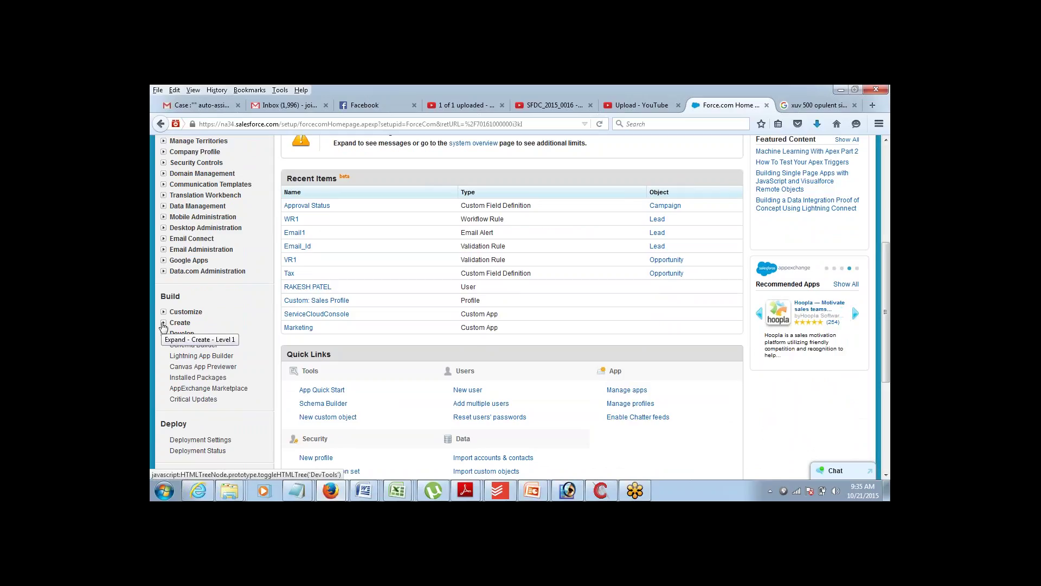
pyautogui.click(163, 323)
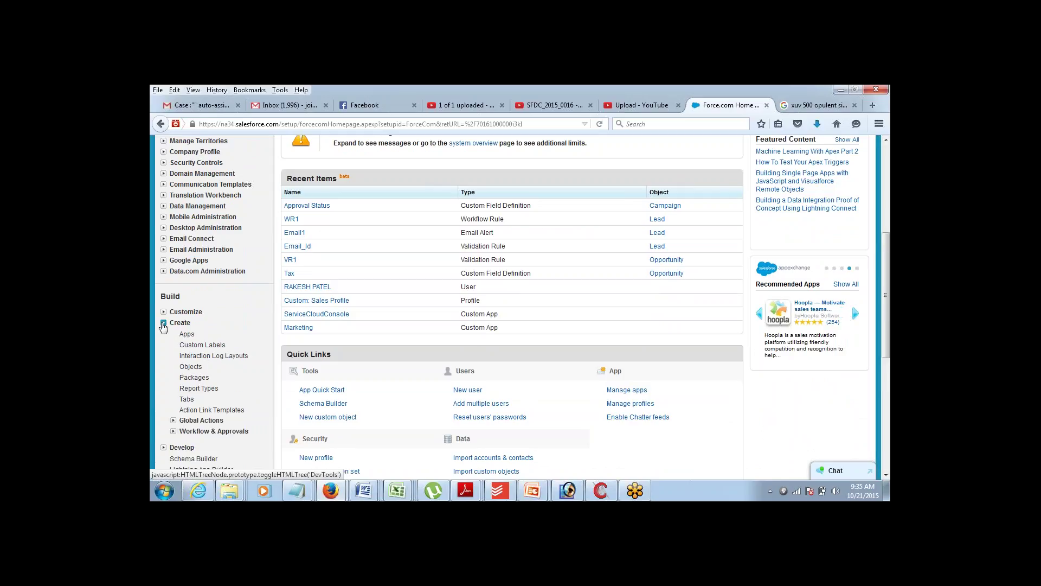
pyautogui.click(173, 431)
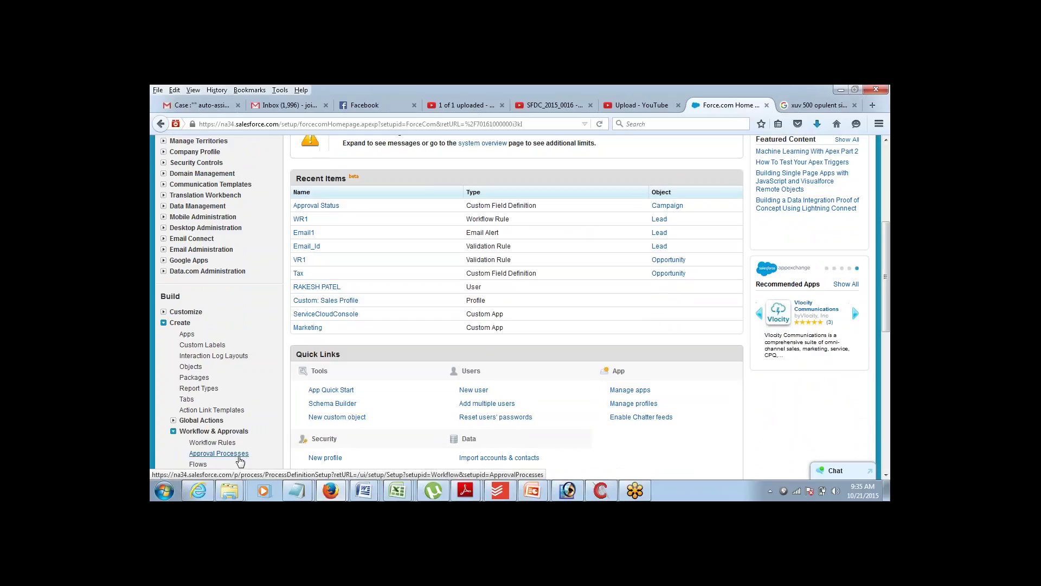
pyautogui.click(232, 457)
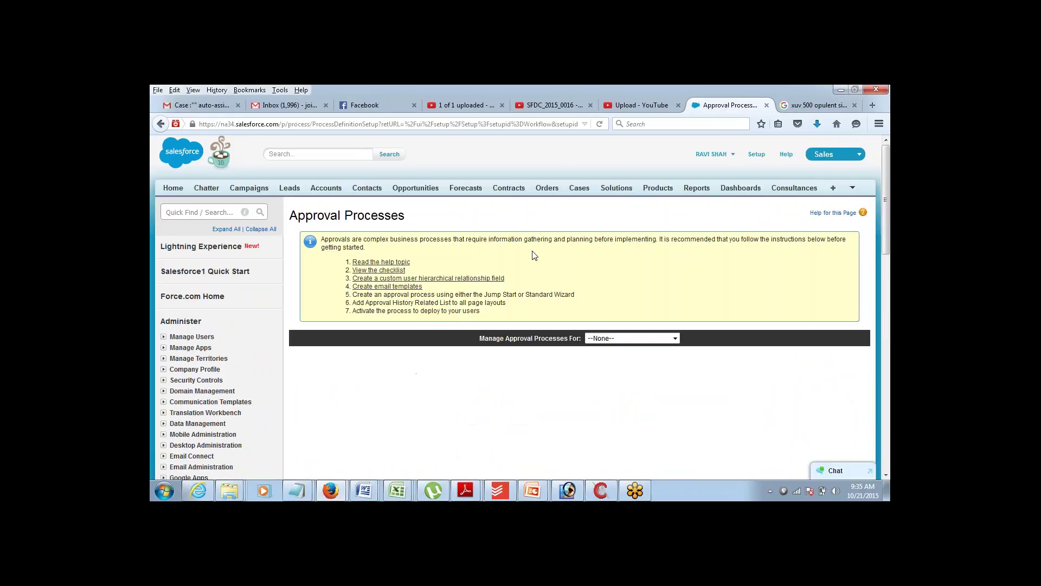
# - Select Campaign and start a new approval process with the Jump Start Wizard
pyautogui.click(619, 341)
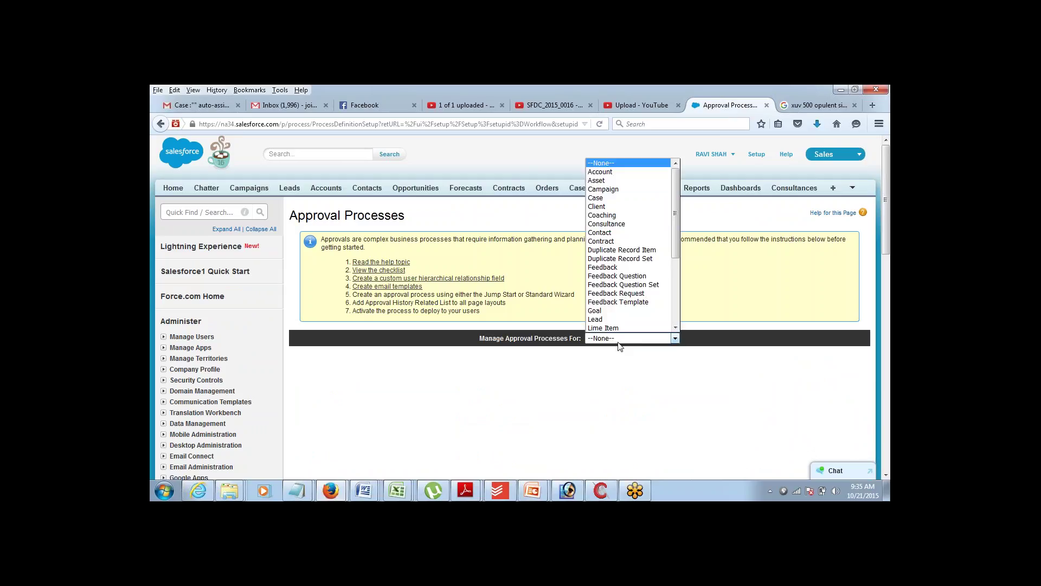
pyautogui.moveTo(675, 187); pyautogui.dragTo(676, 261)
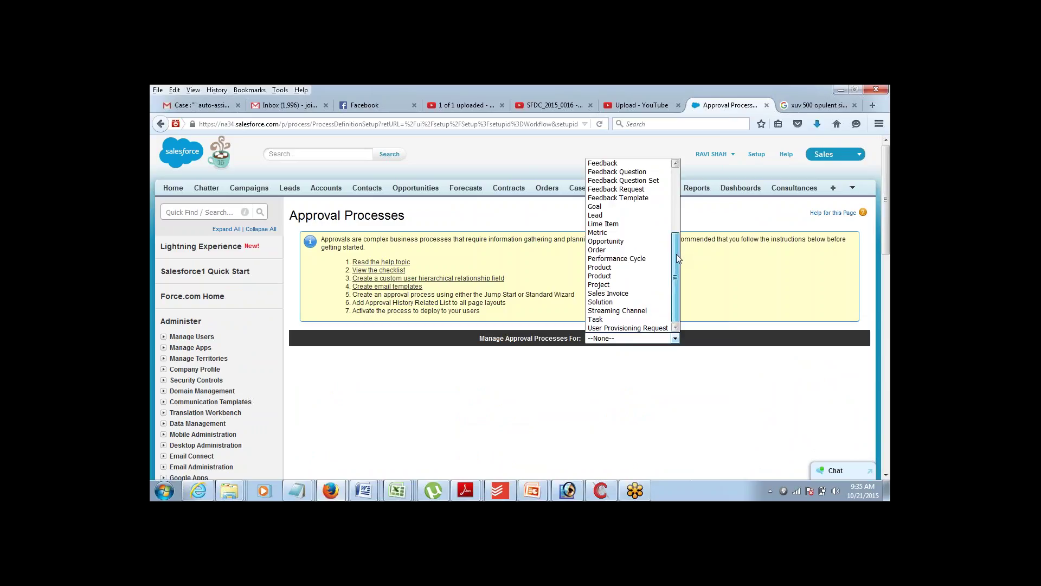
pyautogui.moveTo(676, 254); pyautogui.dragTo(683, 209)
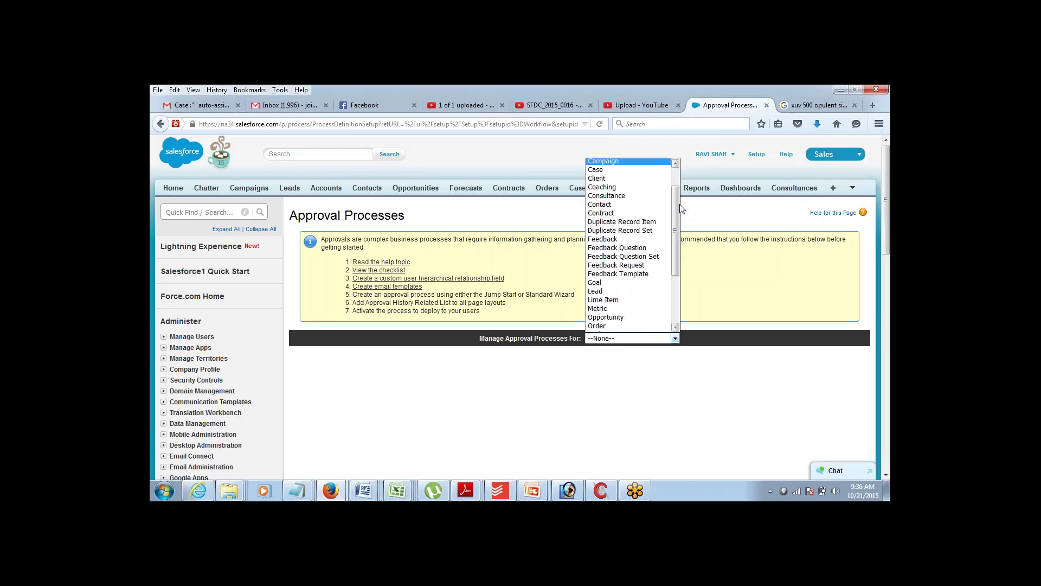
pyautogui.click(641, 161)
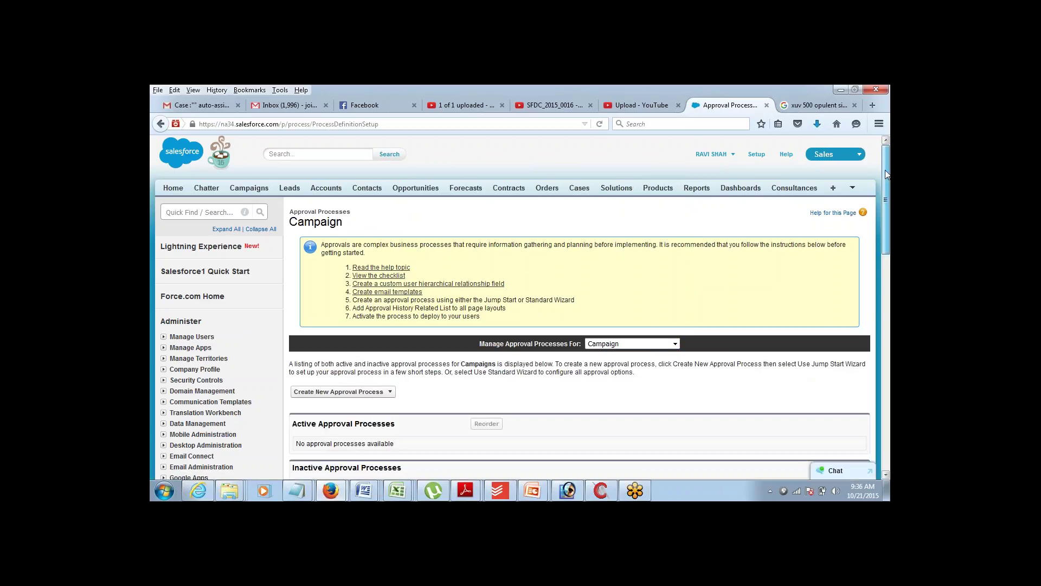
pyautogui.moveTo(888, 173); pyautogui.dragTo(876, 217)
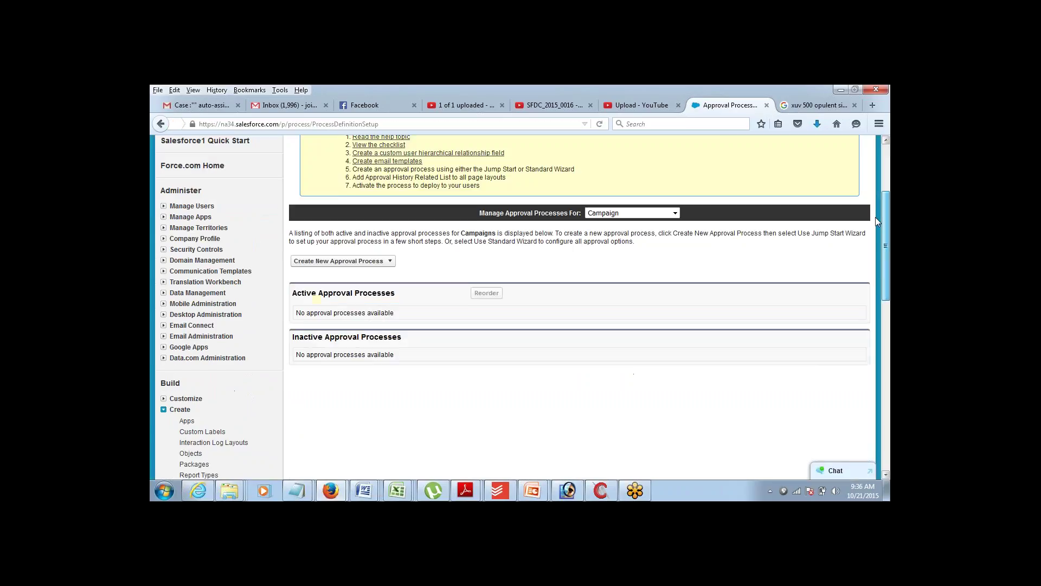
pyautogui.click(391, 258)
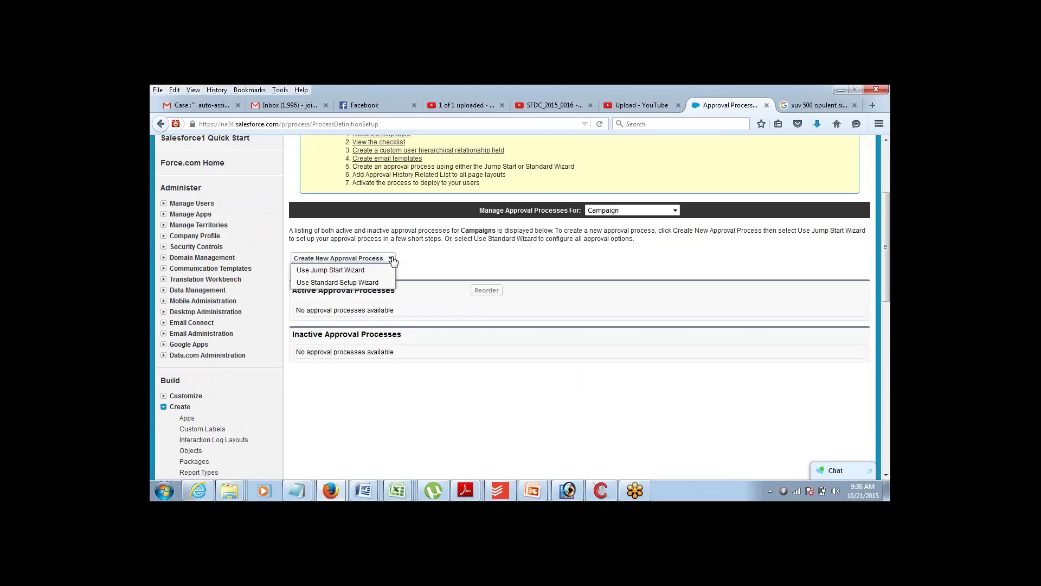
pyautogui.click(331, 273)
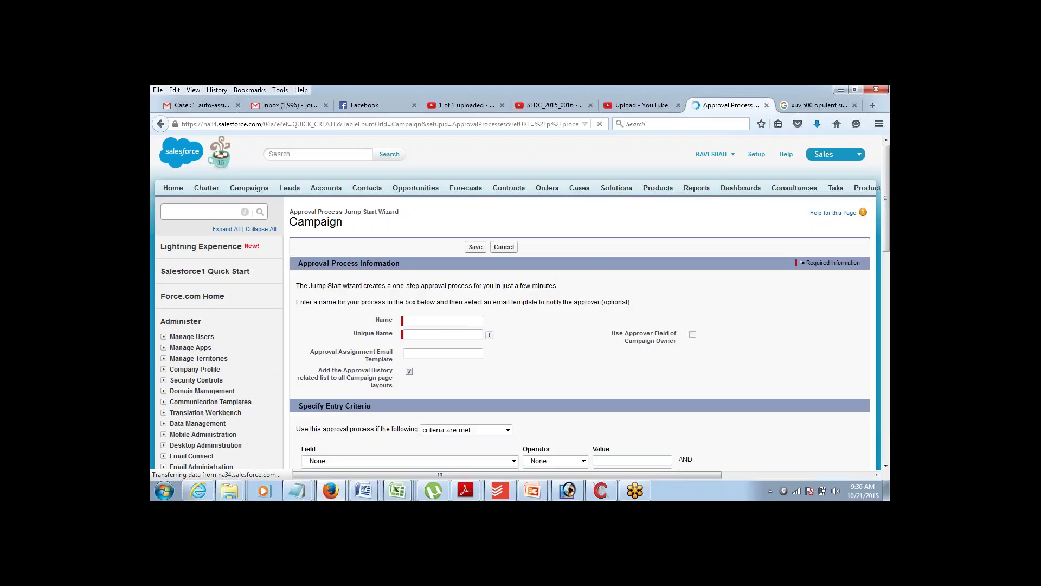
# - Name the approval process AP1 with the Unique Name filled automatically
pyautogui.write('A')
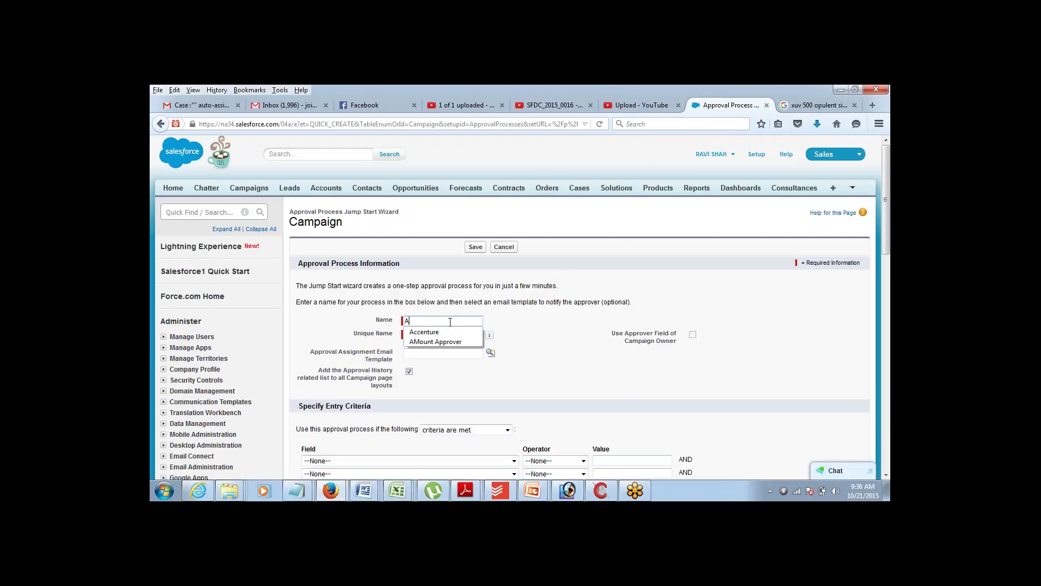
pyautogui.write('P1')
pyautogui.press('Tab')
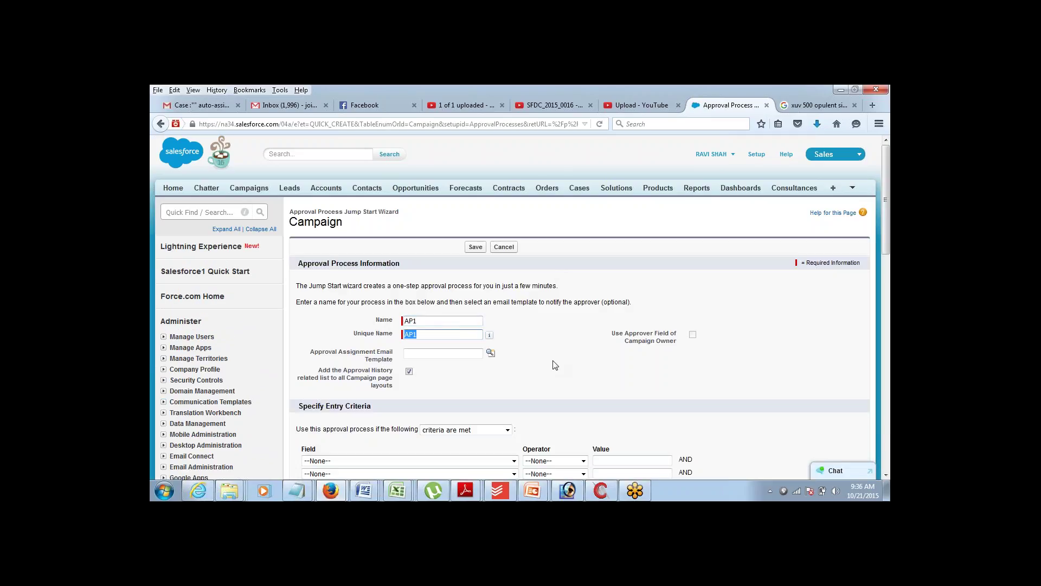
pyautogui.click(885, 475)
pyautogui.click(887, 475)
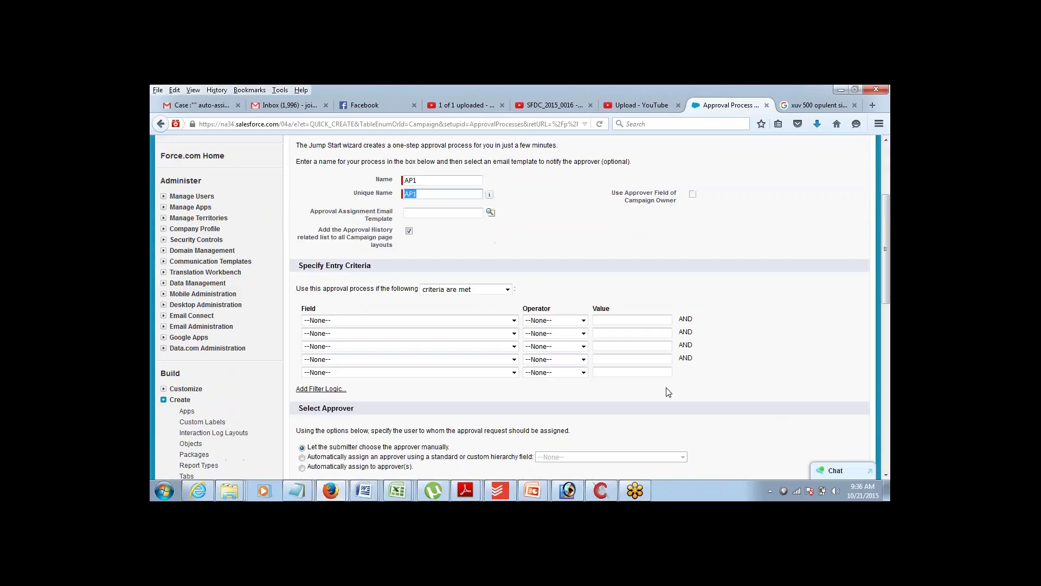
pyautogui.click(494, 321)
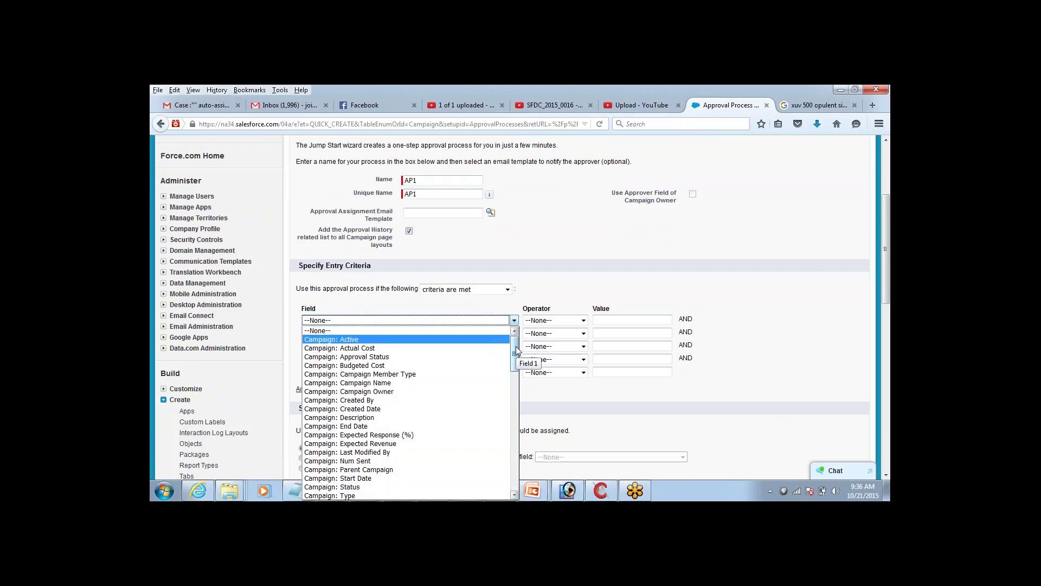
pyautogui.click(879, 374)
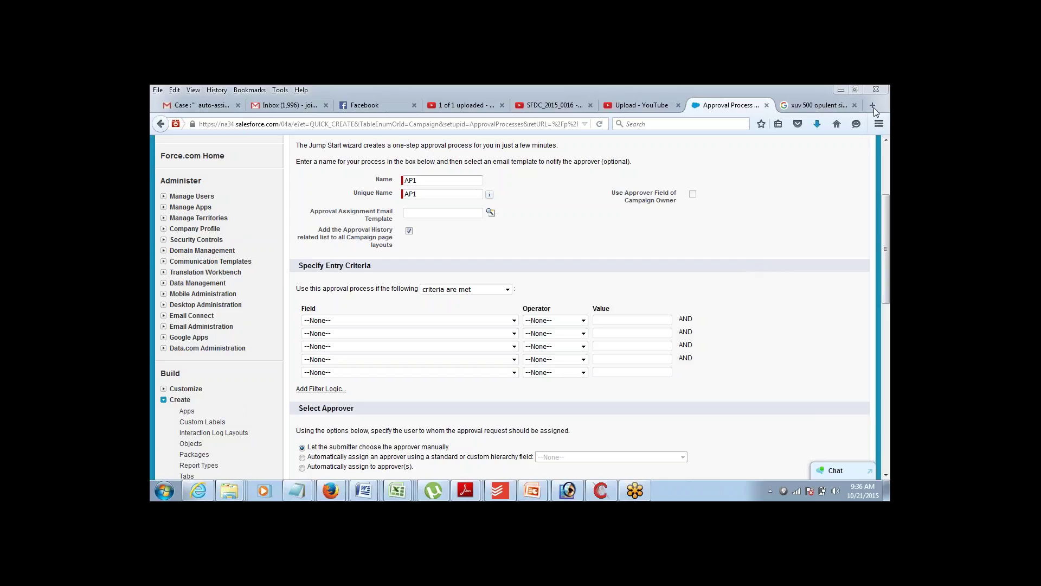
pyautogui.click(883, 208)
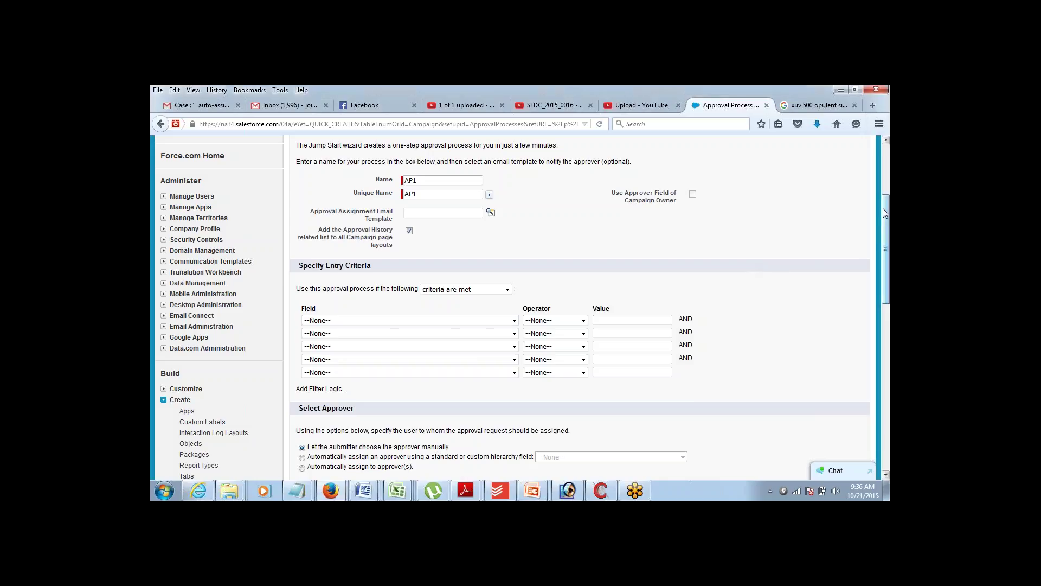
pyautogui.scroll(-1, 880, 217)
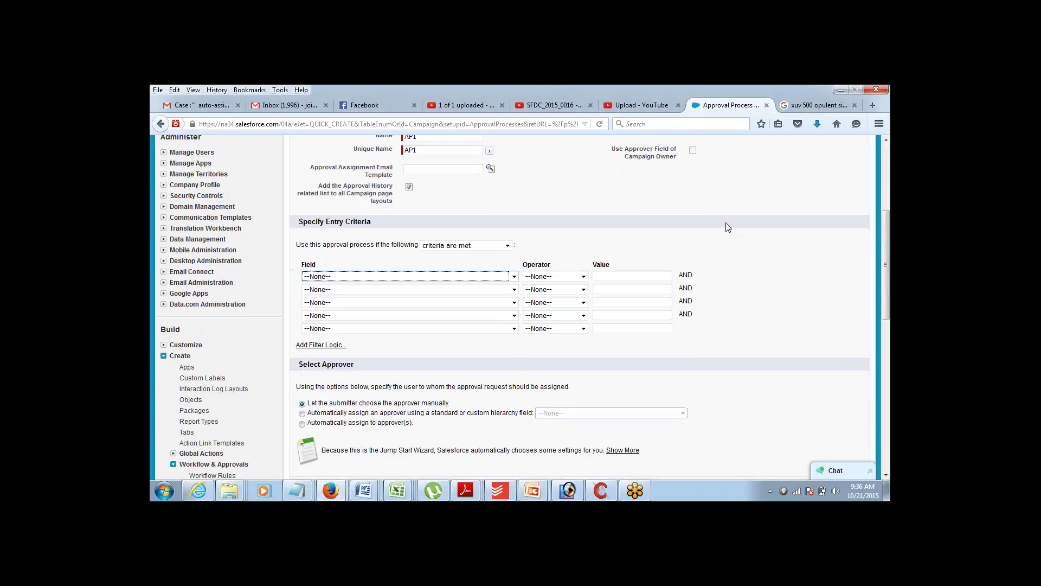
# - Set the entry criterion to Campaign: Budgeted Cost greater than 100000
pyautogui.click(492, 277)
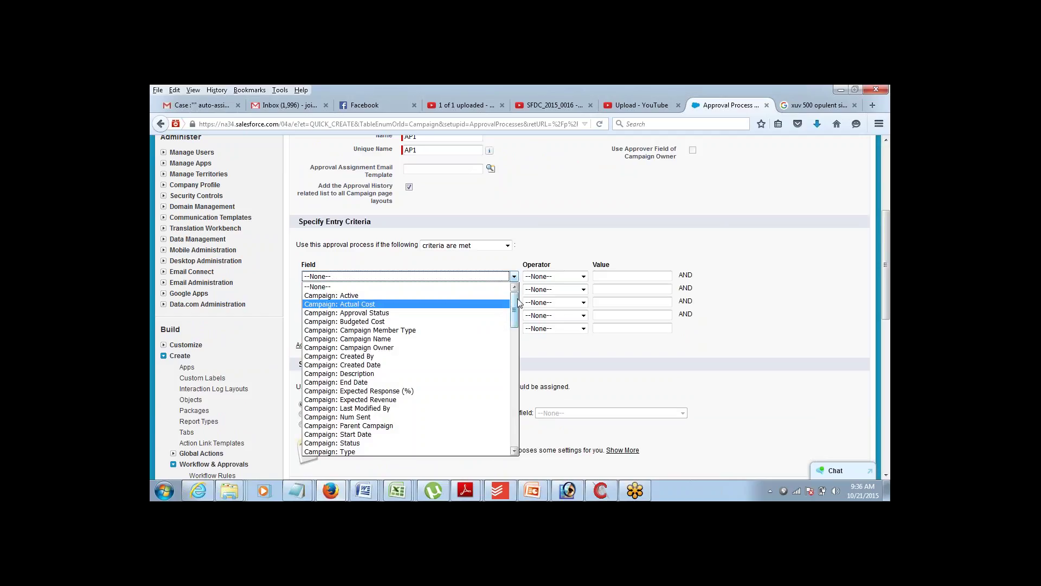
pyautogui.moveTo(520, 304)
pyautogui.mouseDown()
pyautogui.moveTo(517, 337)
pyautogui.moveTo(516, 298)
pyautogui.mouseUp()
pyautogui.click(407, 321)
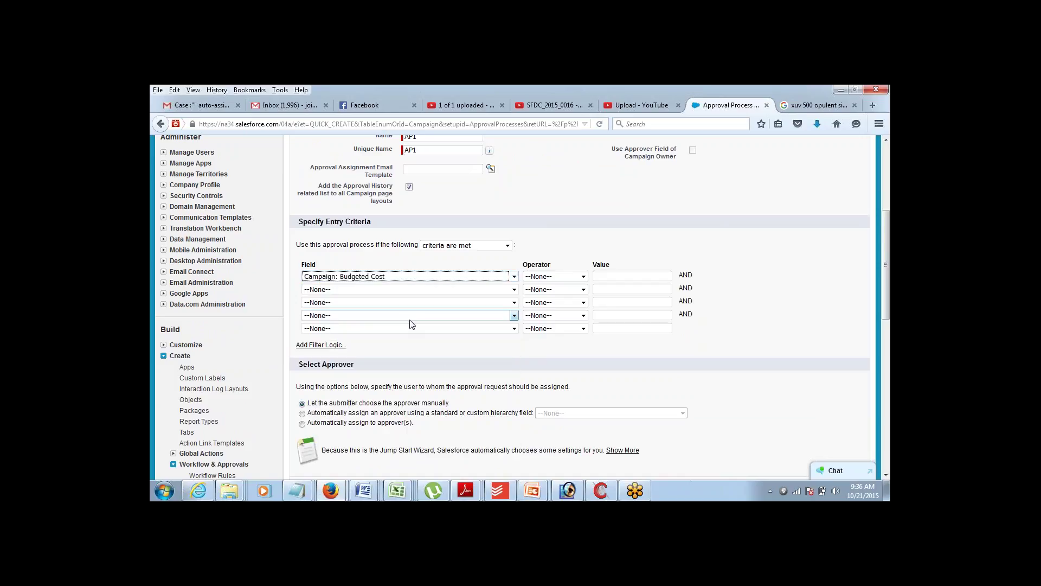
pyautogui.click(571, 277)
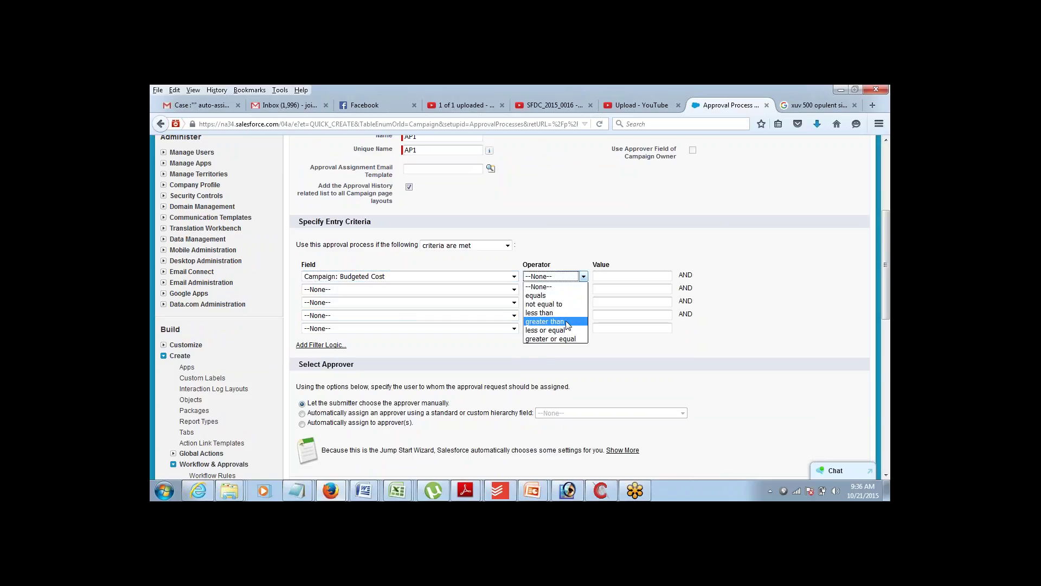
pyautogui.click(568, 321)
pyautogui.click(617, 275)
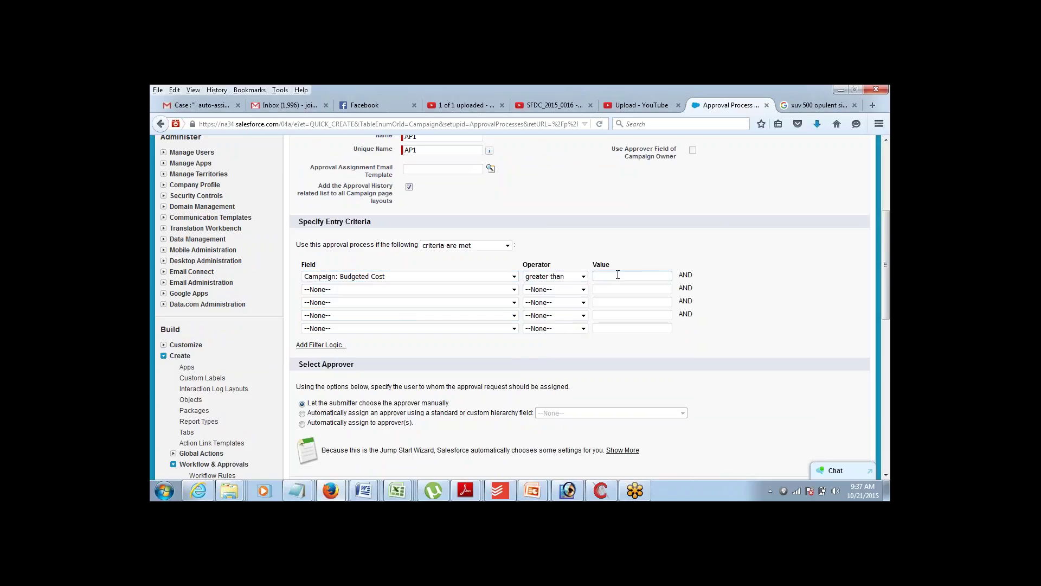
pyautogui.write('1000')
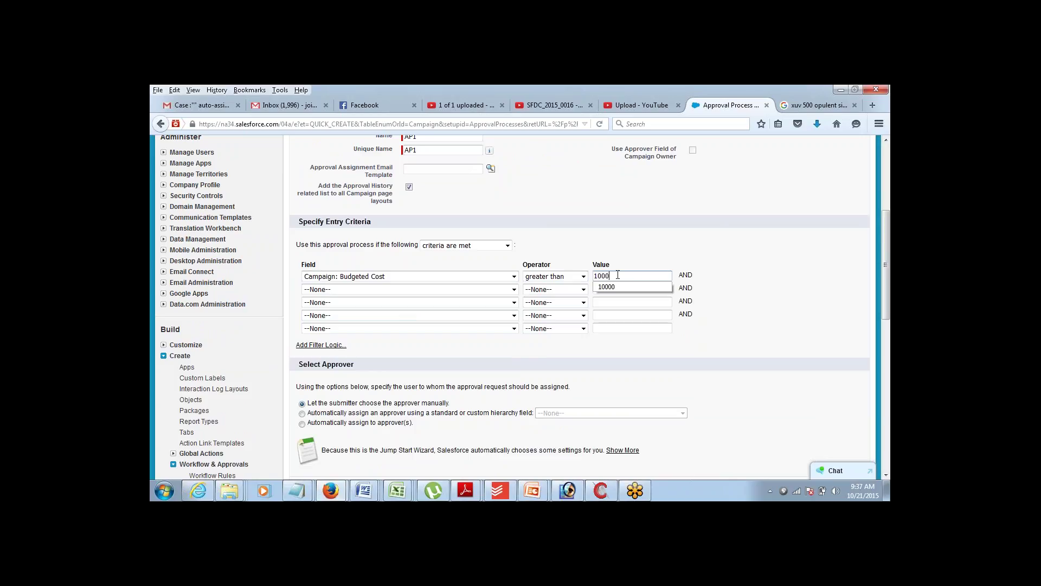
pyautogui.write('00')
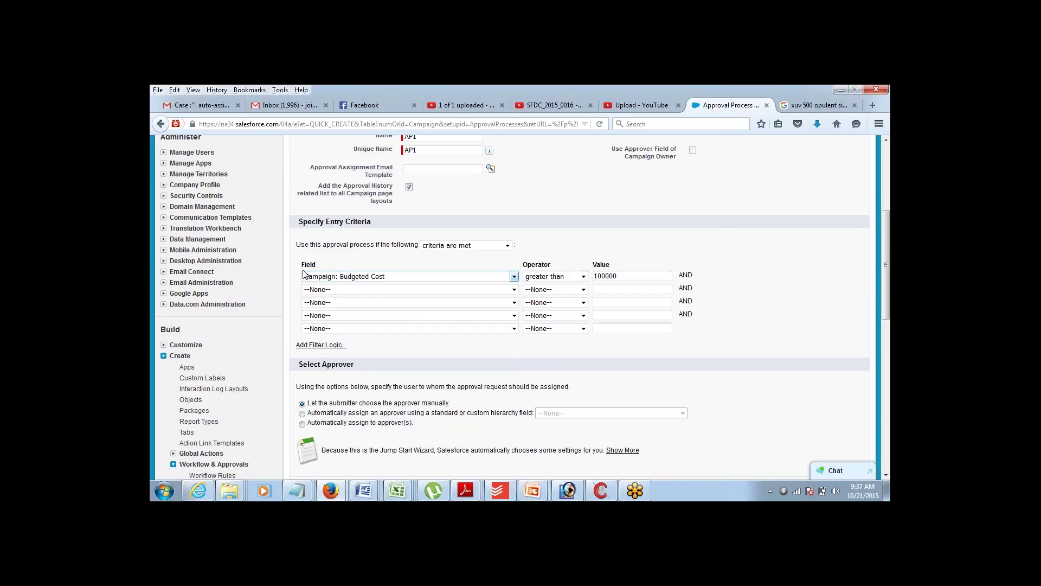
pyautogui.moveTo(301, 265); pyautogui.dragTo(333, 265)
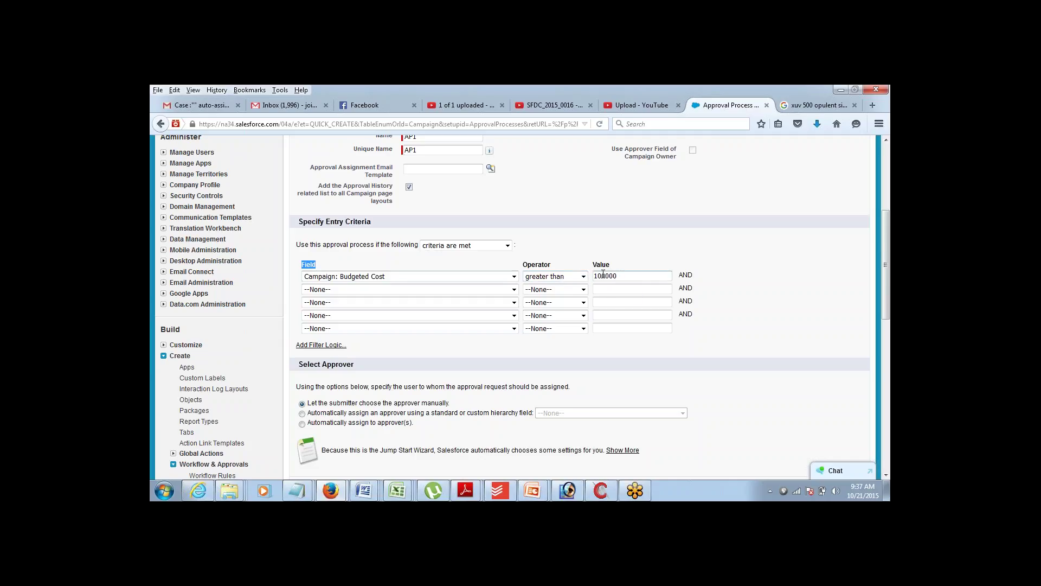
pyautogui.click(605, 276)
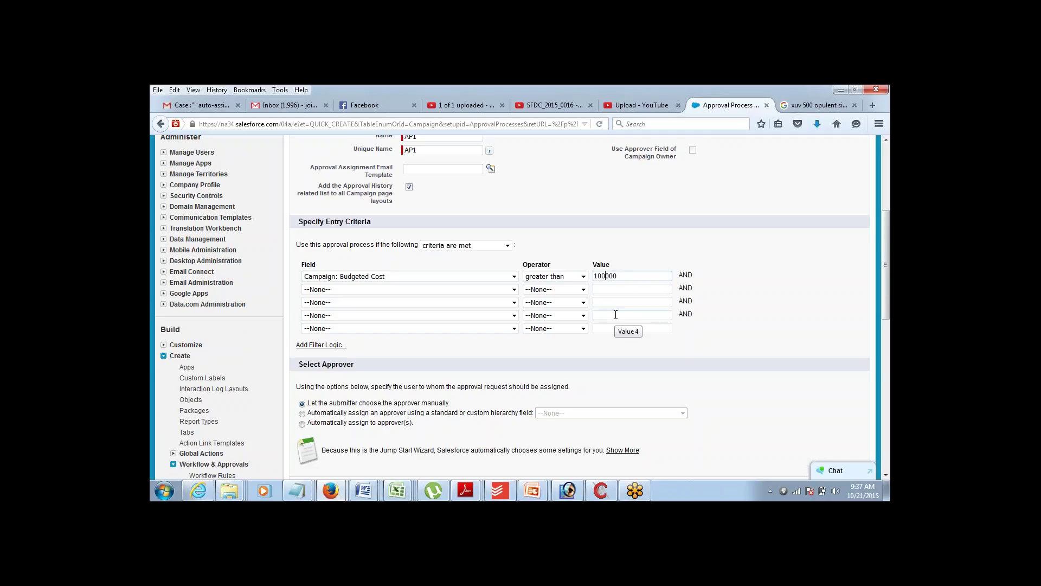
pyautogui.click(886, 476)
pyautogui.click(887, 475)
pyautogui.click(887, 475)
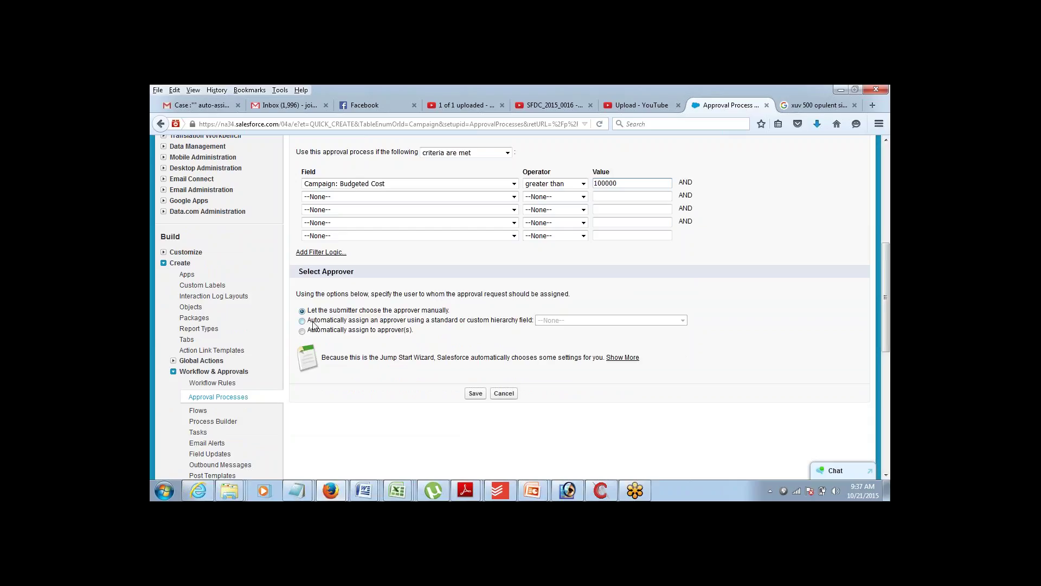
# - Finish the 100000 criterion and inspect the hierarchy-field approver option without changing it
pyautogui.click(300, 271)
pyautogui.moveTo(302, 271); pyautogui.dragTo(353, 271)
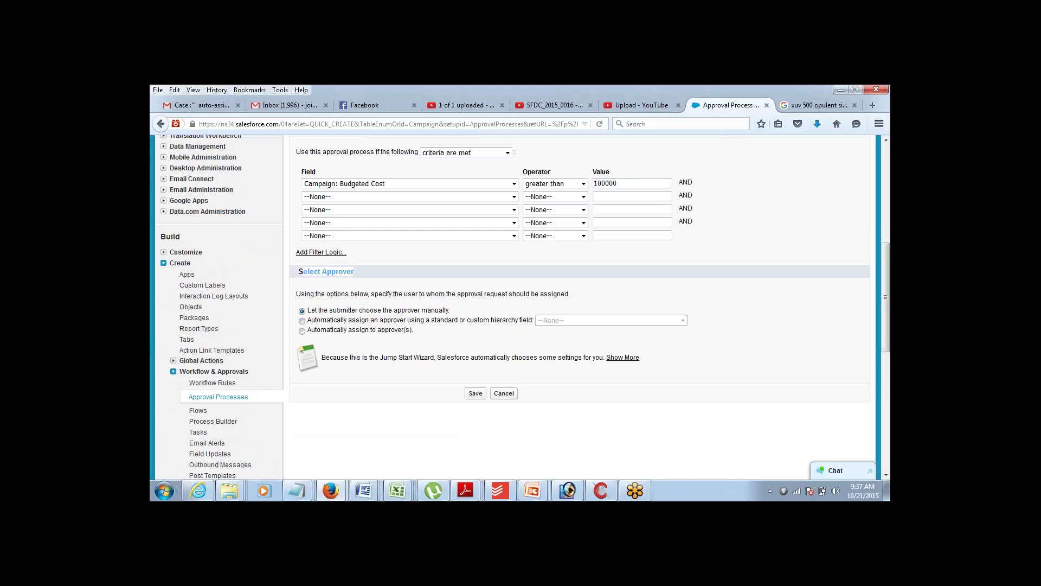
pyautogui.click(357, 275)
pyautogui.moveTo(309, 314); pyautogui.dragTo(414, 318)
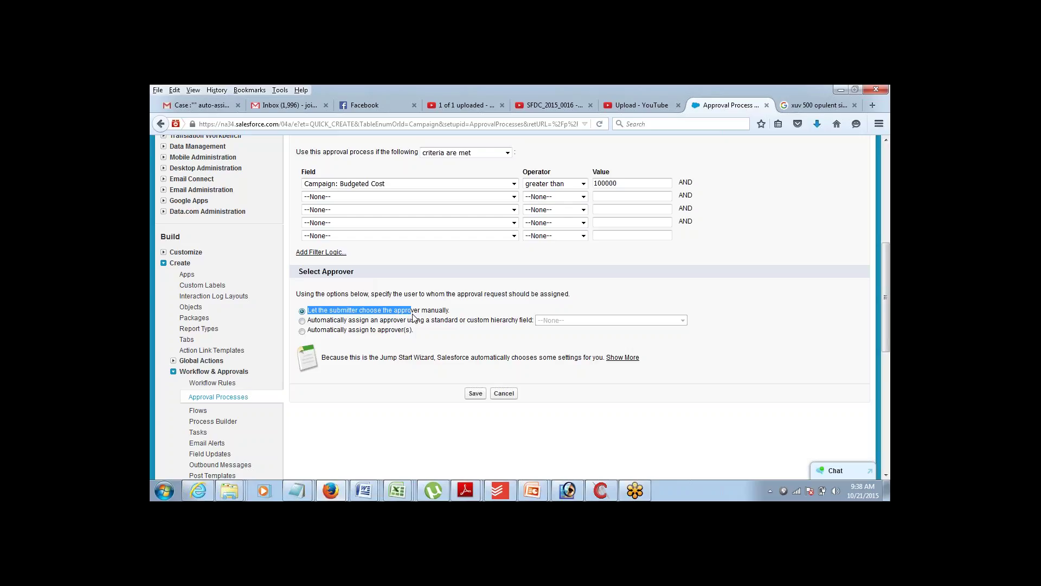
pyautogui.click(303, 322)
pyautogui.click(547, 322)
pyautogui.click(549, 325)
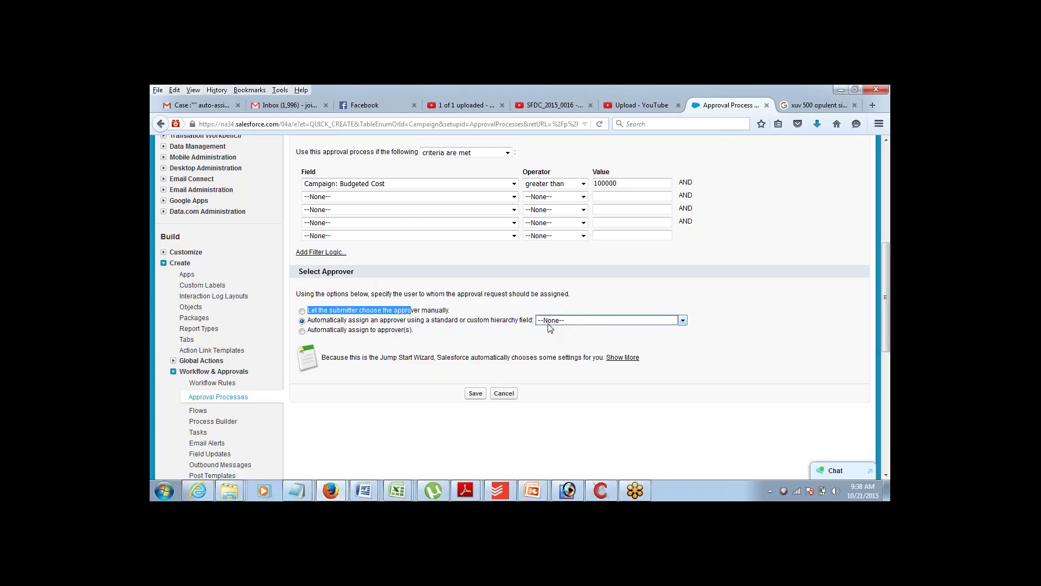
# - Auto-assign approval requests to a user chosen from recent users, and save AP1
pyautogui.click(302, 331)
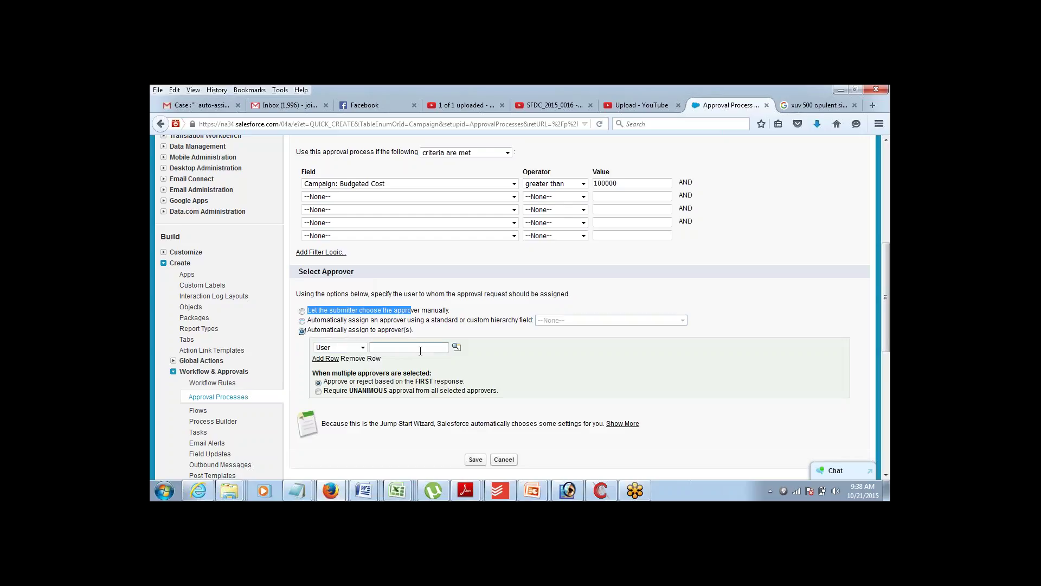
pyautogui.click(457, 346)
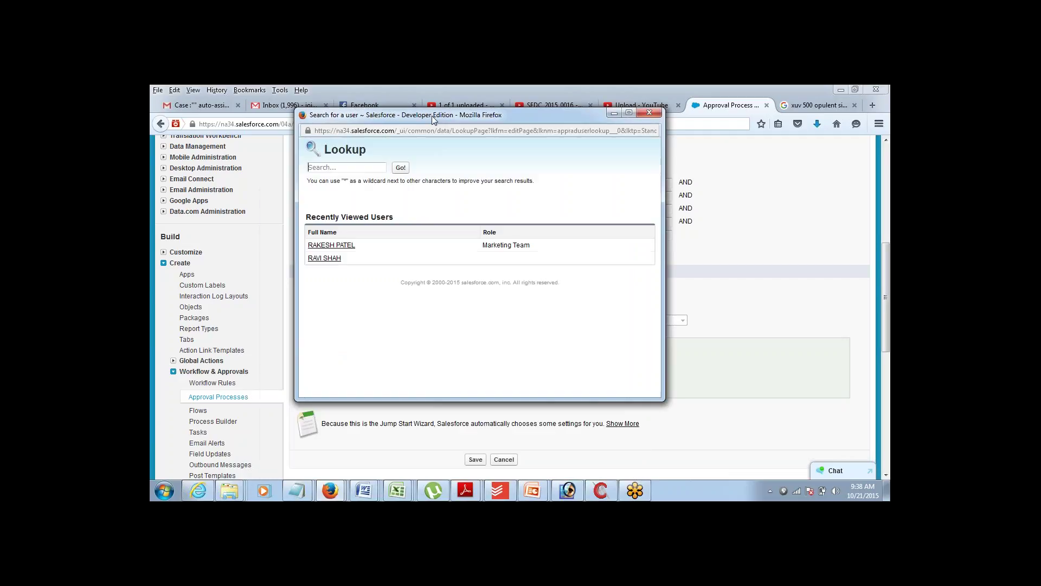
pyautogui.click(329, 259)
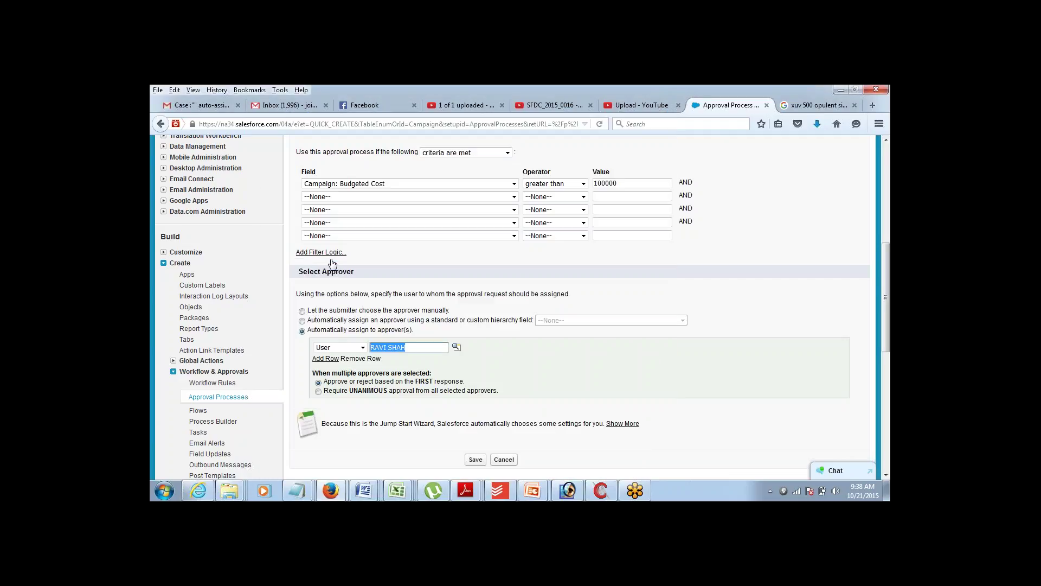
pyautogui.click(483, 354)
pyautogui.click(886, 475)
pyautogui.scroll(-3, 886, 475)
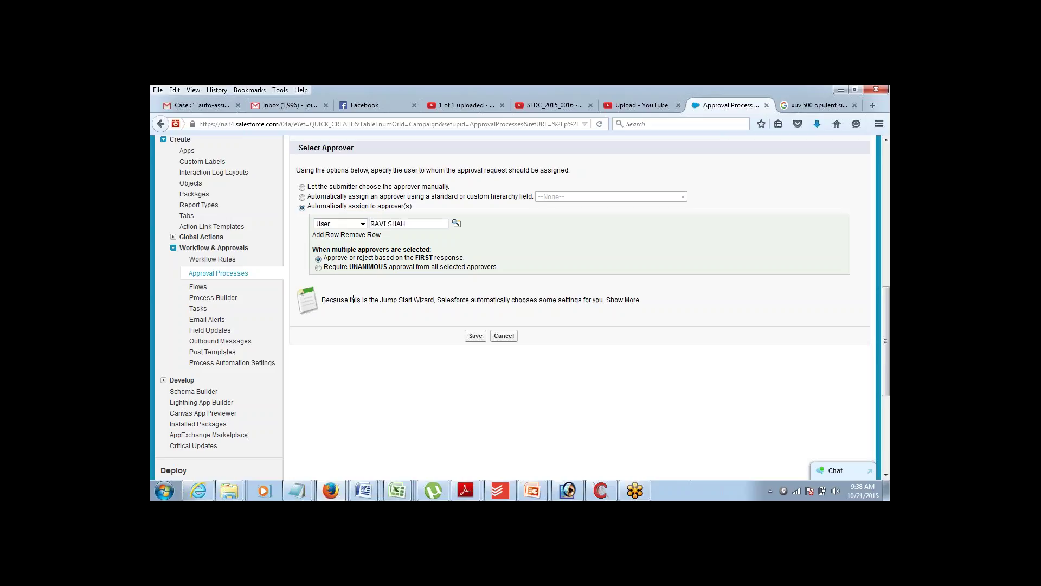
pyautogui.click(476, 336)
# - Dismiss the activation reminder and view AP1's detail page down to its Approval Steps
pyautogui.click(624, 285)
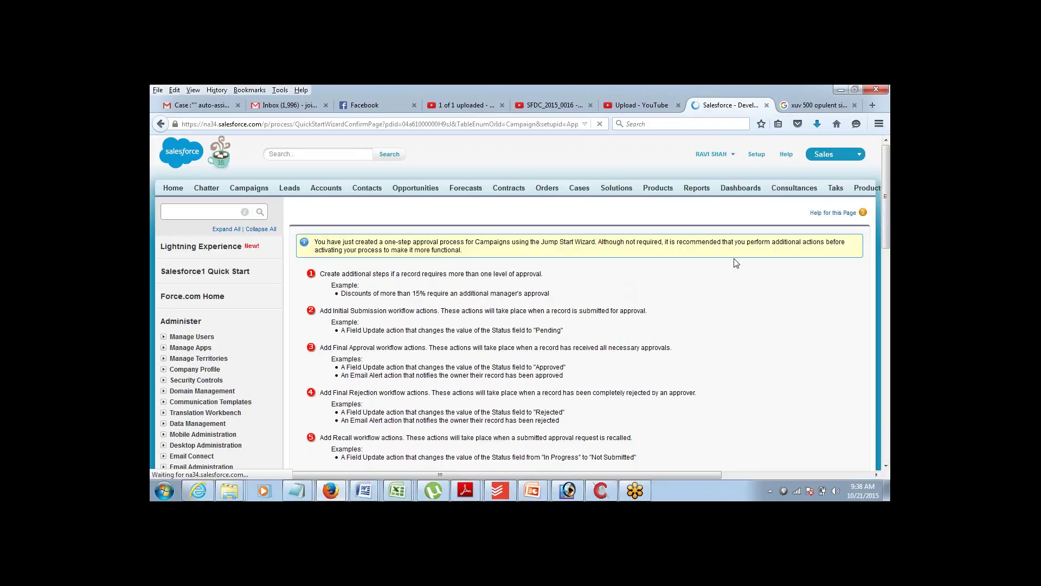
pyautogui.scroll(-2, 877, 242)
pyautogui.scroll(-5, 877, 242)
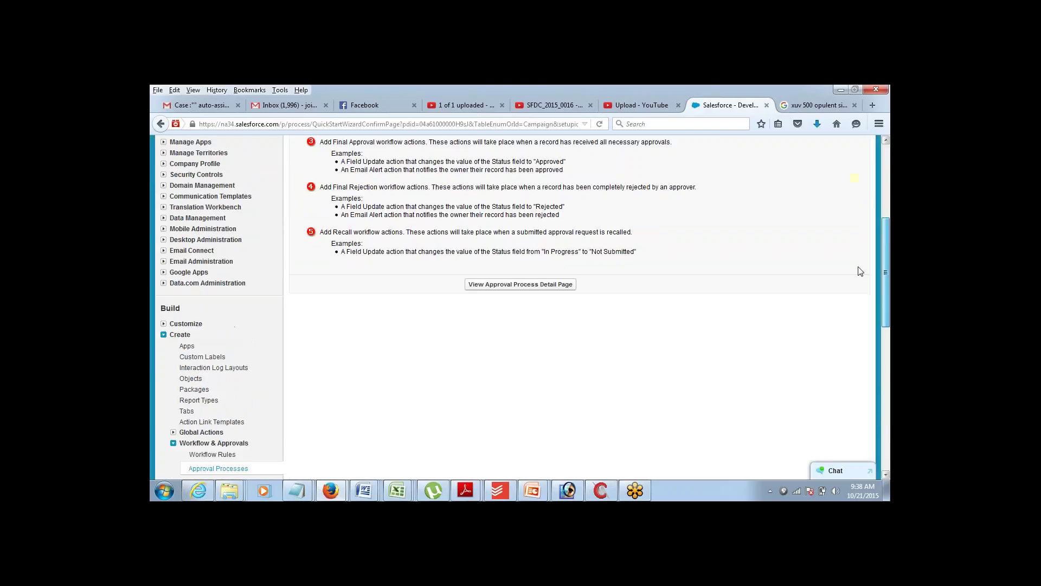
pyautogui.click(554, 285)
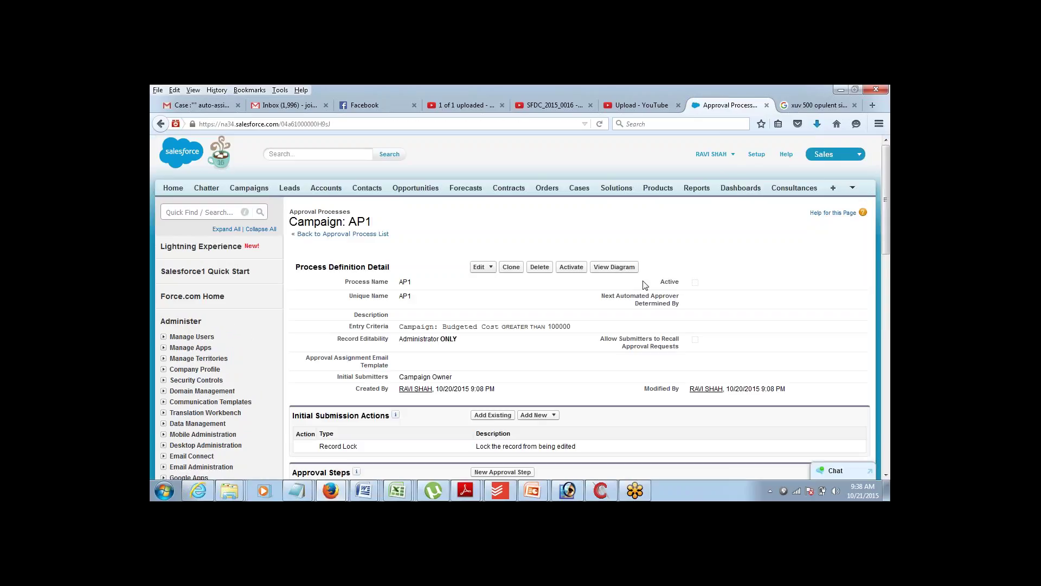
pyautogui.scroll(-6, 848, 253)
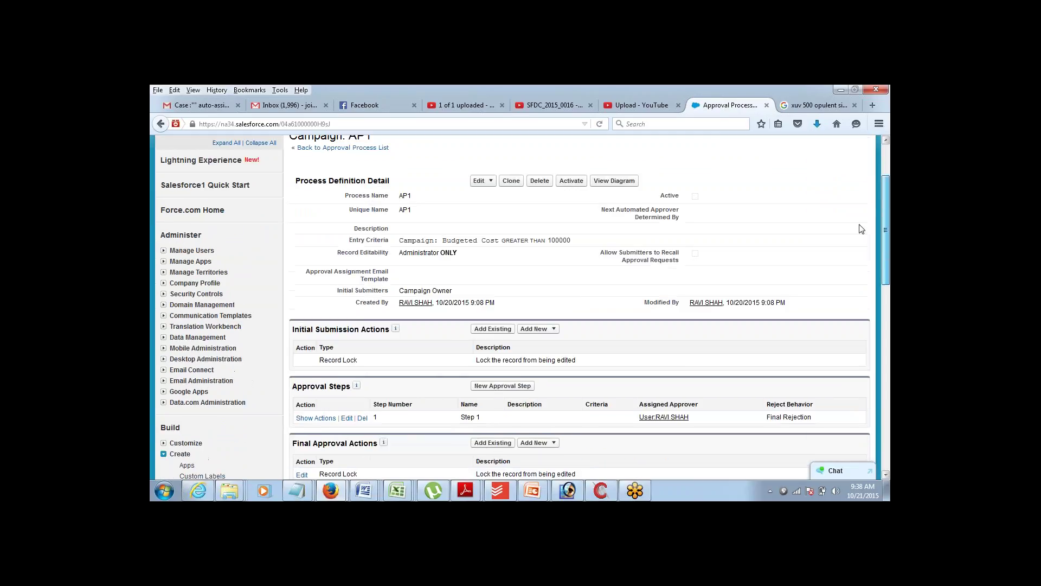
pyautogui.scroll(-2, 848, 254)
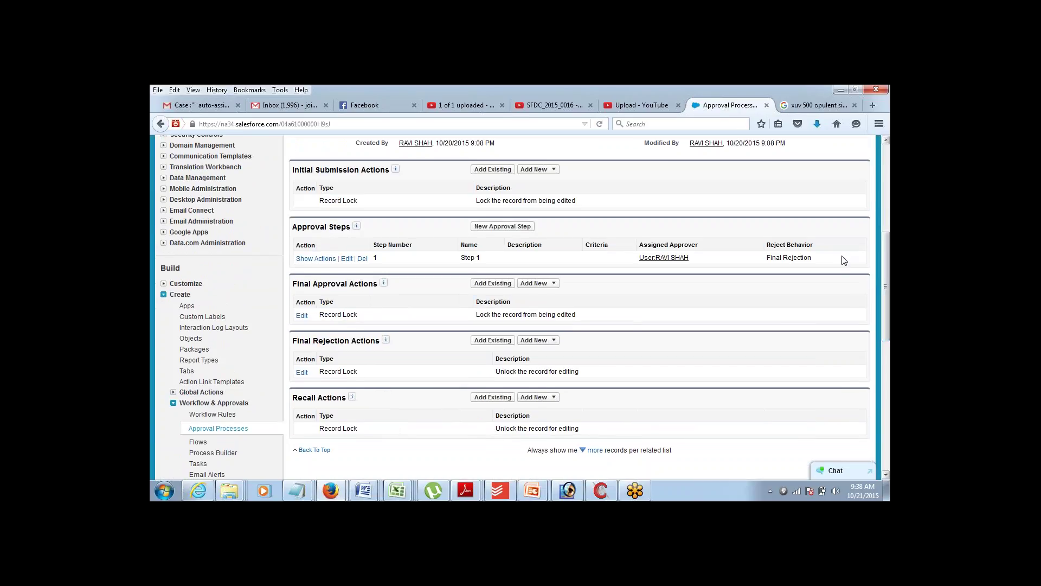
pyautogui.moveTo(302, 490)
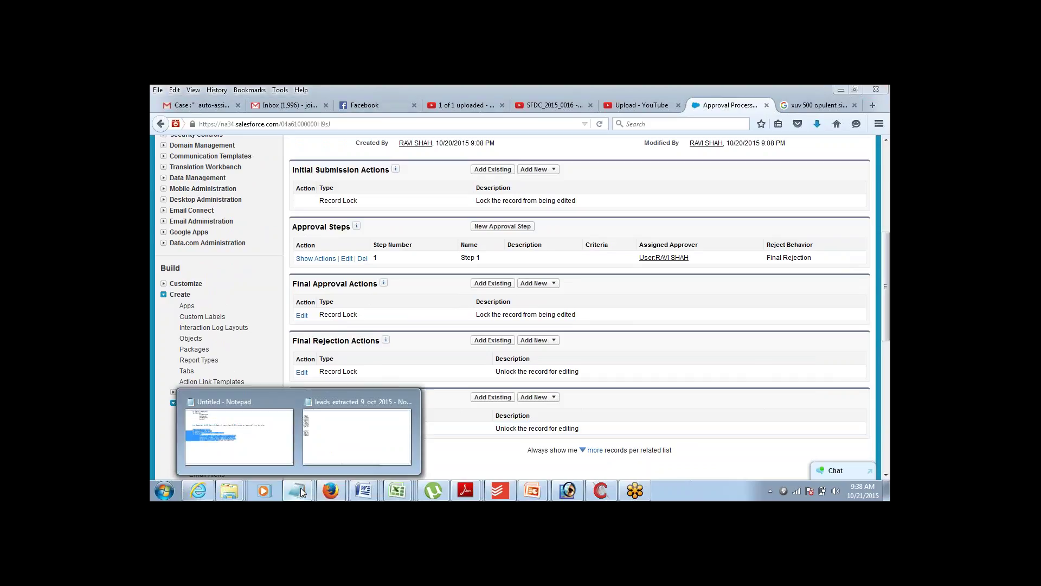
pyautogui.click(271, 444)
pyautogui.click(333, 313)
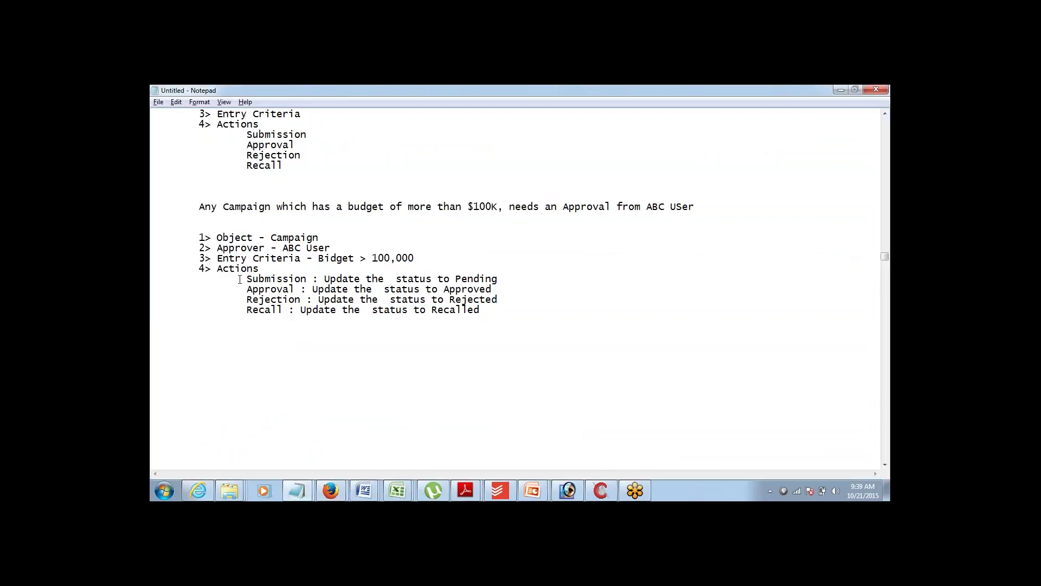
pyautogui.moveTo(241, 281); pyautogui.dragTo(330, 320)
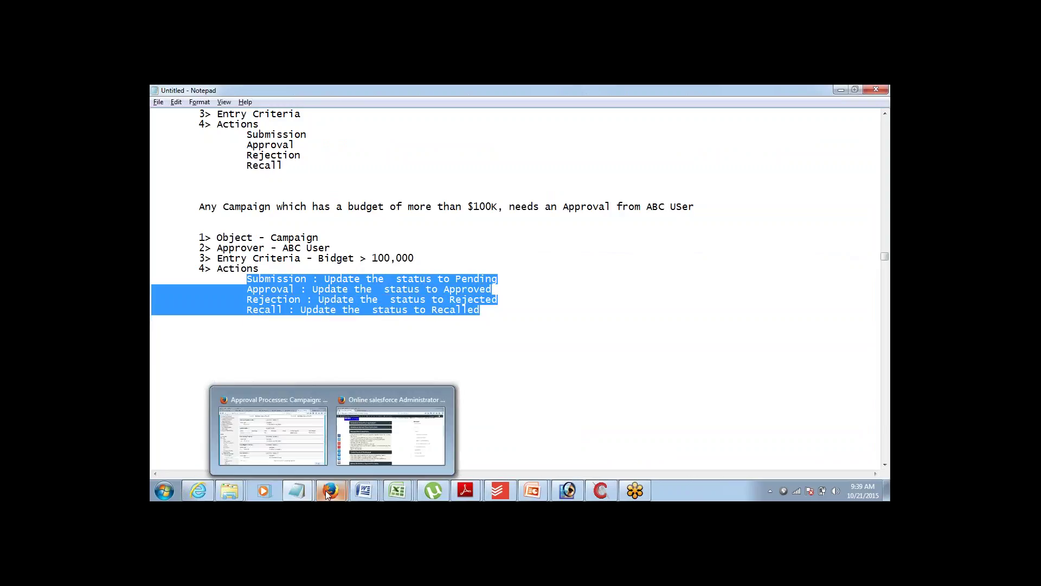
pyautogui.click(273, 429)
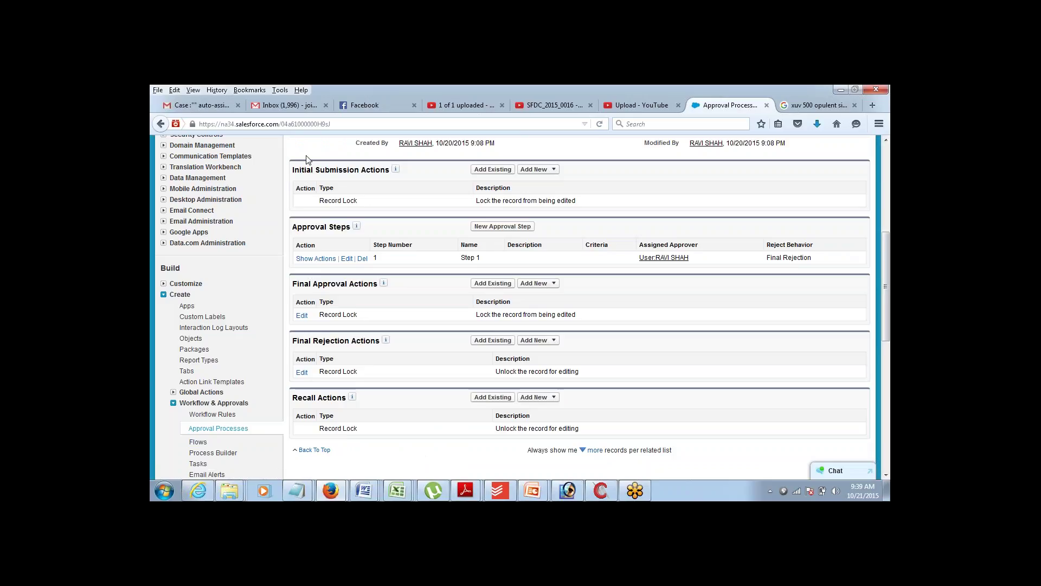
# - Point out the Initial Submission, Final Approval, Final Rejection and Recall Actions sections, then bring up Add New for initial submission
pyautogui.moveTo(294, 170); pyautogui.dragTo(380, 175)
pyautogui.click(296, 283)
pyautogui.moveTo(293, 283); pyautogui.dragTo(364, 284)
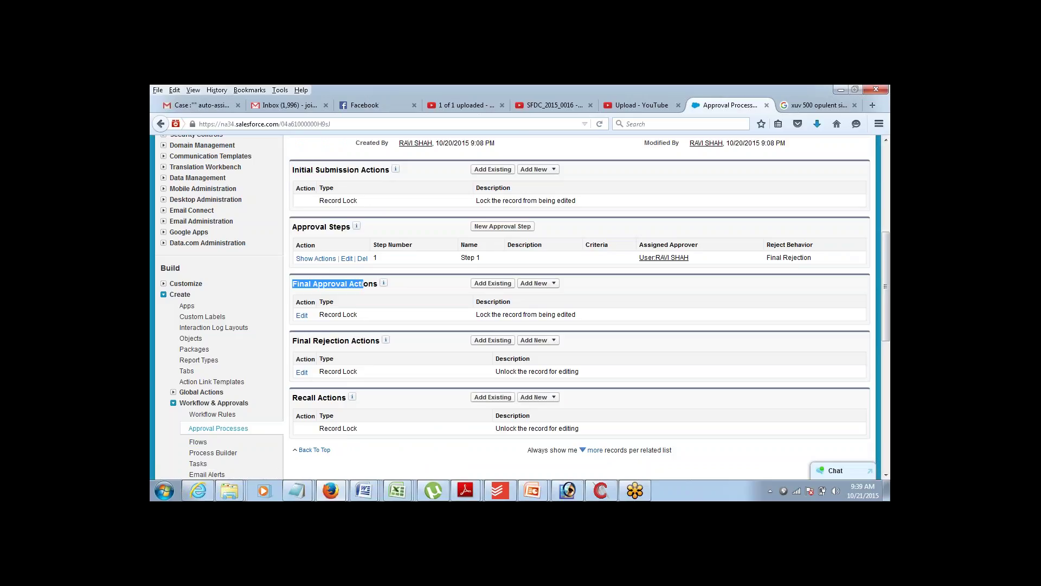
pyautogui.moveTo(293, 342); pyautogui.dragTo(358, 338)
pyautogui.moveTo(297, 397); pyautogui.dragTo(331, 398)
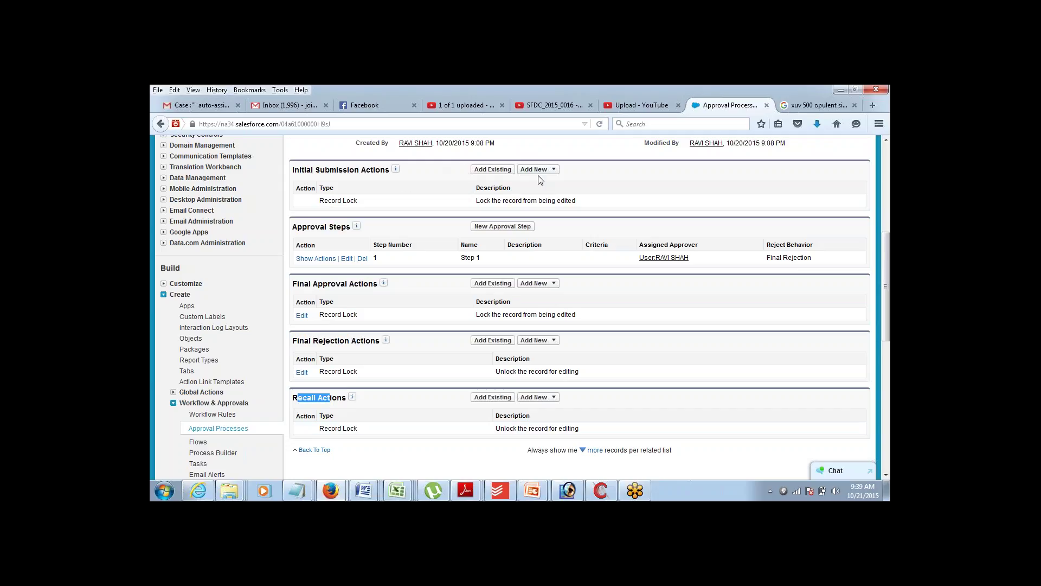
pyautogui.click(558, 171)
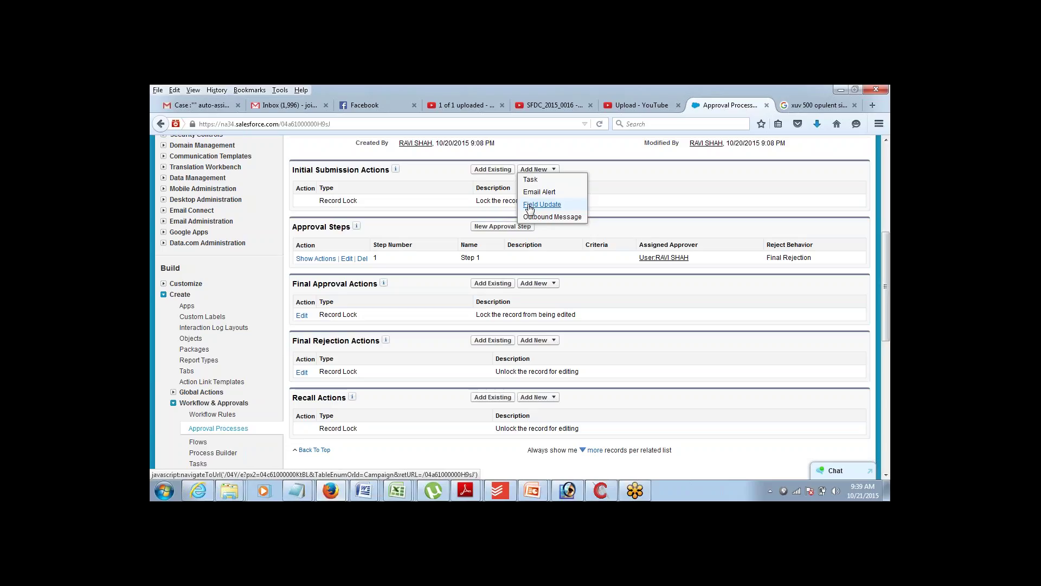
# - Create initial submission field update a1 that sets Approval Status to Pending
pyautogui.click(530, 208)
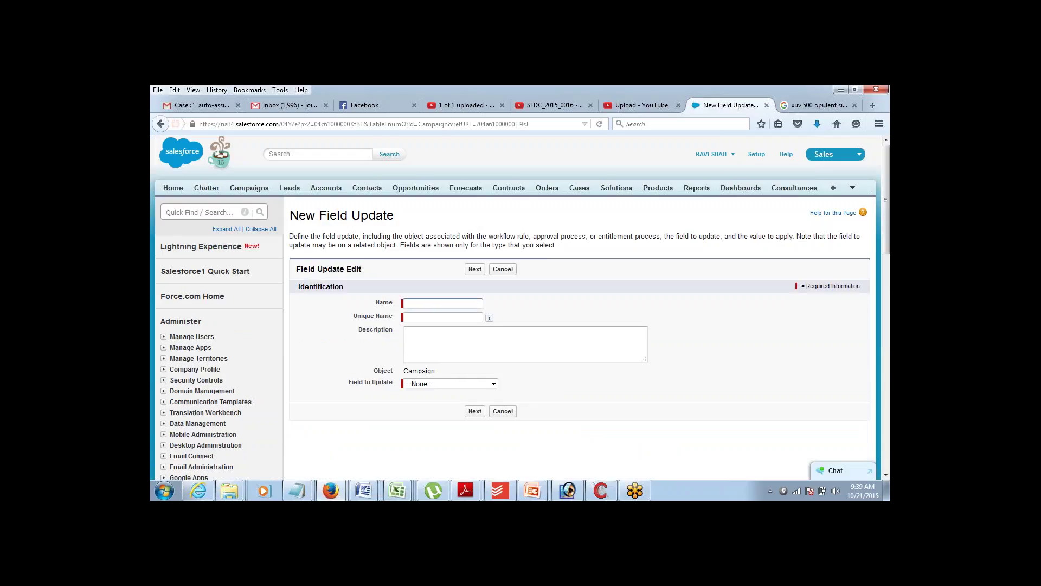
pyautogui.write('a1')
pyautogui.press('Tab')
pyautogui.click(493, 383)
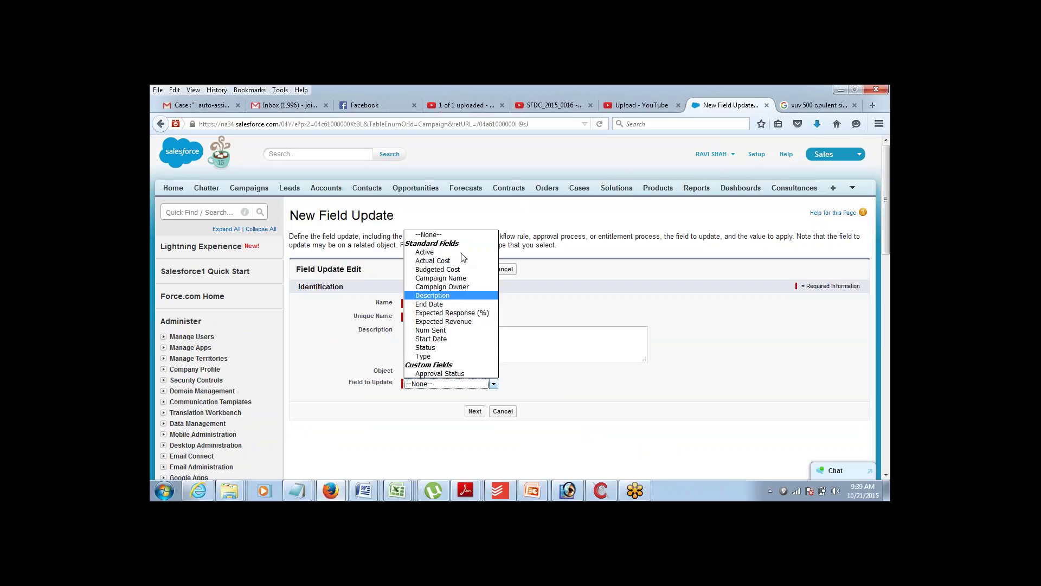
pyautogui.click(445, 374)
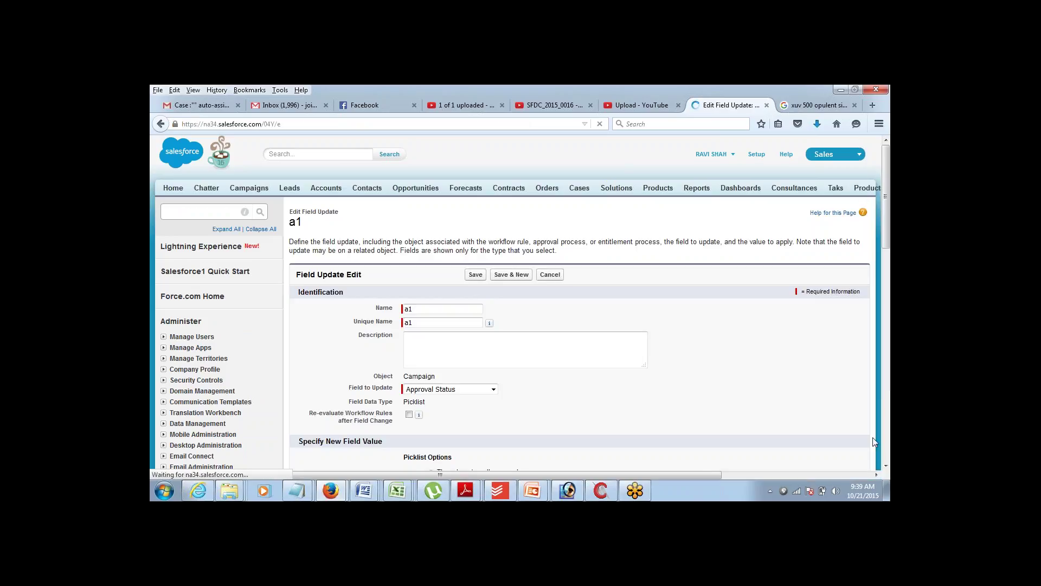
pyautogui.scroll(-5, 886, 476)
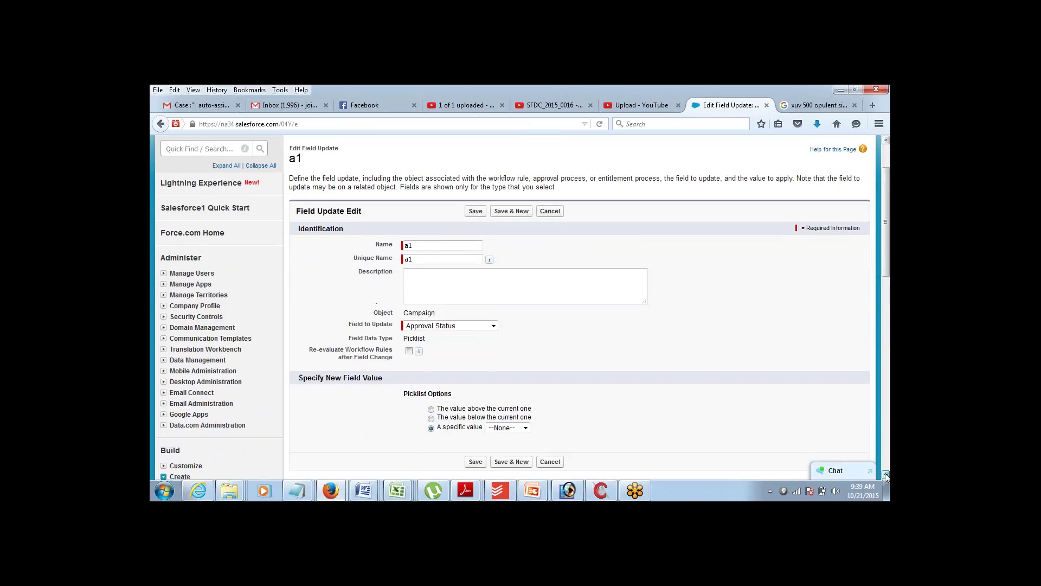
pyautogui.click(512, 334)
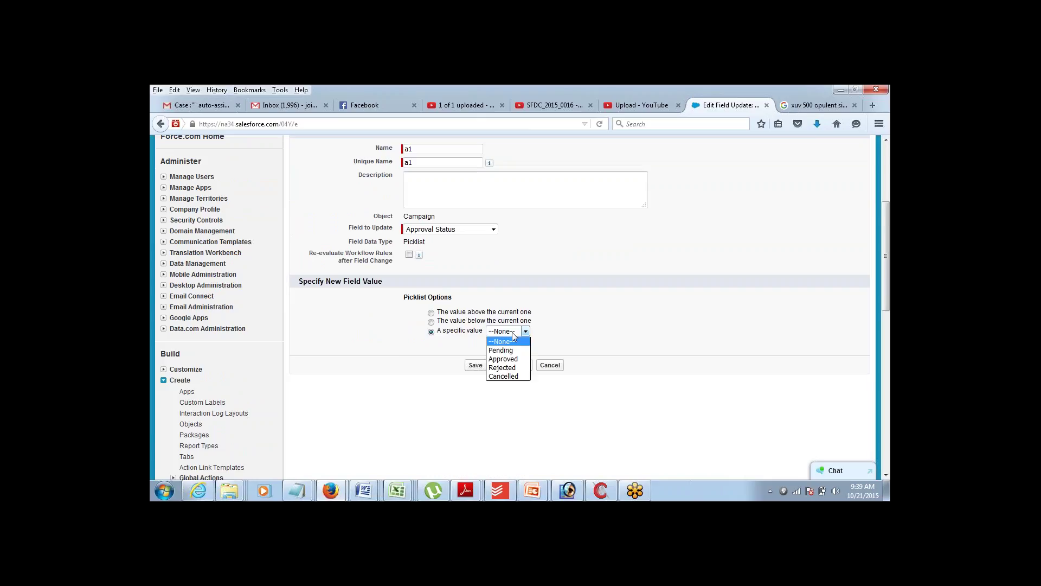
pyautogui.click(512, 353)
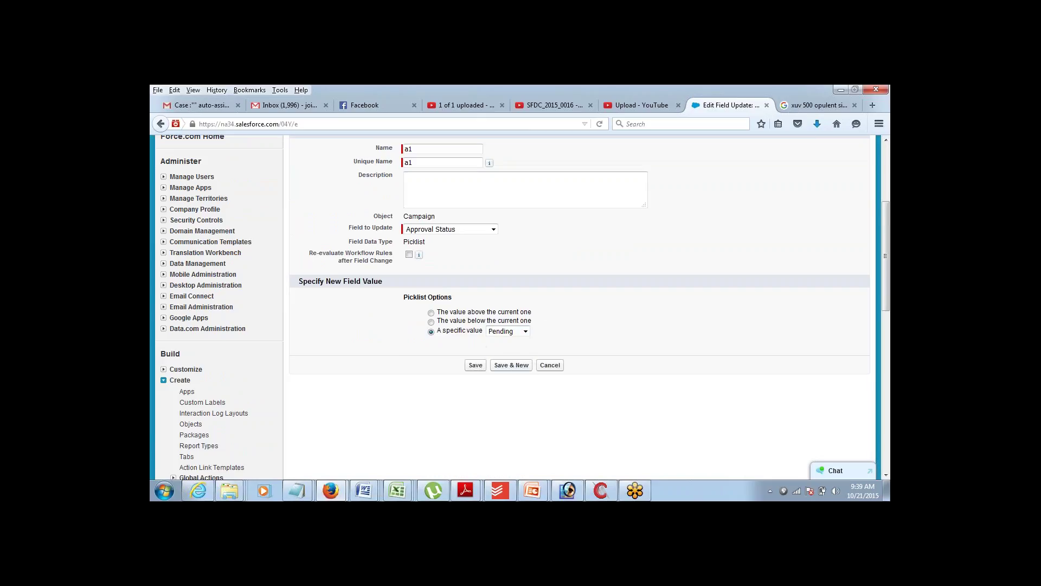
pyautogui.click(476, 365)
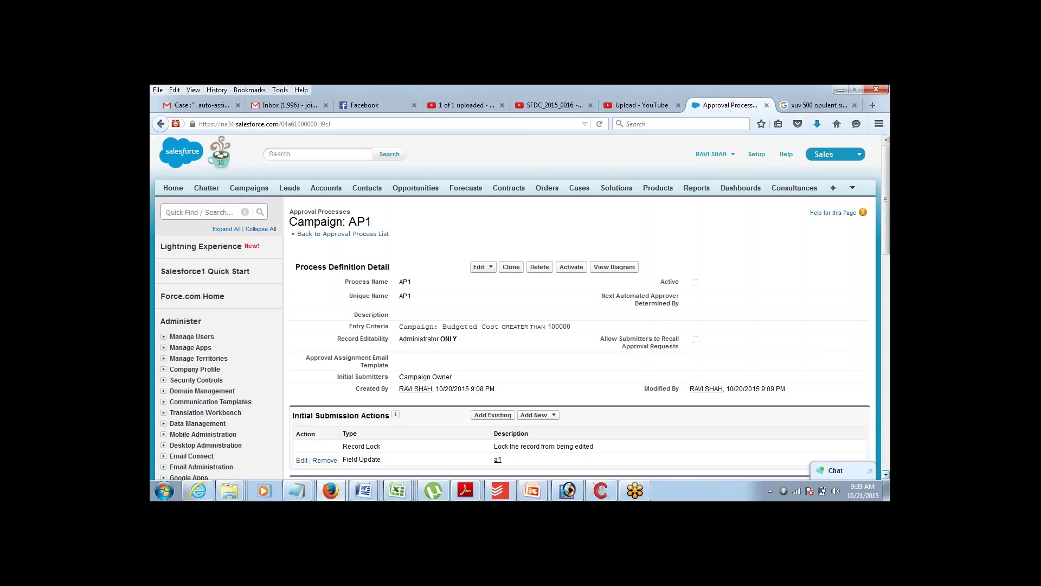
# - Scroll the AP1 page and bring up the Add New choices under Final Approval Actions
pyautogui.click(886, 475)
pyautogui.scroll(-7, 887, 477)
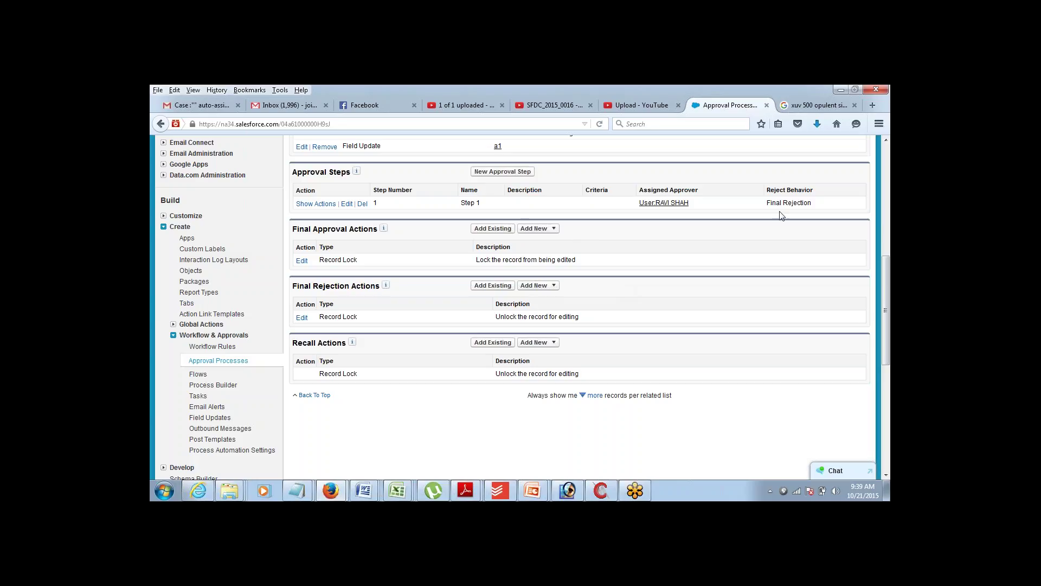
pyautogui.scroll(2, 887, 148)
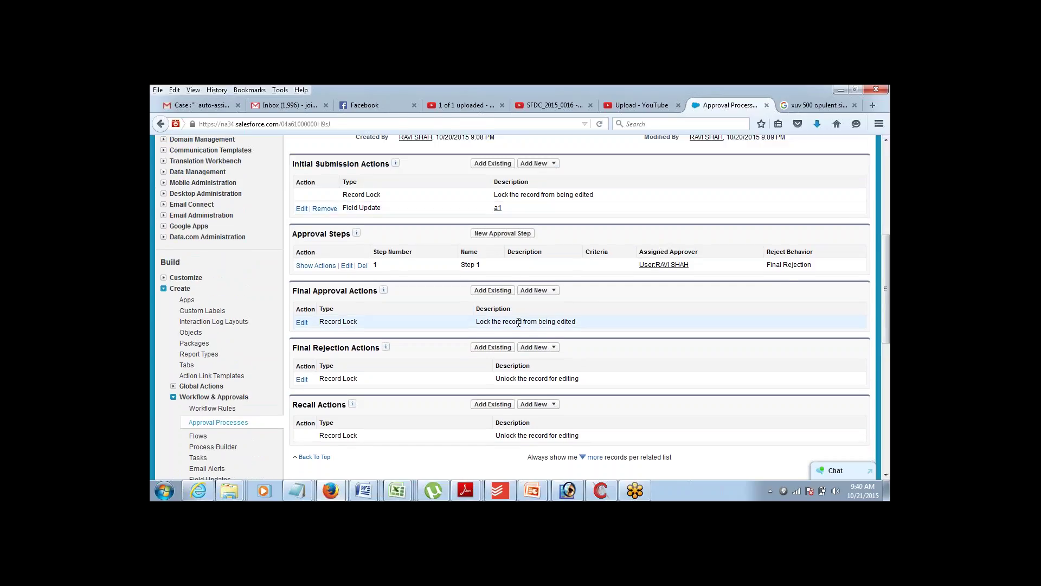
pyautogui.click(553, 291)
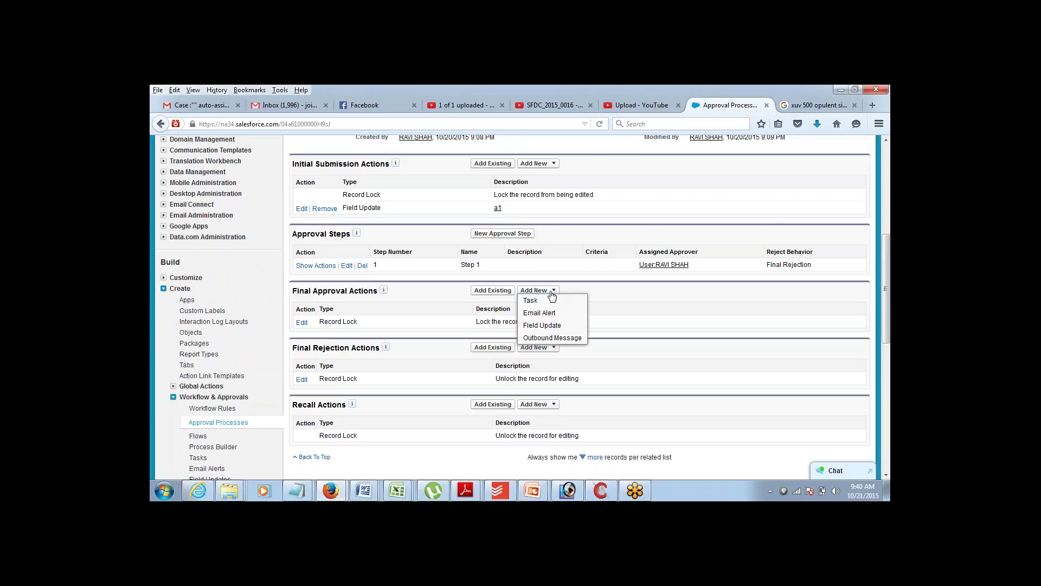
# - Create final approval field update a2 that sets Approval Status to Approved
pyautogui.click(536, 326)
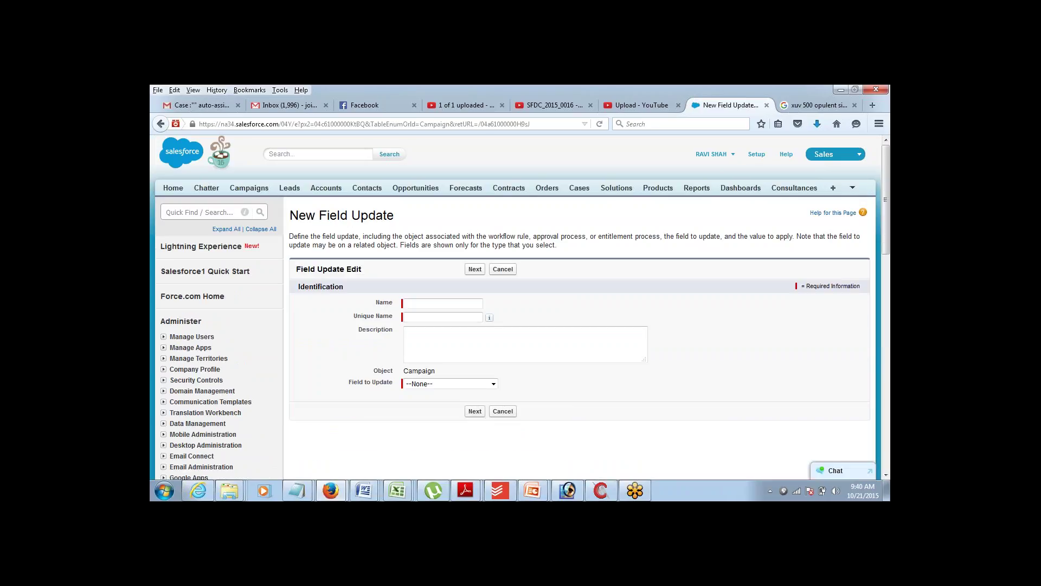
pyautogui.write('a2')
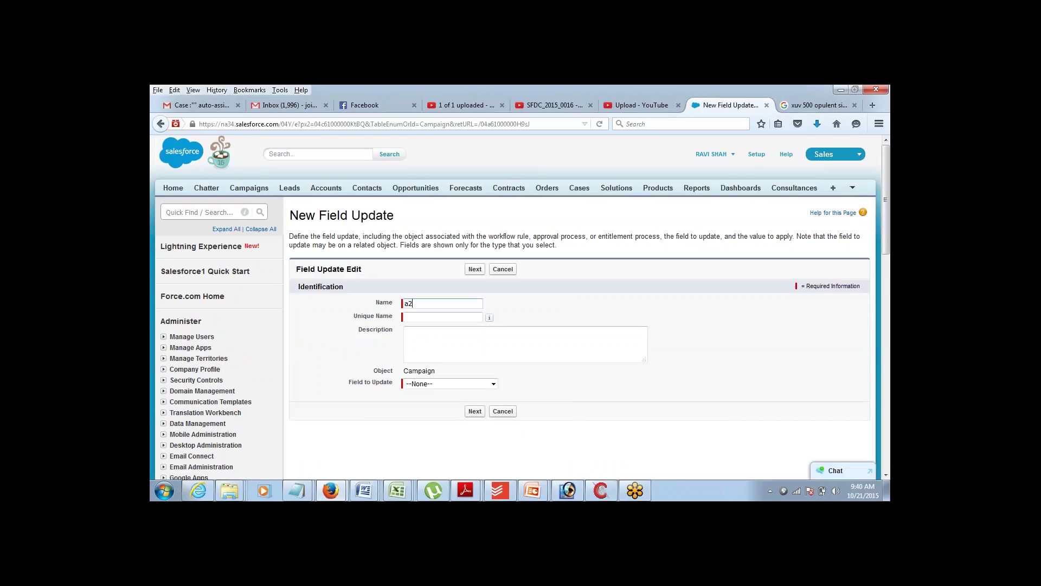
pyautogui.press('Tab')
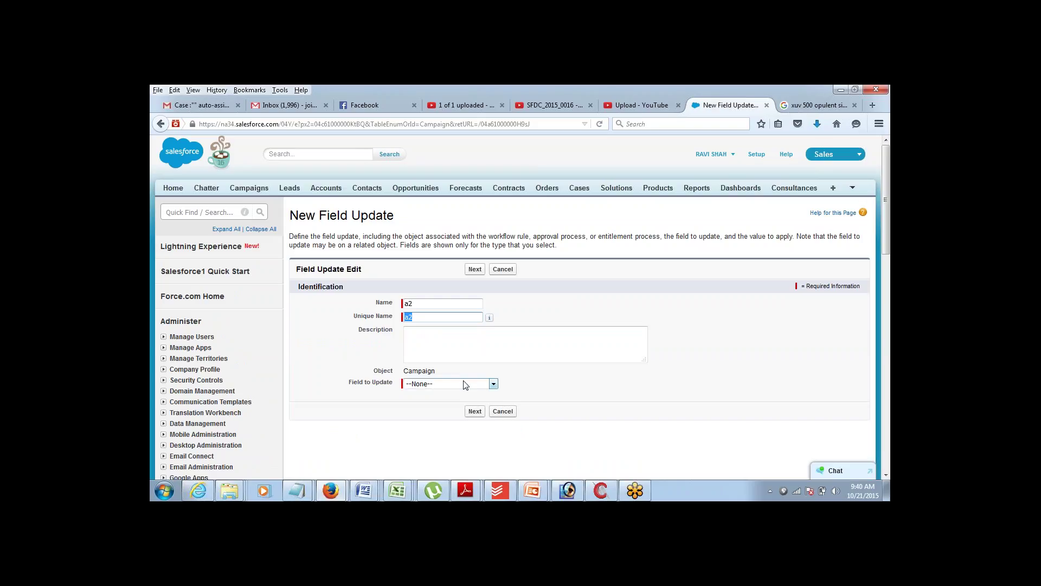
pyautogui.click(464, 384)
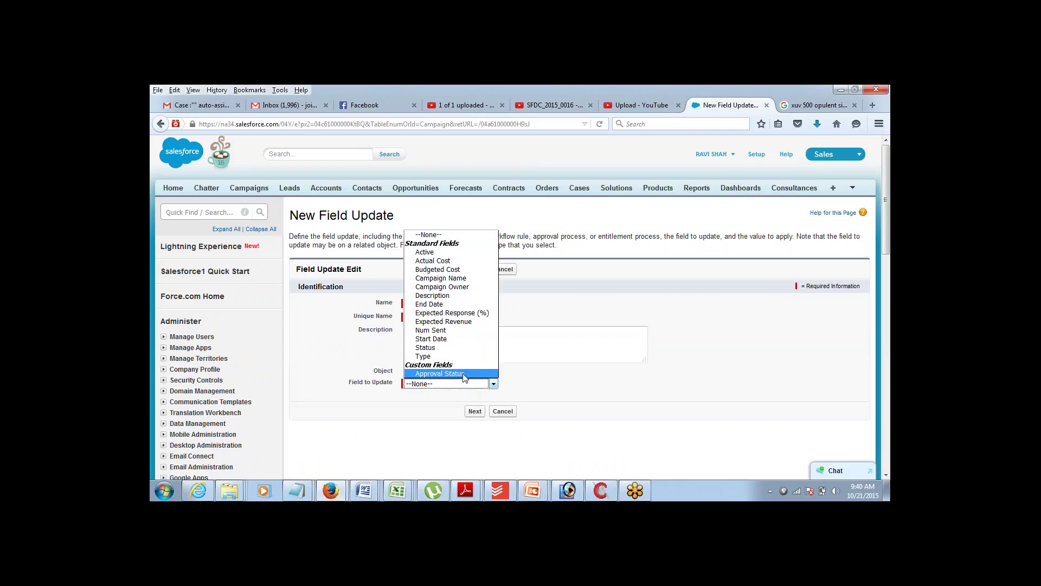
pyautogui.click(464, 374)
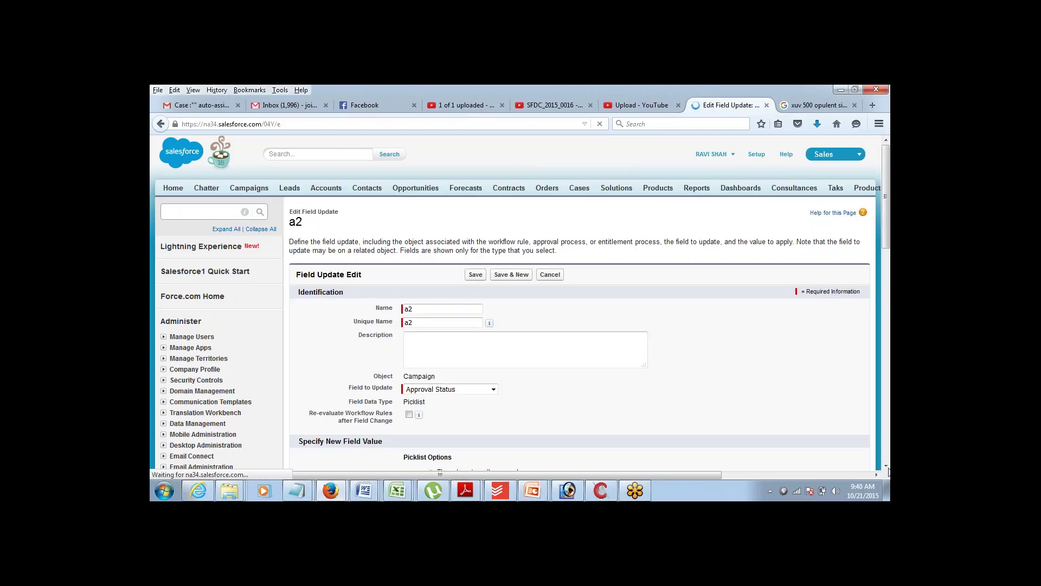
pyautogui.scroll(-20, 882, 158)
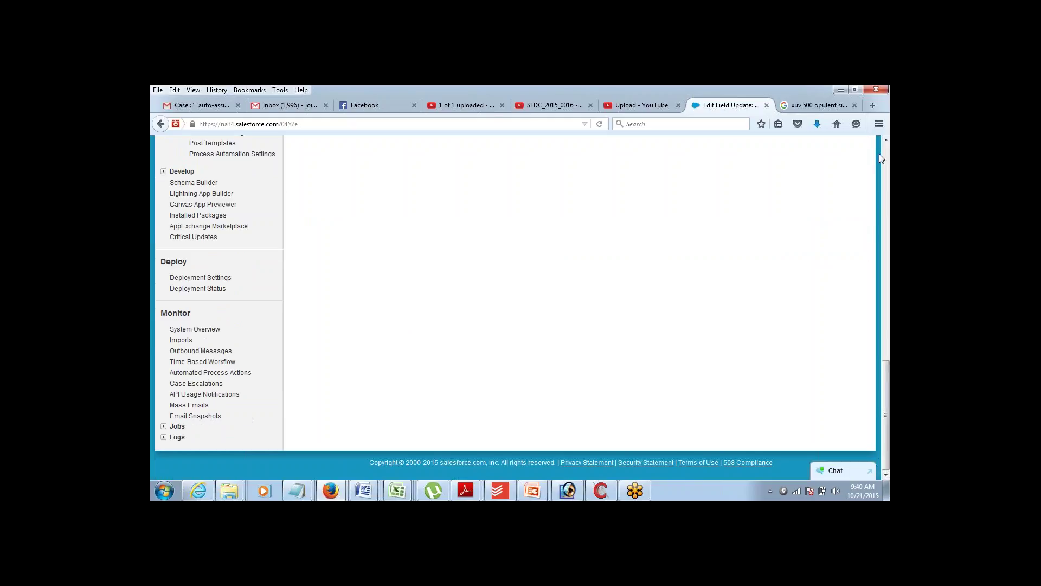
pyautogui.scroll(10, 886, 142)
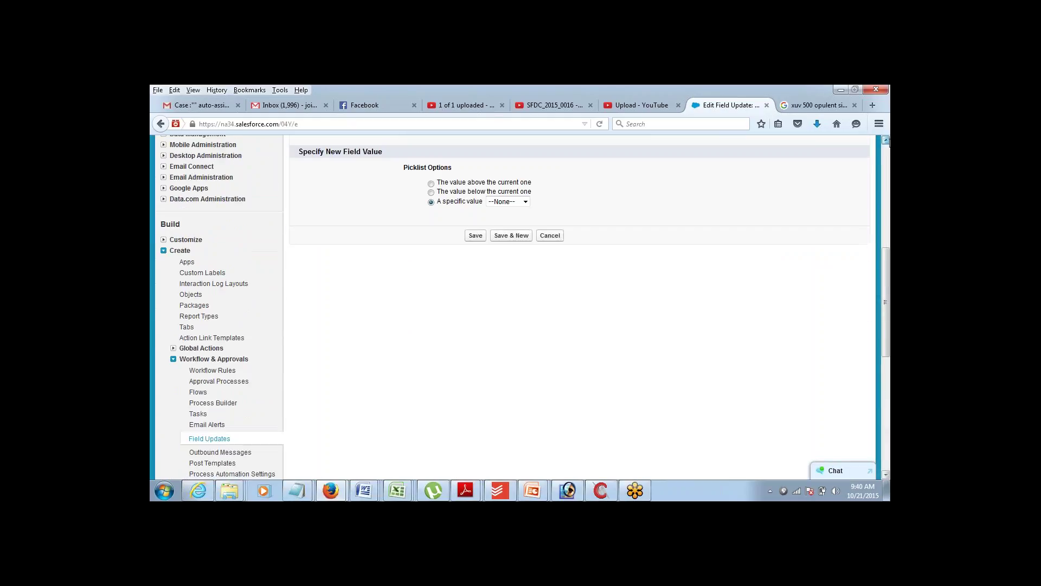
pyautogui.scroll(3, 885, 142)
pyautogui.click(515, 336)
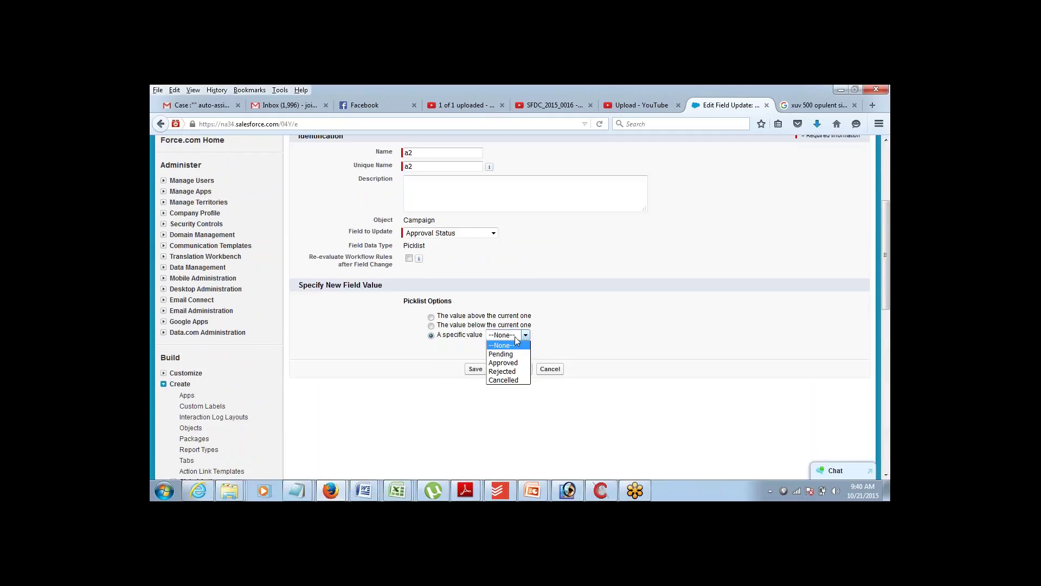
pyautogui.click(516, 363)
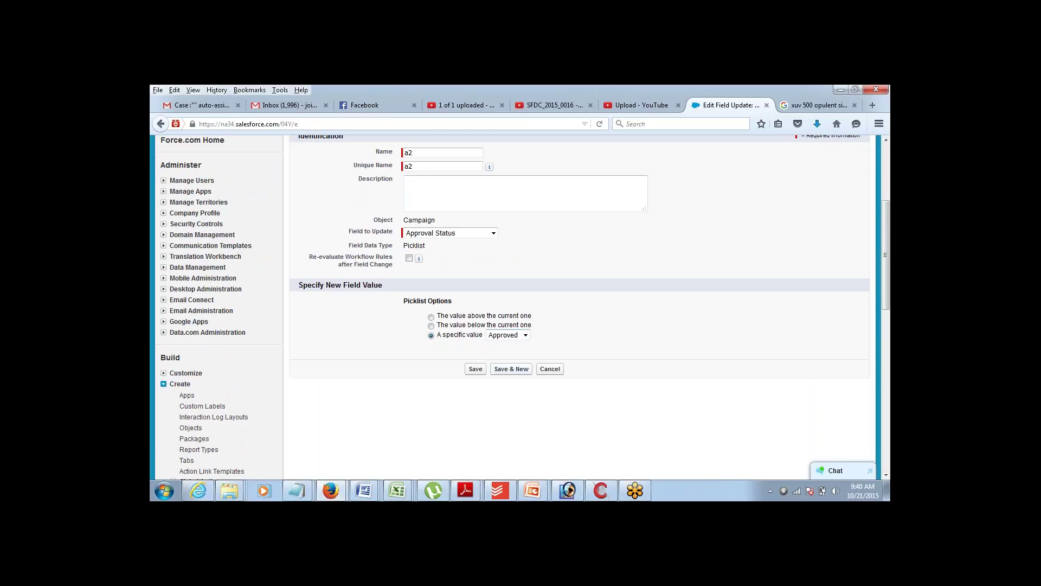
pyautogui.click(476, 371)
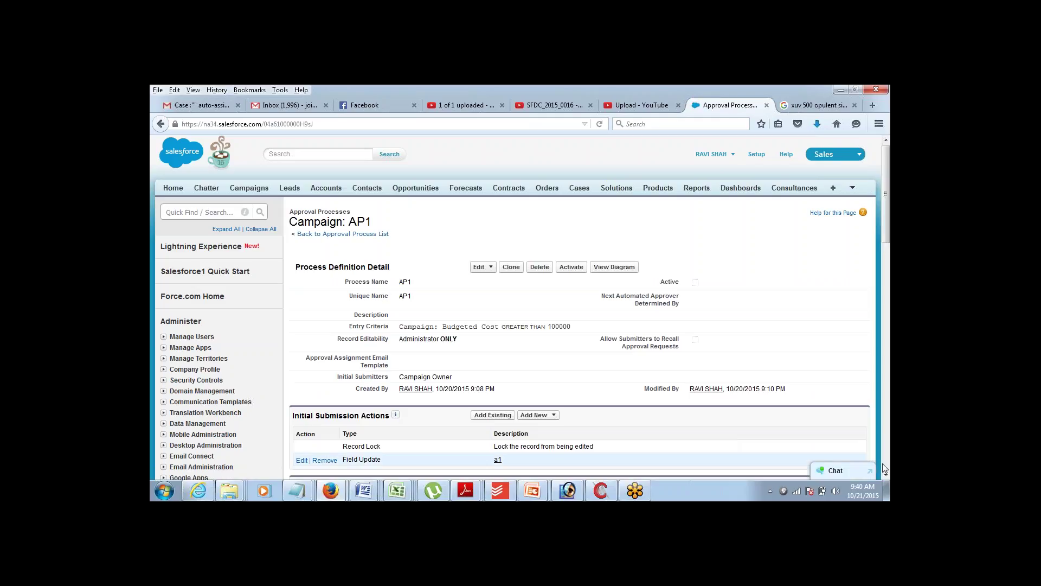
pyautogui.scroll(-10, 885, 475)
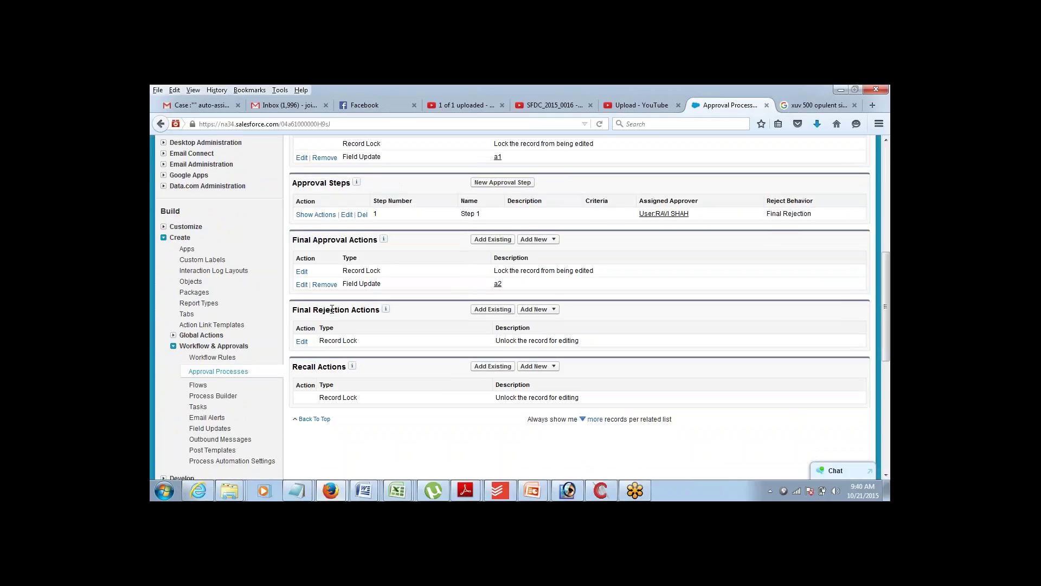
# - Add Field Update a3 under Final Rejection Actions, setting Approval Status to Rejected
pyautogui.click(555, 310)
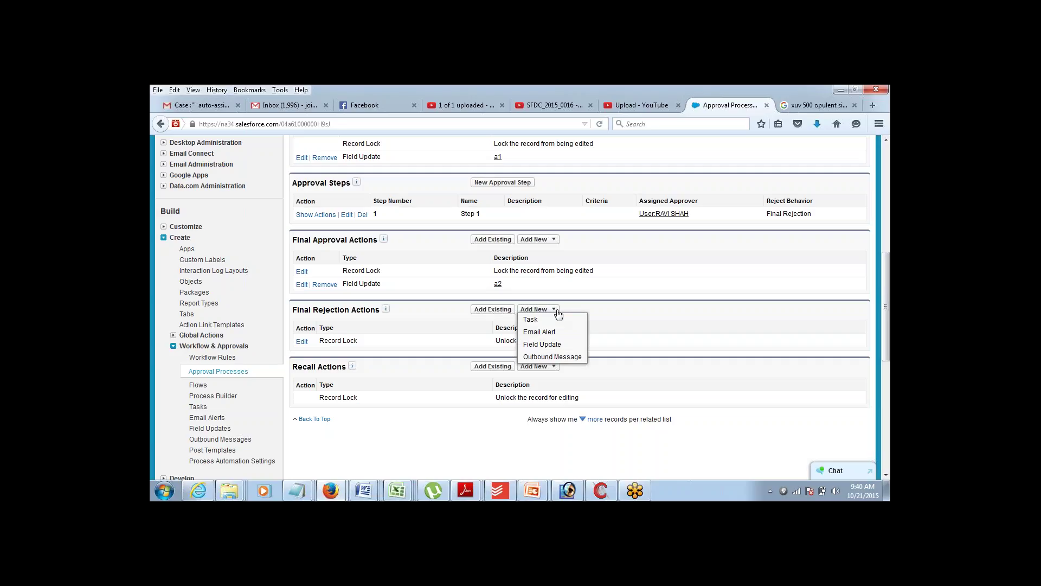
pyautogui.click(543, 344)
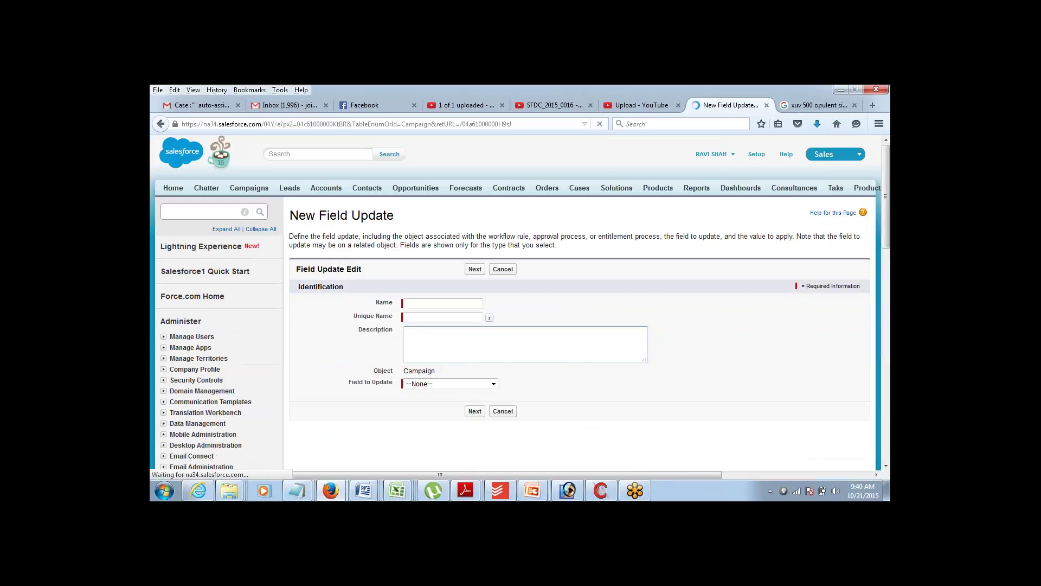
pyautogui.click(419, 302)
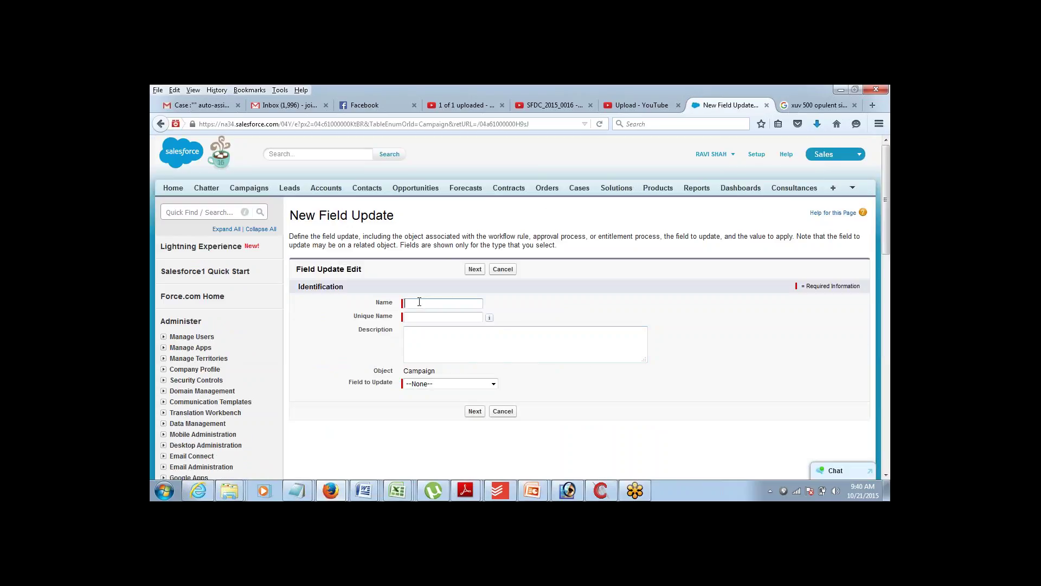
pyautogui.write('a3')
pyautogui.click(483, 383)
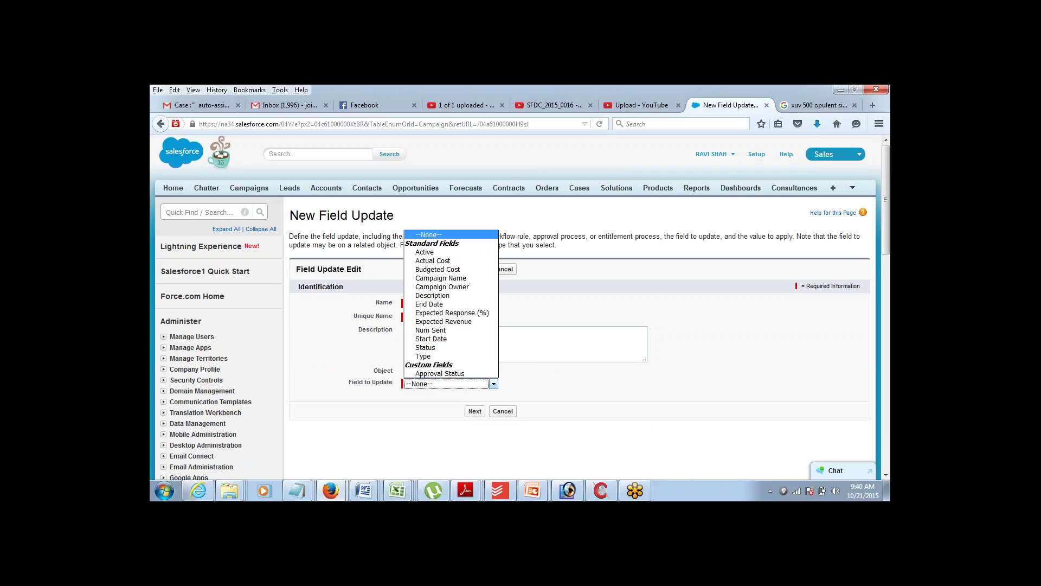
pyautogui.click(482, 374)
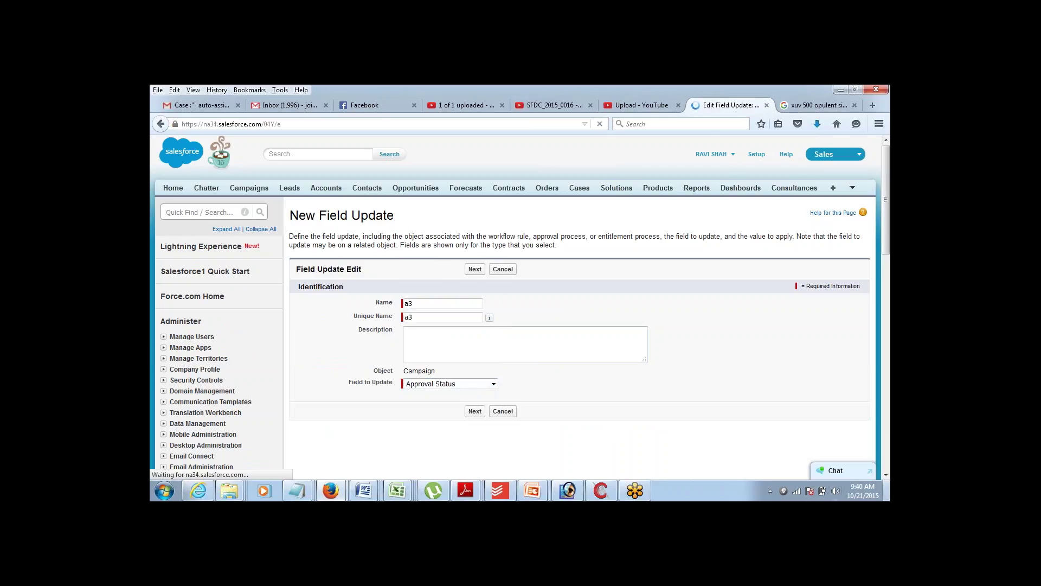
pyautogui.scroll(-6, 886, 476)
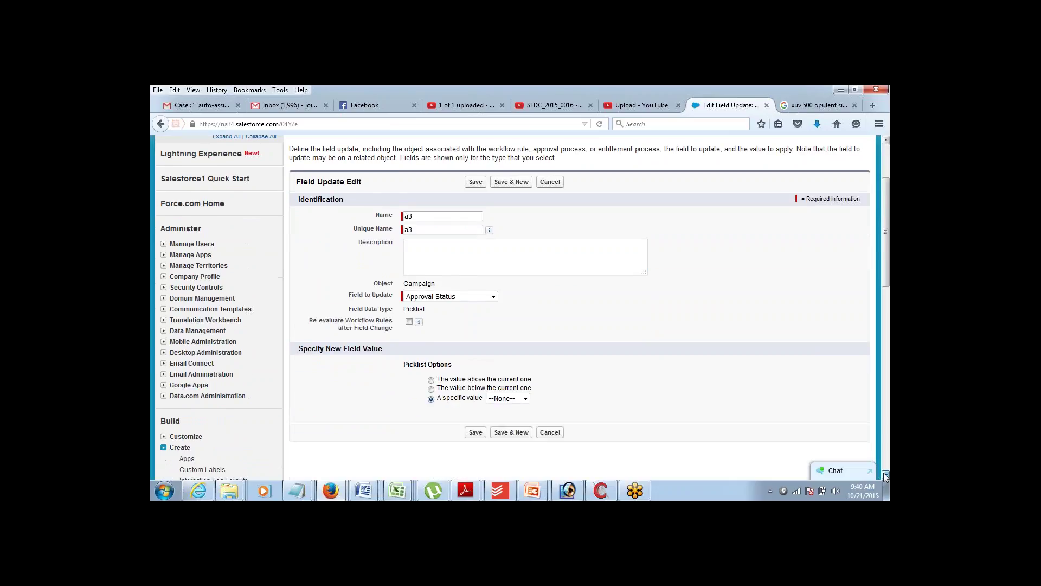
pyautogui.click(524, 320)
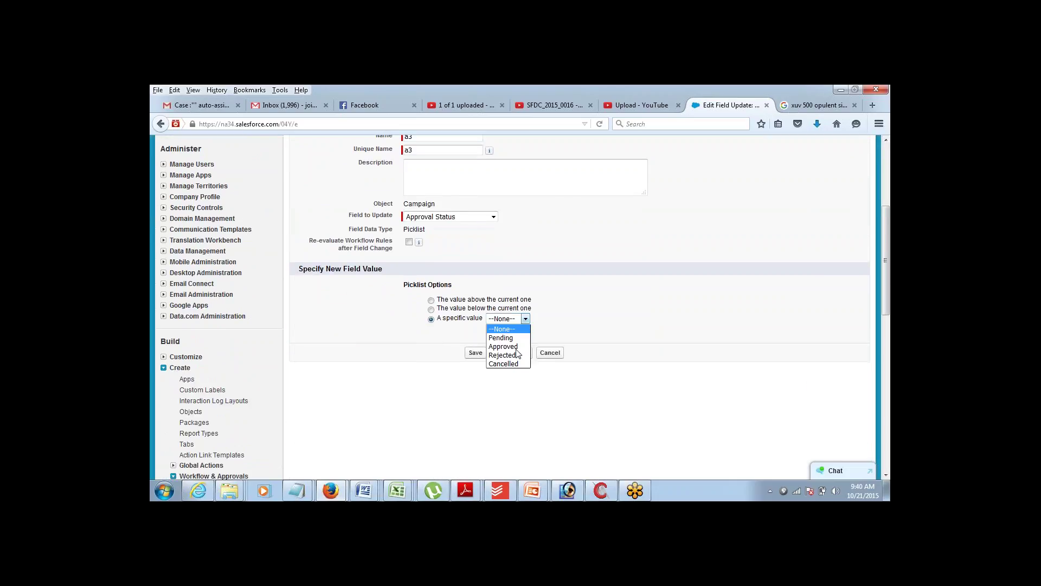
pyautogui.click(517, 361)
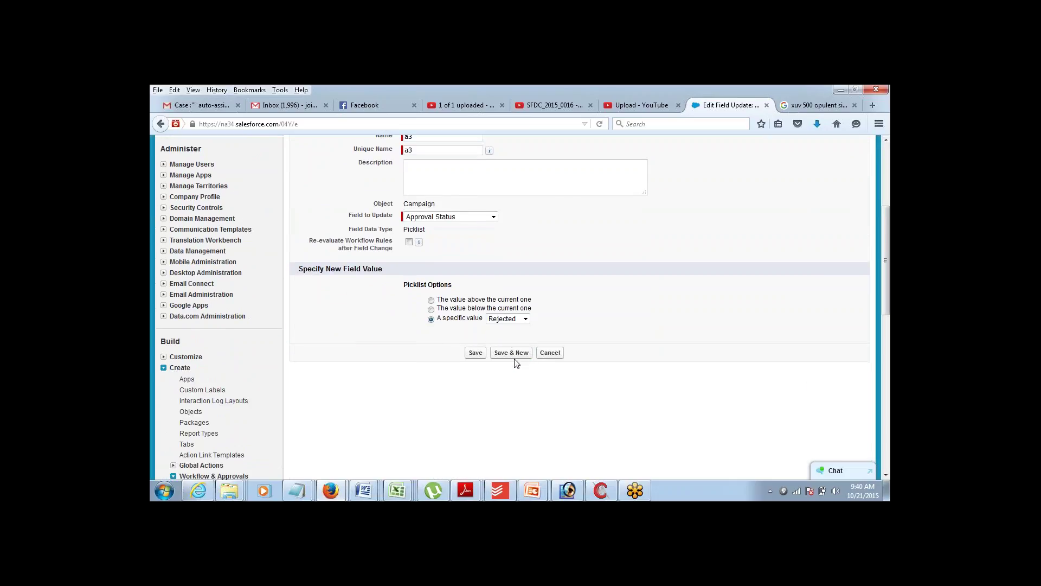
pyautogui.click(475, 353)
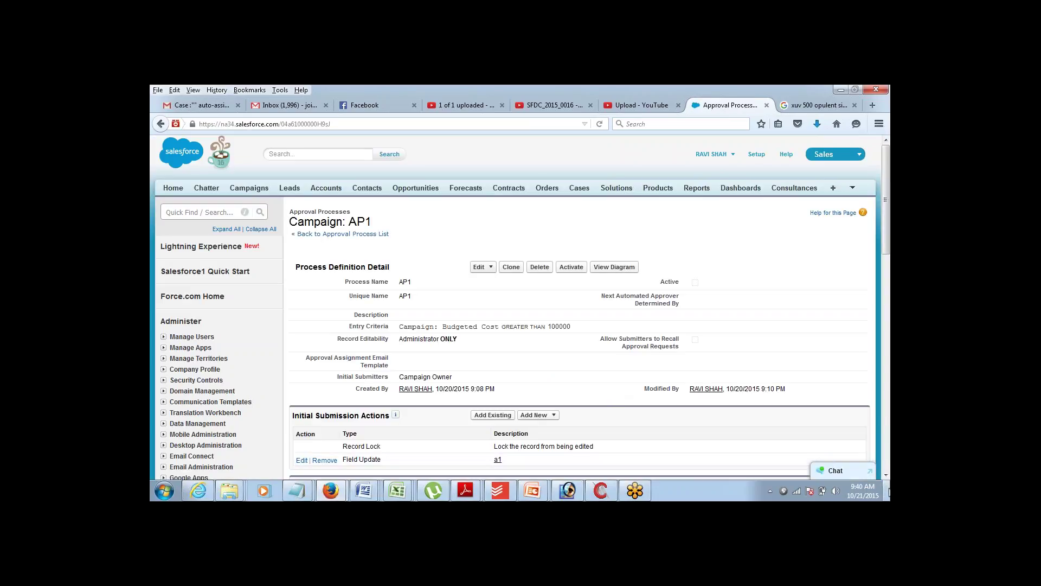
# - Scroll down to Recall Actions and start a new Field Update recall action
pyautogui.click(886, 475)
pyautogui.click(886, 476)
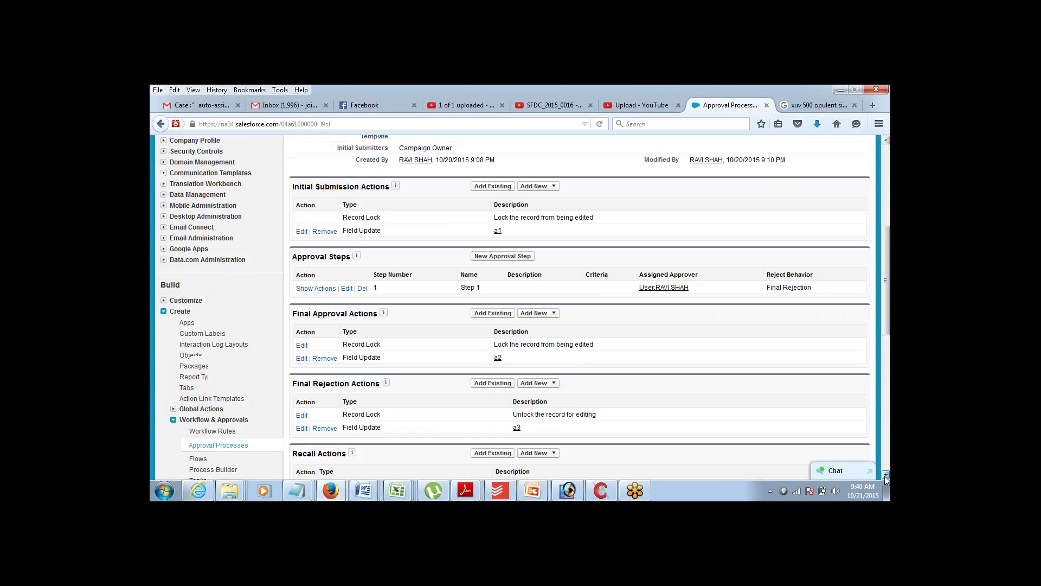
pyautogui.click(886, 476)
pyautogui.click(886, 476)
pyautogui.click(886, 476)
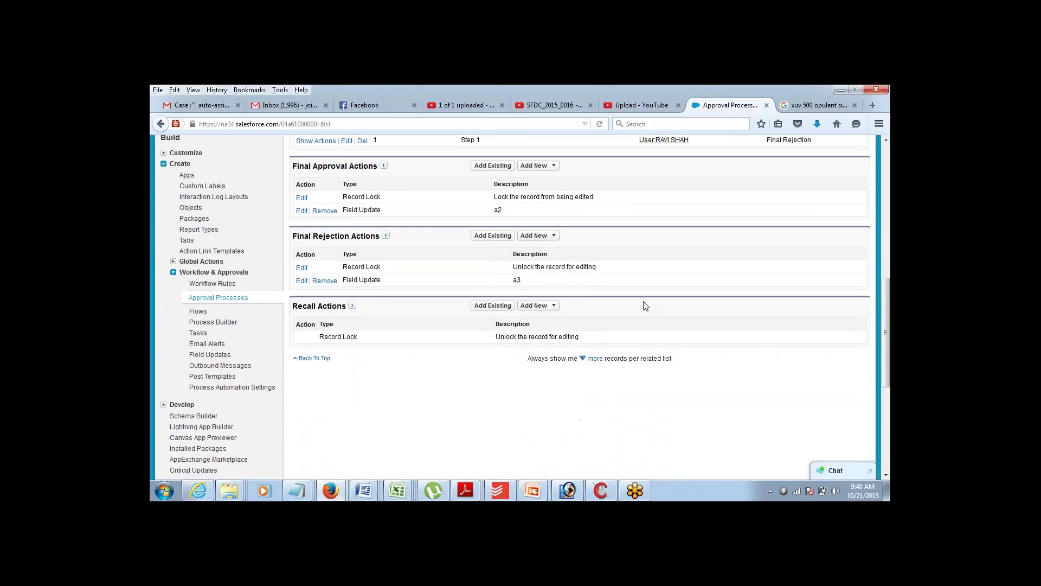
pyautogui.click(549, 307)
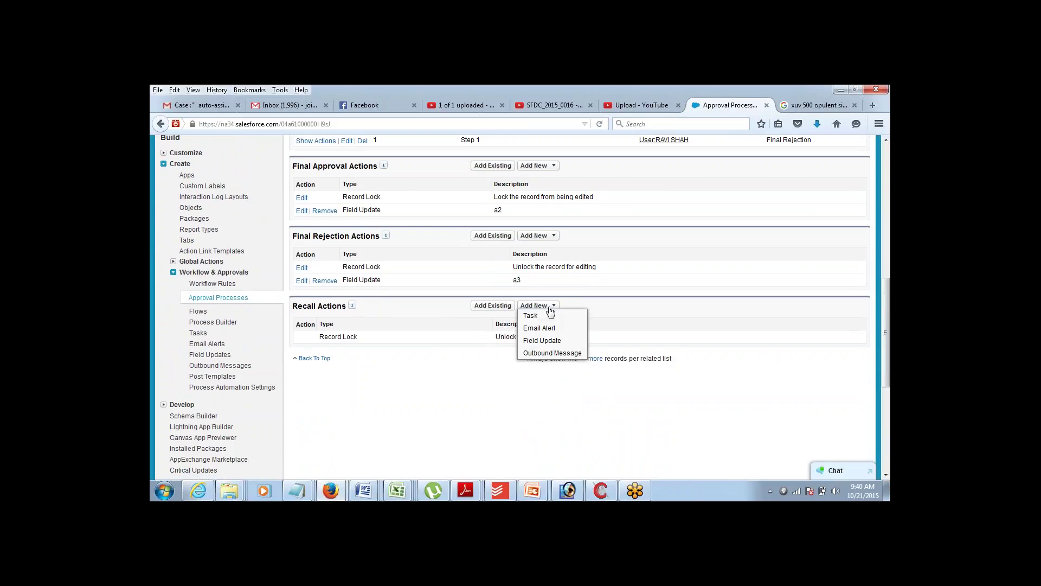
pyautogui.click(542, 341)
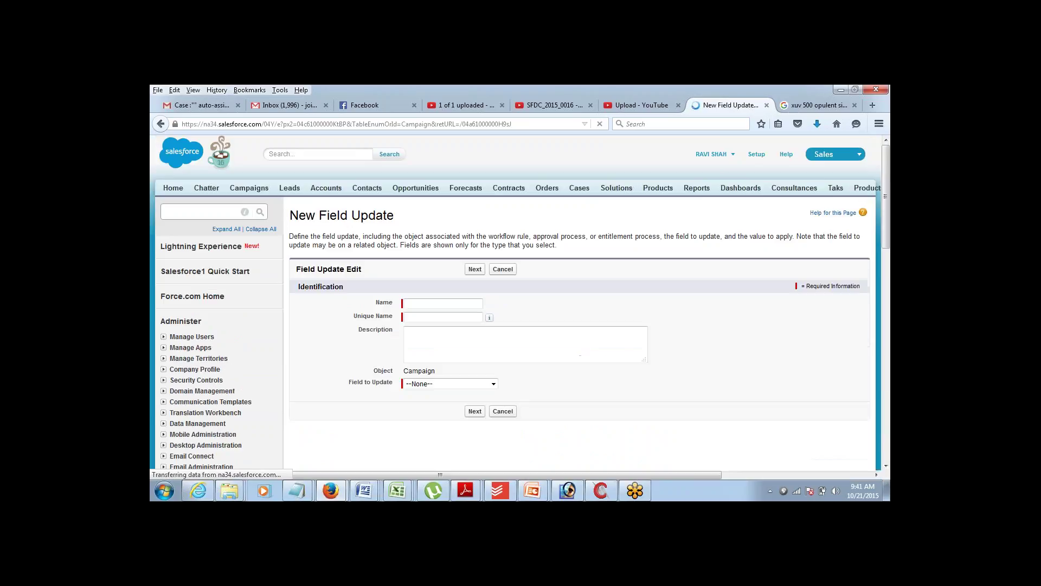
# - Name the recall field update a4, set Approval Status to Cancelled, and save
pyautogui.click(458, 303)
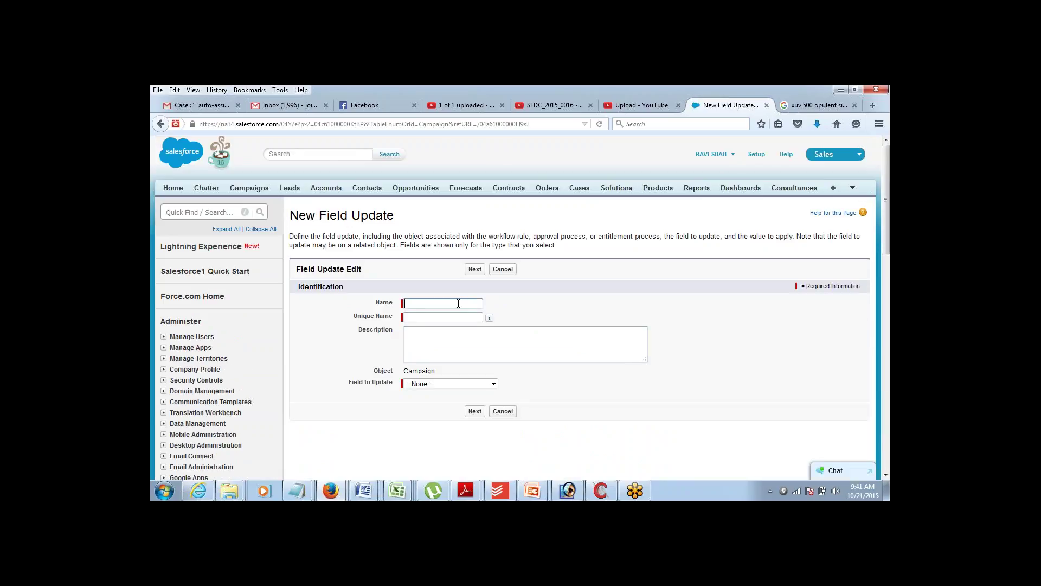
pyautogui.write('a4')
pyautogui.press('Tab')
pyautogui.click(453, 386)
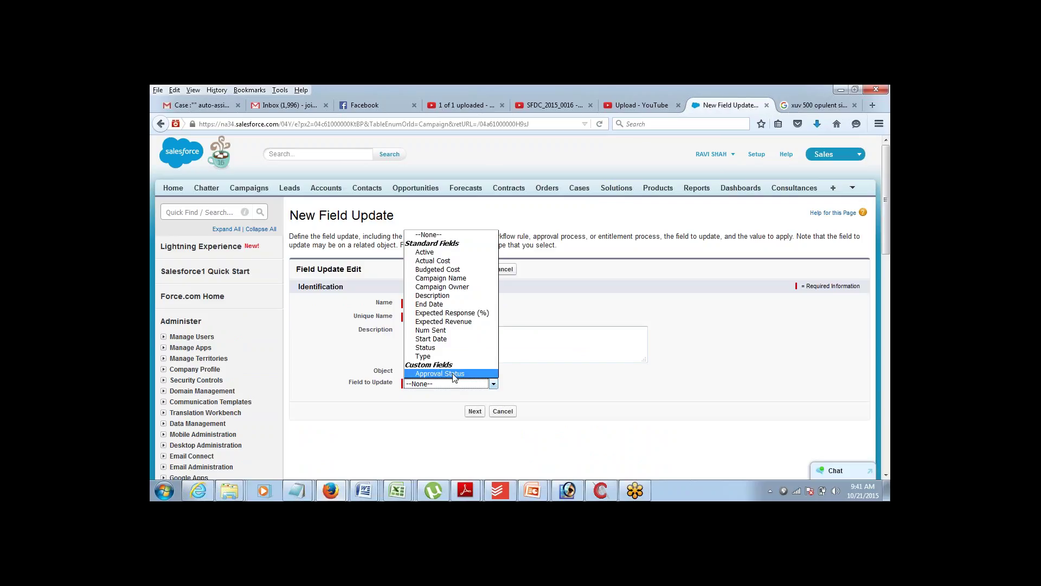
pyautogui.click(455, 374)
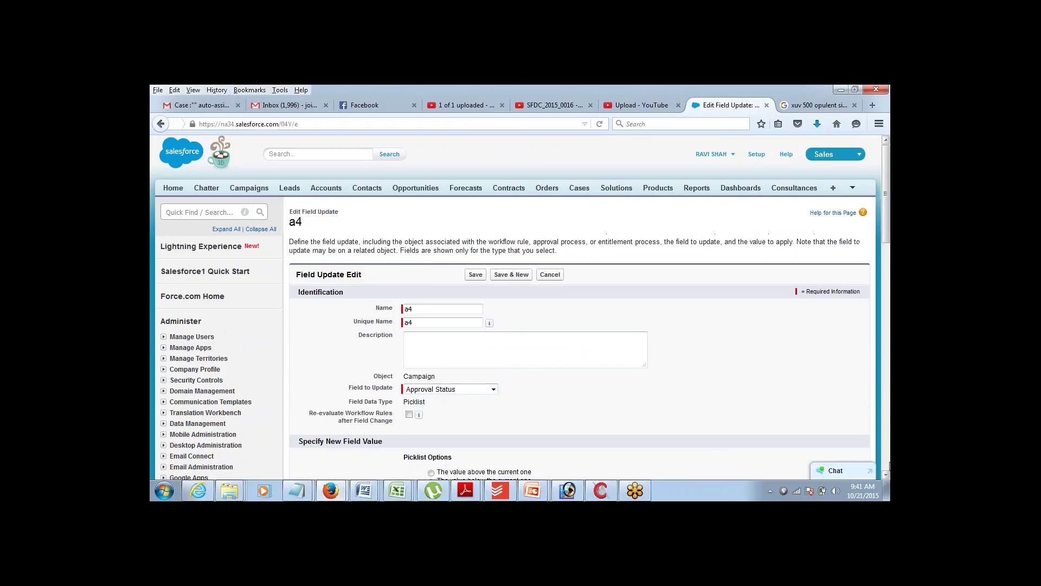
pyautogui.scroll(-7, 887, 475)
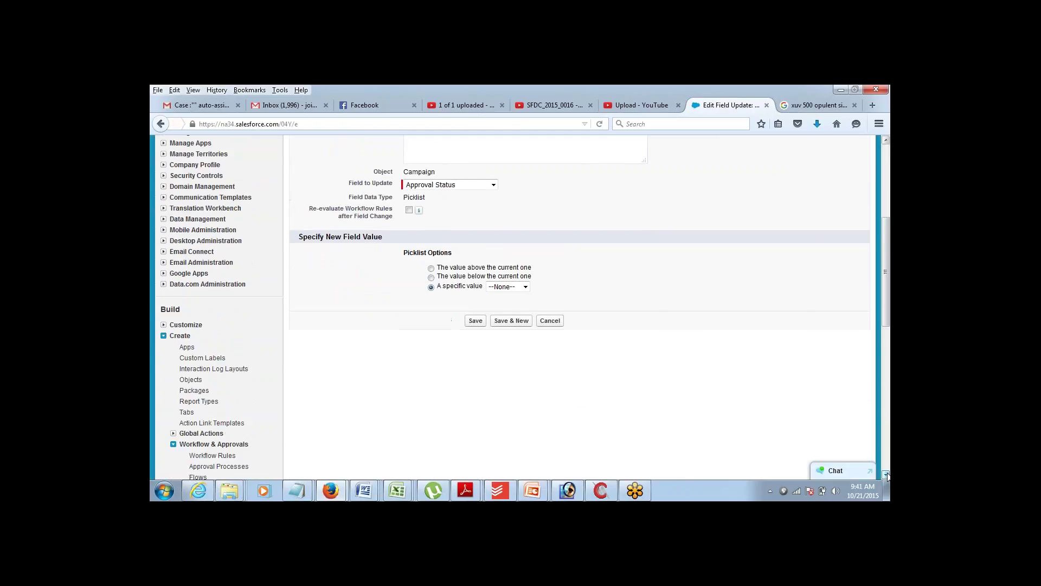
pyautogui.click(525, 283)
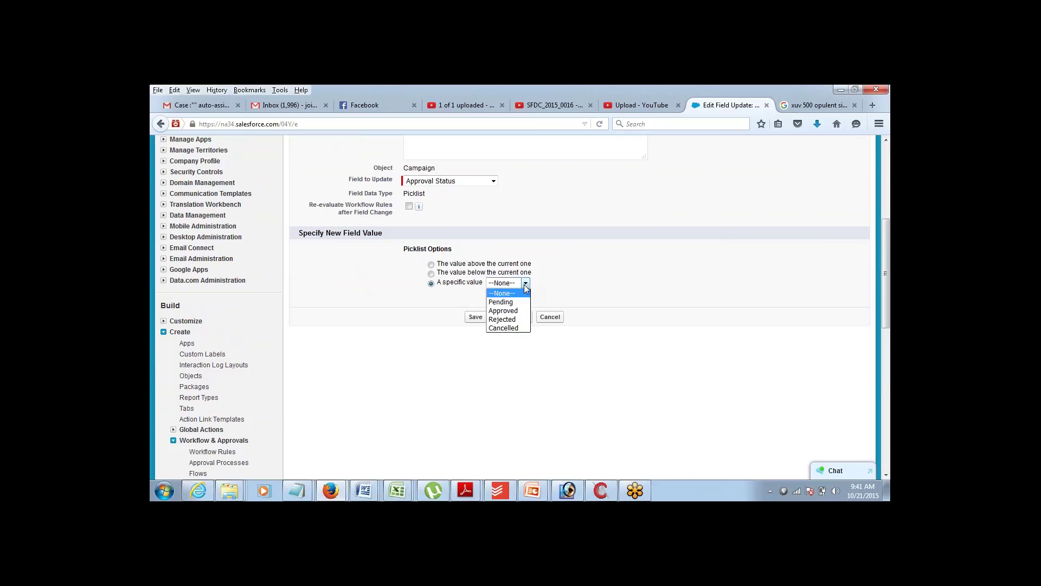
pyautogui.click(508, 327)
pyautogui.click(475, 317)
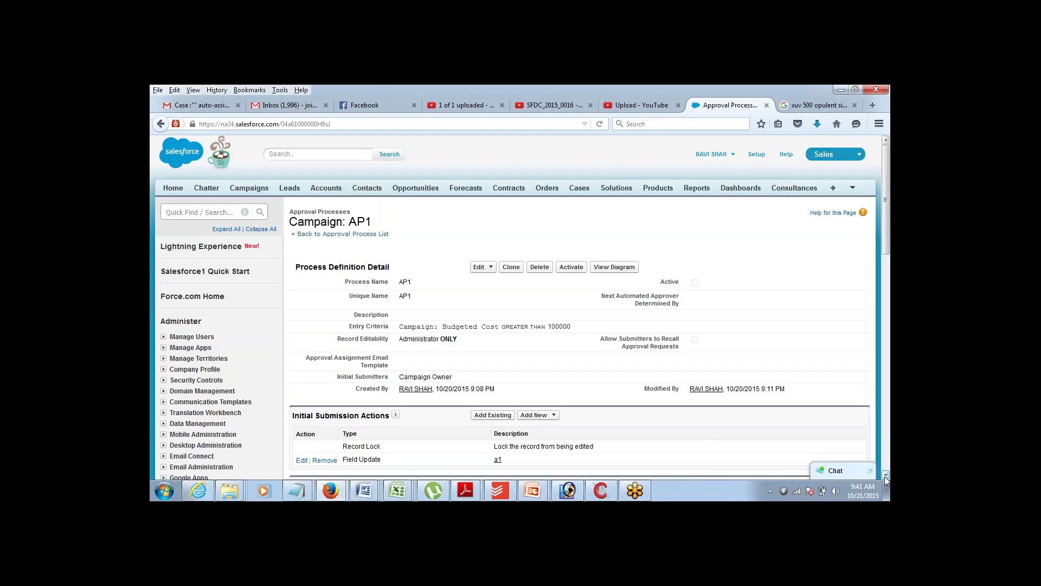
pyautogui.scroll(-5, 885, 476)
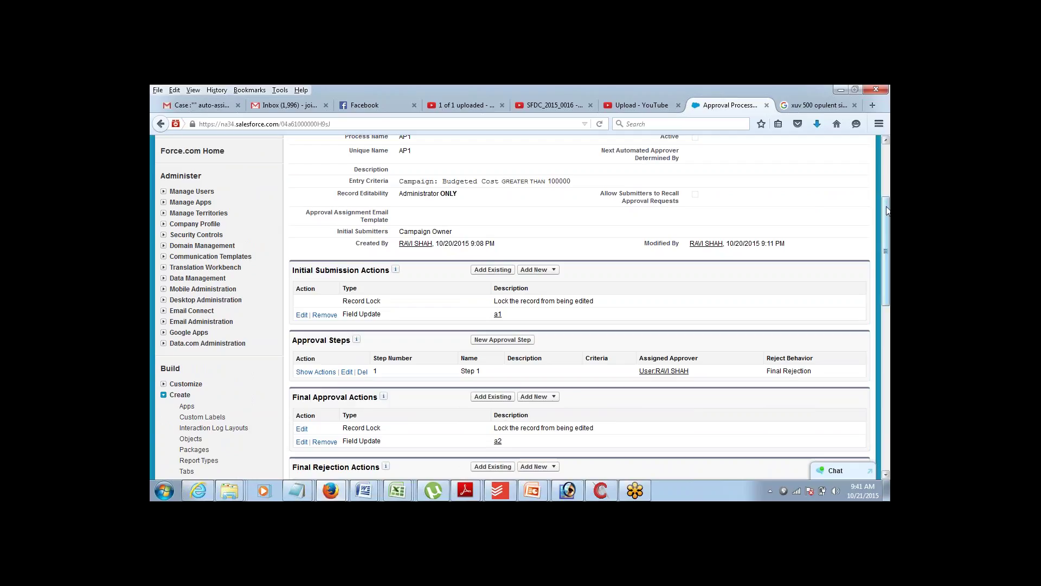
pyautogui.scroll(5, 888, 161)
pyautogui.moveTo(888, 162); pyautogui.dragTo(888, 151)
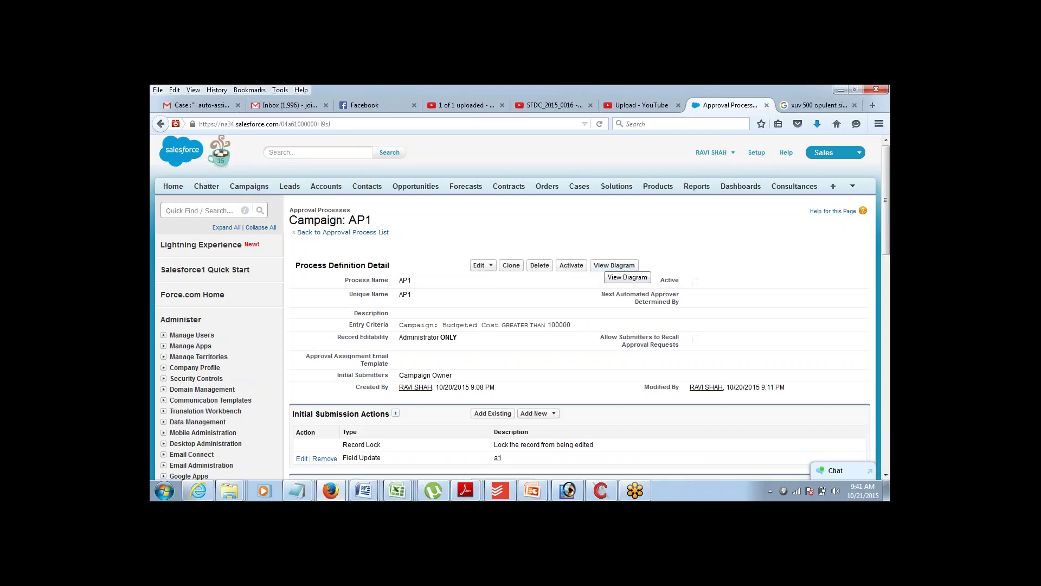
pyautogui.click(605, 266)
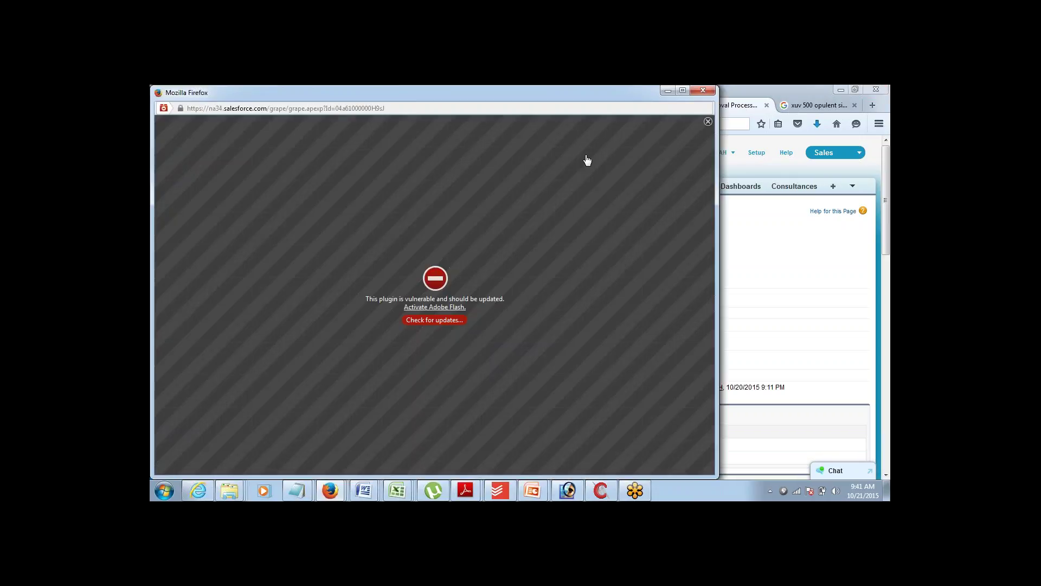
pyautogui.click(709, 91)
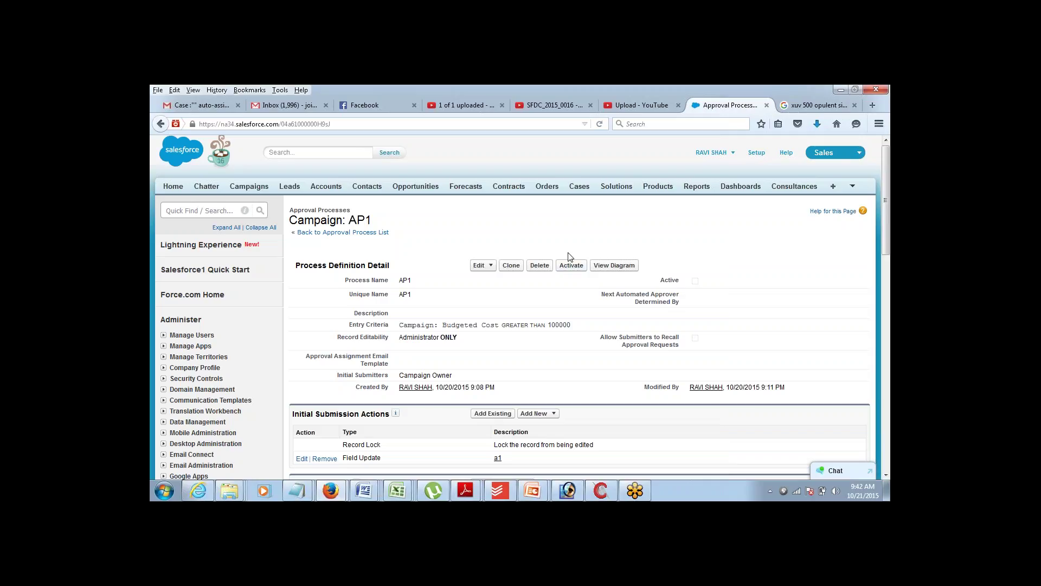
# - Activate the AP1 approval process, confirm the prompt, and return to the Campaigns home page
pyautogui.click(567, 266)
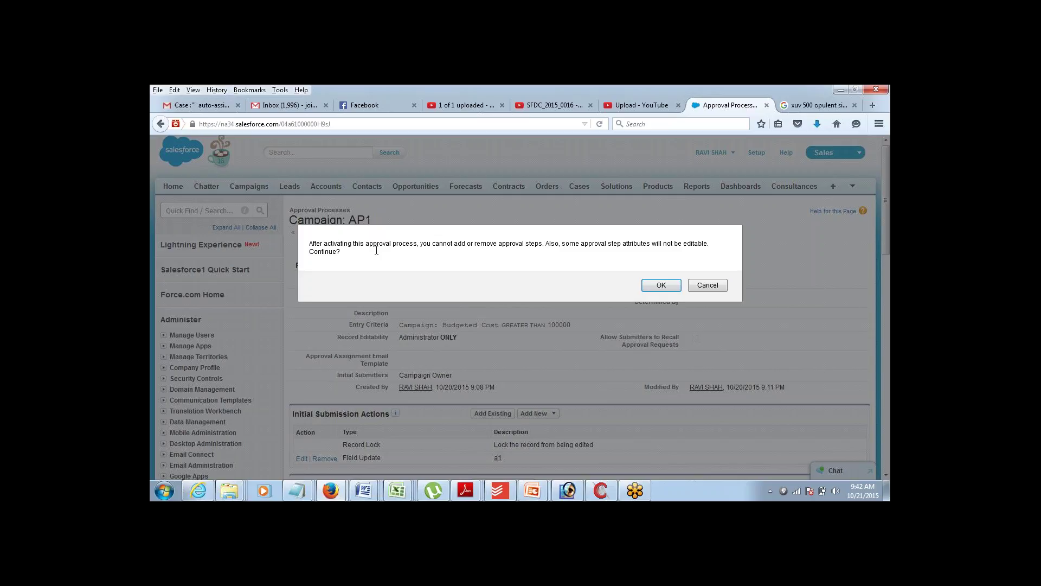
pyautogui.moveTo(376, 250); pyautogui.dragTo(441, 246)
pyautogui.click(454, 247)
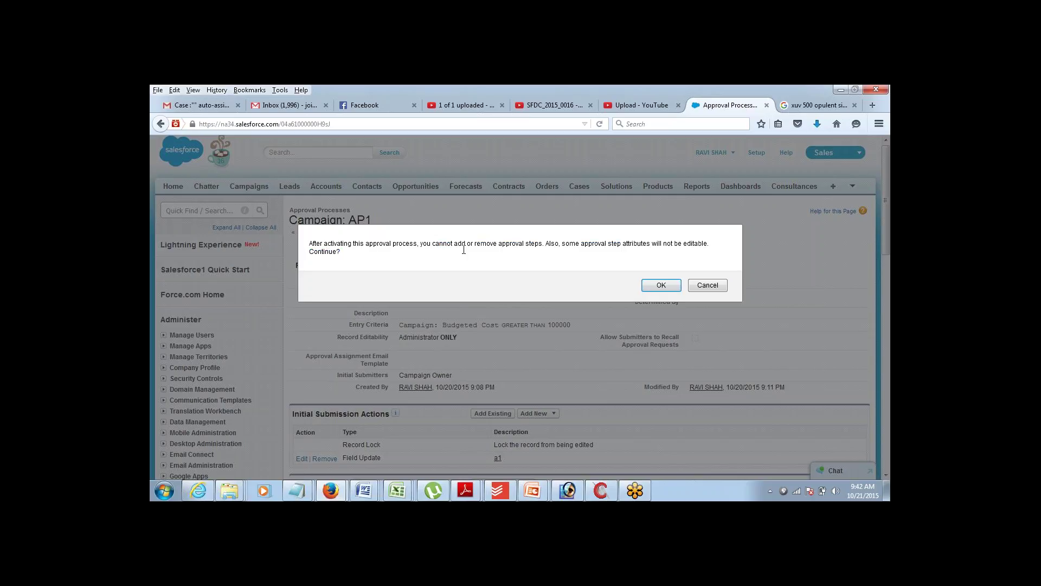
pyautogui.click(661, 285)
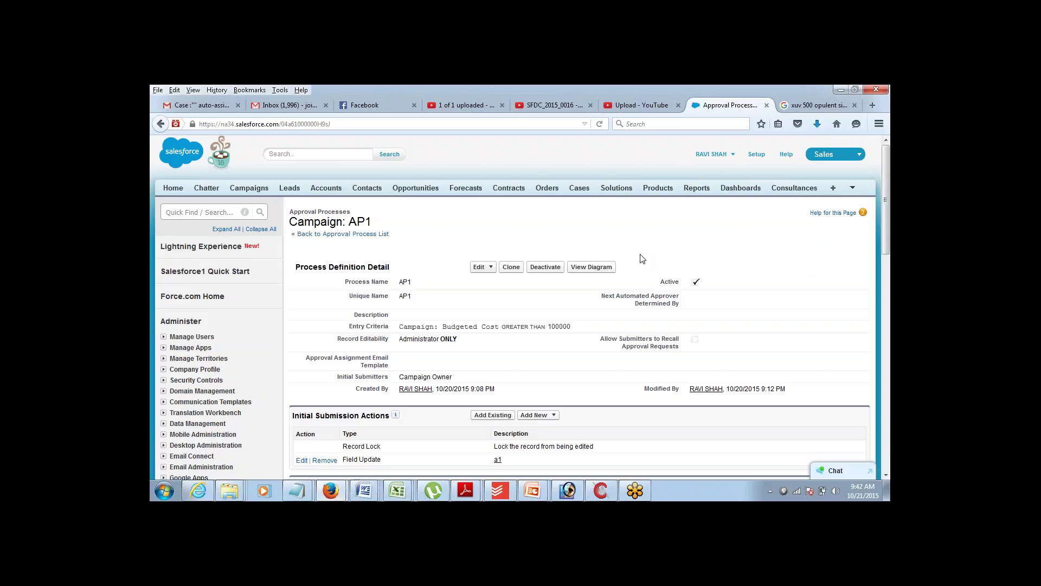
pyautogui.click(248, 190)
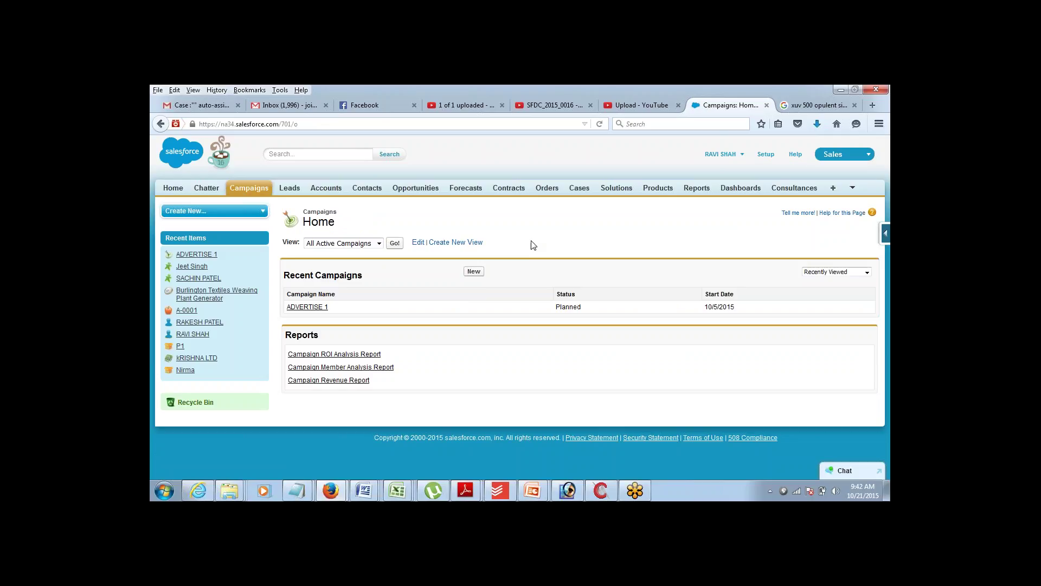
# - Start new campaign C1, marked active, with Type Trade Show and Status Completed
pyautogui.click(471, 273)
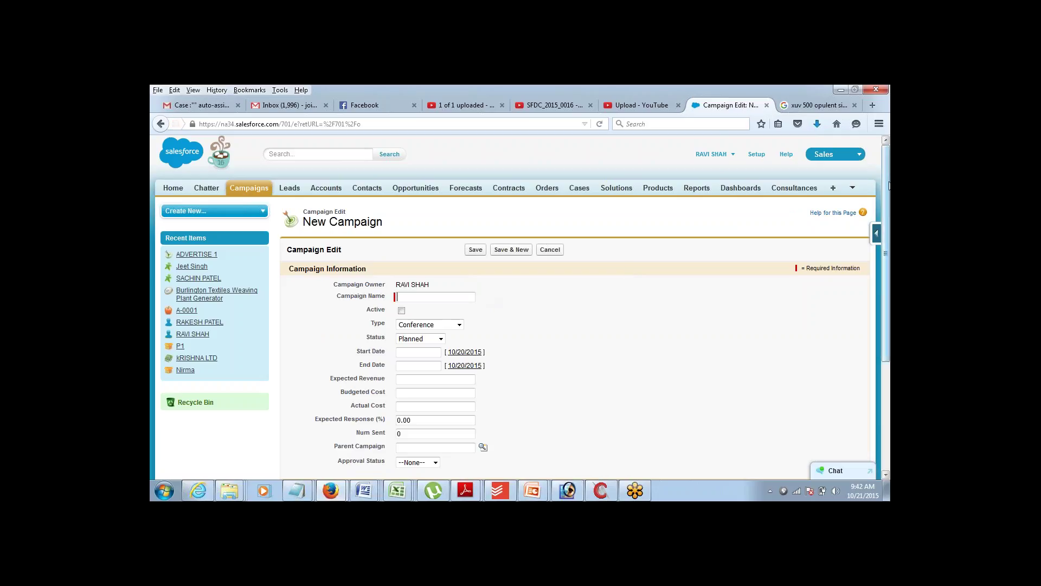
pyautogui.scroll(-1, 887, 188)
pyautogui.scroll(1, 880, 186)
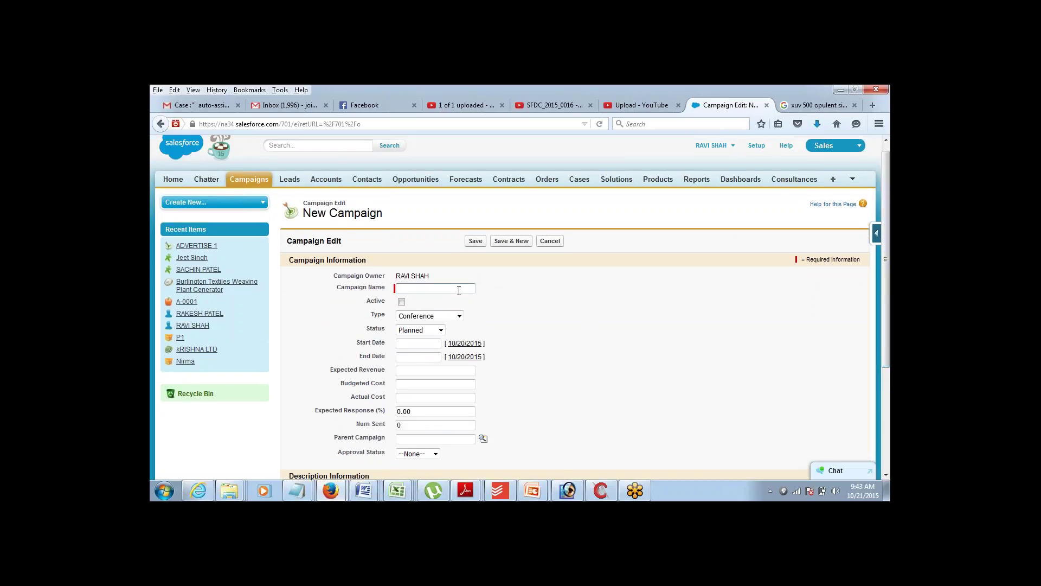
pyautogui.write('C1')
pyautogui.click(401, 302)
pyautogui.click(410, 317)
pyautogui.click(410, 354)
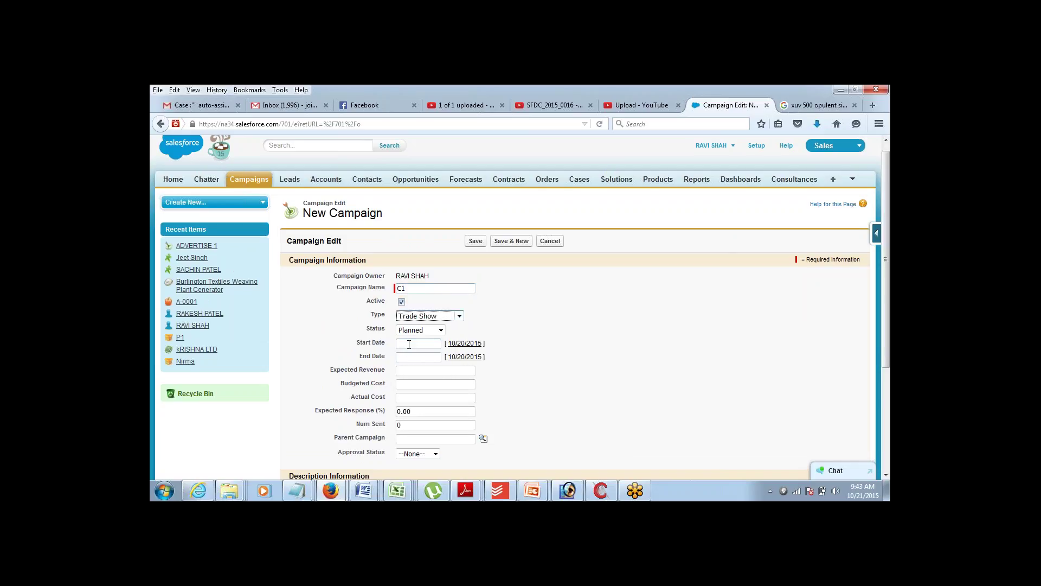
pyautogui.click(418, 330)
pyautogui.click(413, 366)
# - Set dates 10/21/2015 to 10/22/2015, Expected Revenue 5000000, Budgeted Cost 120000, and save
pyautogui.click(417, 344)
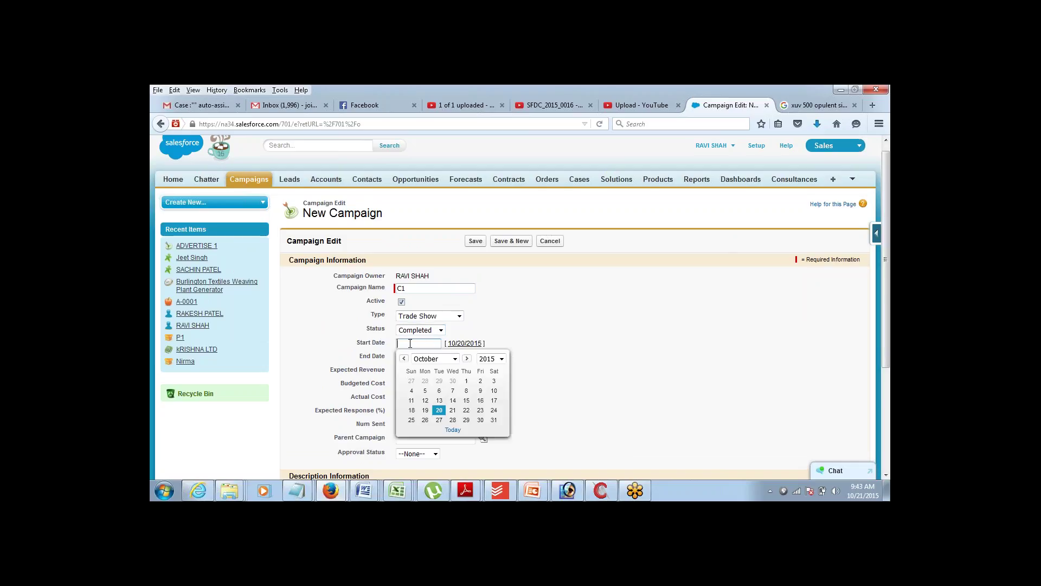
pyautogui.click(453, 410)
pyautogui.click(419, 357)
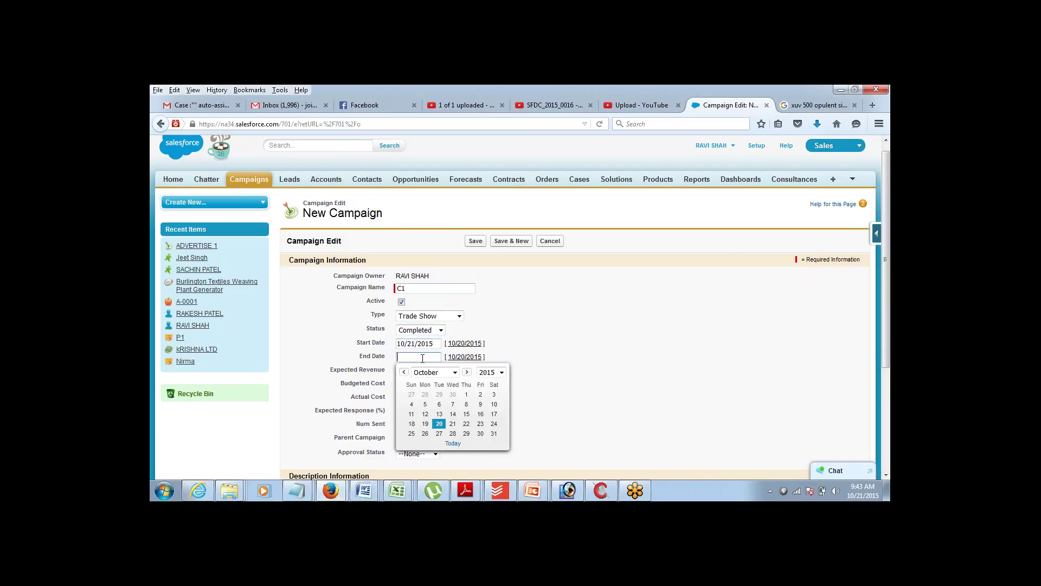
pyautogui.click(466, 424)
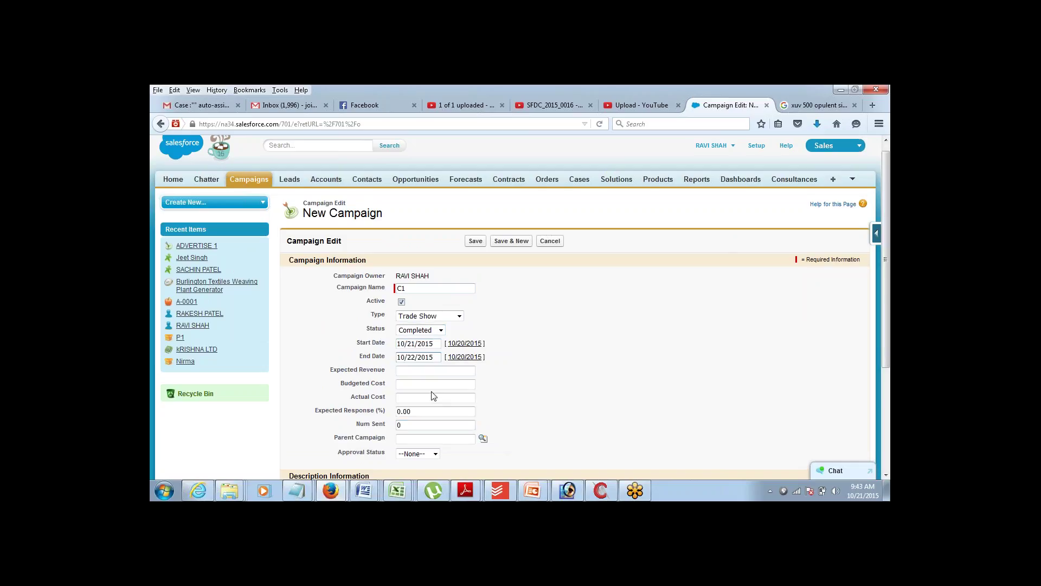
pyautogui.click(426, 377)
pyautogui.click(427, 371)
pyautogui.write('5000000')
pyautogui.click(425, 385)
pyautogui.write('120000')
pyautogui.press('Tab')
pyautogui.click(476, 241)
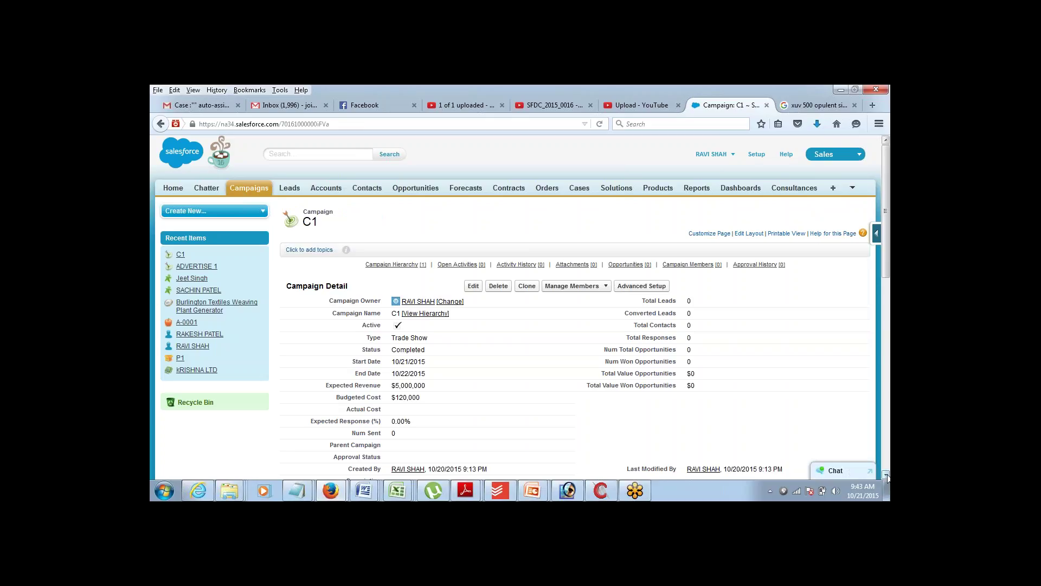
# - Scroll the saved C1 record down to its empty Approval History and back up
pyautogui.click(886, 475)
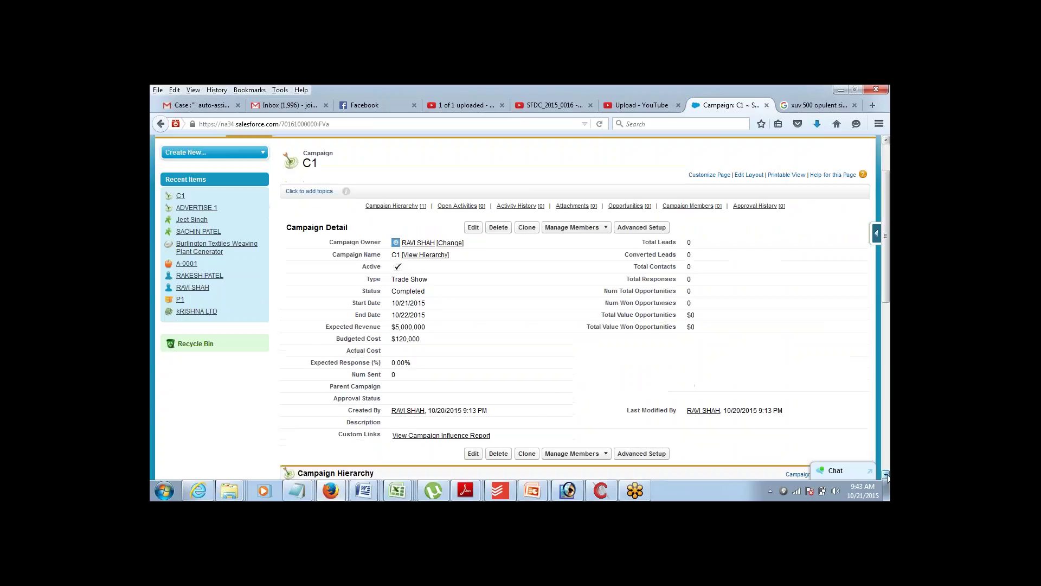
pyautogui.scroll(-10, 887, 475)
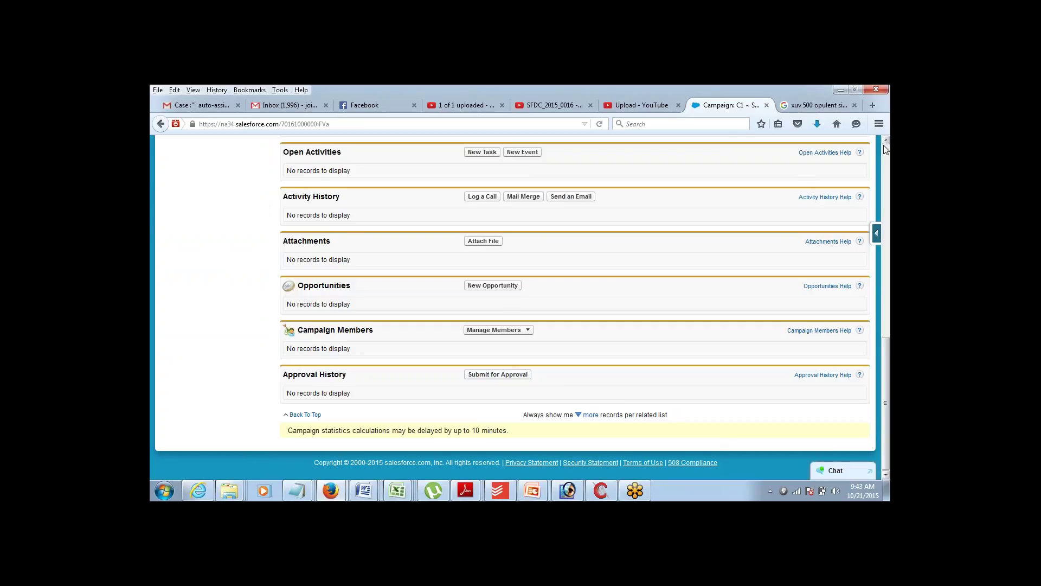
pyautogui.scroll(4, 885, 145)
pyautogui.scroll(7, 885, 145)
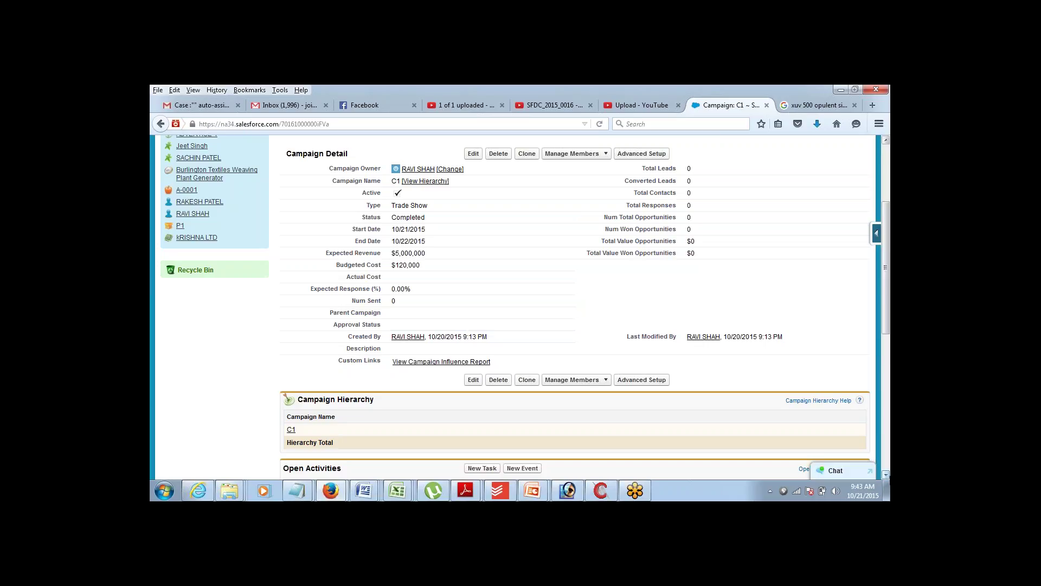
# - Submit campaign C1 for approval from its Approval History list and confirm with OK
pyautogui.click(885, 474)
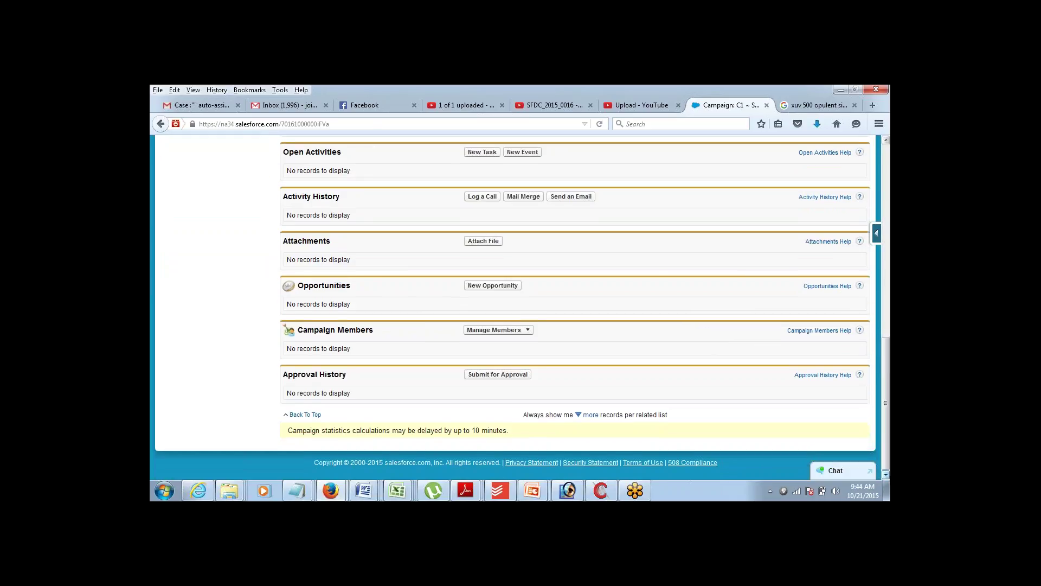
pyautogui.click(502, 375)
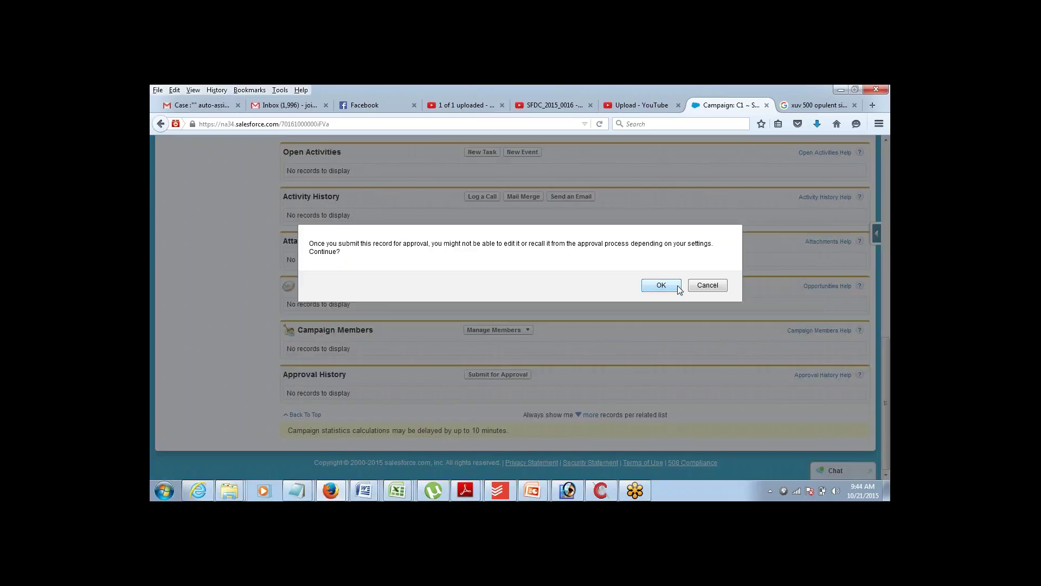
pyautogui.click(661, 286)
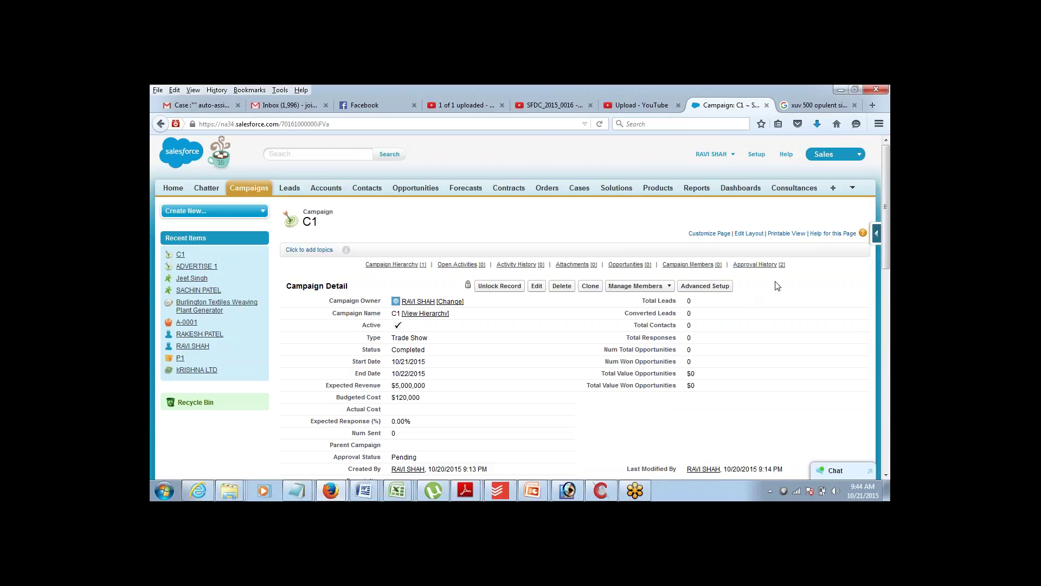
# - Open the Approval Request email in Gmail and follow its Salesforce approve/reject link
pyautogui.moveTo(884, 189); pyautogui.dragTo(884, 192)
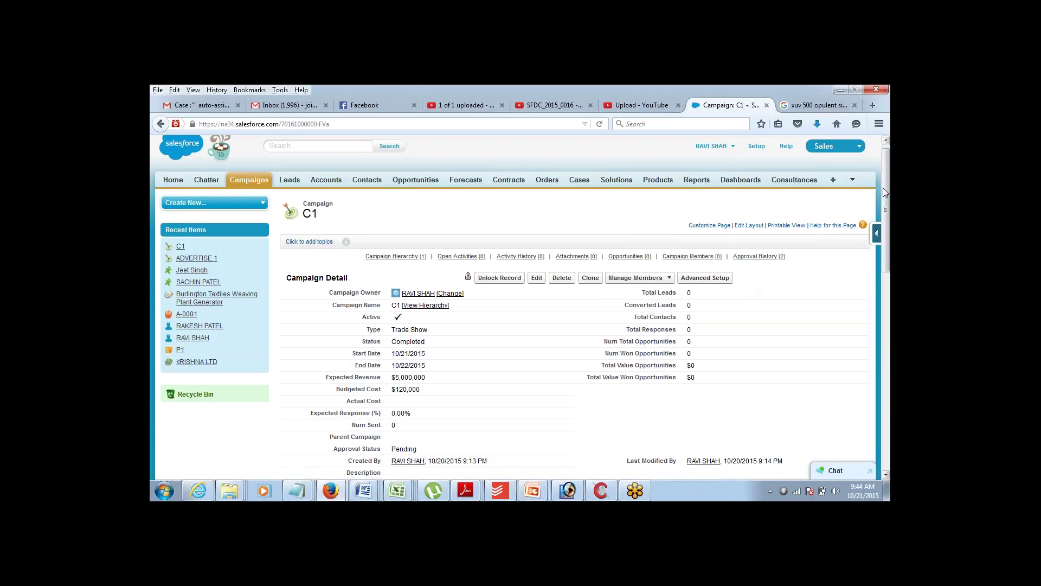
pyautogui.moveTo(884, 192); pyautogui.dragTo(844, 285)
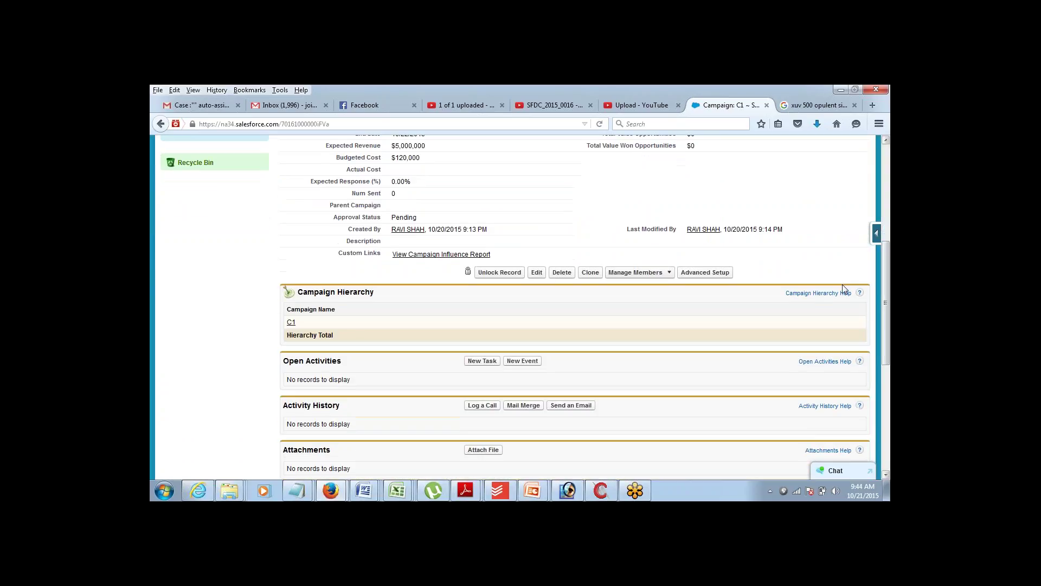
pyautogui.click(886, 140)
pyautogui.click(886, 140)
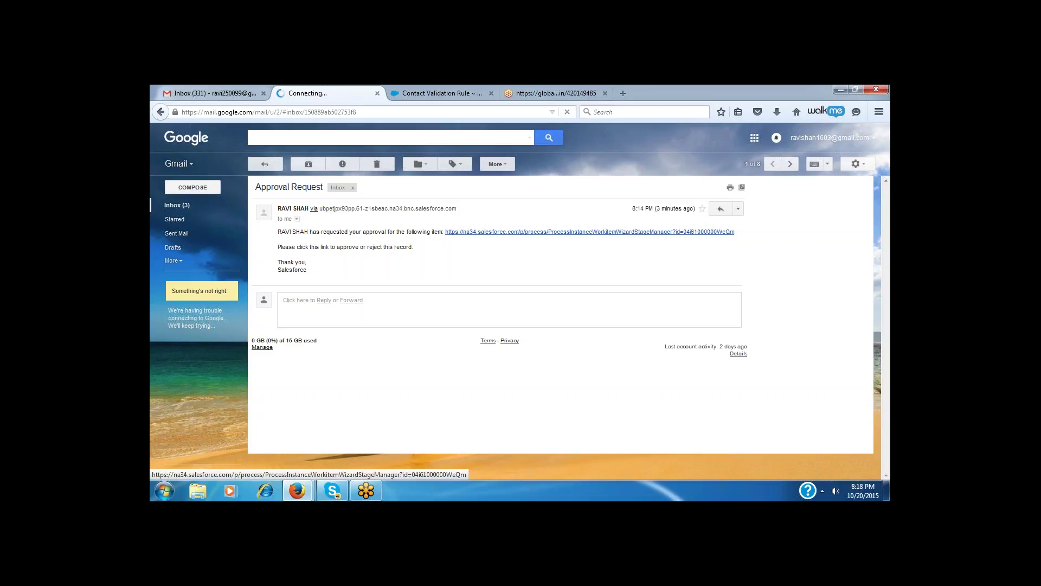
pyautogui.click(590, 231)
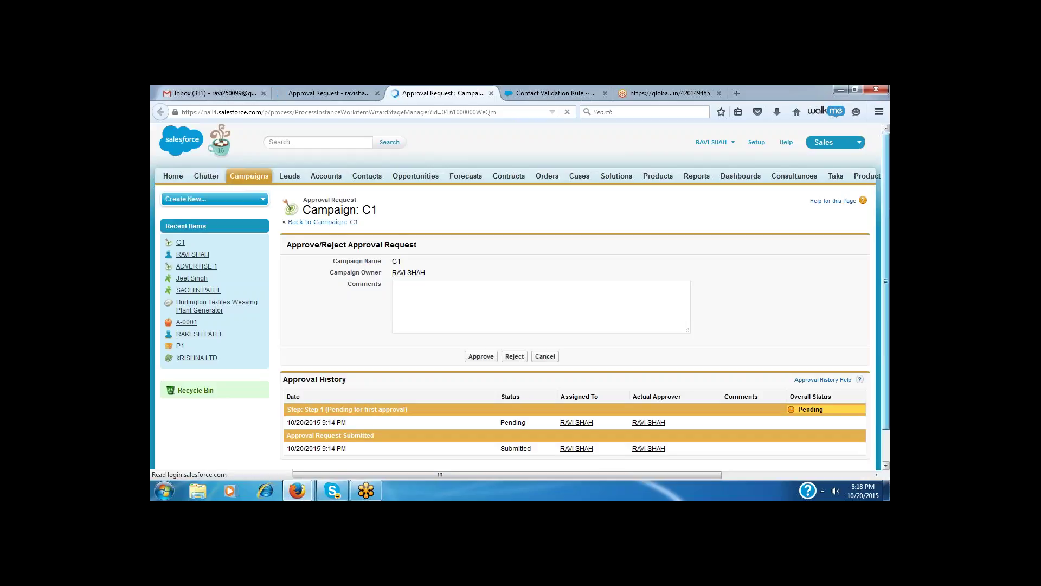
# - Scroll down the Approve/Reject Approval Request page for Campaign C1
pyautogui.scroll(-1, 890, 210)
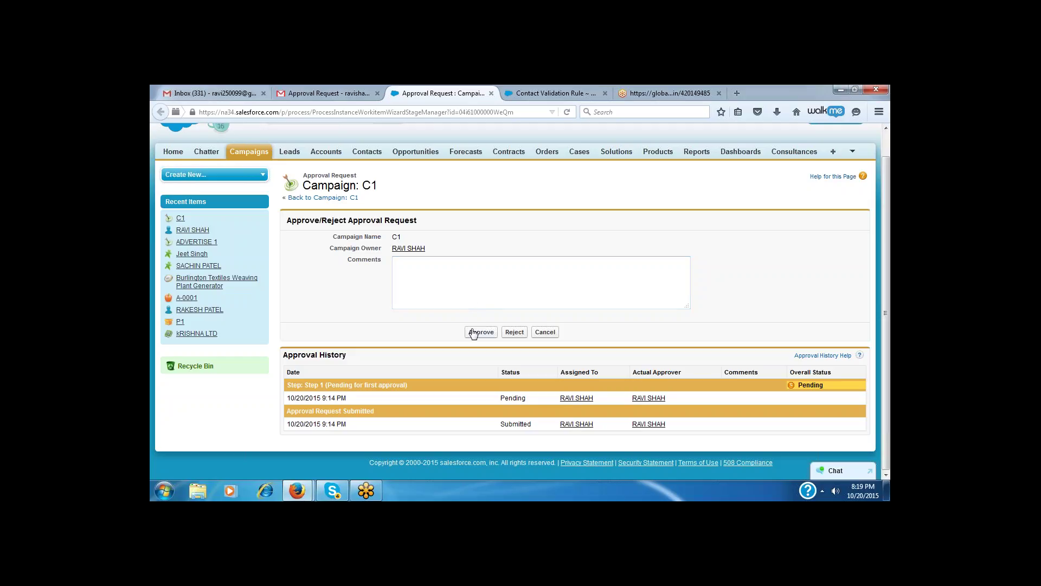
# - Approve Campaign C1's pending request, then return to the Gmail Approval Request tab
pyautogui.click(473, 332)
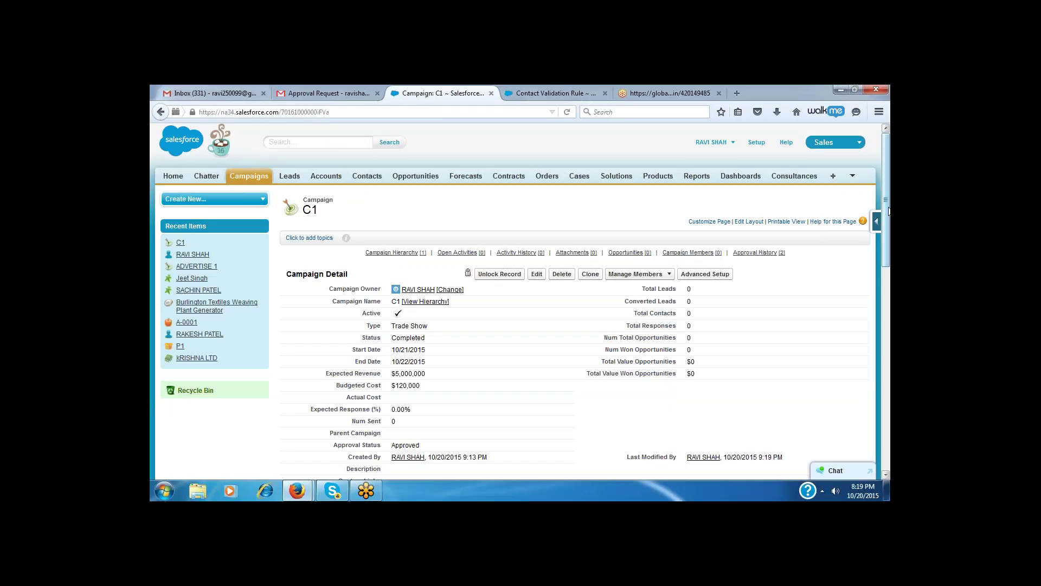
pyautogui.click(312, 96)
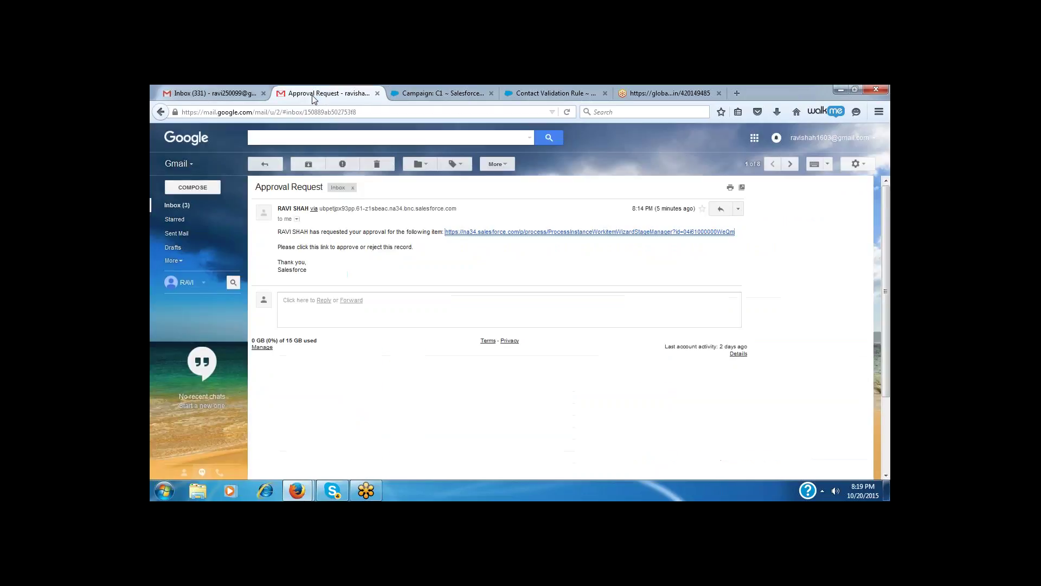
# - Open the salesforce.com link from the Approval Request email body in a new tab
pyautogui.click(497, 234)
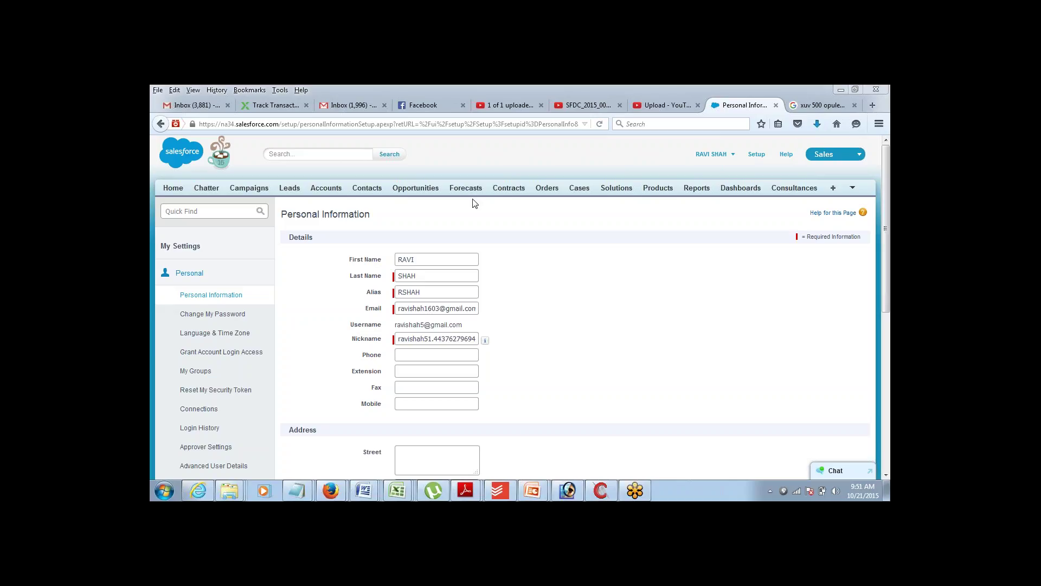
# - Open campaign C1 from the Campaigns list and highlight its Approved approval status
pyautogui.click(249, 188)
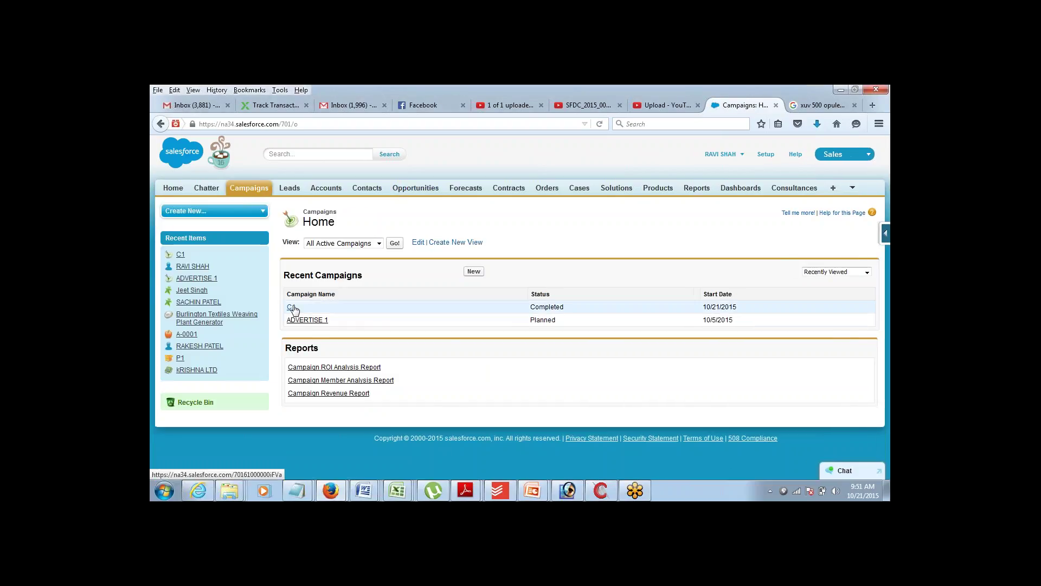
pyautogui.click(293, 307)
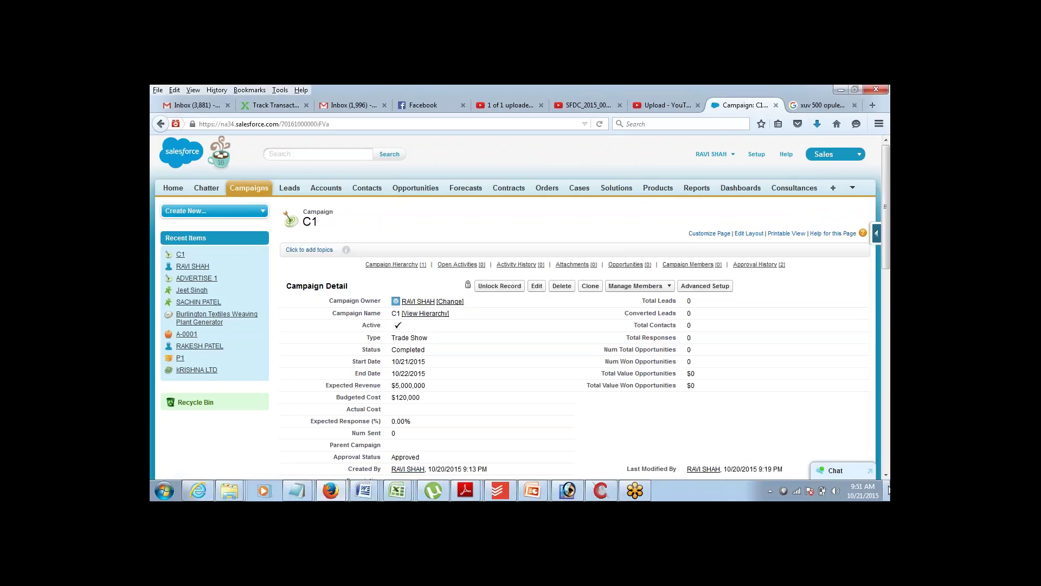
pyautogui.click(886, 474)
pyautogui.click(885, 474)
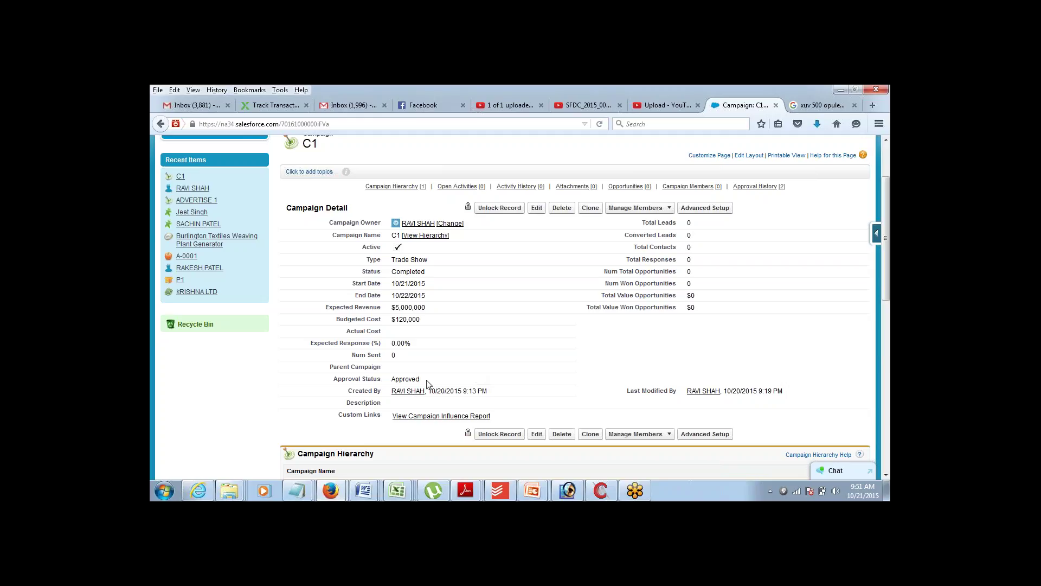
pyautogui.moveTo(421, 380); pyautogui.dragTo(393, 382)
pyautogui.doubleClick(398, 378)
# - Review Approval History's Submitted step and approvers, then recheck the Approval Status field
pyautogui.scroll(-4, 867, 279)
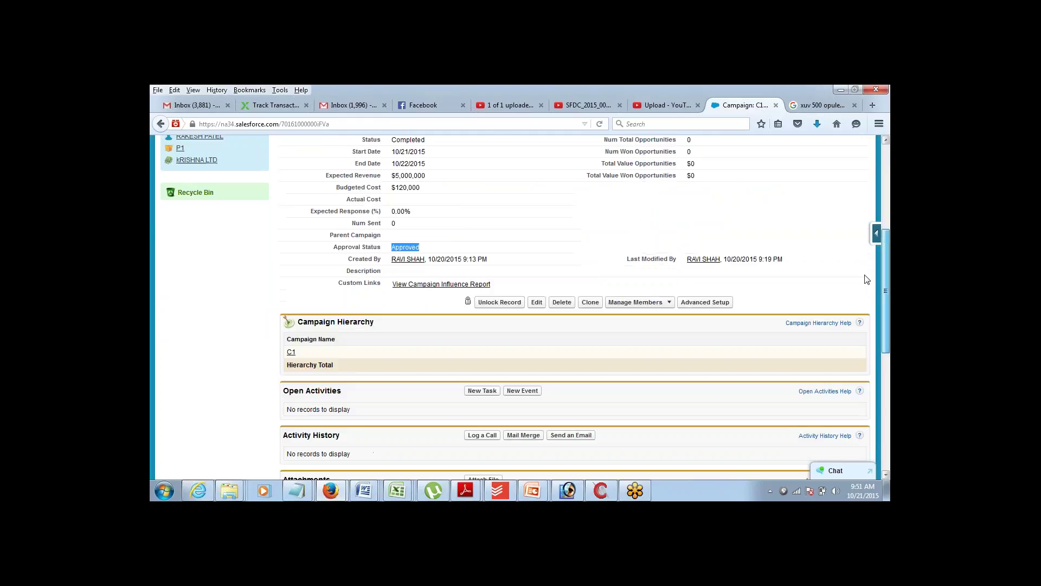
pyautogui.scroll(-8, 866, 279)
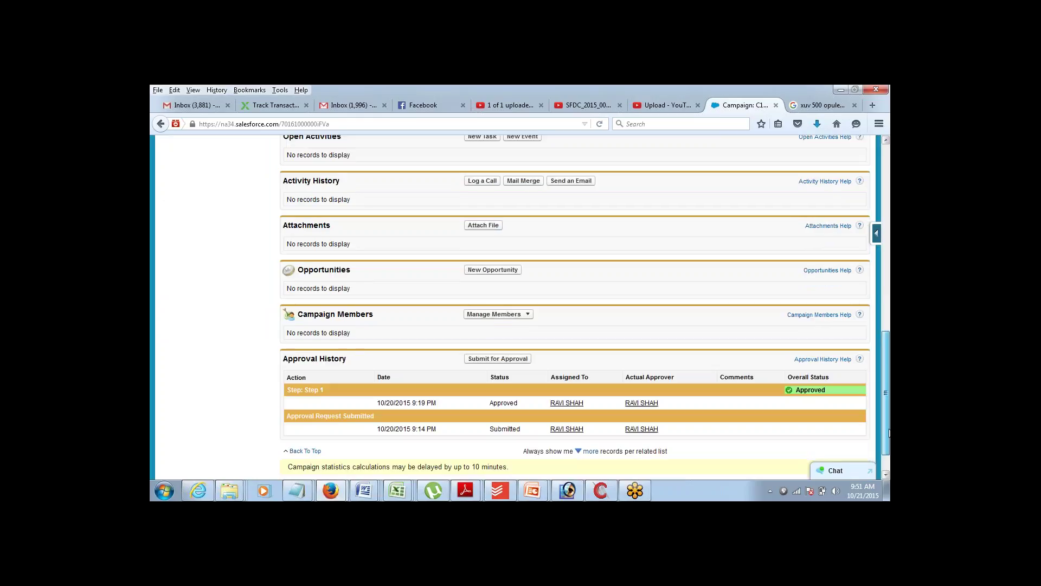
pyautogui.scroll(-1, 889, 432)
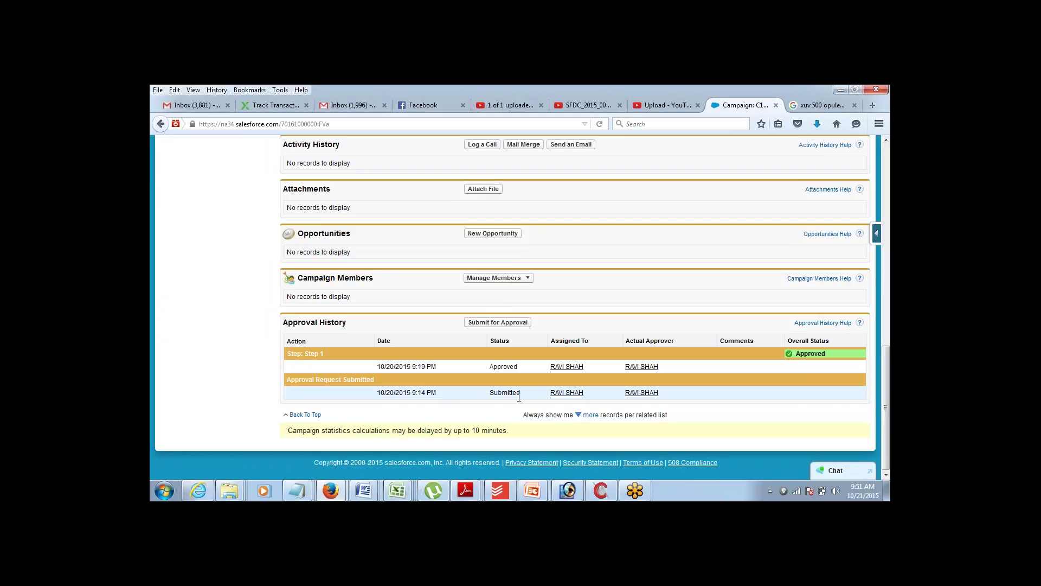
pyautogui.moveTo(494, 392); pyautogui.dragTo(518, 367)
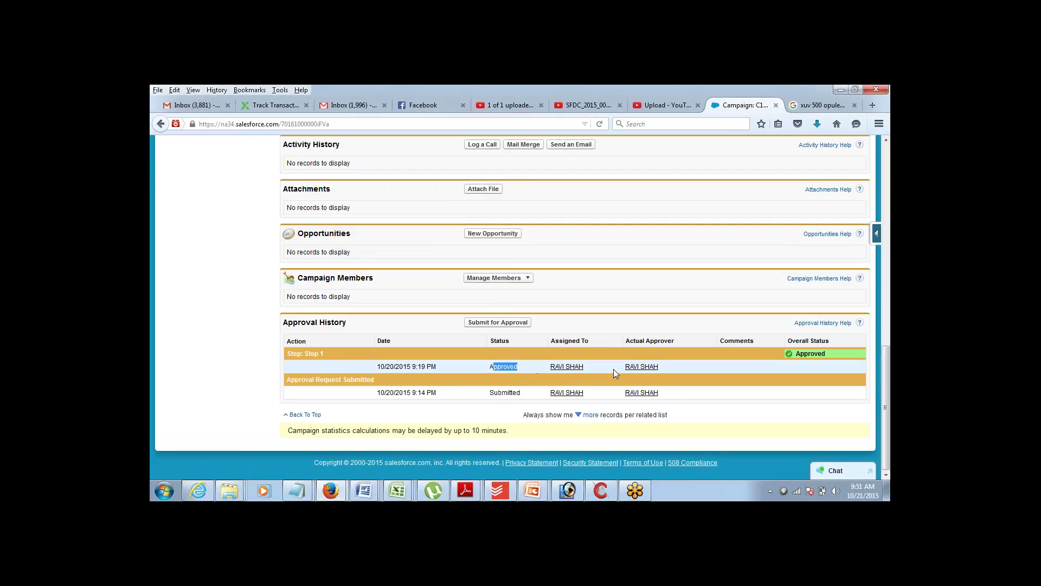
pyautogui.moveTo(614, 370); pyautogui.dragTo(670, 367)
pyautogui.moveTo(539, 366); pyautogui.dragTo(587, 370)
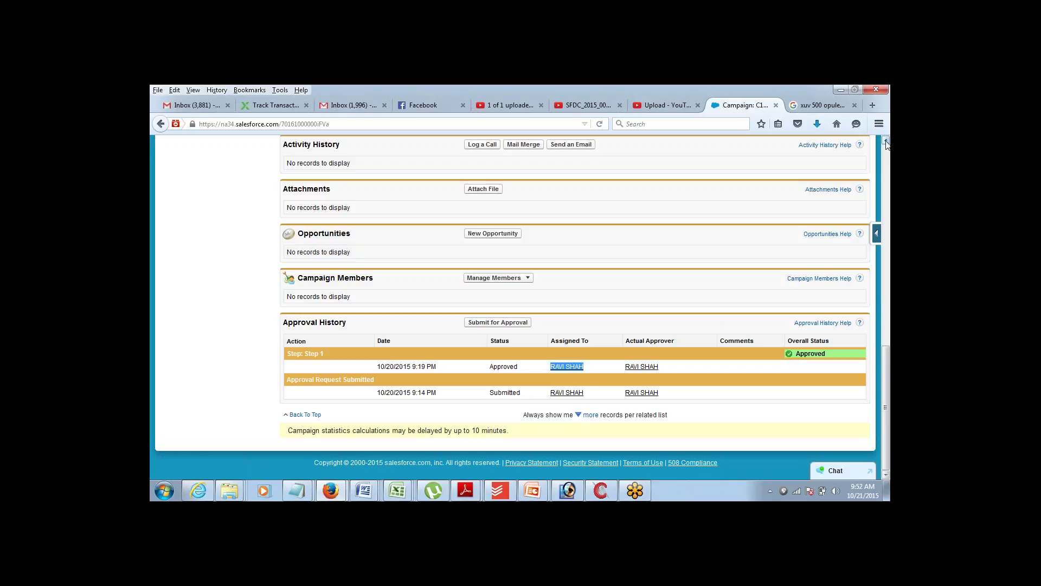
pyautogui.scroll(15, 888, 144)
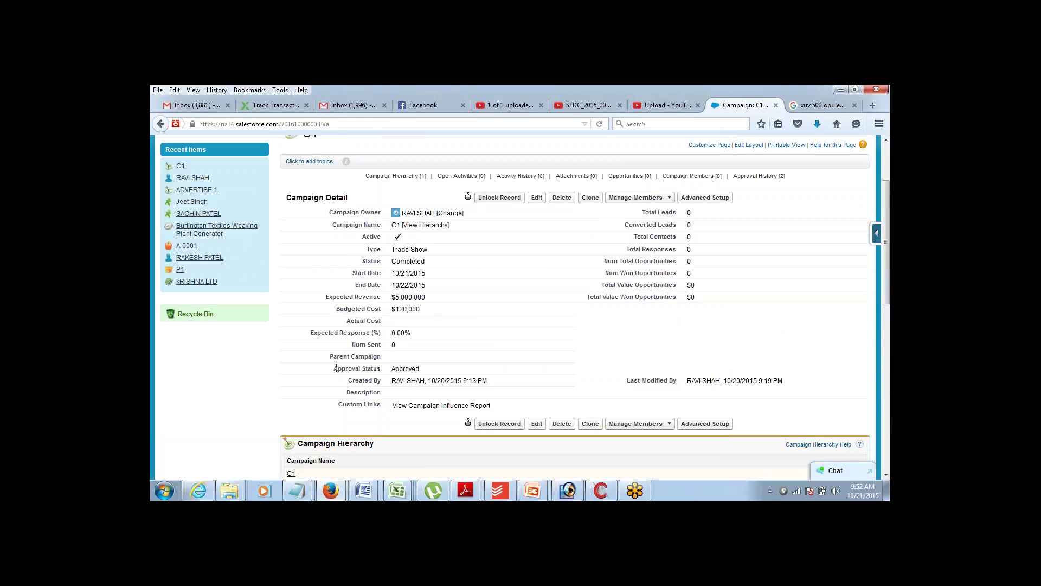
pyautogui.moveTo(335, 369); pyautogui.dragTo(425, 379)
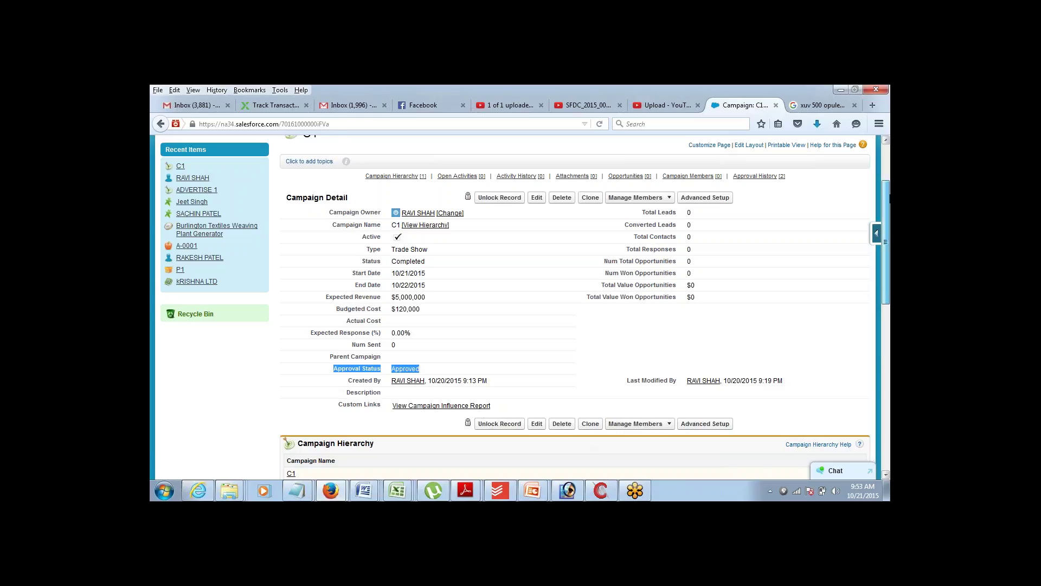
pyautogui.moveTo(889, 188); pyautogui.dragTo(889, 142)
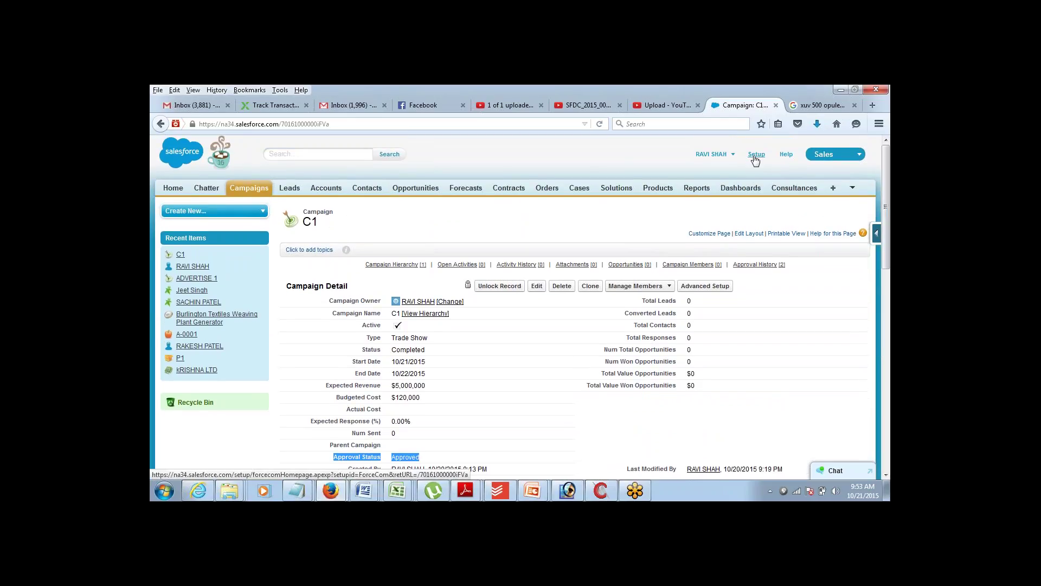
# - Go to Setup > Build > Create > Workflow & Approvals > Process Automation Settings
pyautogui.click(756, 157)
pyautogui.scroll(-5, 550, 324)
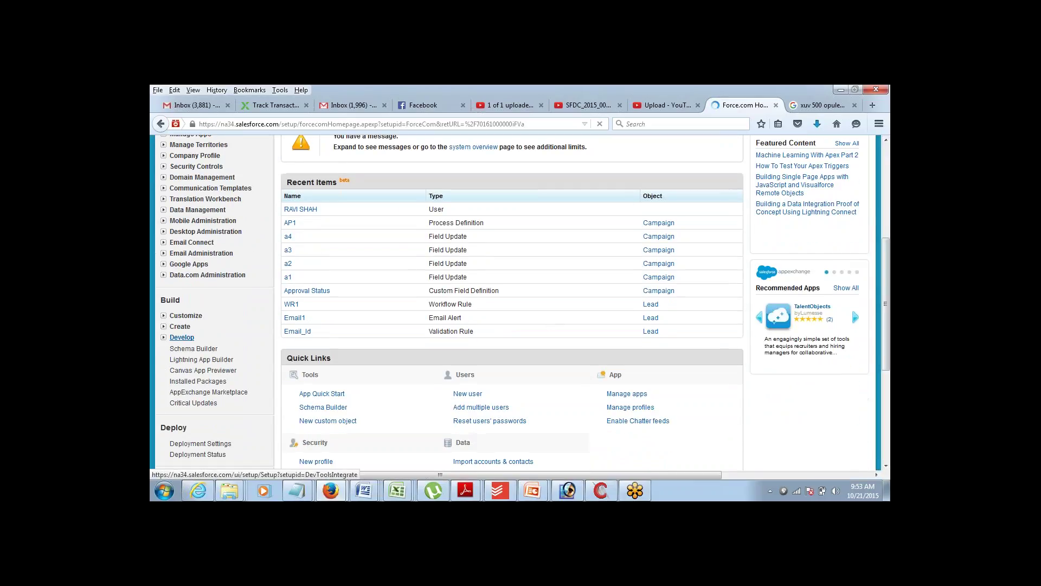
pyautogui.click(163, 326)
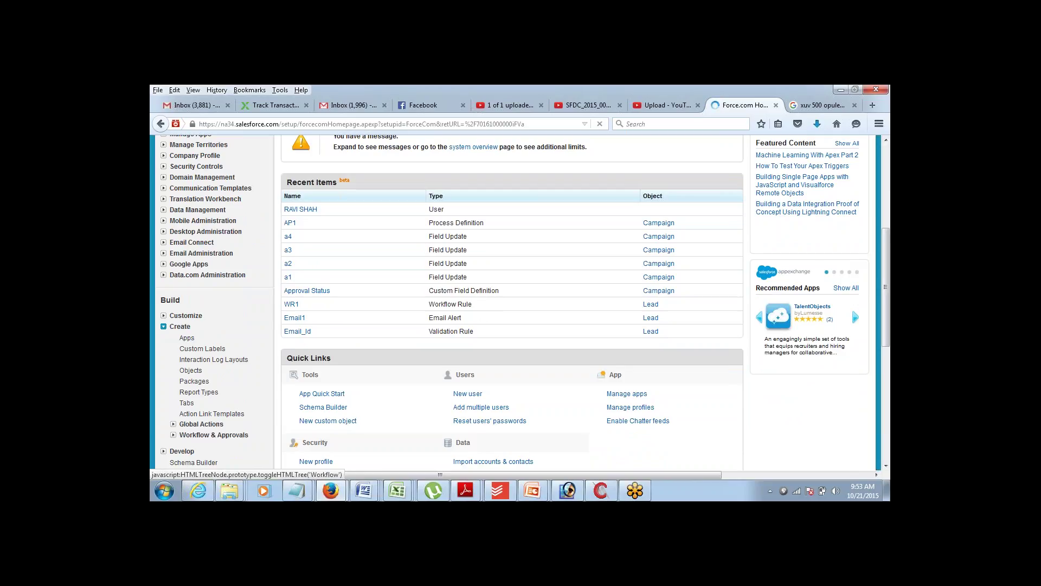
pyautogui.click(174, 435)
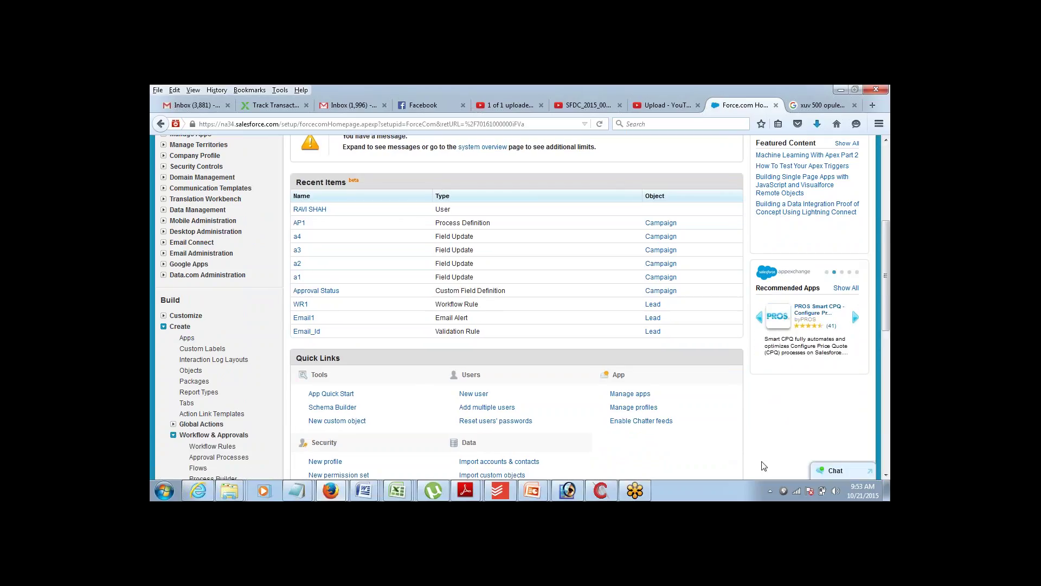
pyautogui.click(885, 475)
pyautogui.scroll(-5, 886, 475)
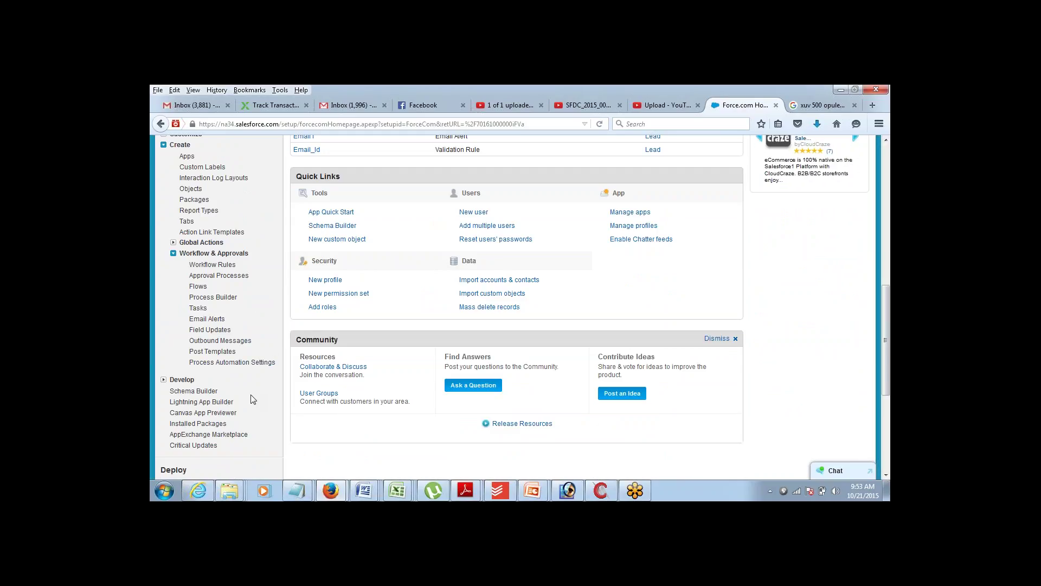
pyautogui.click(232, 362)
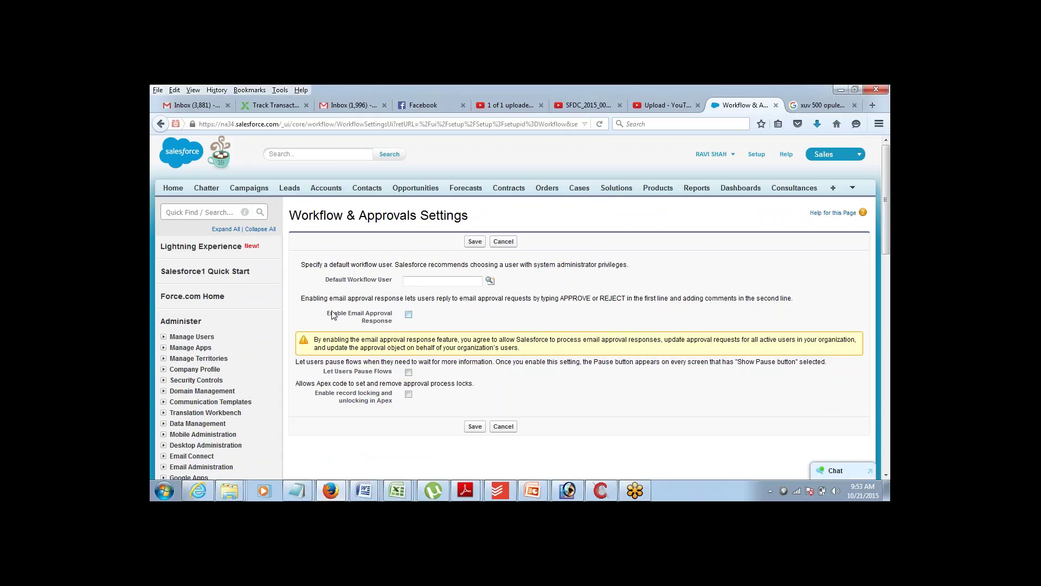
# - Turn on Enable Email Approval Response and save the settings
pyautogui.moveTo(328, 315); pyautogui.dragTo(399, 324)
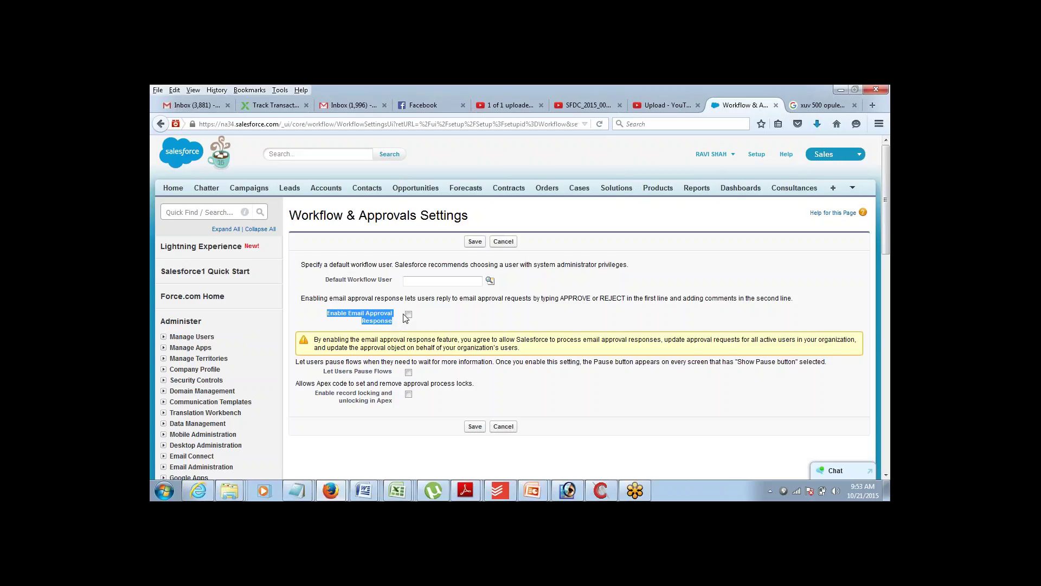
pyautogui.click(408, 315)
pyautogui.click(401, 318)
pyautogui.click(473, 243)
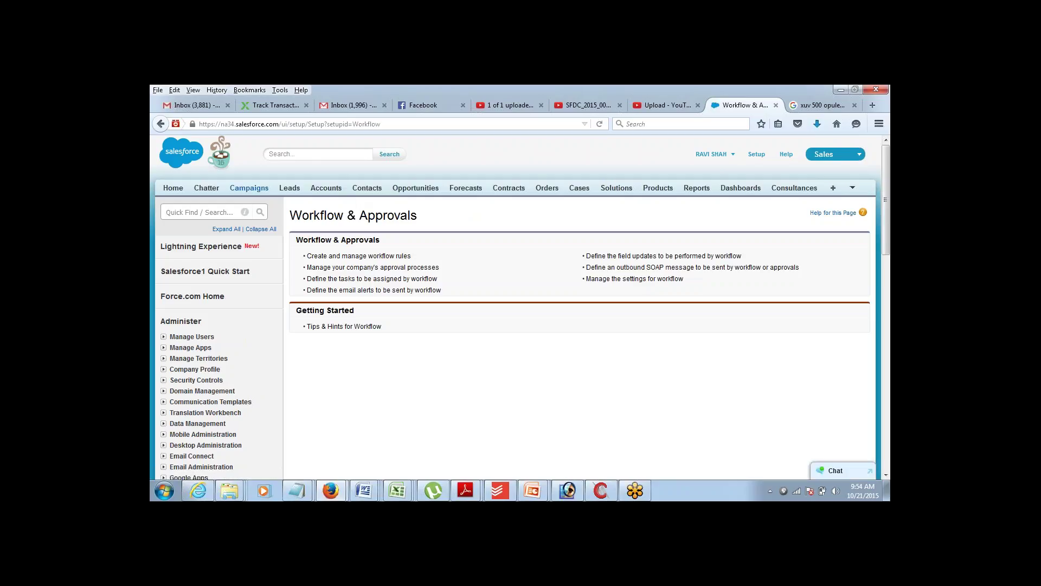
# - Open C1 from Campaigns and resubmit it via Approval History's Submit for Approval, confirming OK
pyautogui.click(261, 190)
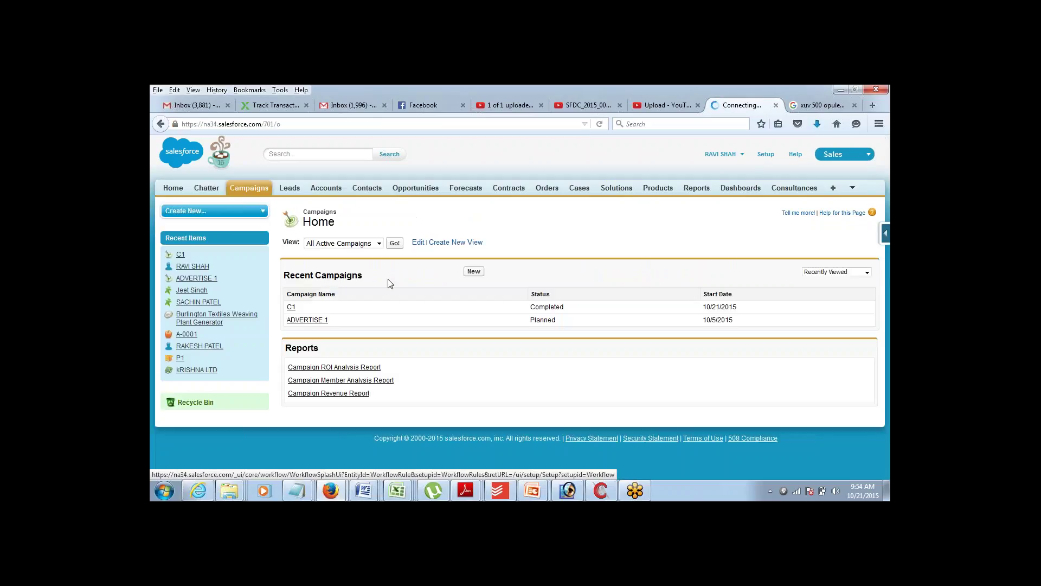
pyautogui.click(291, 307)
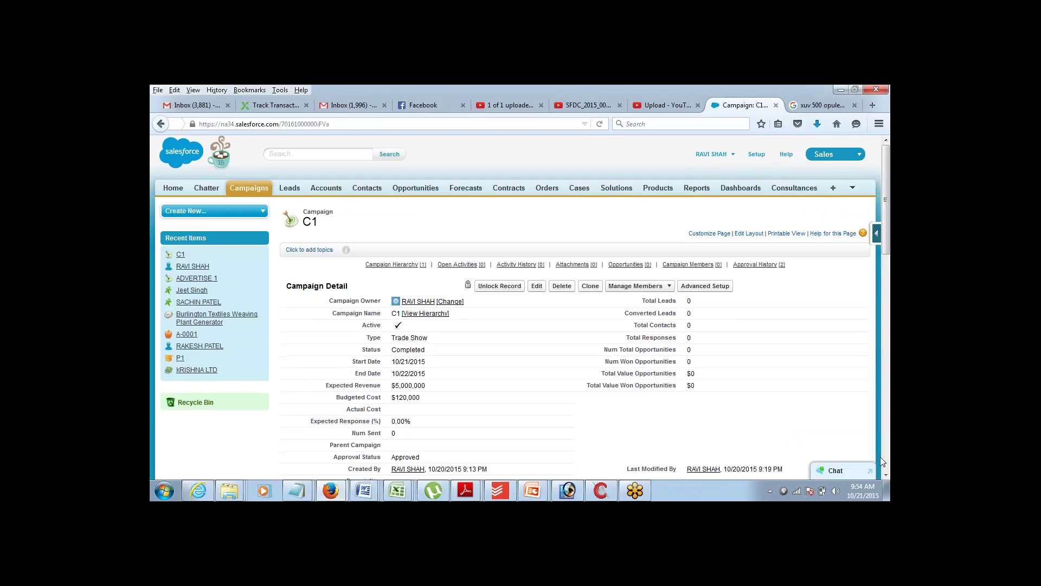
pyautogui.scroll(-10, 886, 475)
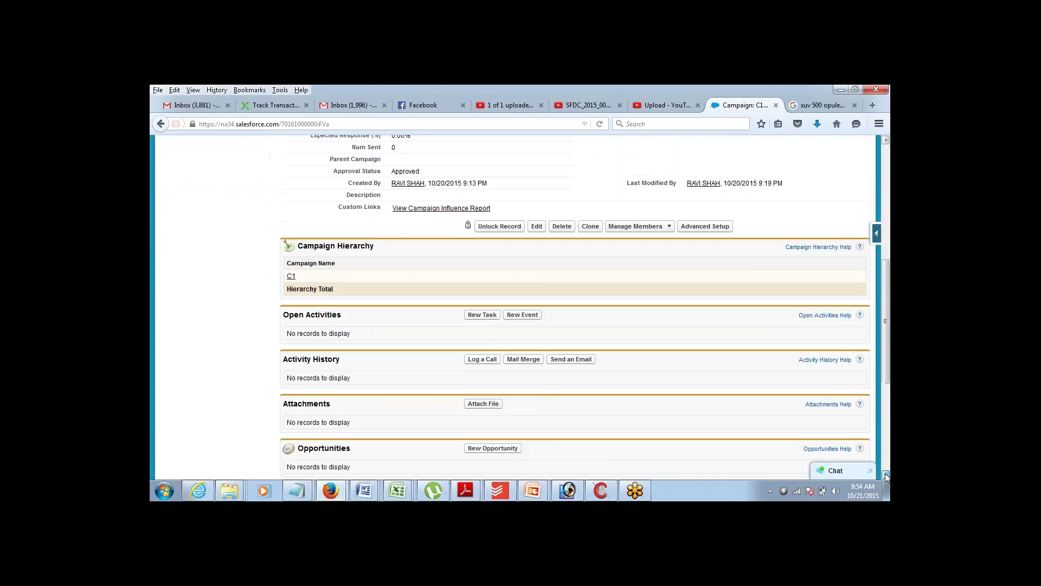
pyautogui.scroll(-5, 886, 475)
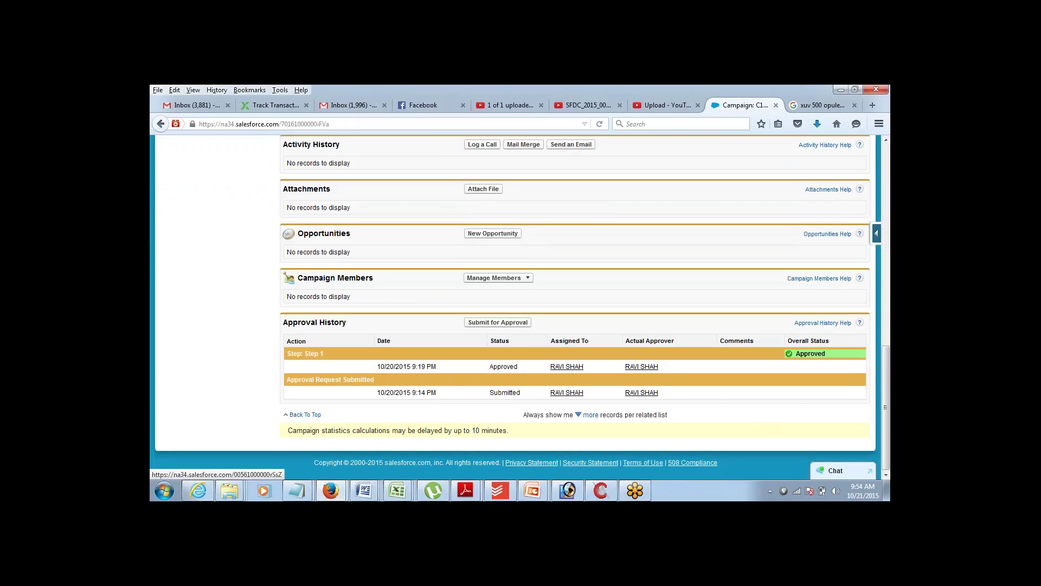
pyautogui.click(512, 323)
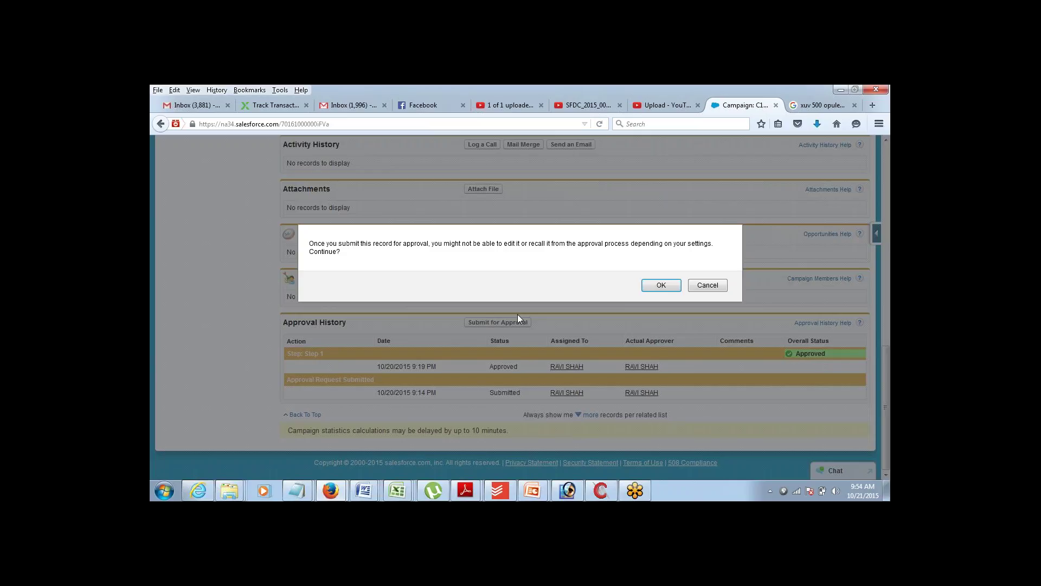
pyautogui.click(661, 284)
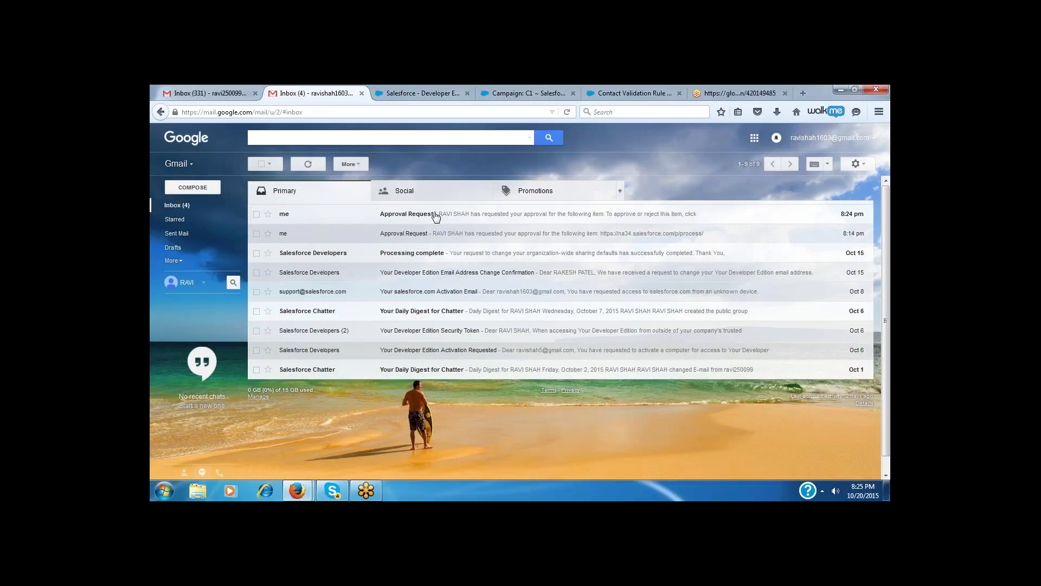
# - Open the newest Approval Request email, follow its approval link, then close that Salesforce tab
pyautogui.click(436, 217)
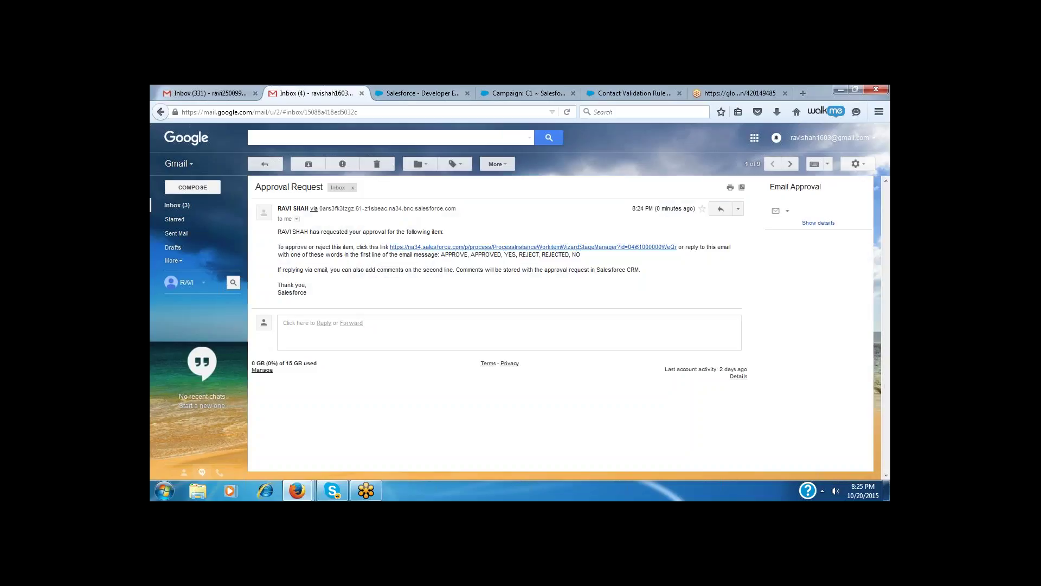
pyautogui.click(445, 248)
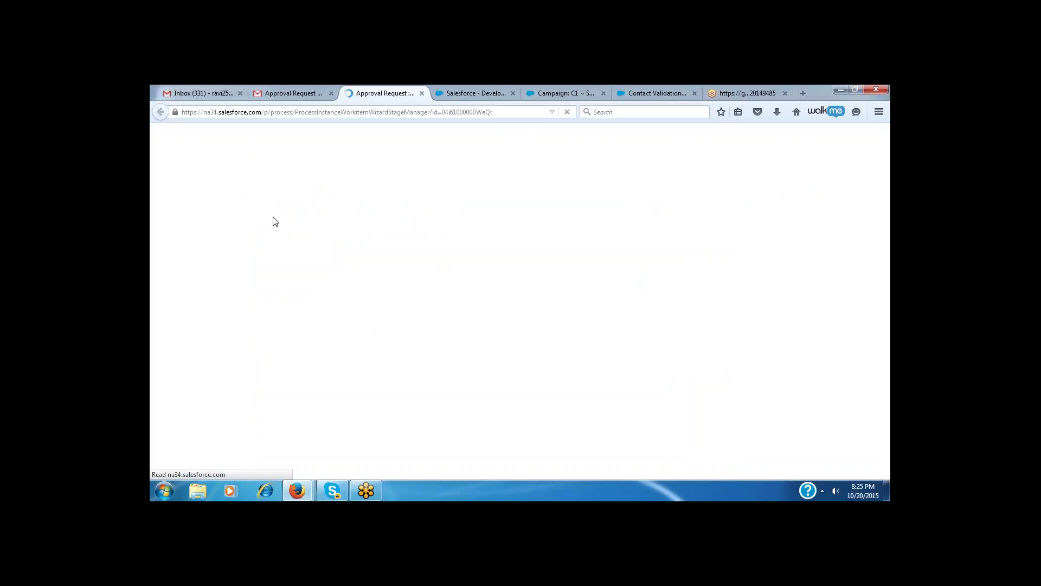
pyautogui.click(422, 94)
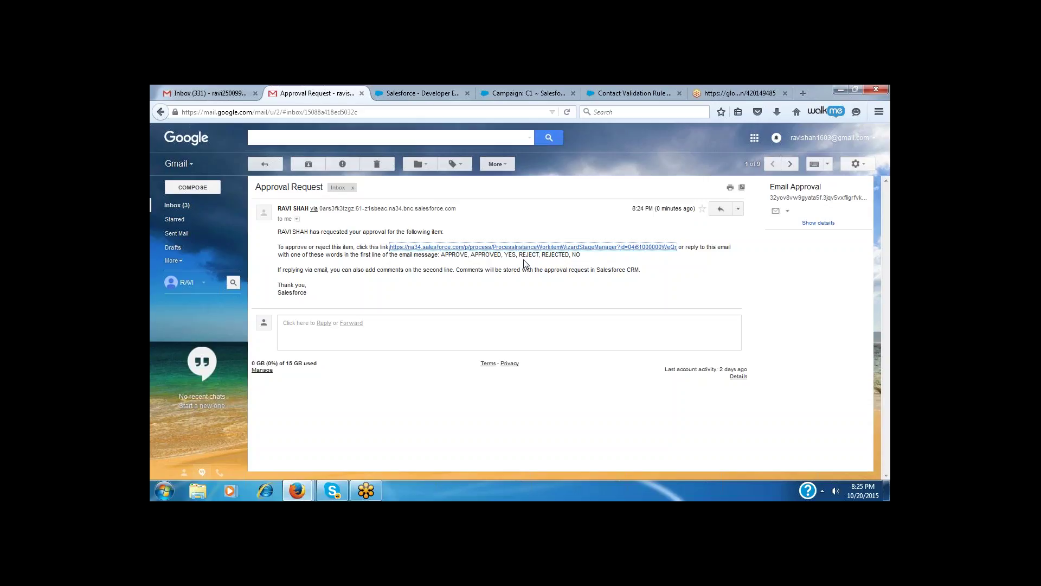
# - Reply to the Approval Request email with APPROVE on the first line and send it
pyautogui.moveTo(440, 255); pyautogui.dragTo(468, 254)
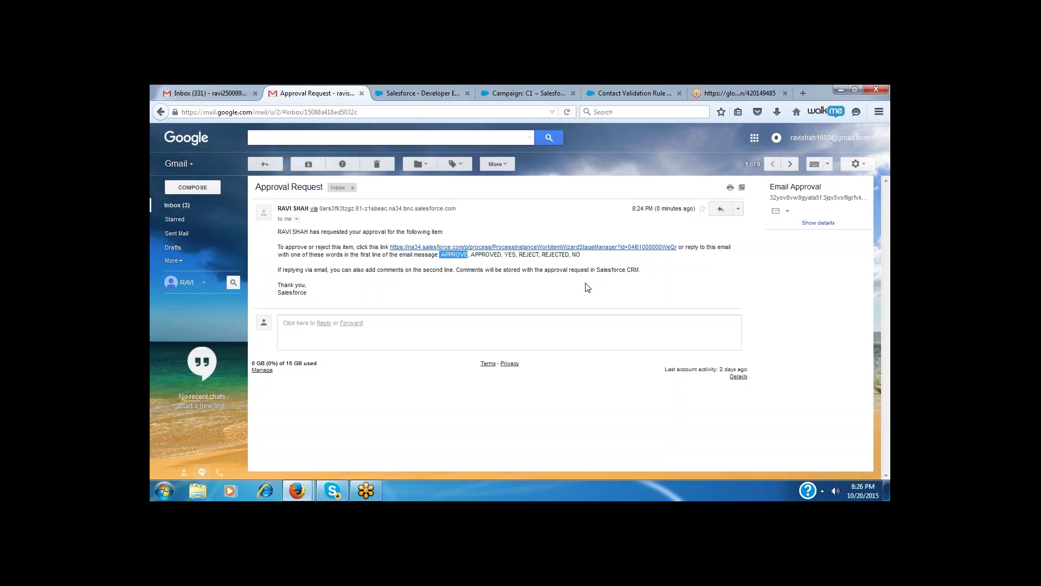
pyautogui.click(720, 211)
pyautogui.click(352, 331)
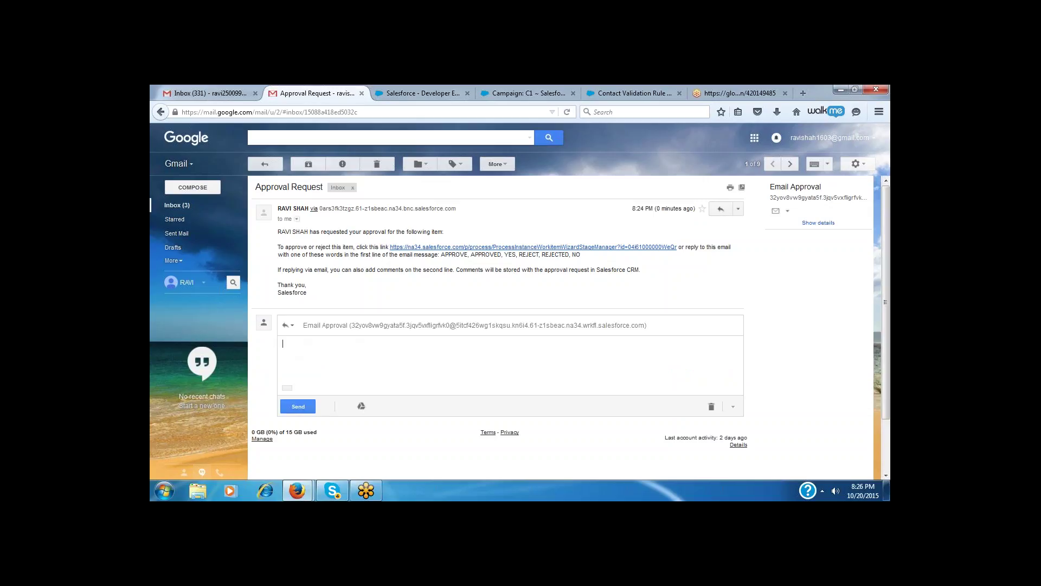
pyautogui.write('APPROVE')
pyautogui.press('Home')
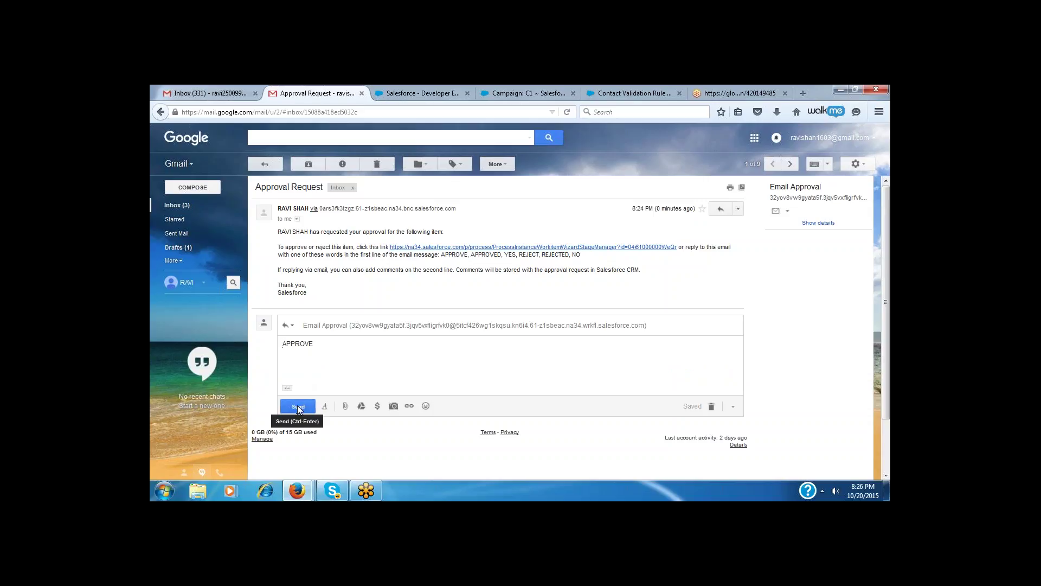
pyautogui.click(297, 407)
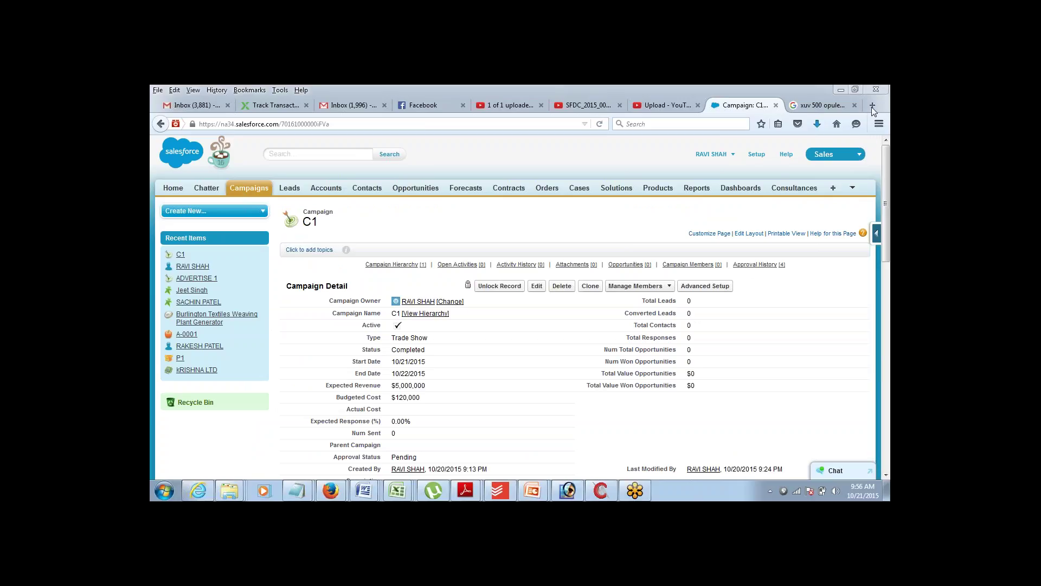
# - Reload campaign C1 and confirm Approval History shows a second Approved Step 1 dated 10/20/2015 9:26 PM
pyautogui.scroll(-6, 855, 308)
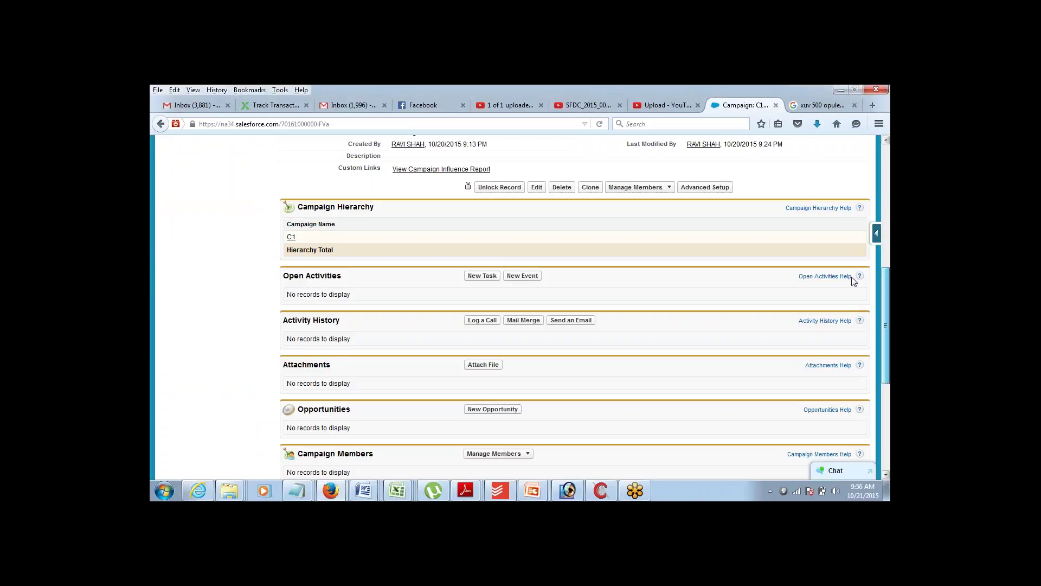
pyautogui.scroll(3, 856, 282)
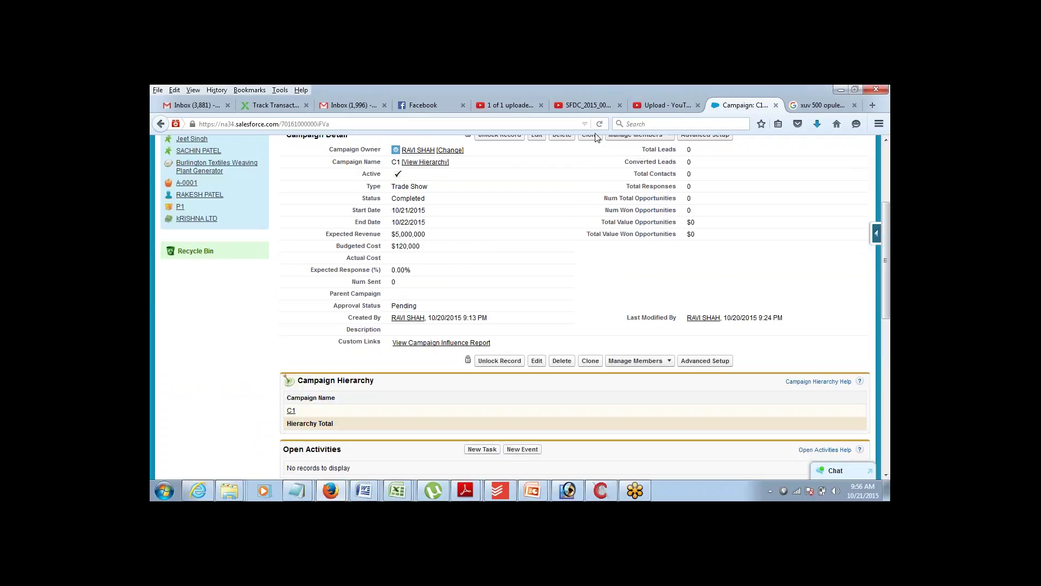
pyautogui.click(600, 124)
pyautogui.scroll(-10, 887, 476)
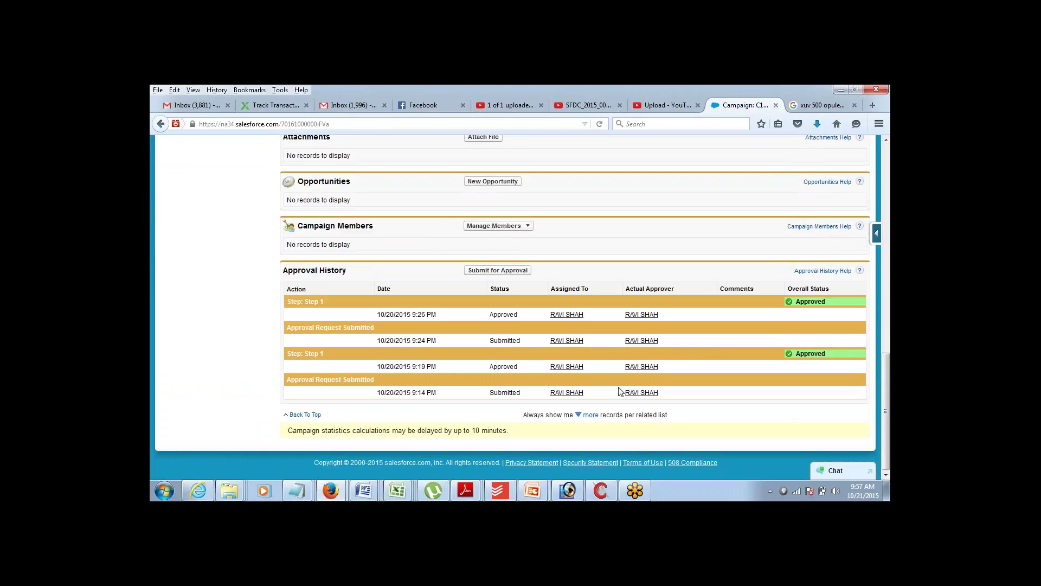
pyautogui.doubleClick(491, 314)
pyautogui.click(880, 372)
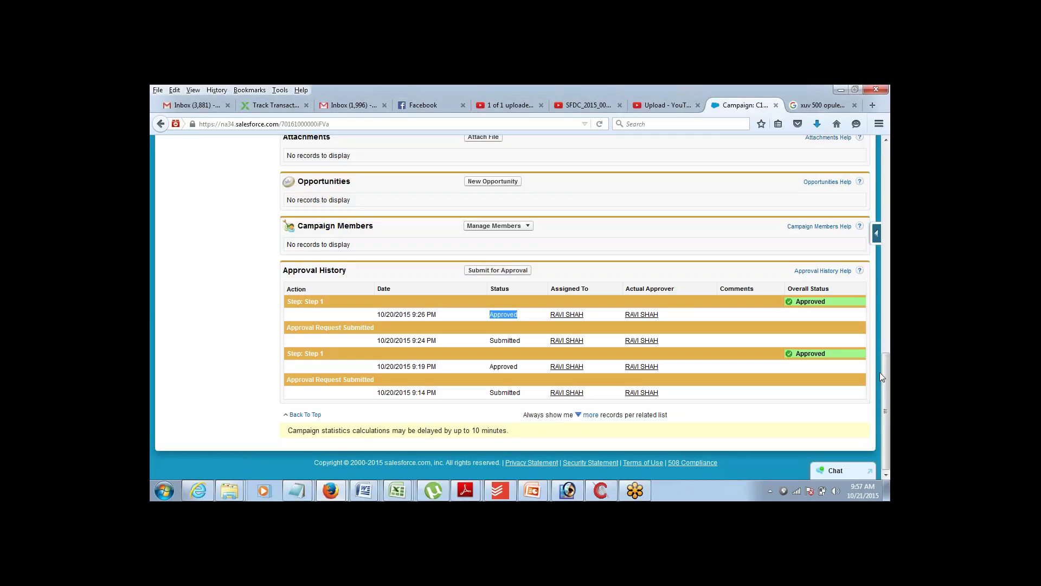